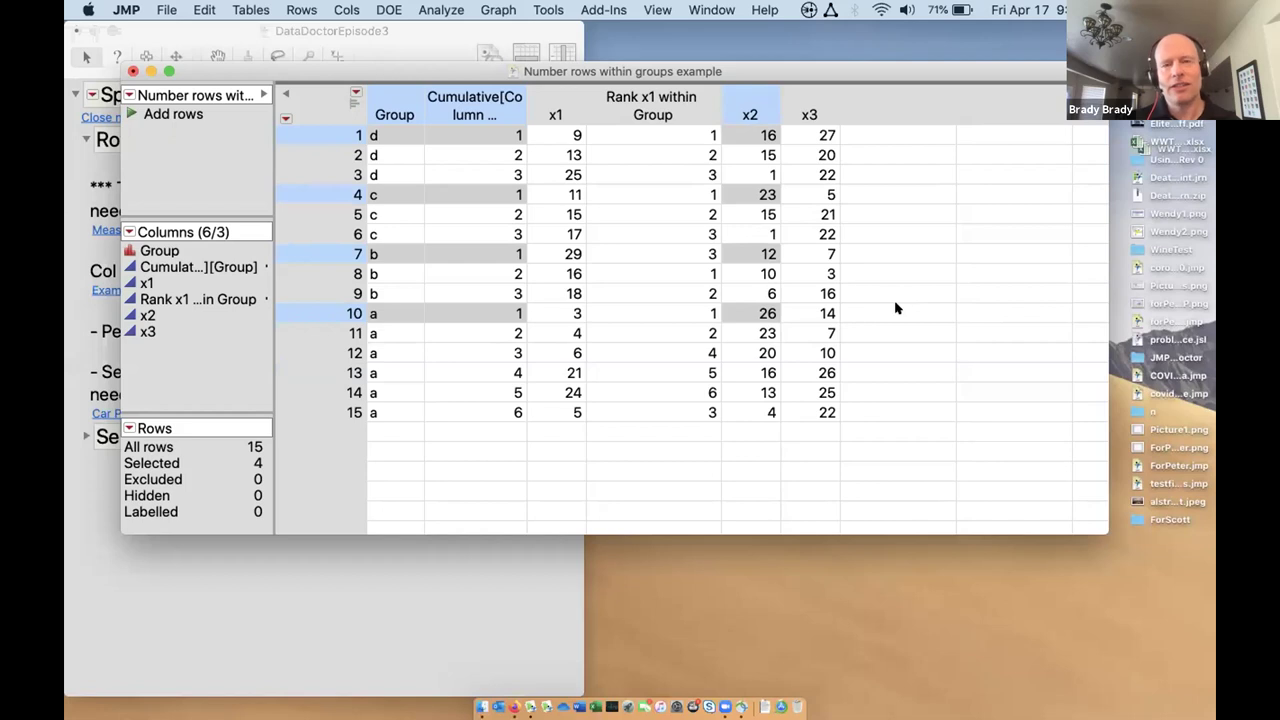
# Close the Number rows within groups example table without saving it.
pyautogui.moveTo(776, 77); pyautogui.dragTo(850, 80)
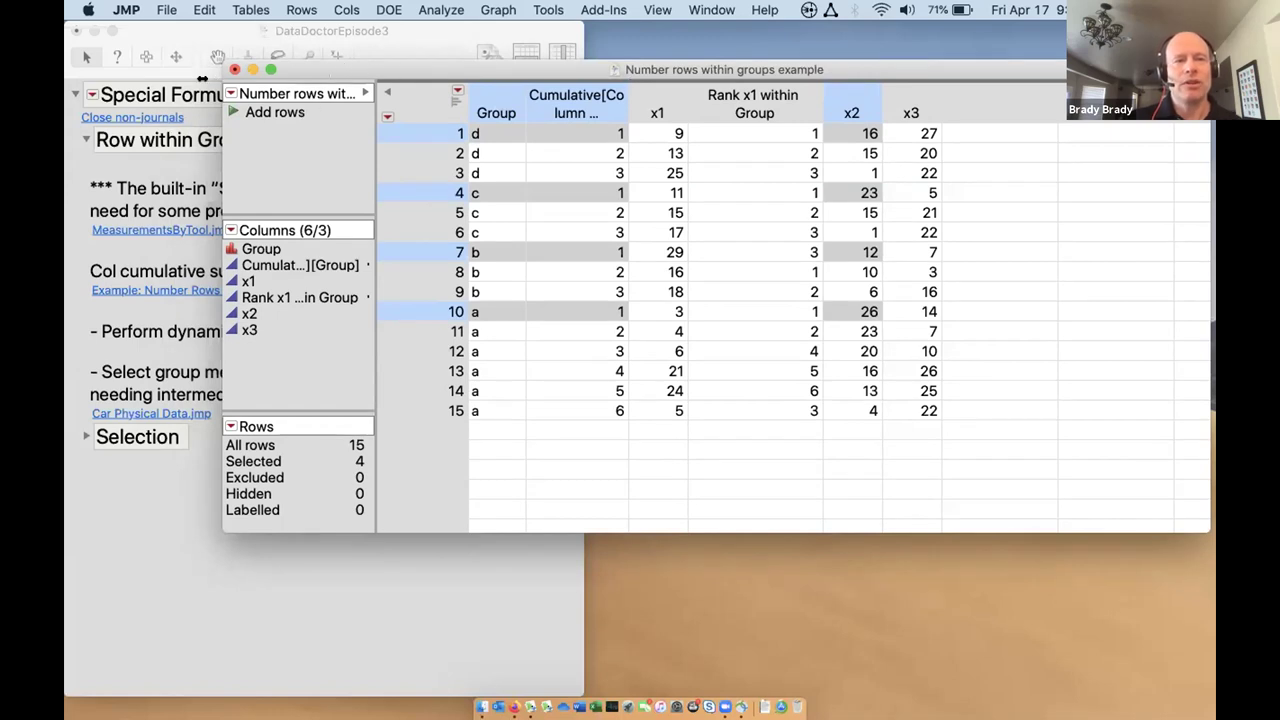
pyautogui.click(233, 69)
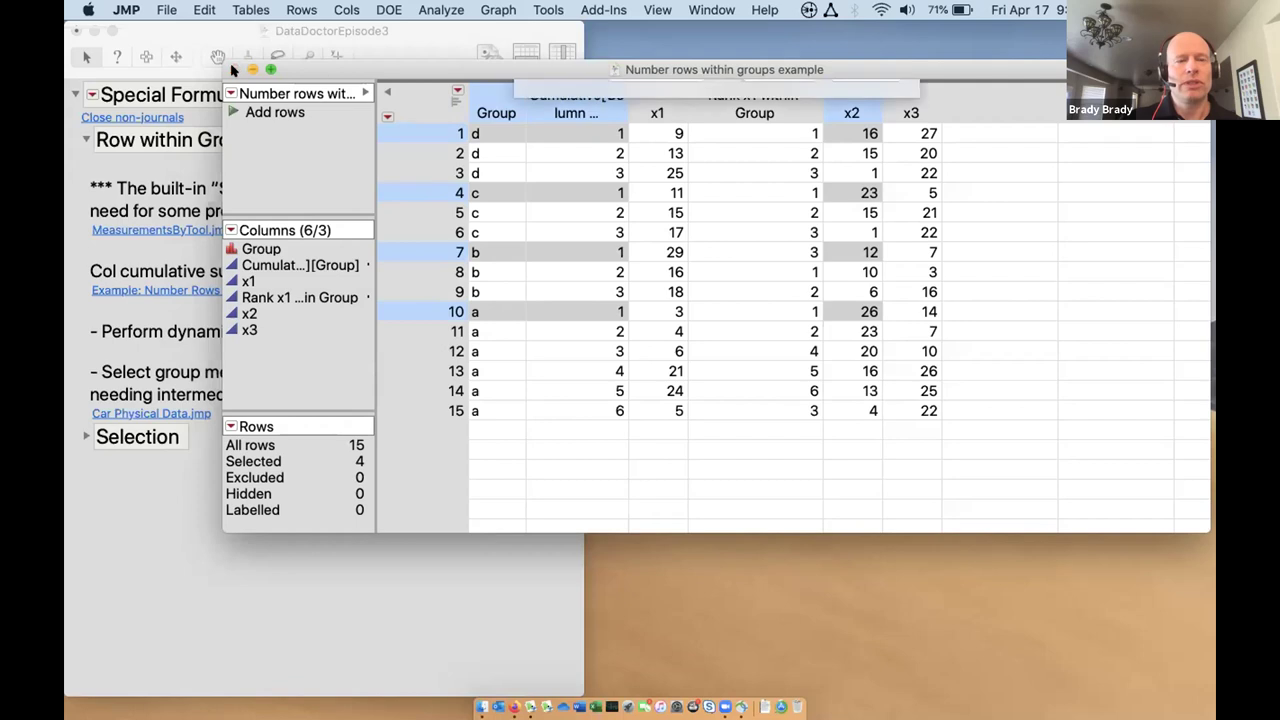
pyautogui.click(650, 178)
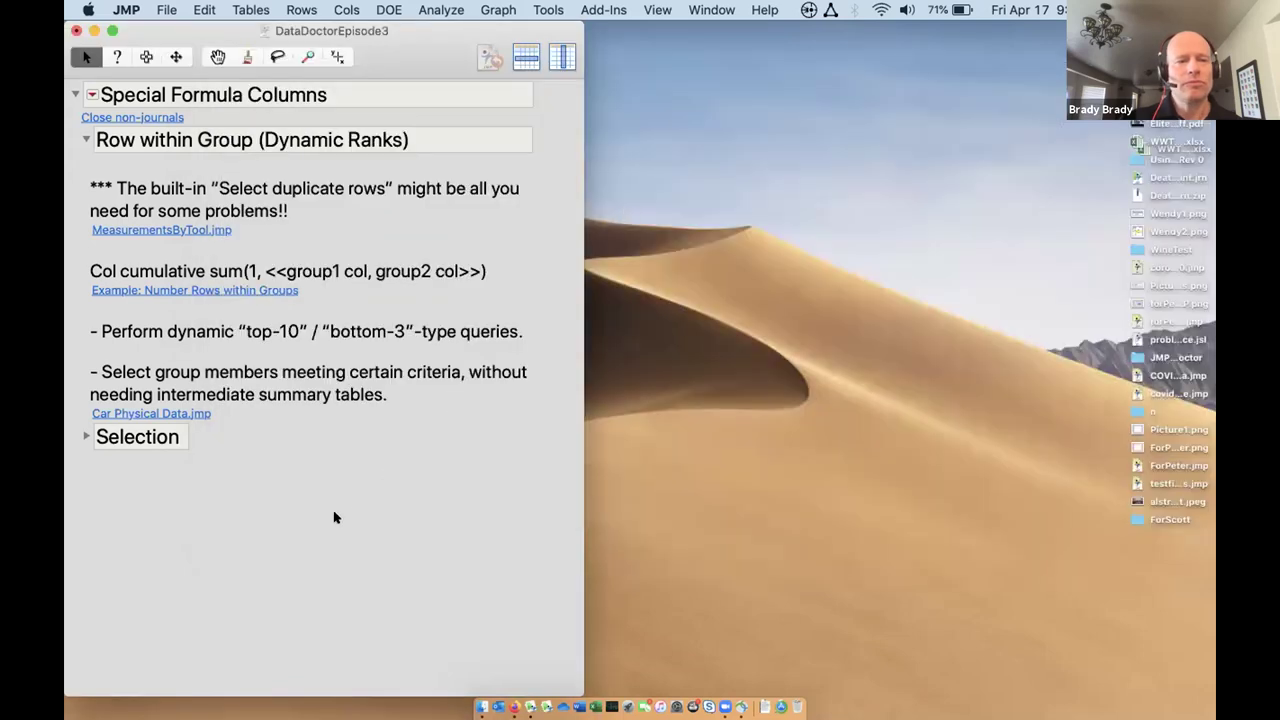
# Highlight the journal's note on dynamic top-10 / bottom-3 queries, clear the highlight, and open the Car Physical Data.jmp example table.
pyautogui.click(330, 332)
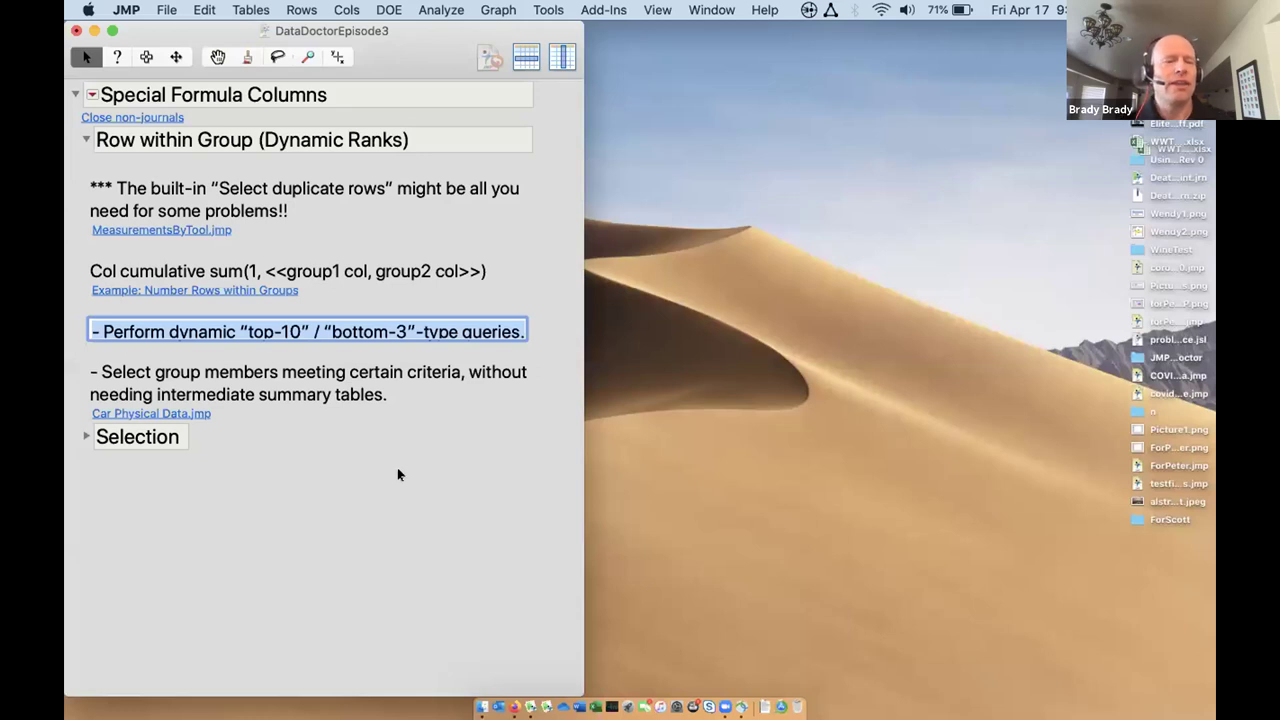
pyautogui.click(397, 476)
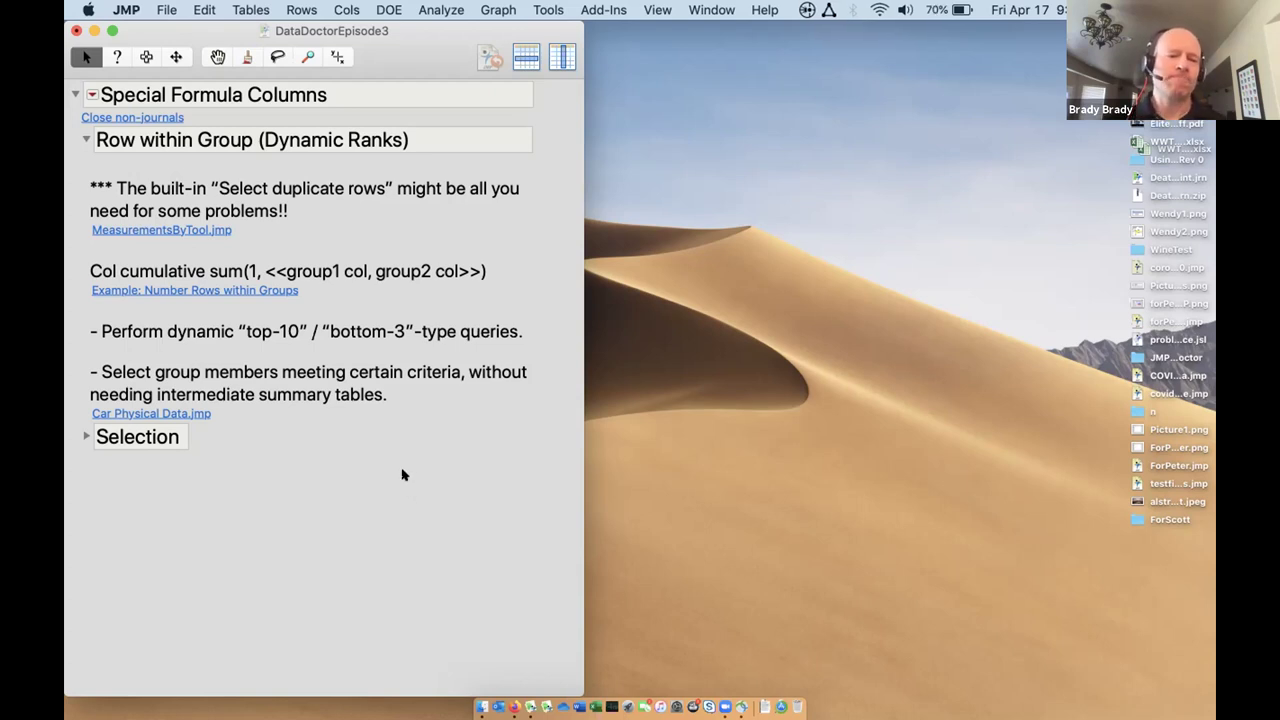
pyautogui.click(175, 414)
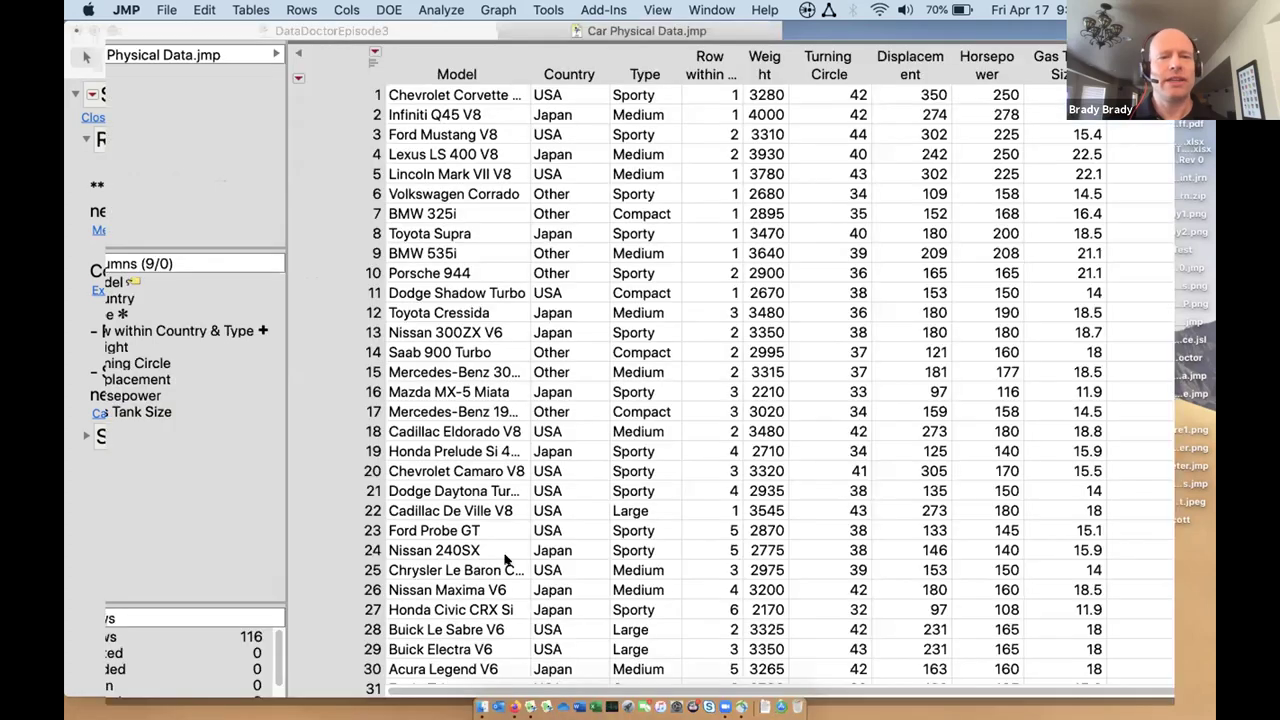
# Highlight the Country and Type columns as the grouping columns of the car table.
pyautogui.moveTo(572, 67); pyautogui.dragTo(624, 62)
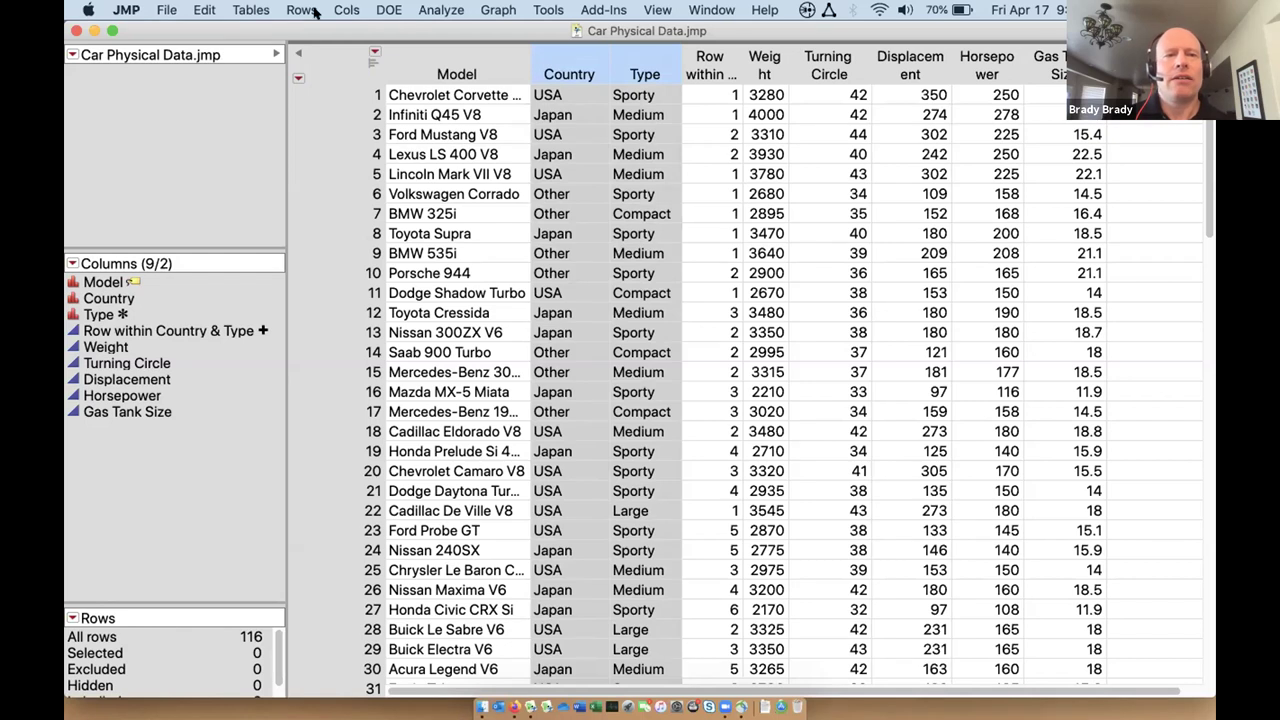
pyautogui.click(348, 53)
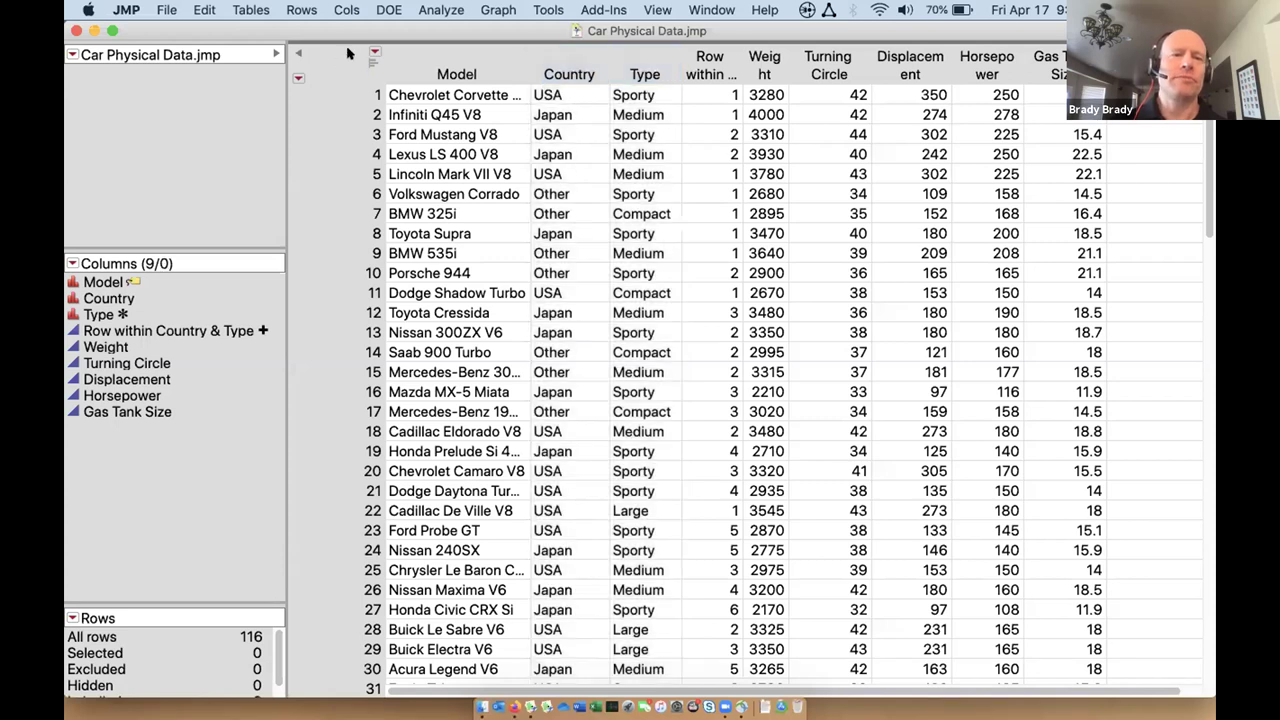
pyautogui.click(580, 67)
pyautogui.keyDown('shift'); pyautogui.click(644, 67); pyautogui.keyUp('shift')
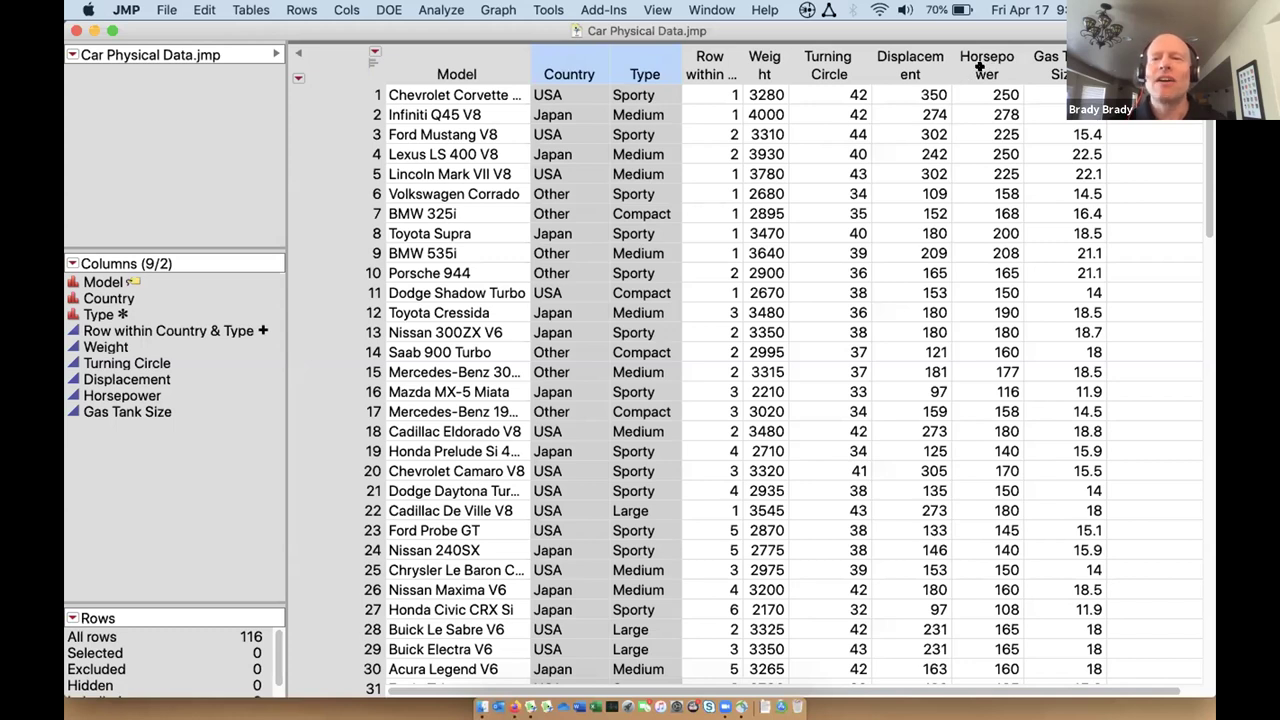
# Inspect the formula of the Row within Country & Type column and close its column information.
pyautogui.click(712, 62)
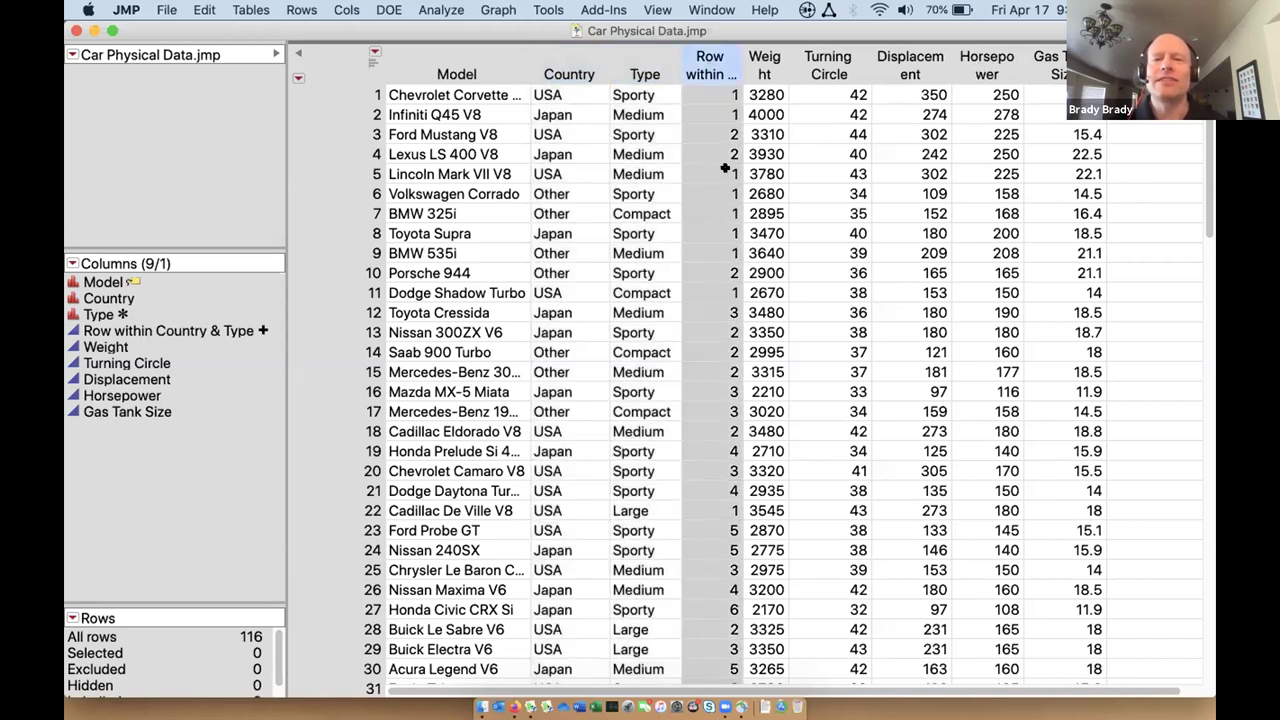
pyautogui.doubleClick(716, 62)
pyautogui.moveTo(563, 369)
pyautogui.mouseDown()
pyautogui.moveTo(502, 377)
pyautogui.moveTo(315, 376)
pyautogui.moveTo(429, 408)
pyautogui.moveTo(327, 405)
pyautogui.moveTo(277, 432)
pyautogui.moveTo(405, 455)
pyautogui.mouseUp()
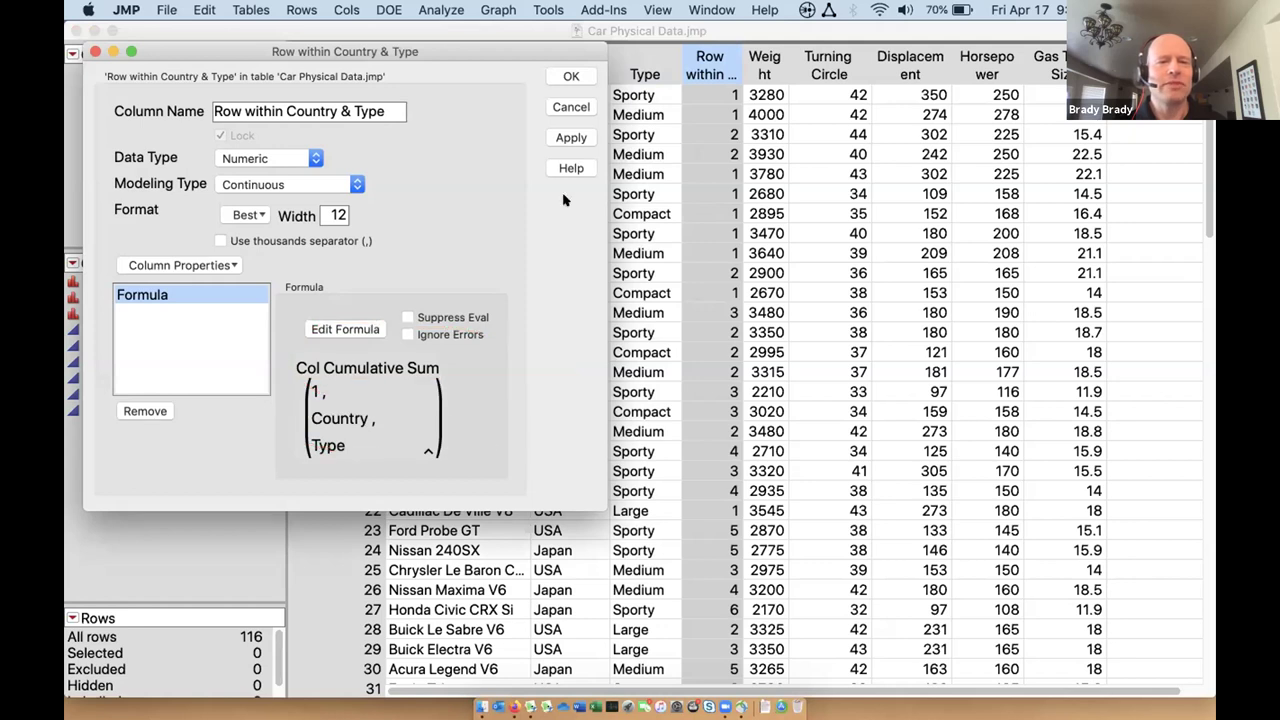
pyautogui.click(560, 75)
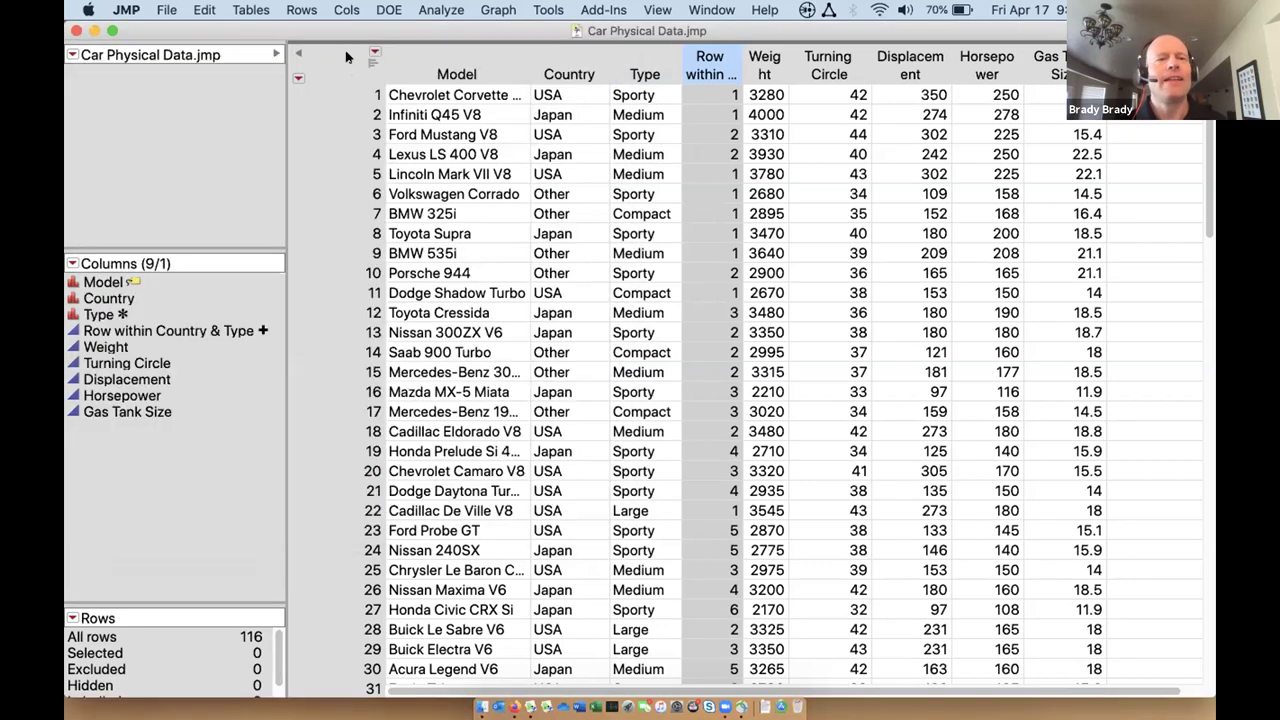
pyautogui.click(343, 60)
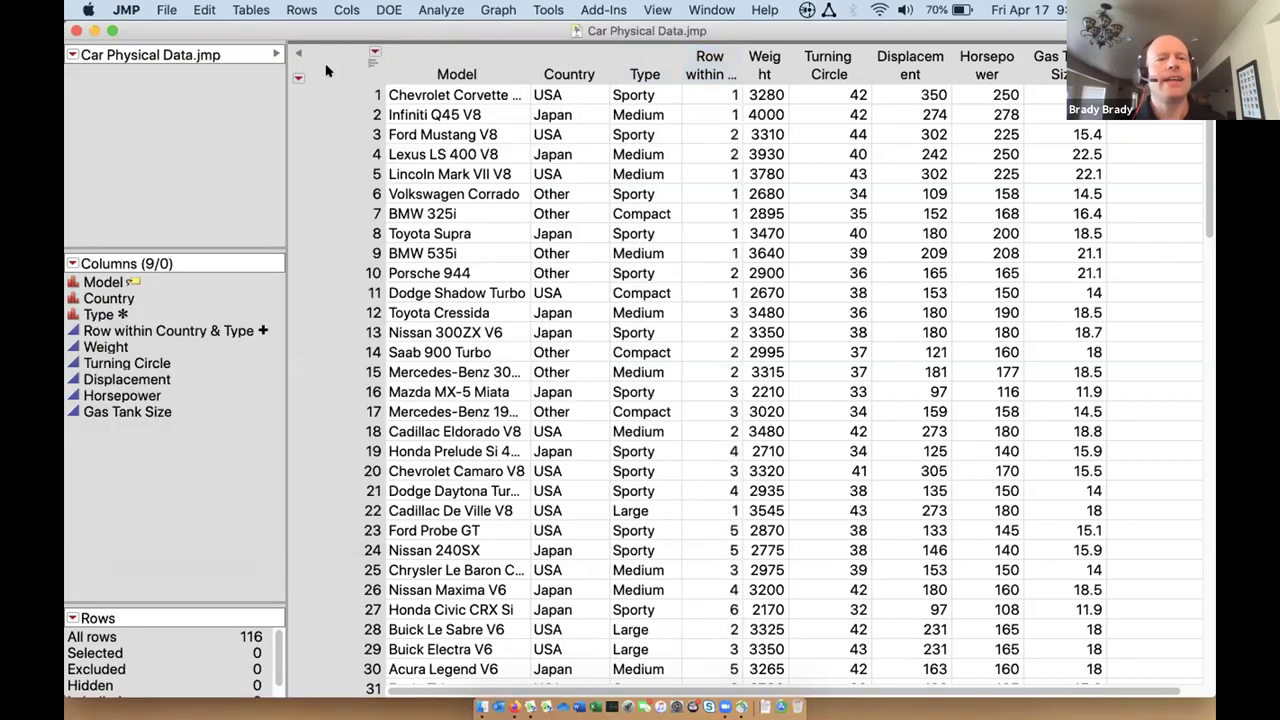
# Sort the car table by Horsepower in ascending order.
pyautogui.rightClick(975, 66)
pyautogui.moveTo(1038, 294)
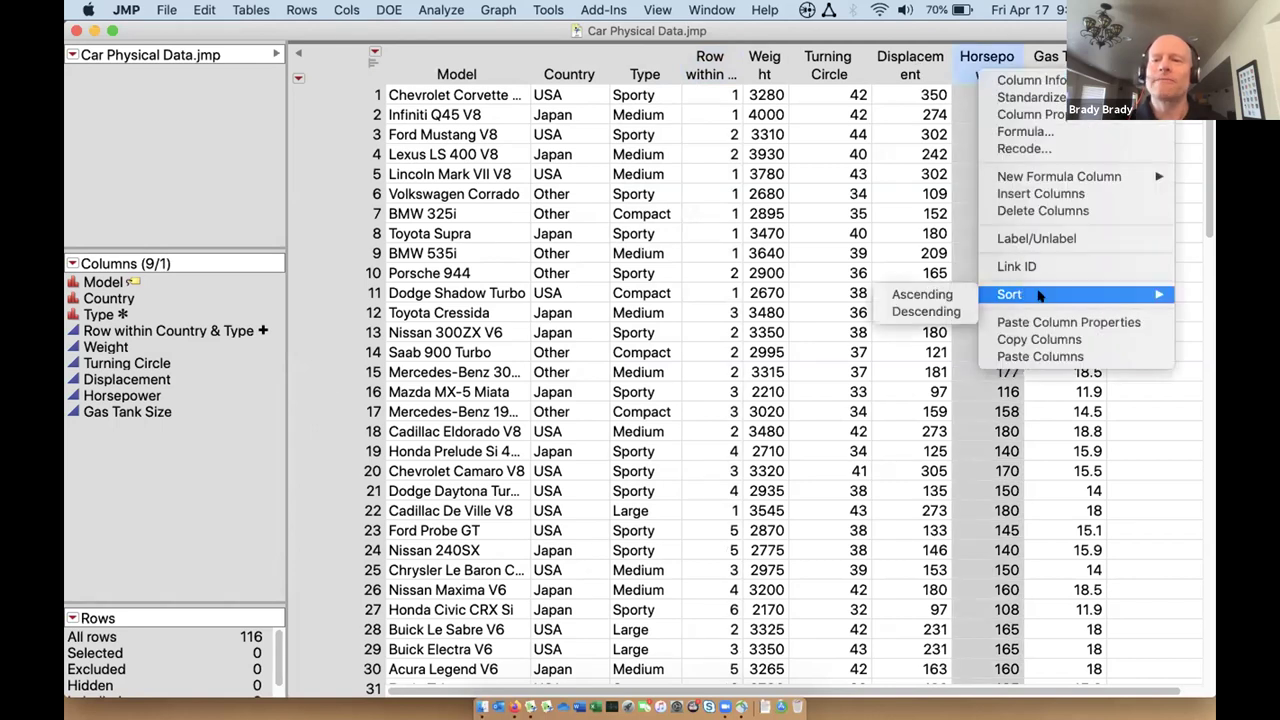
pyautogui.click(922, 294)
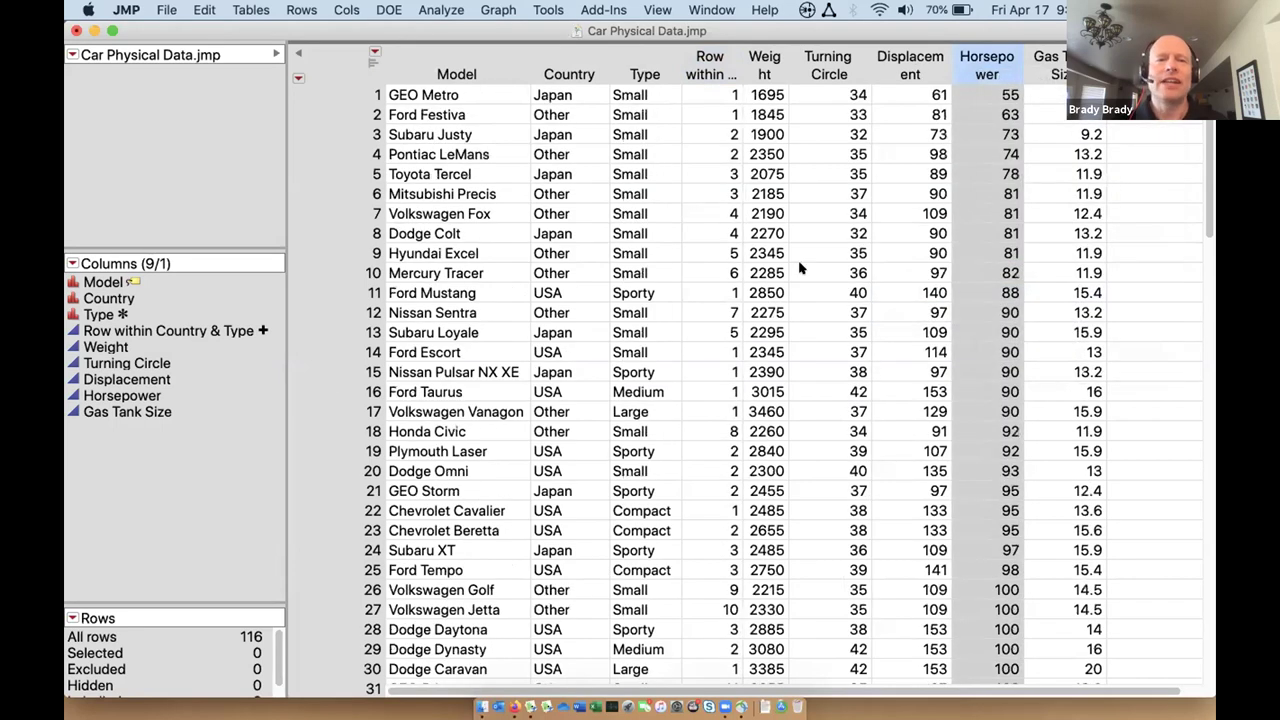
# Select all rows whose Row within Country & Type value is 1 or 2, using Select Matching Cells.
pyautogui.click(698, 94)
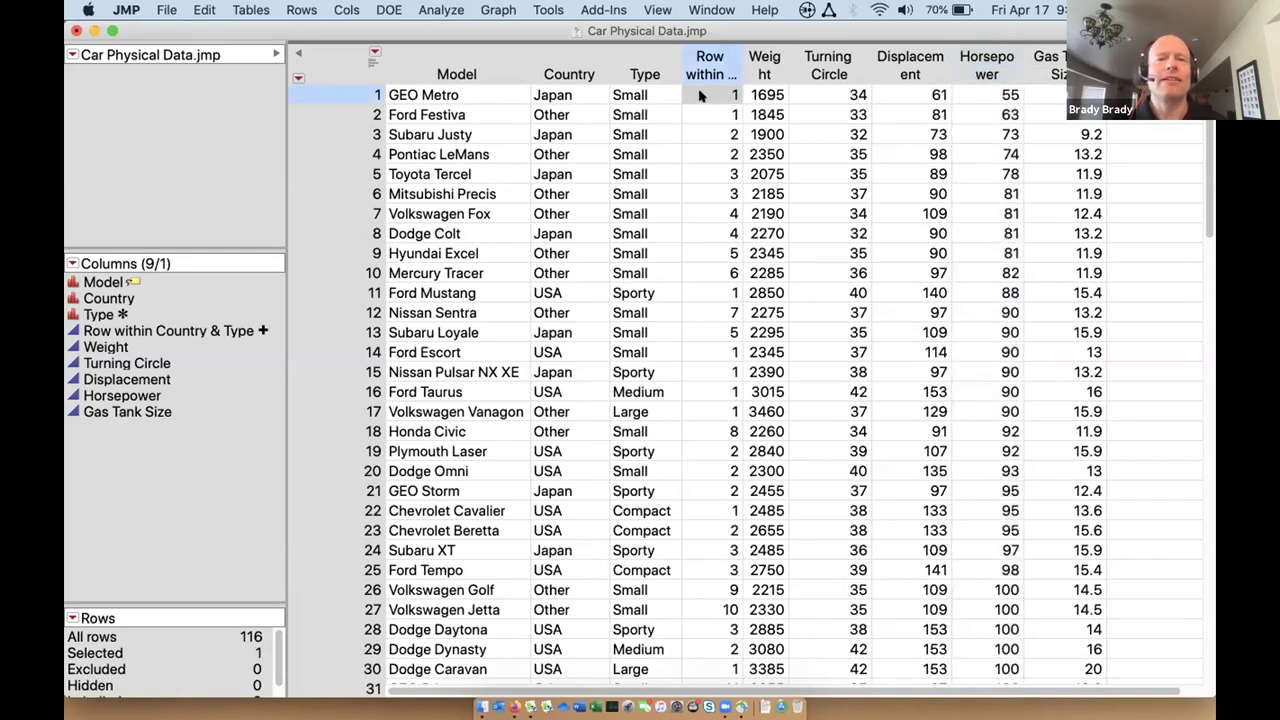
pyautogui.click(566, 96)
pyautogui.keyDown('shift'); pyautogui.click(633, 96); pyautogui.keyUp('shift')
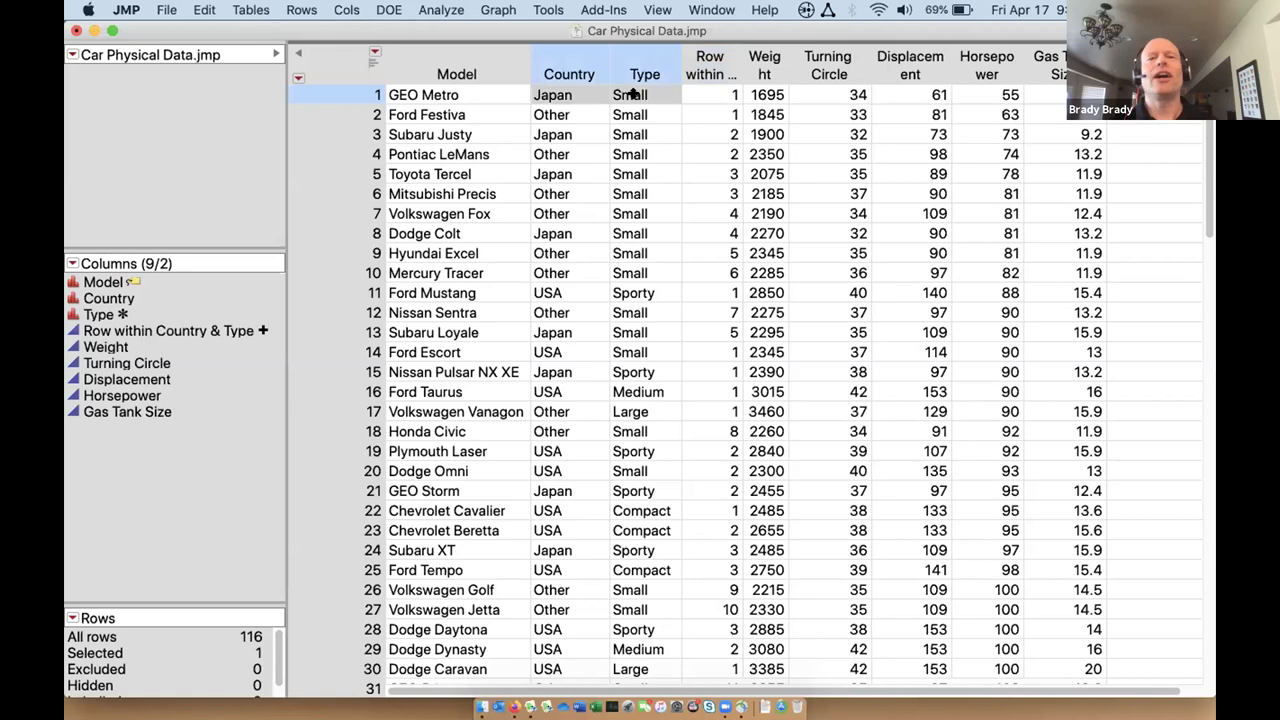
pyautogui.click(710, 94)
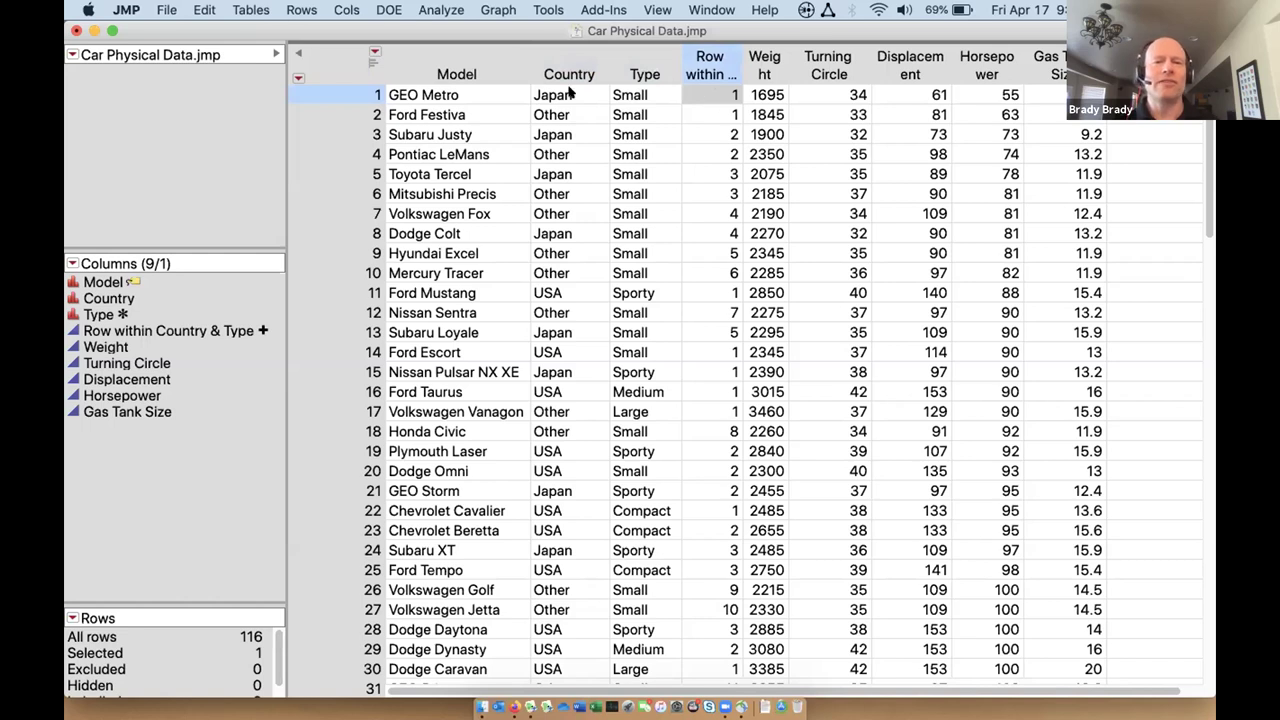
pyautogui.keyDown('super'); pyautogui.click(706, 131); pyautogui.keyUp('super')
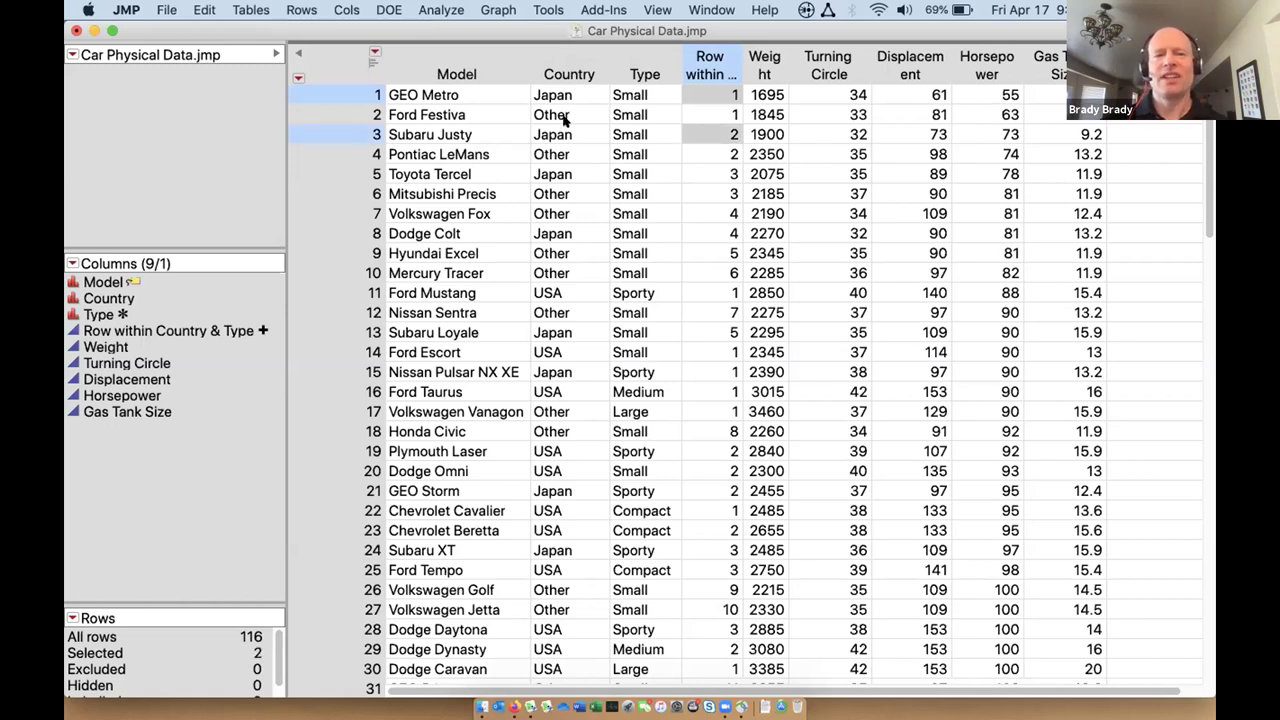
pyautogui.rightClick(693, 128)
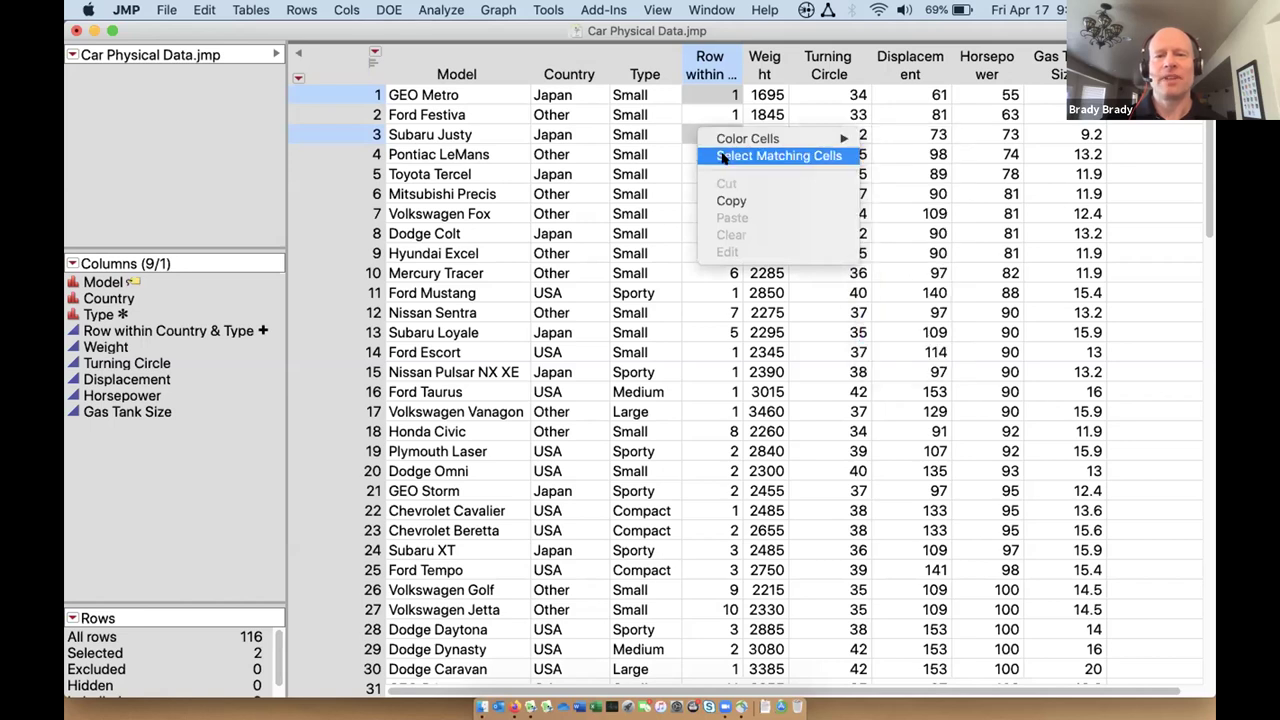
pyautogui.click(723, 157)
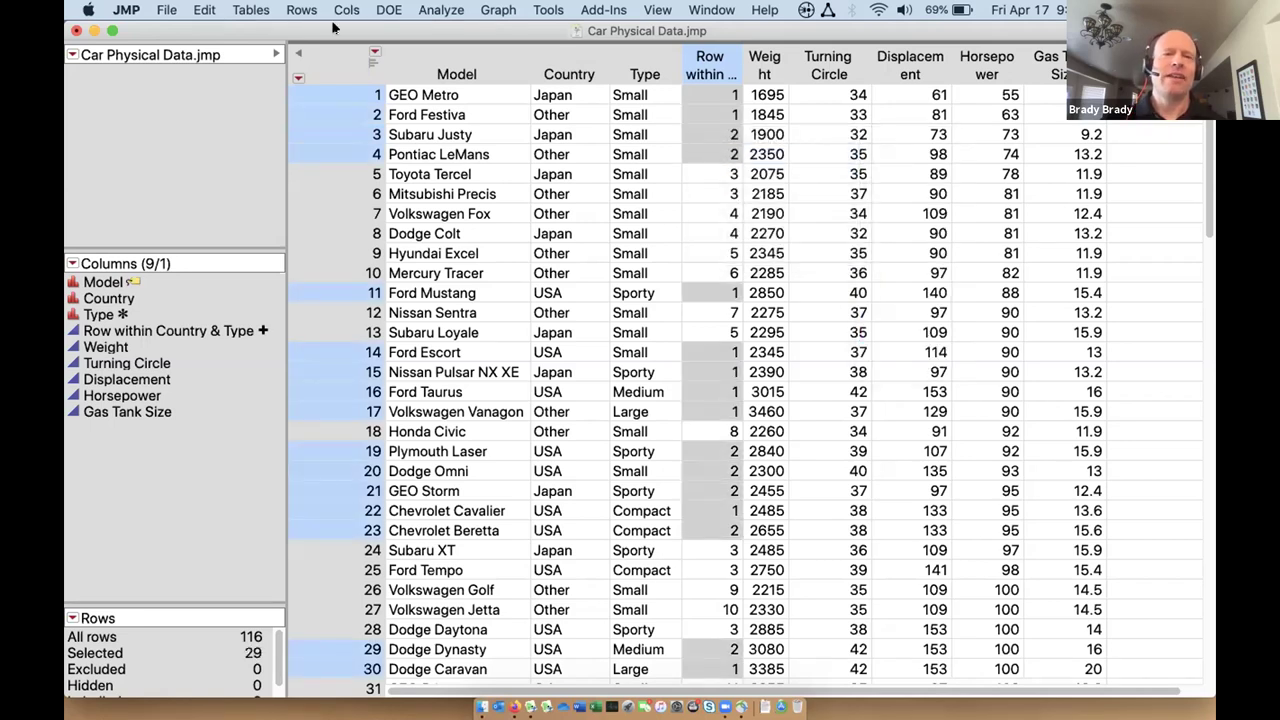
# Create a subset table from the selected rows and widen its window to show more columns.
pyautogui.click(258, 10)
pyautogui.click(263, 59)
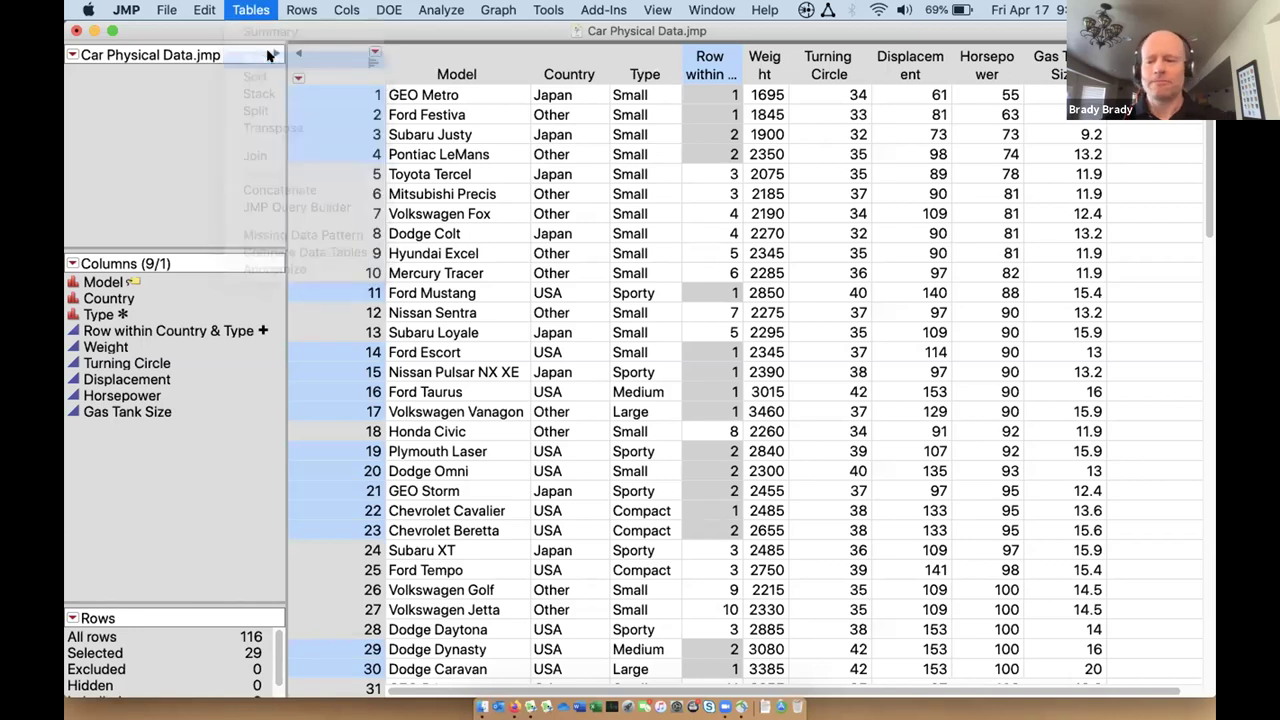
pyautogui.press('Return')
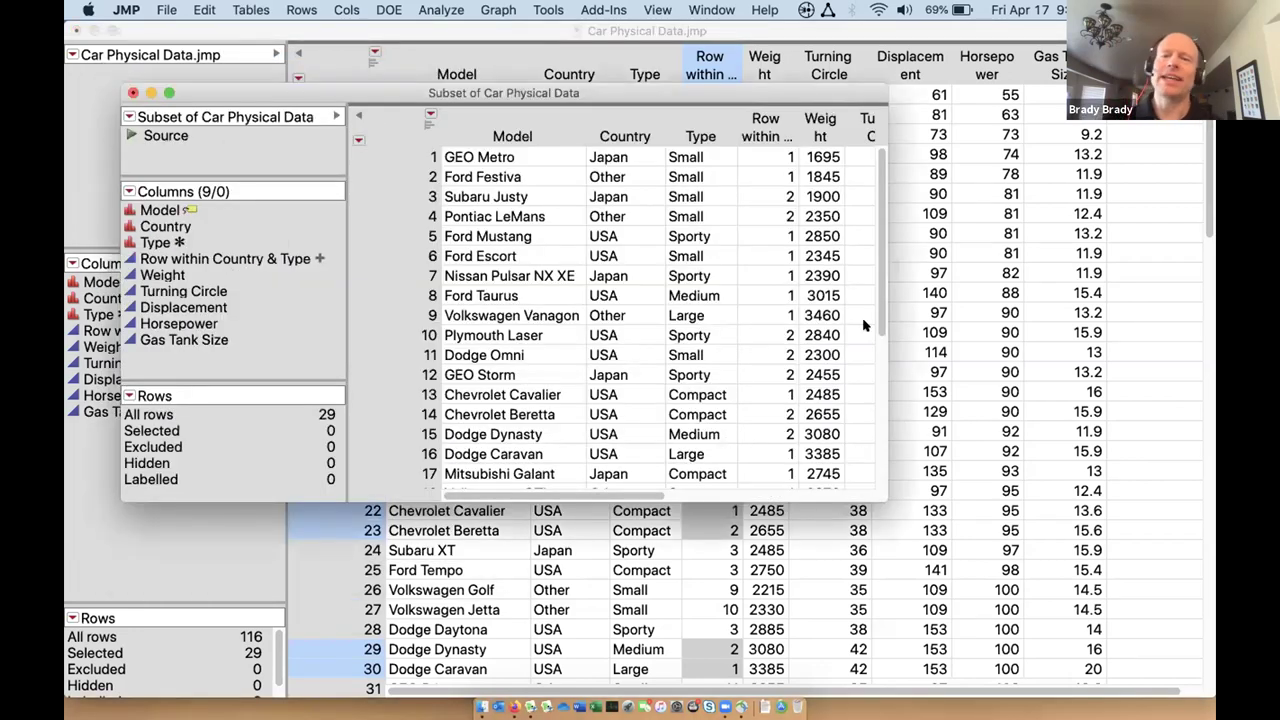
pyautogui.moveTo(882, 302); pyautogui.dragTo(1078, 308)
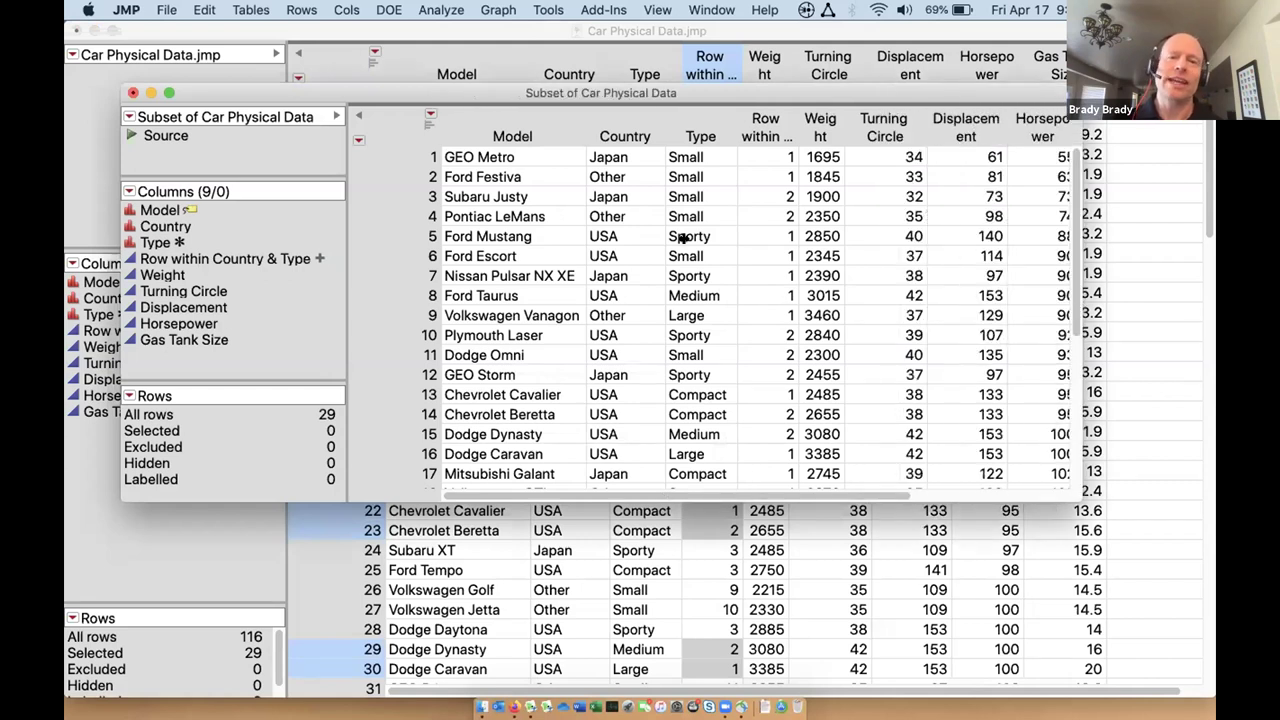
# Sort the subset table by Country and Type in ascending order.
pyautogui.moveTo(624, 135); pyautogui.dragTo(695, 124)
pyautogui.rightClick(636, 138)
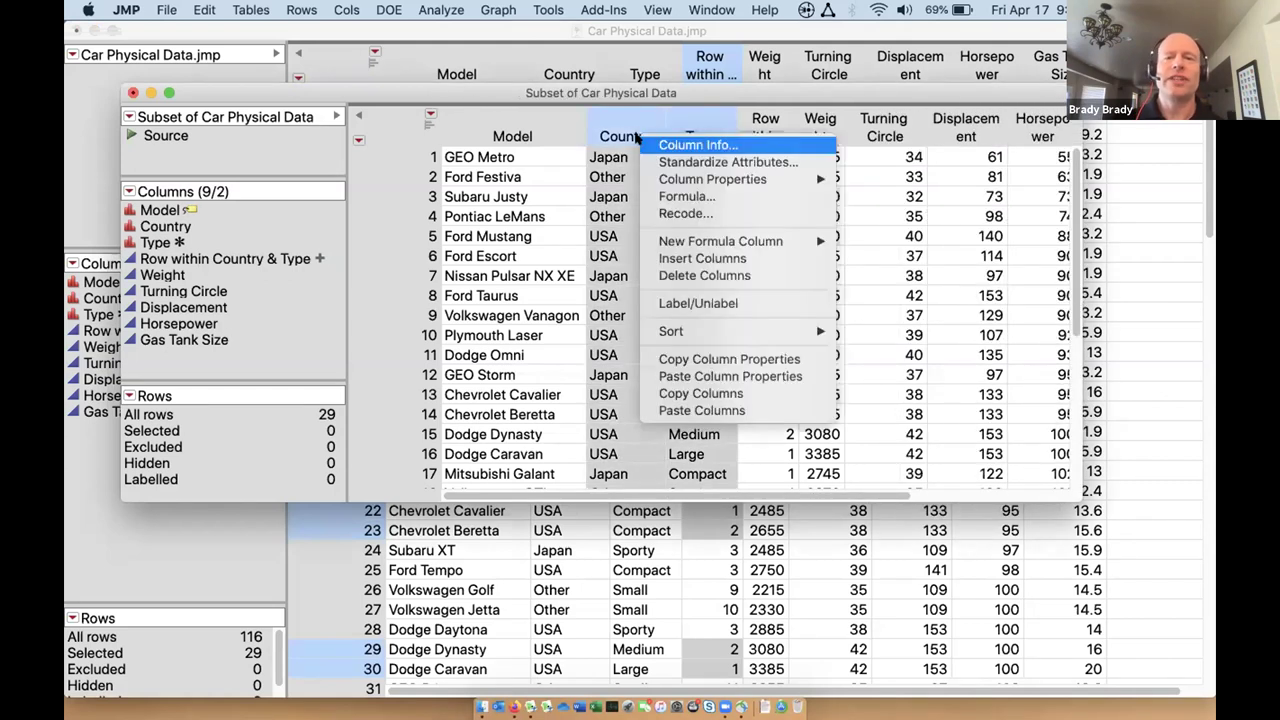
pyautogui.moveTo(760, 331)
pyautogui.click(882, 332)
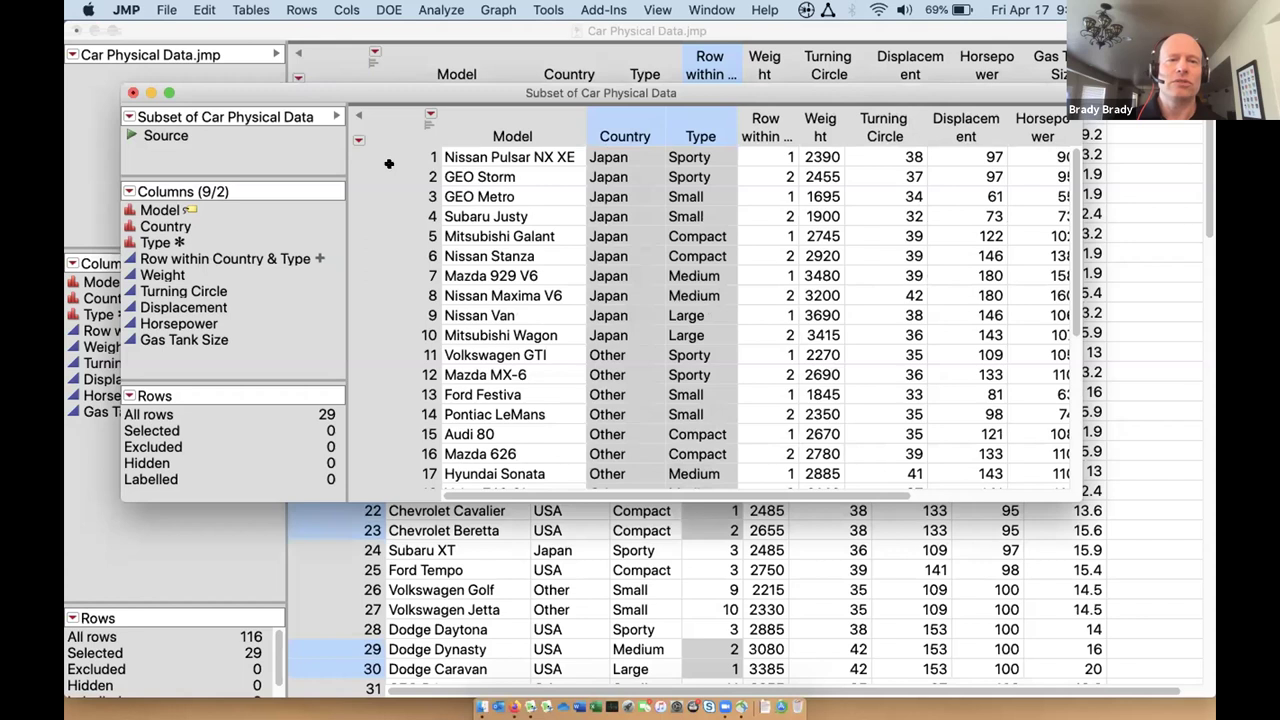
# Examine the two Japan Sporty cars in the sorted subset across its columns, and clear the selection.
pyautogui.moveTo(391, 158); pyautogui.dragTo(390, 177)
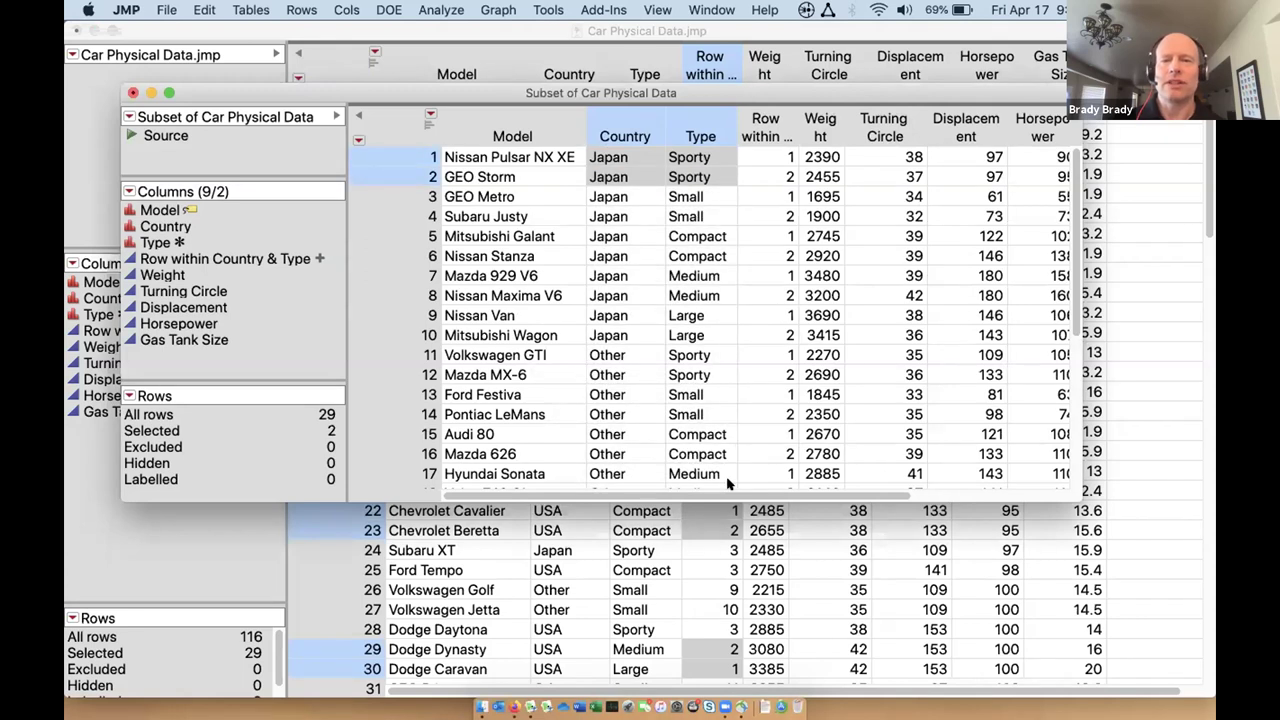
pyautogui.hscroll(3, 763, 497)
pyautogui.hscroll(-3, 763, 497)
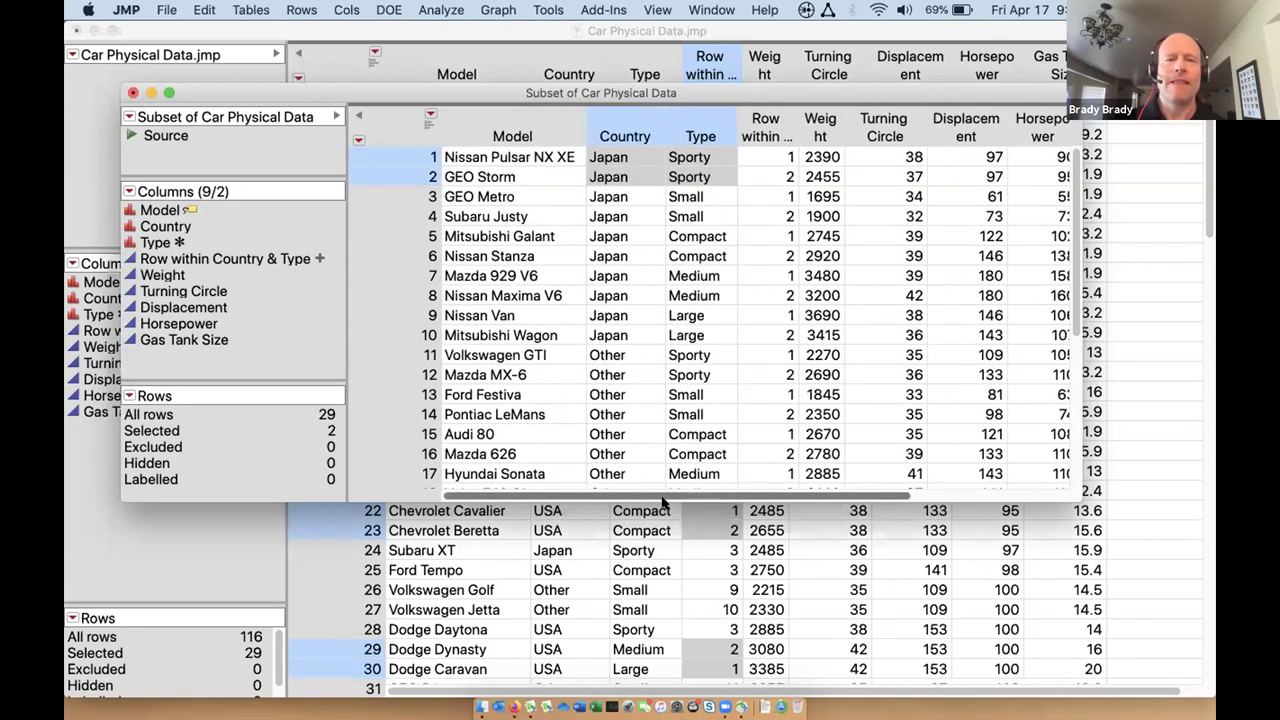
pyautogui.click(404, 124)
pyautogui.click(392, 140)
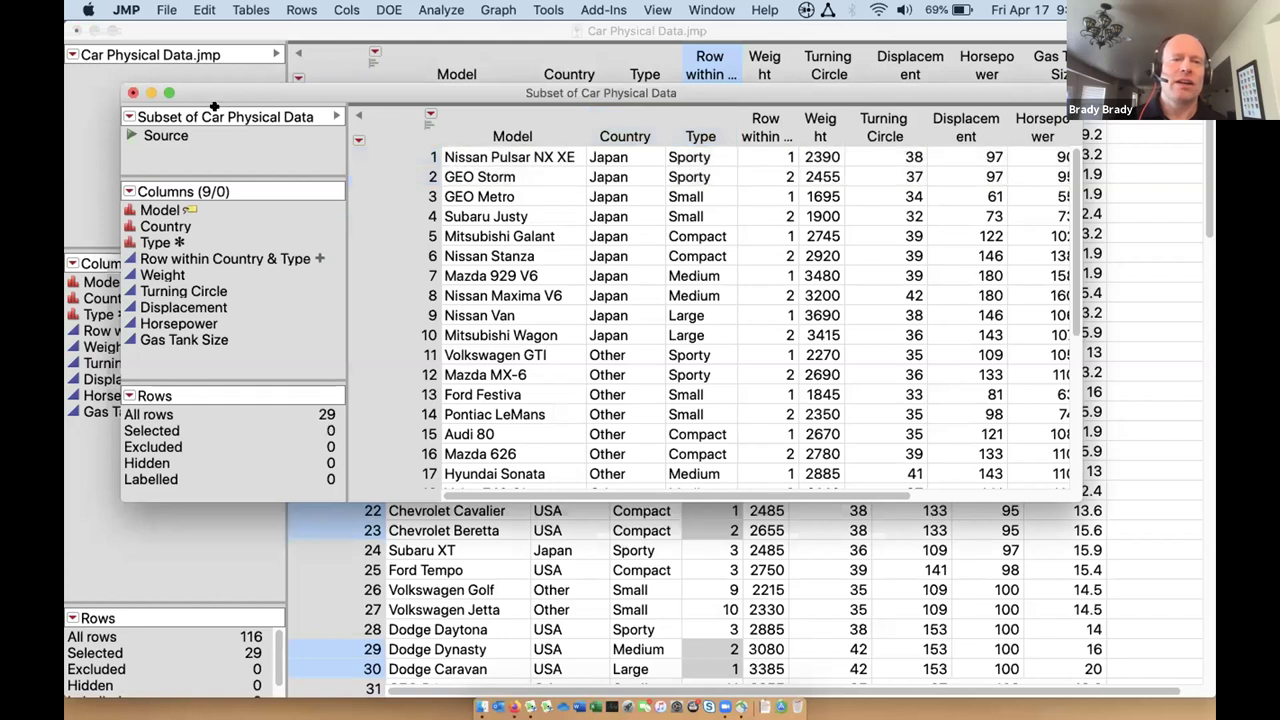
# Close the subset table without saving and clear the row and column selection in Car Physical Data.
pyautogui.click(132, 93)
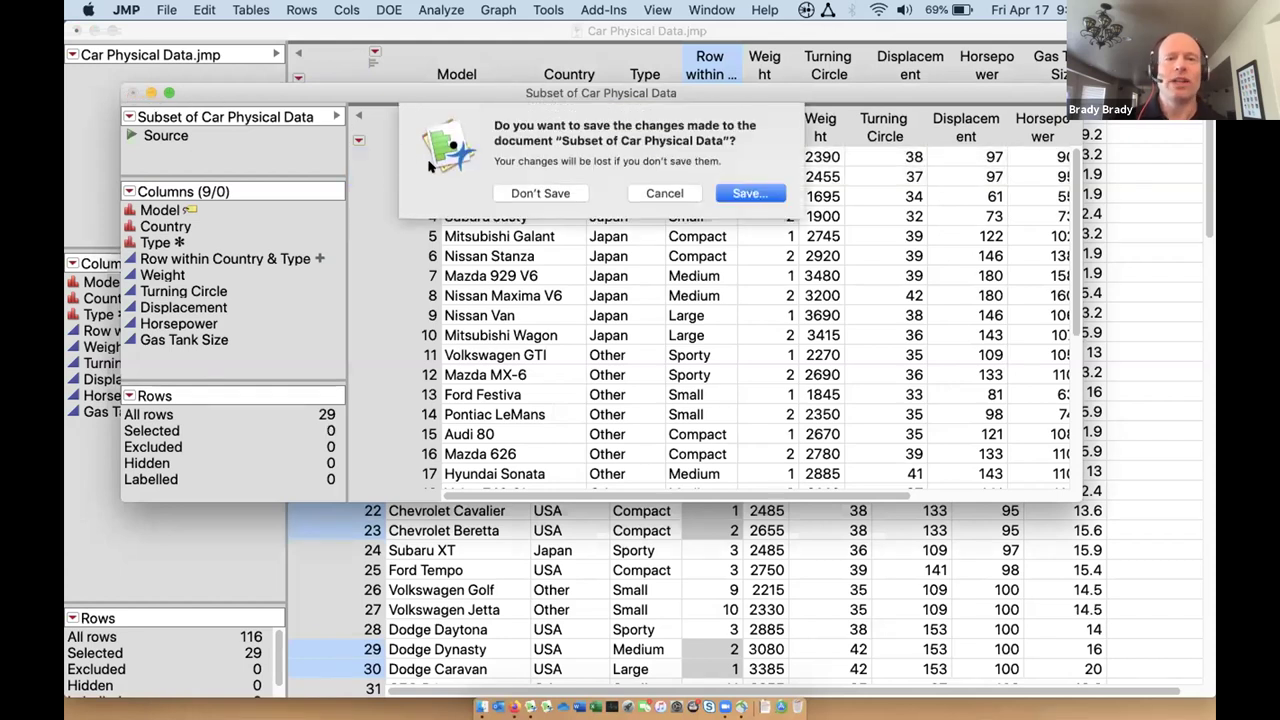
pyautogui.click(537, 195)
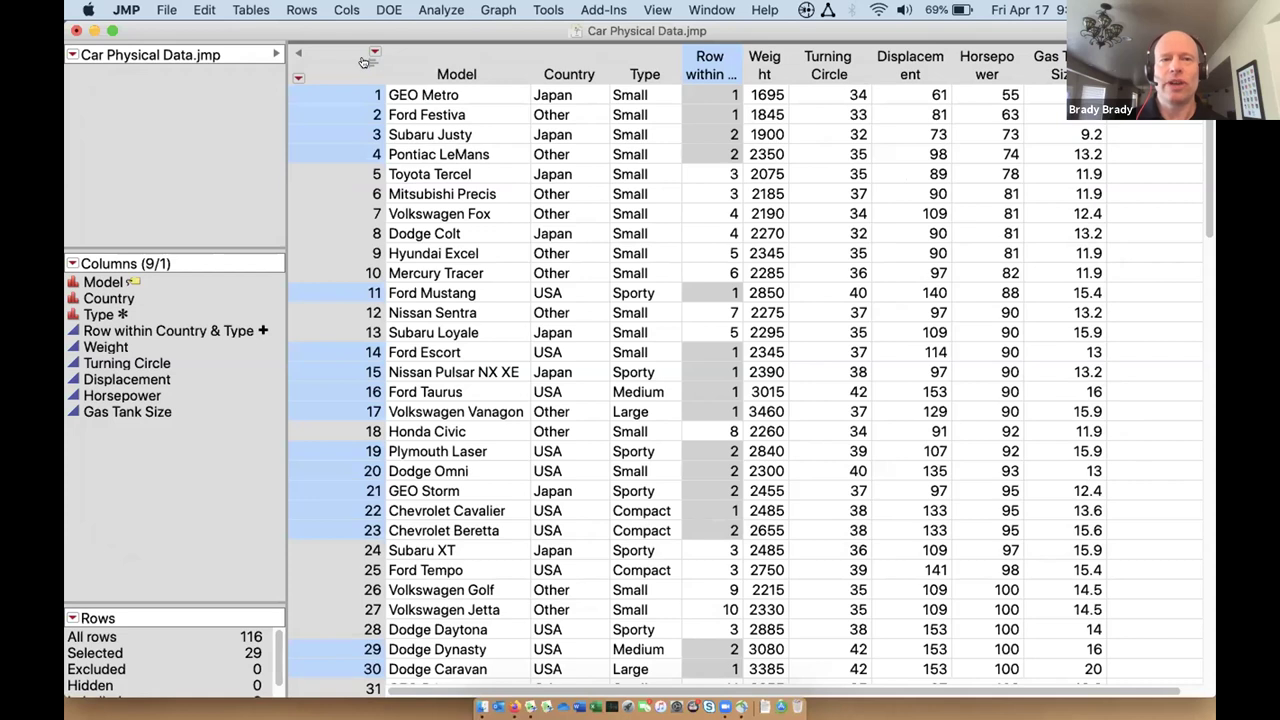
pyautogui.click(319, 73)
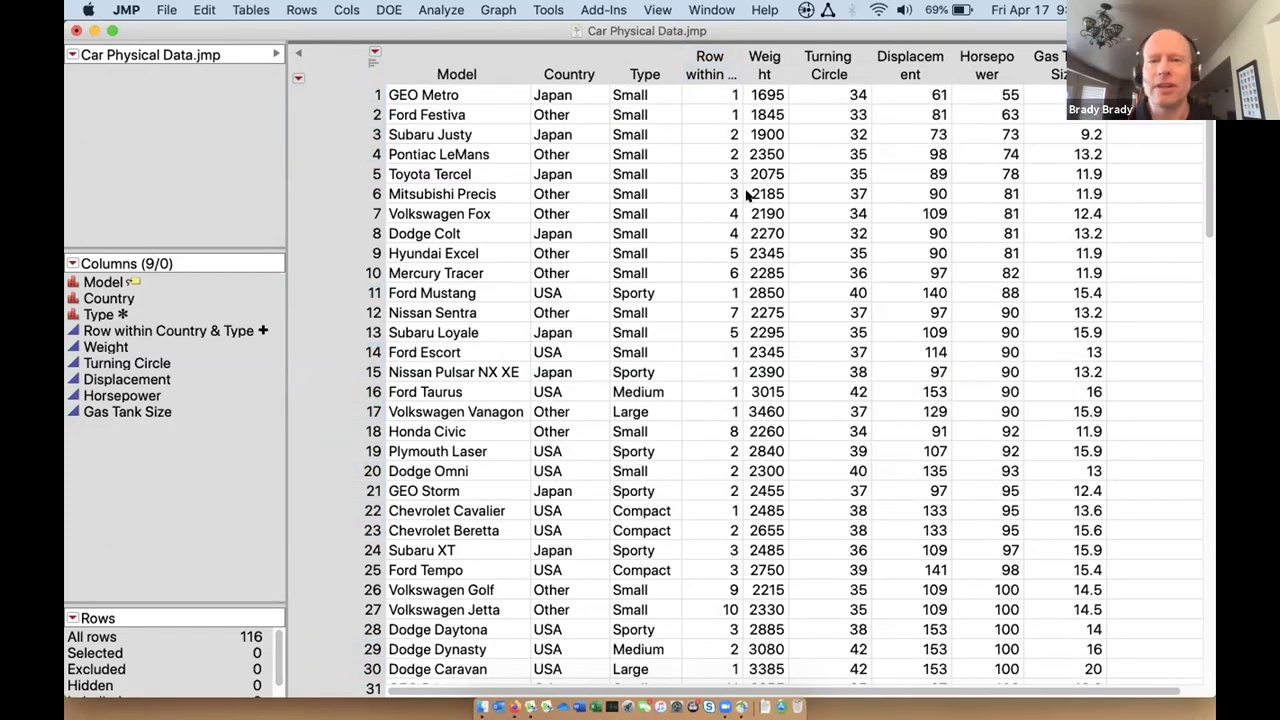
# Highlight the columns from Weight through Gas Tank Size, clear them, and select only the Horsepower column.
pyautogui.moveTo(766, 60); pyautogui.dragTo(1062, 60)
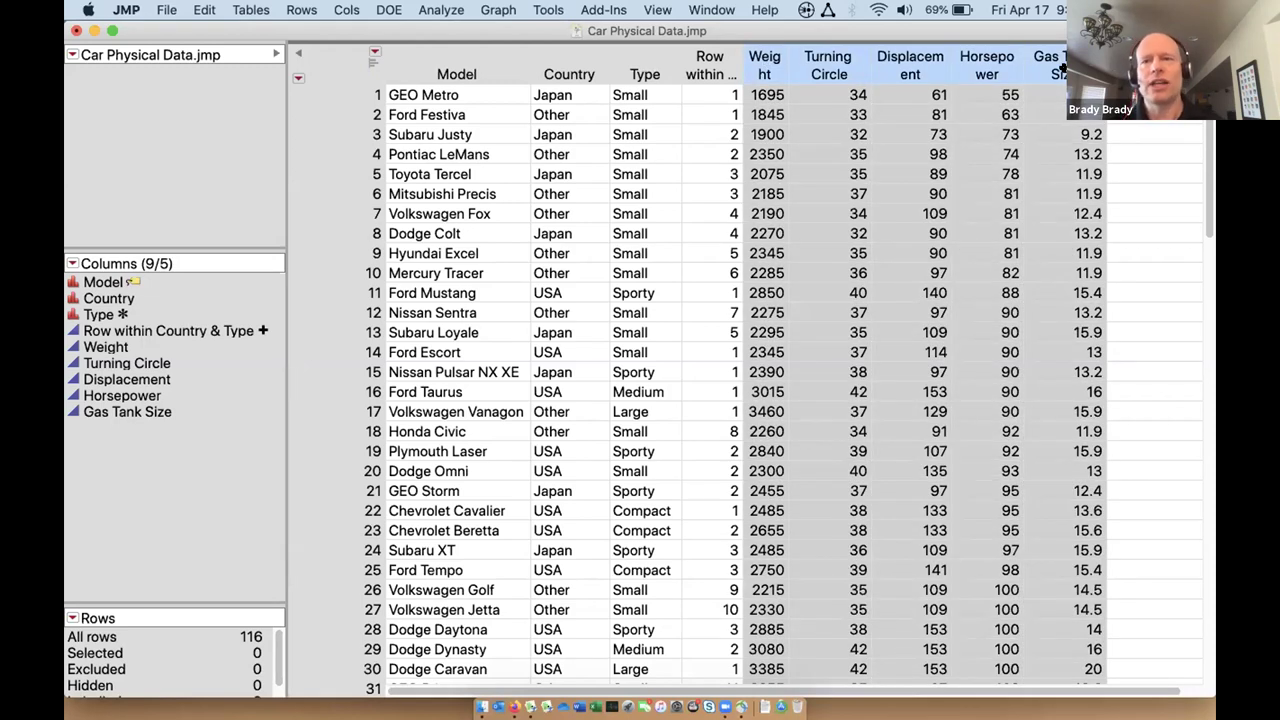
pyautogui.click(333, 71)
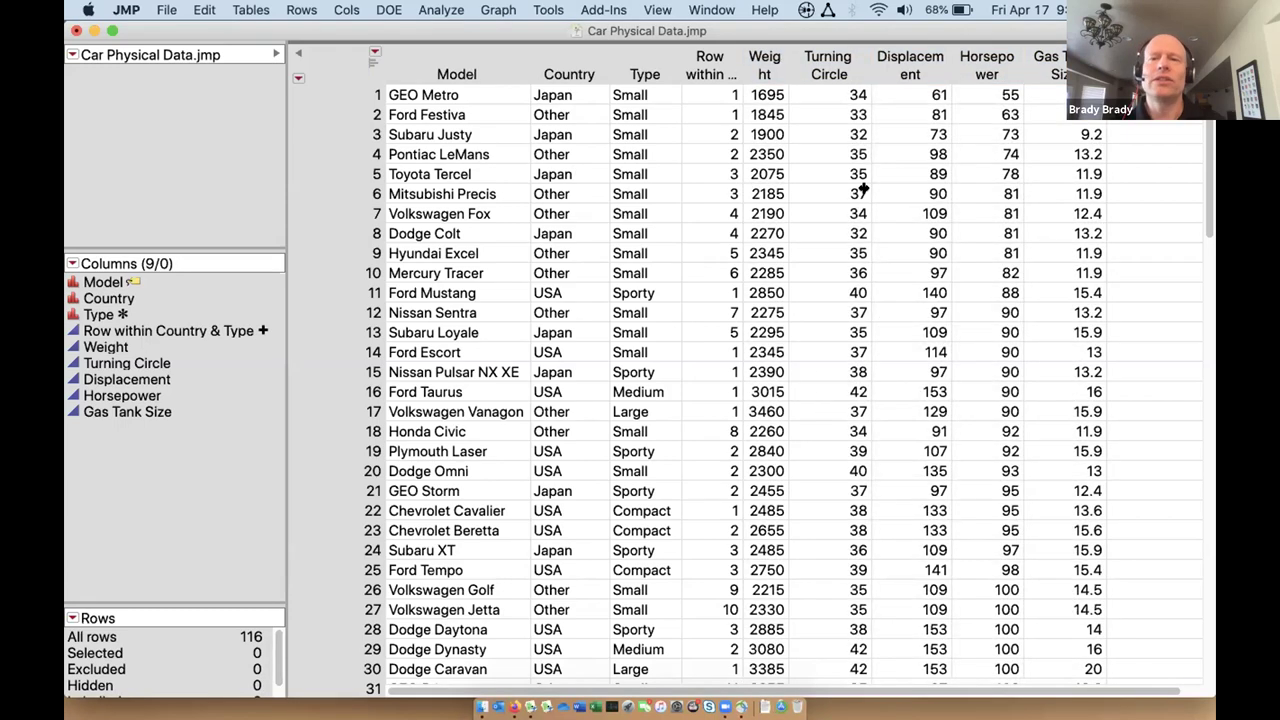
pyautogui.click(968, 66)
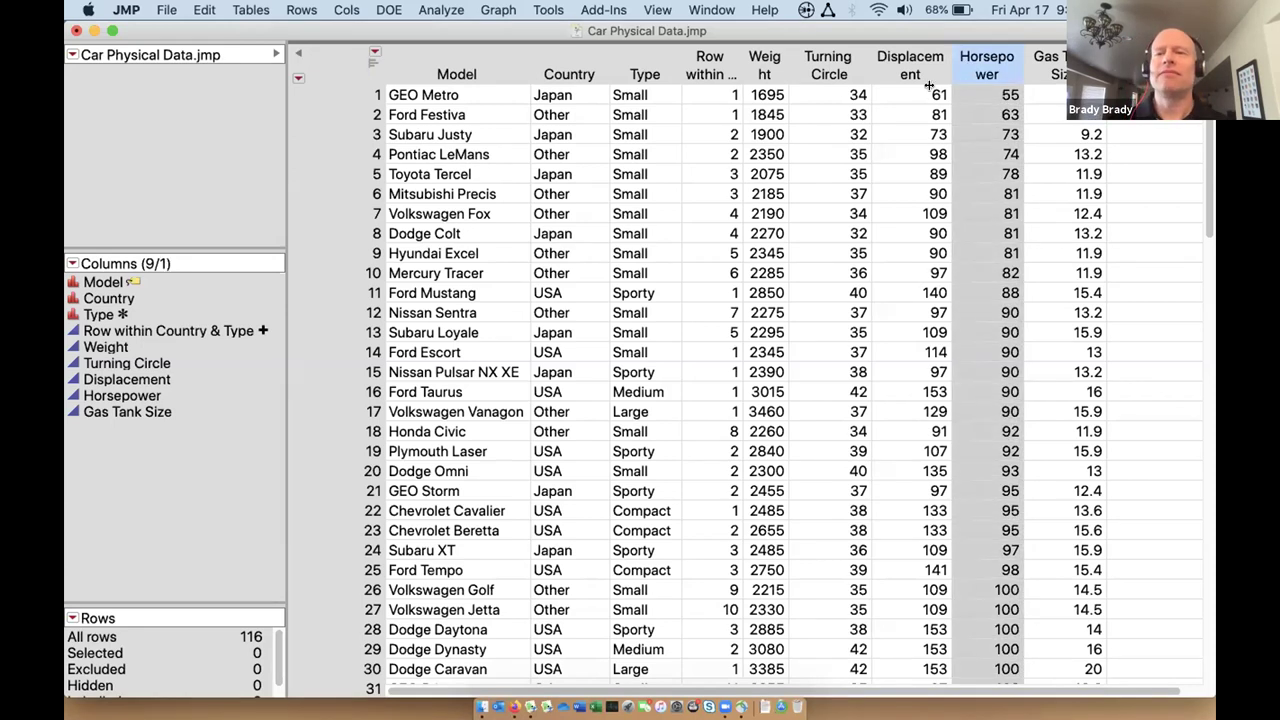
# Create a formula column of the Horsepower/Weight ratio from the Weight and Horsepower columns, using the reverse-order ratio.
pyautogui.keyDown('super'); pyautogui.click(765, 66); pyautogui.keyUp('super')
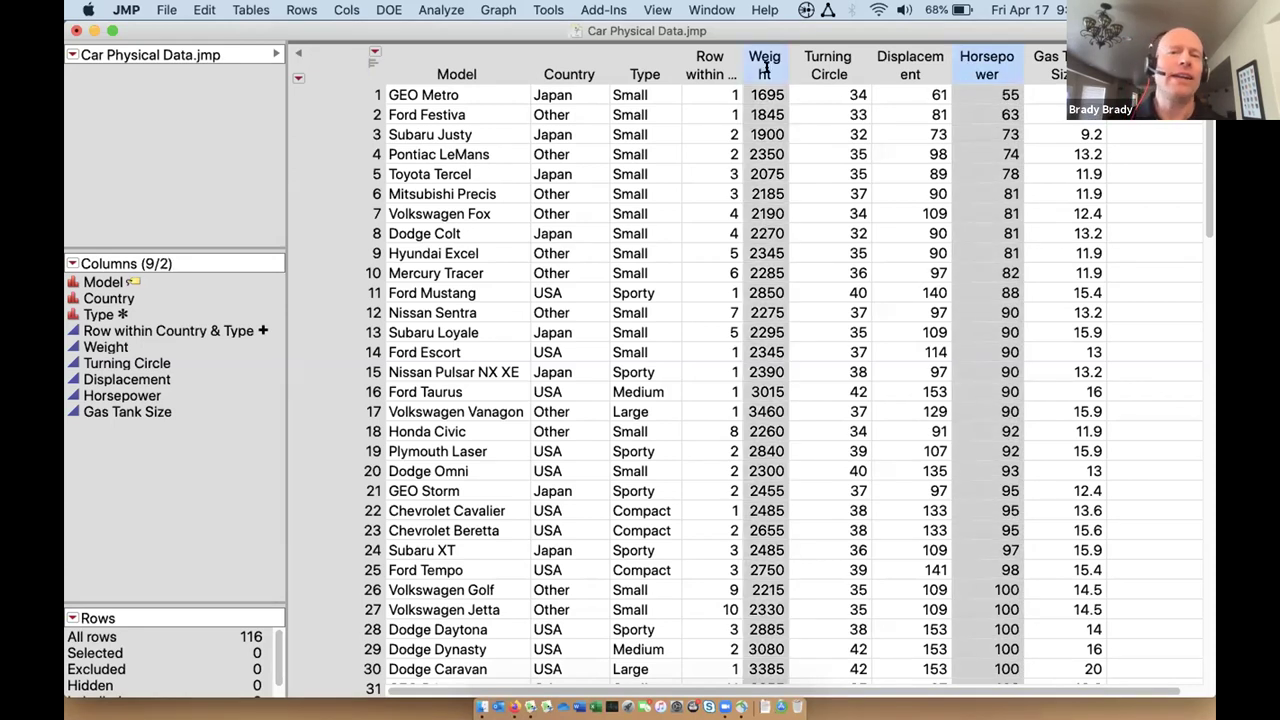
pyautogui.rightClick(765, 66)
pyautogui.moveTo(862, 175)
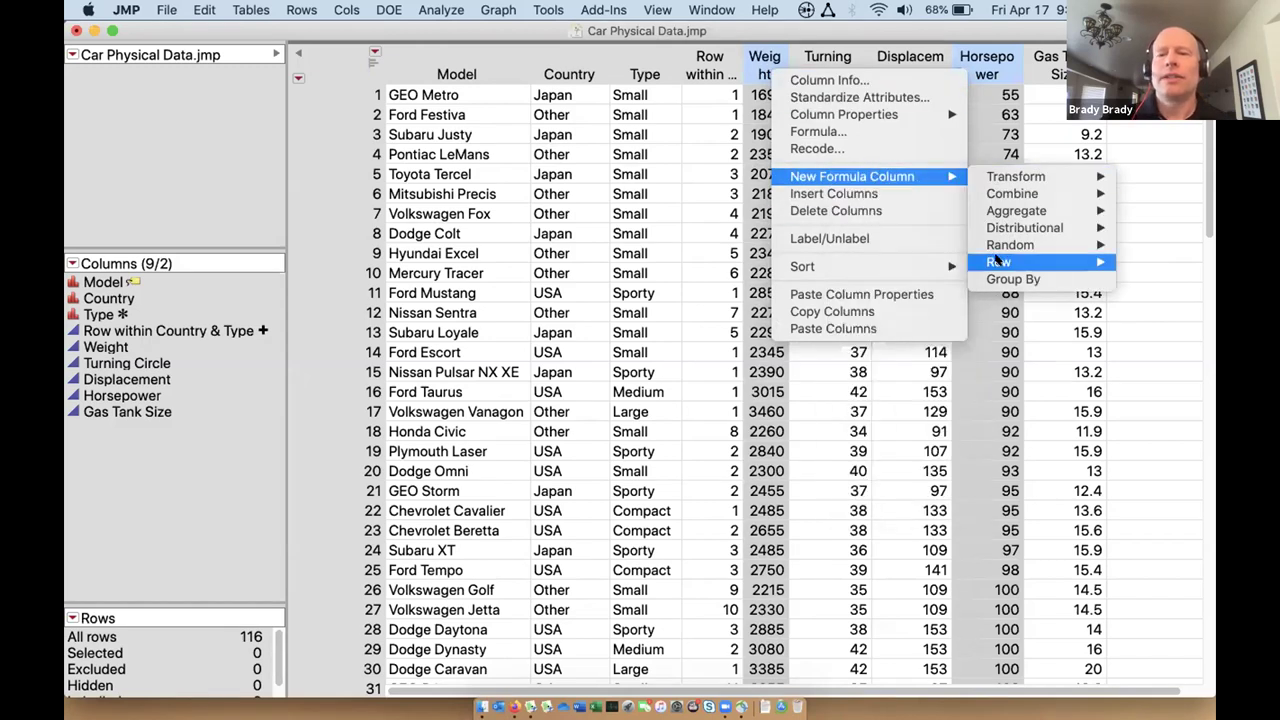
pyautogui.moveTo(1008, 194)
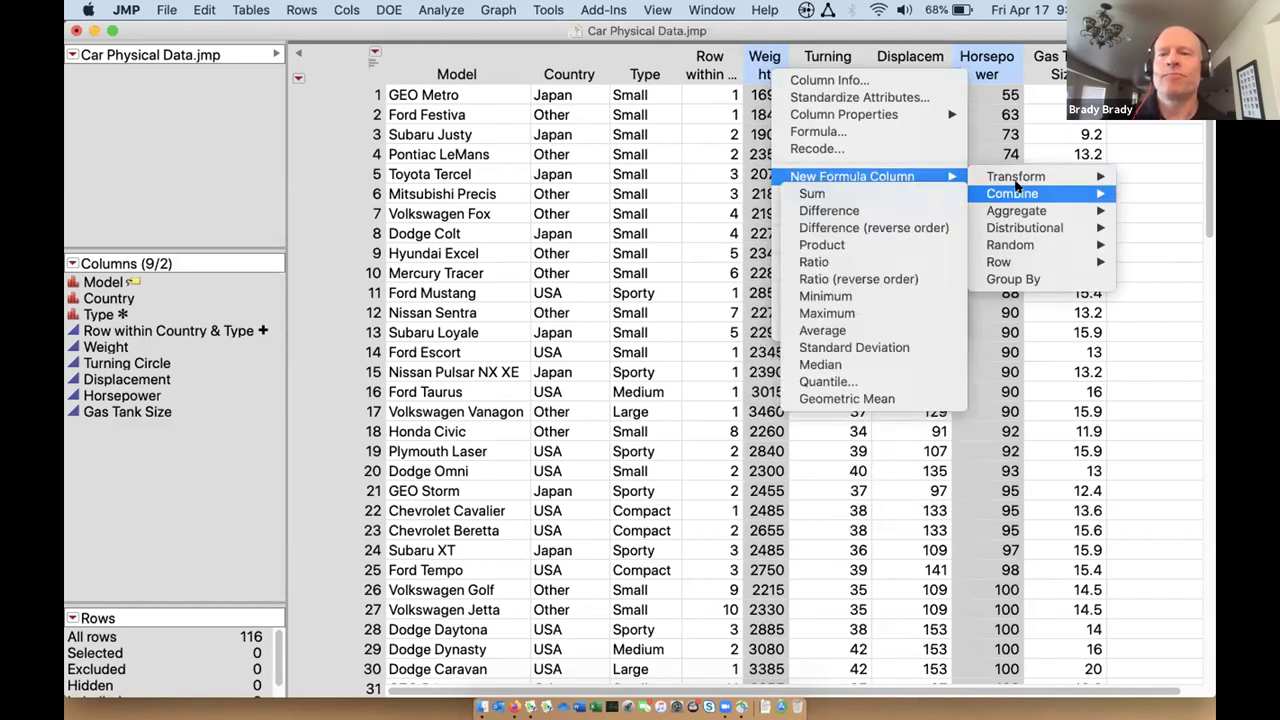
pyautogui.click(893, 281)
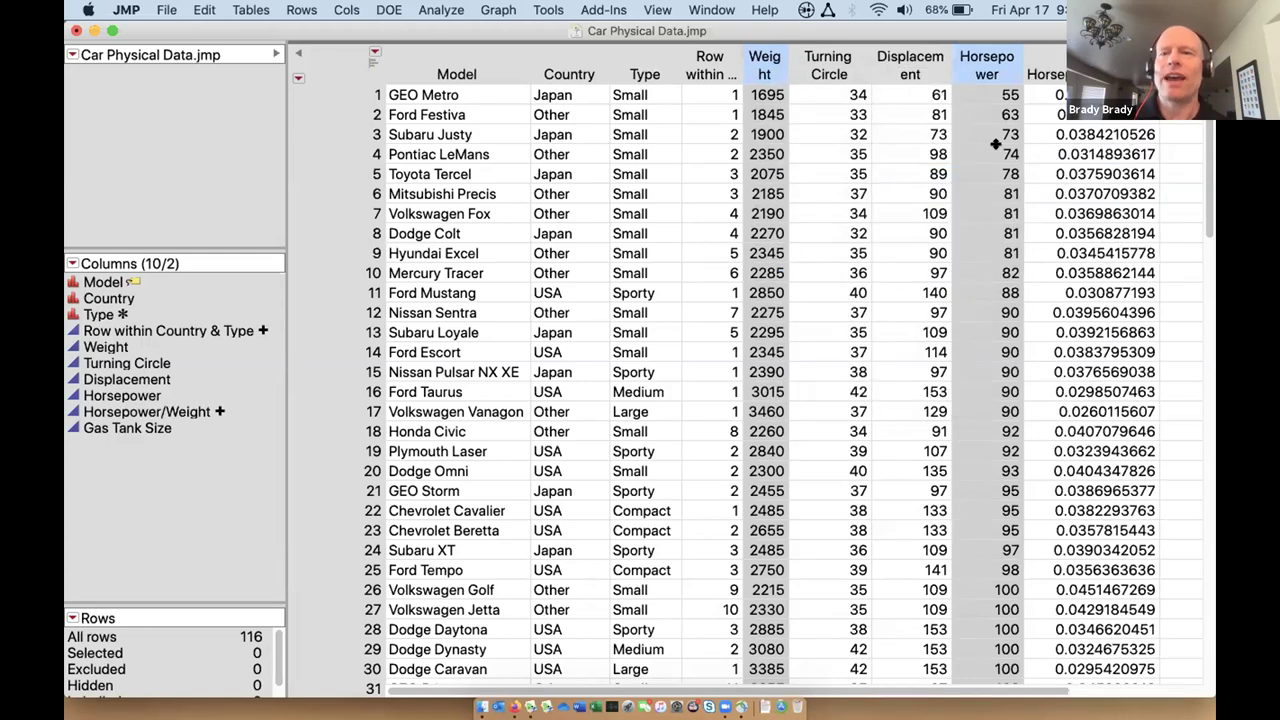
# Sort Car Physical Data by the Horsepower/Weight column in ascending order and clear the column selection.
pyautogui.rightClick(1052, 72)
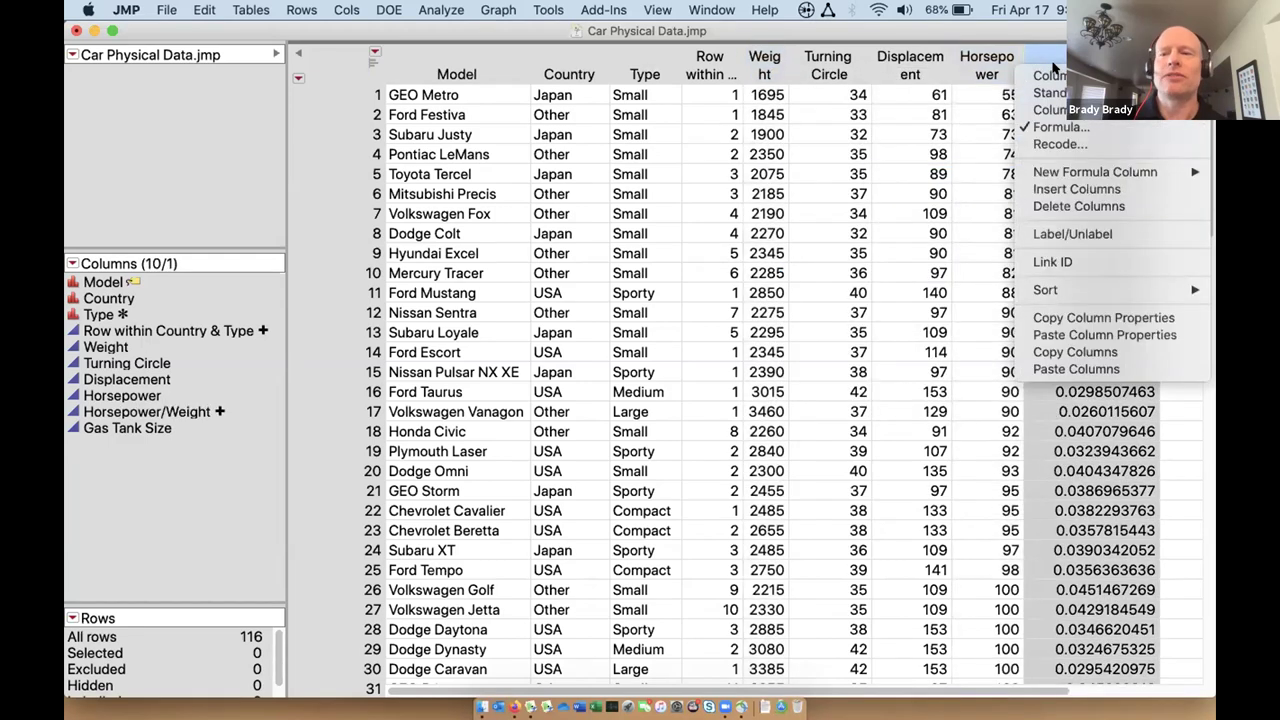
pyautogui.moveTo(1089, 285)
pyautogui.click(965, 290)
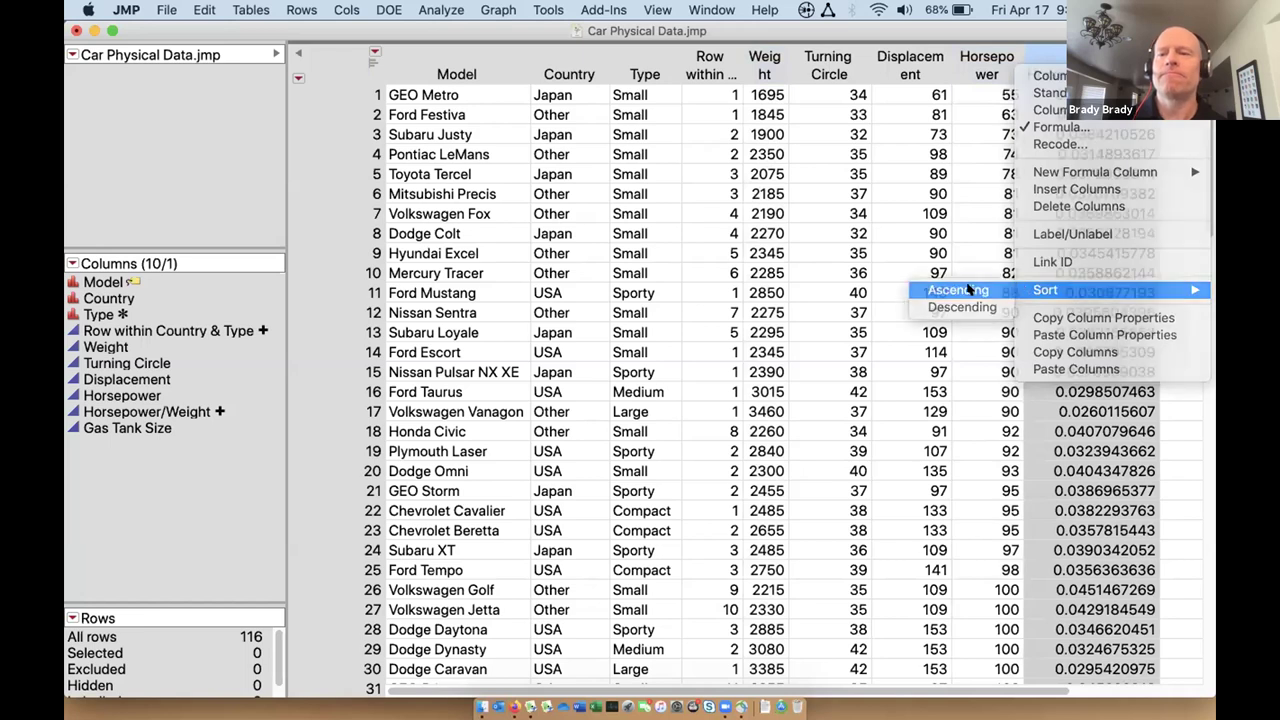
pyautogui.click(344, 54)
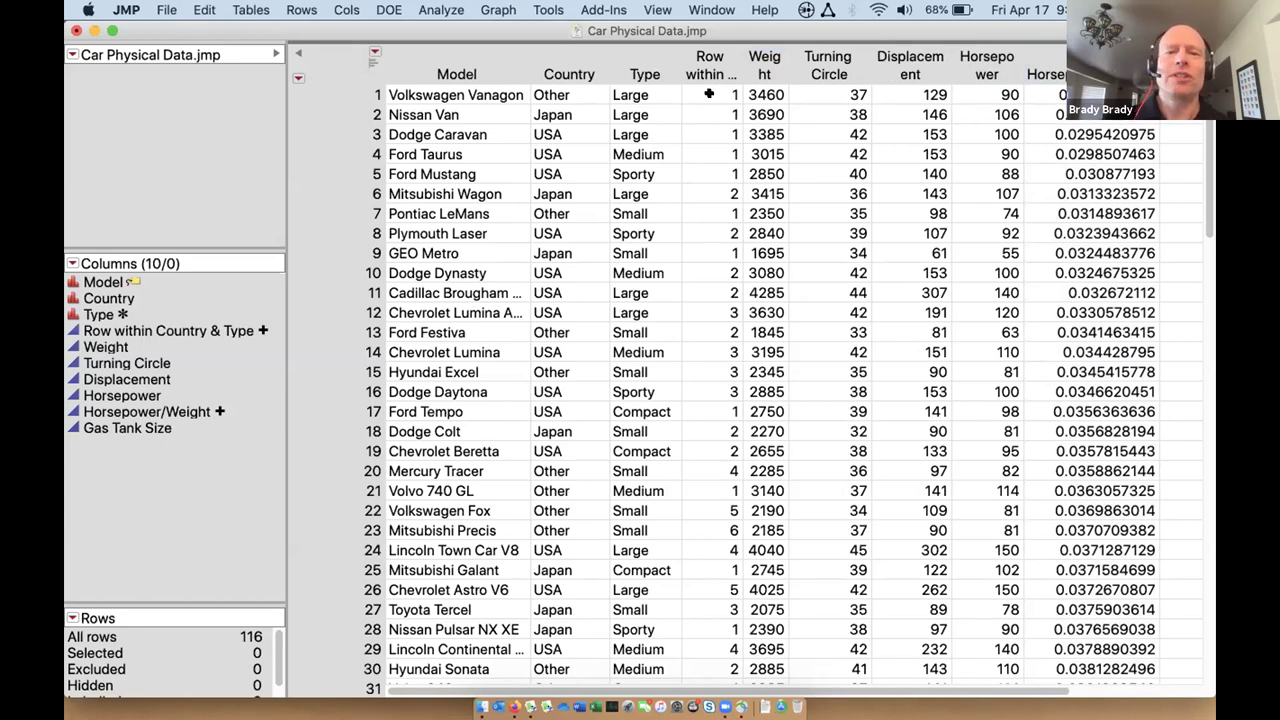
# Select all cells matching the values 1, 2 and 3 in the Row within Country & Type column.
pyautogui.moveTo(708, 172); pyautogui.dragTo(719, 309)
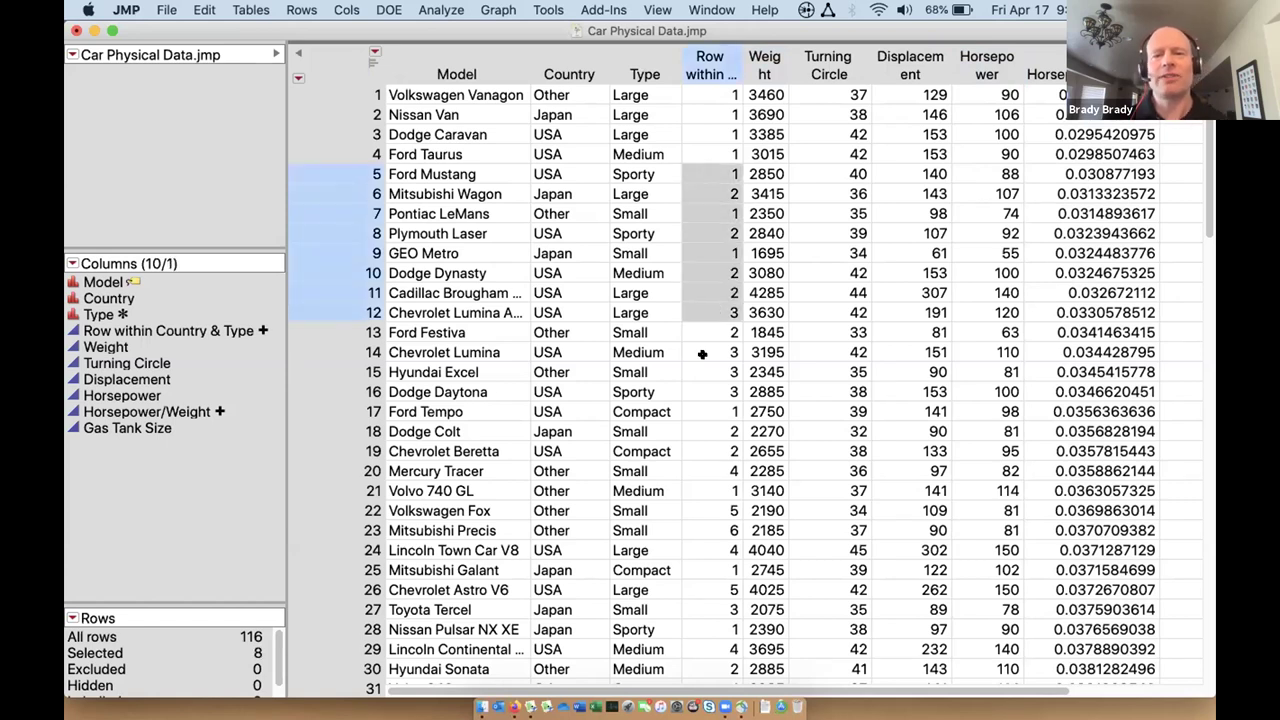
pyautogui.rightClick(722, 291)
pyautogui.click(790, 316)
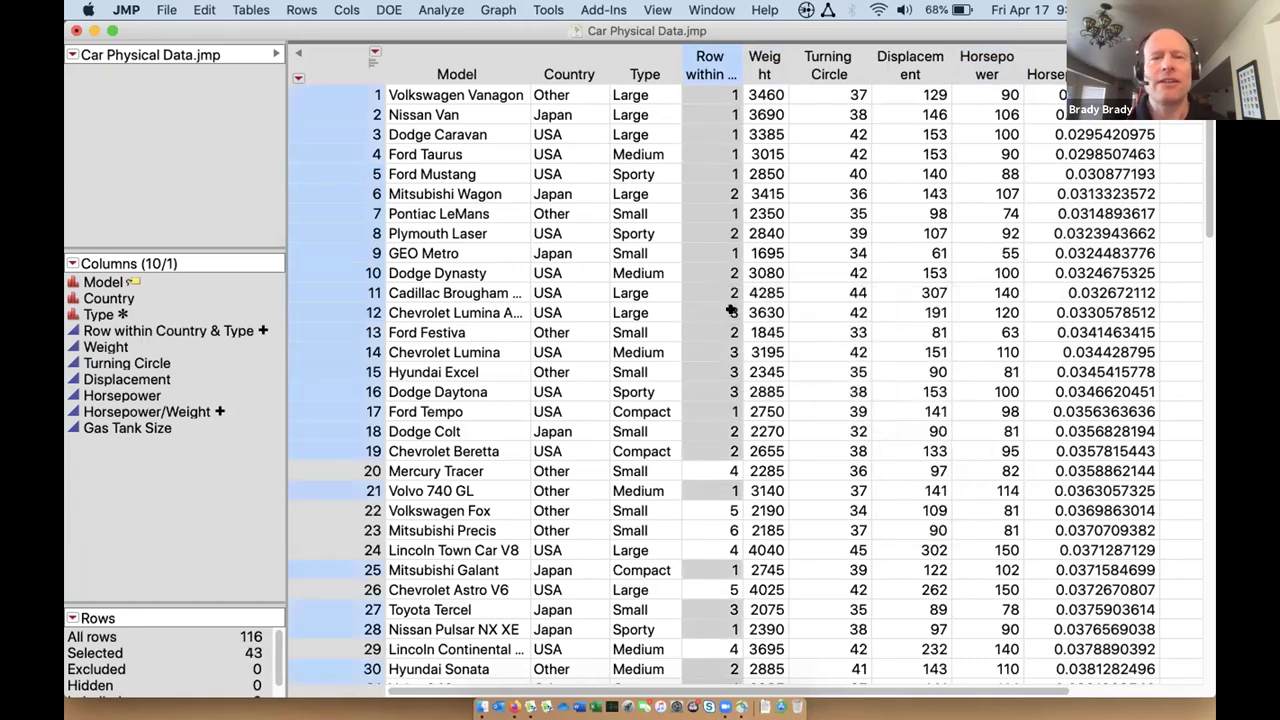
# Create a subset table from the selected rows with all columns, and enlarge its window.
pyautogui.click(251, 9)
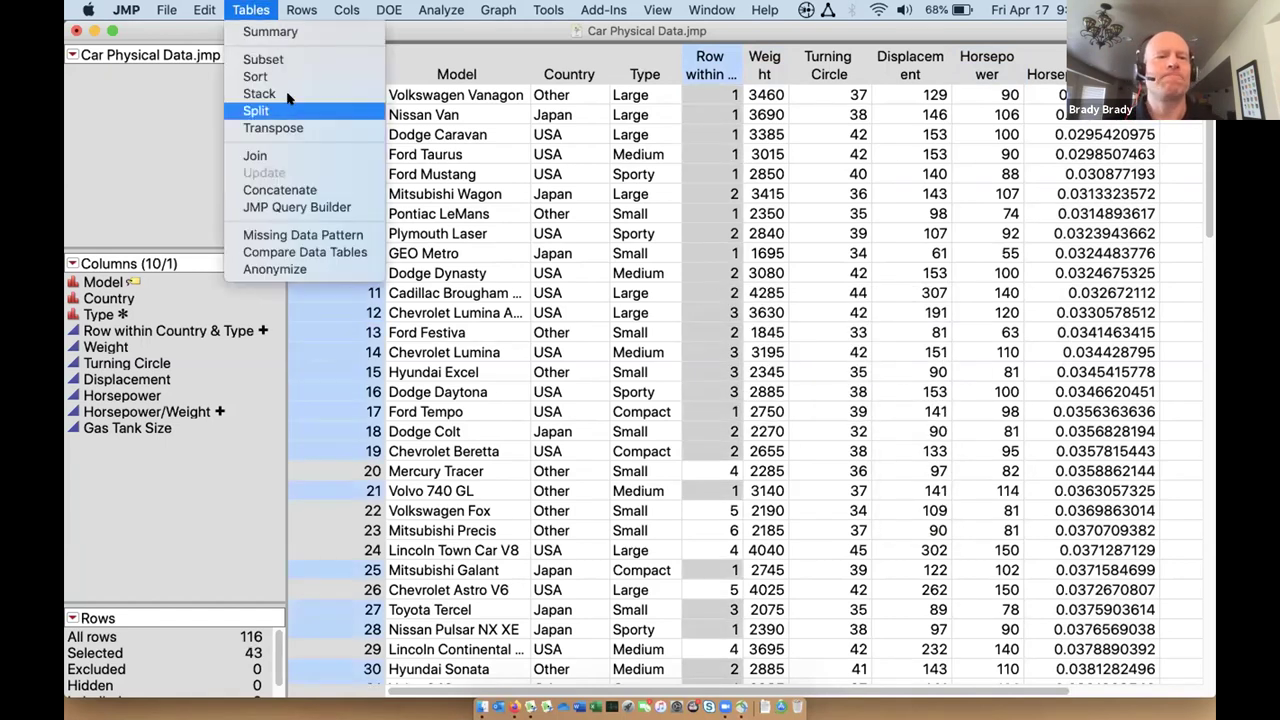
pyautogui.click(286, 59)
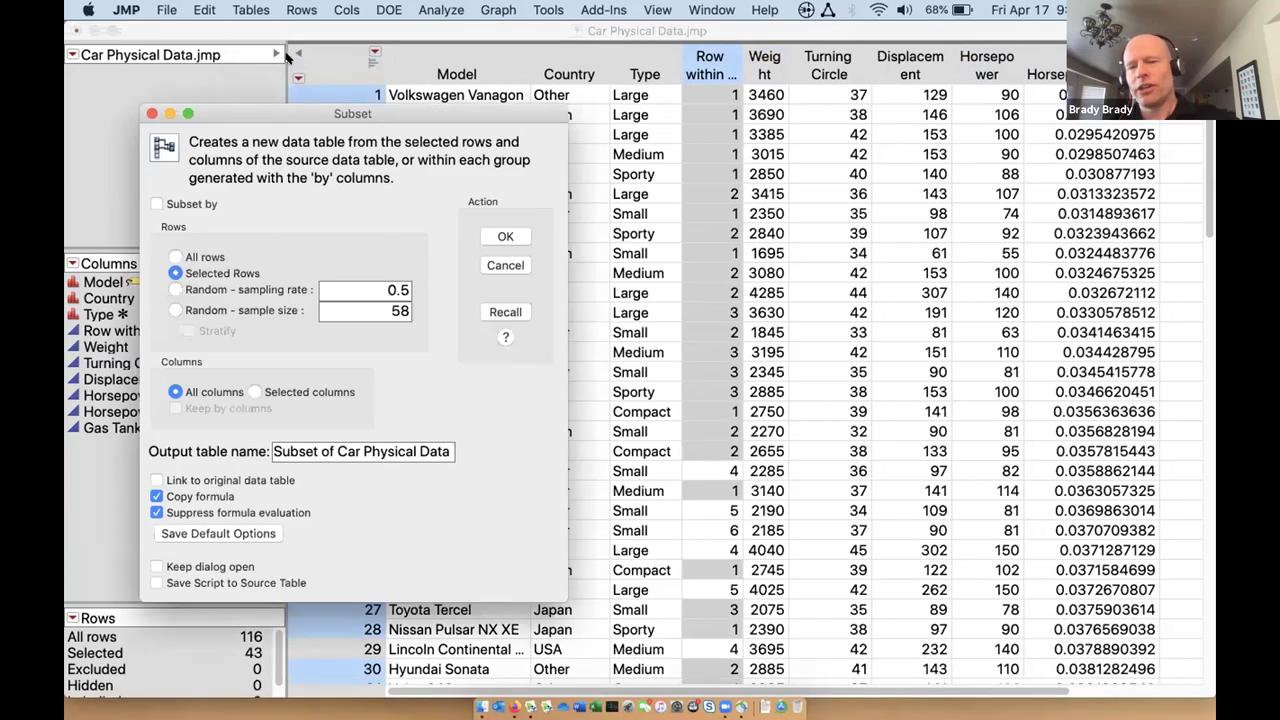
pyautogui.press('Return')
pyautogui.moveTo(912, 547); pyautogui.dragTo(1171, 635)
# Sort the new subset table by its Country and Type columns together in ascending order.
pyautogui.moveTo(652, 152); pyautogui.dragTo(709, 164)
pyautogui.rightClick(734, 166)
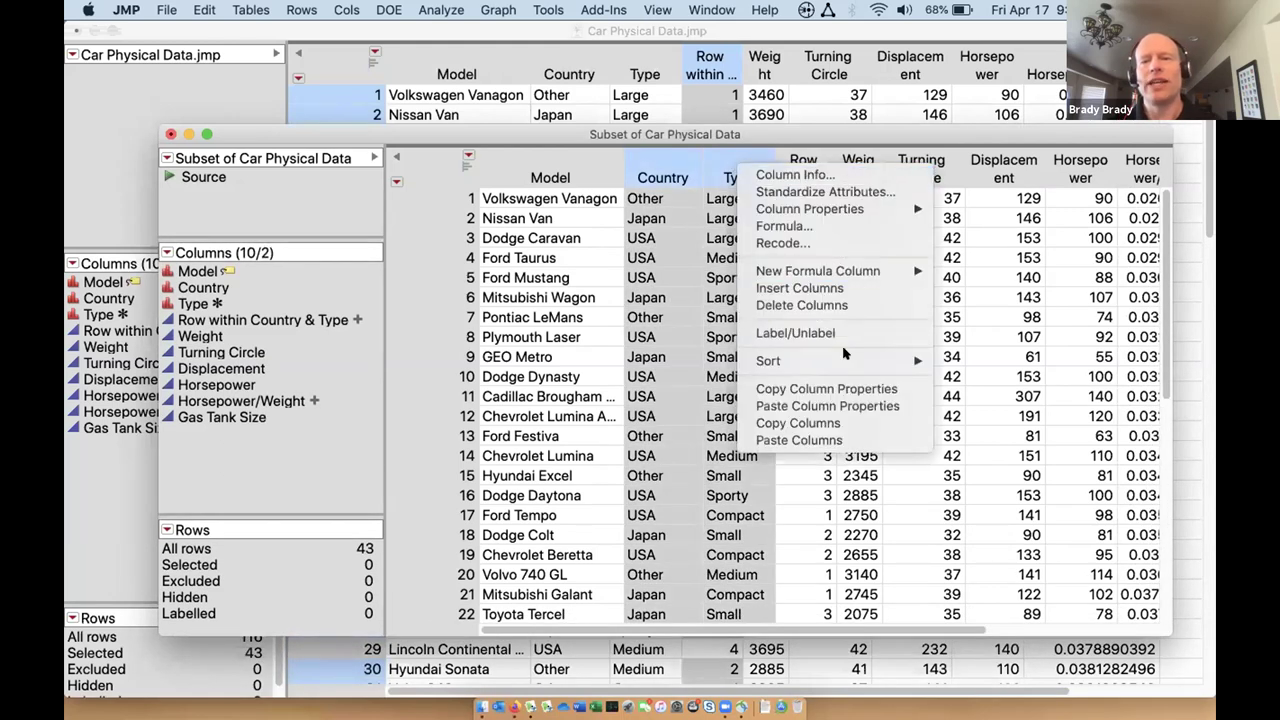
pyautogui.click(968, 364)
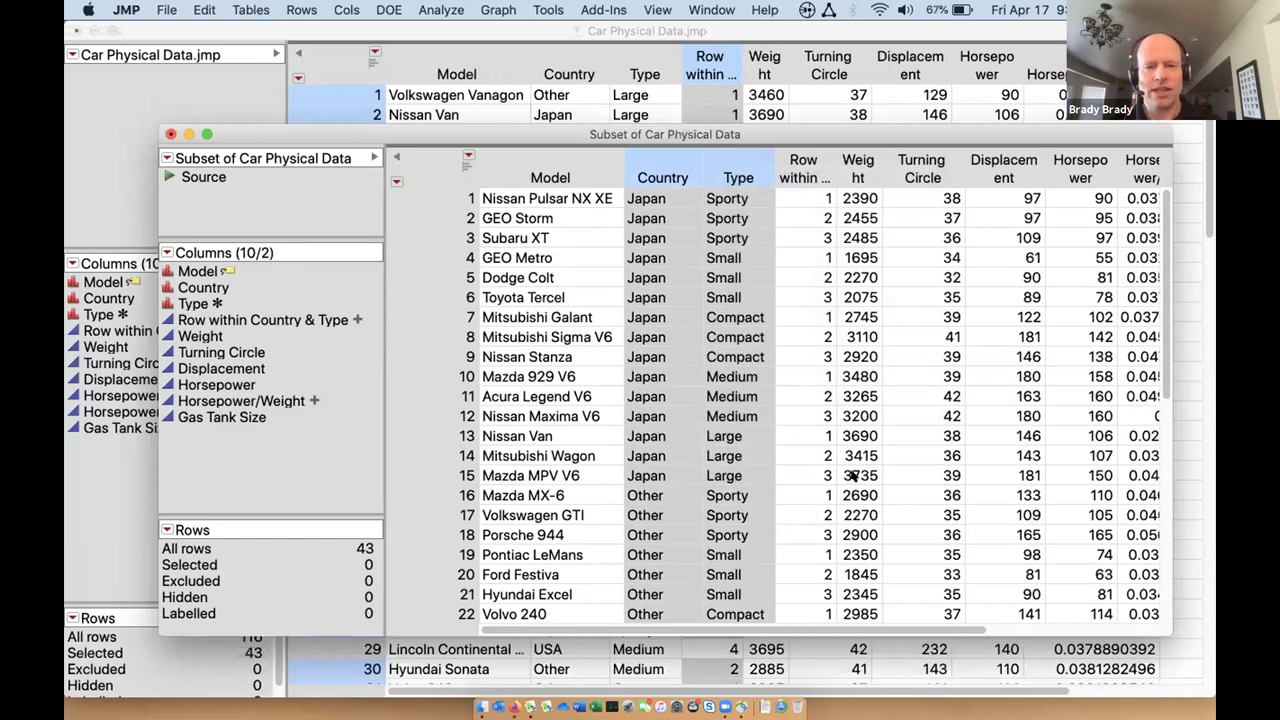
# Examine the sorted cars in each Country and Type, highlight the Volkswagen Vanagon row, and clear the selection.
pyautogui.scroll(-3, 745, 515)
pyautogui.scroll(-4, 750, 543)
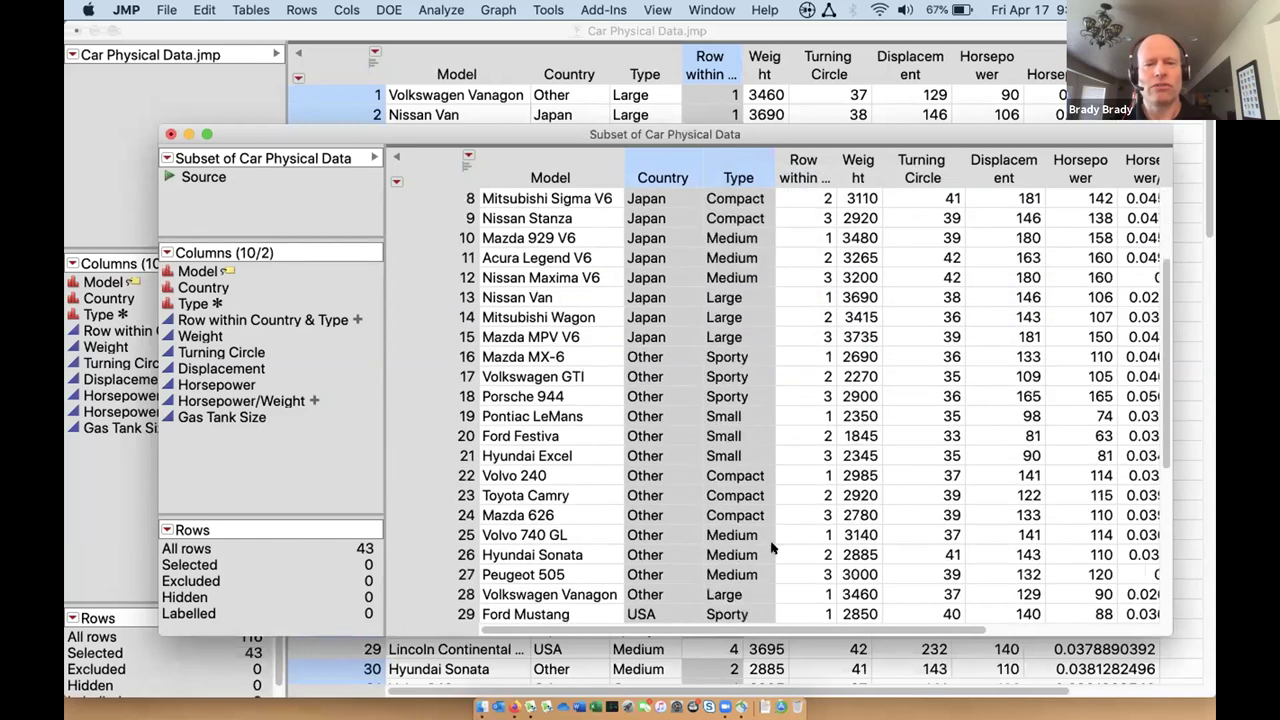
pyautogui.click(423, 588)
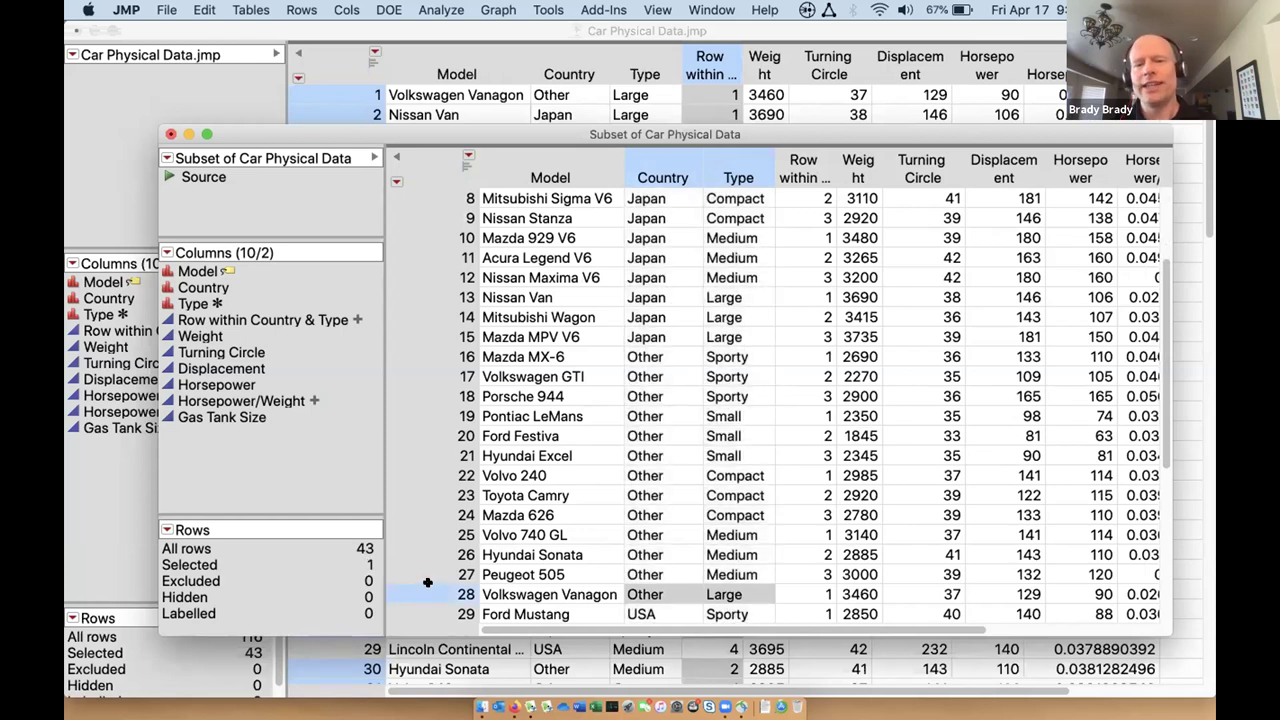
pyautogui.click(418, 170)
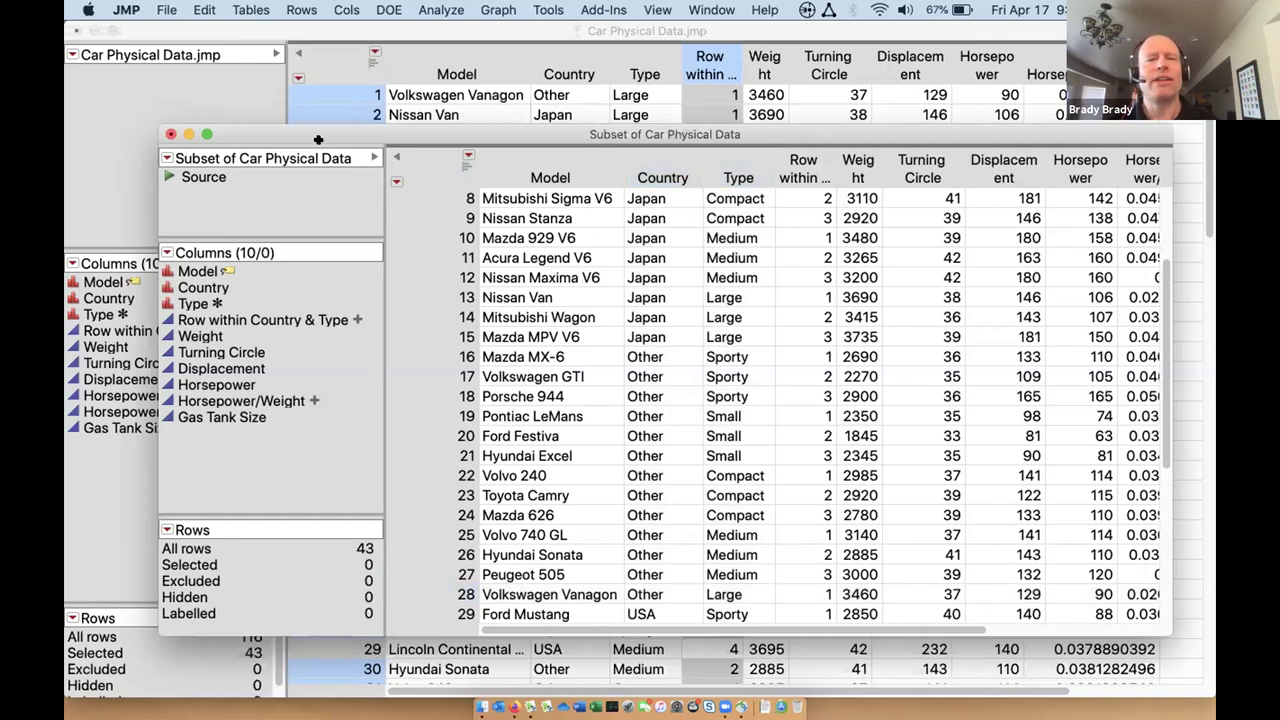
# Close the Horsepower/Weight subset table without saving and clear the selection in Car Physical Data.
pyautogui.click(170, 134)
pyautogui.click(575, 238)
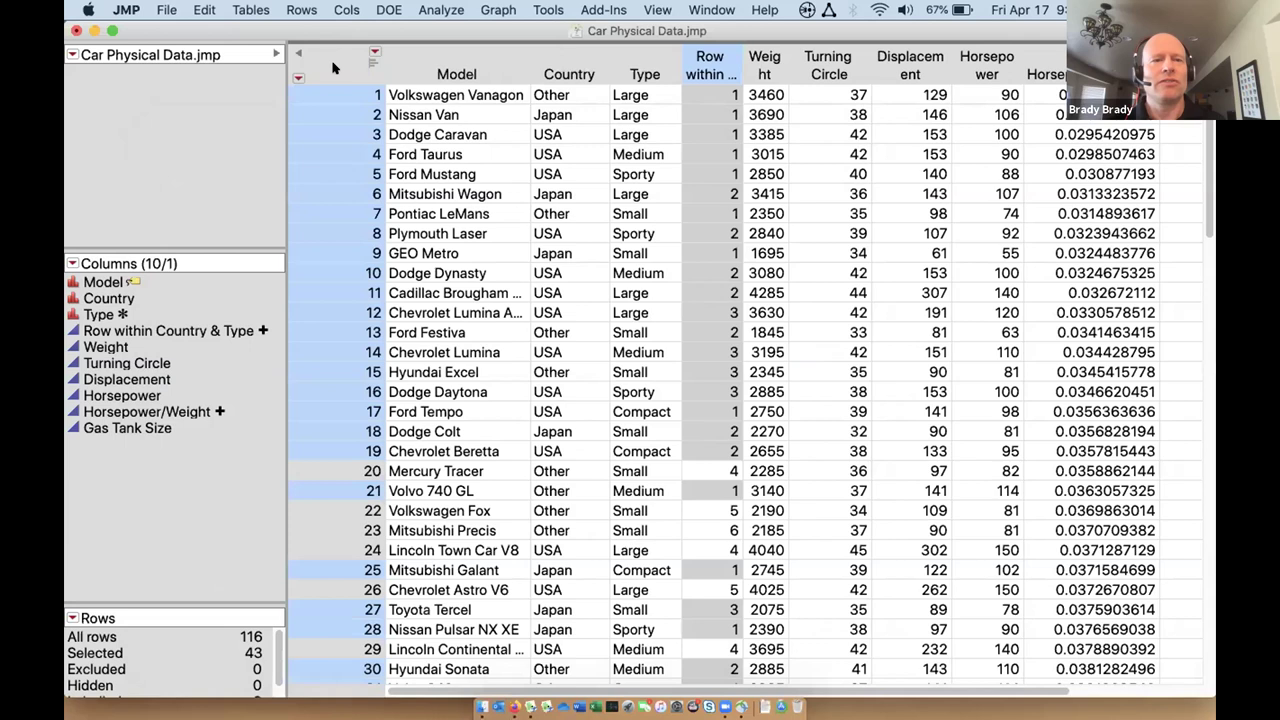
pyautogui.click(333, 70)
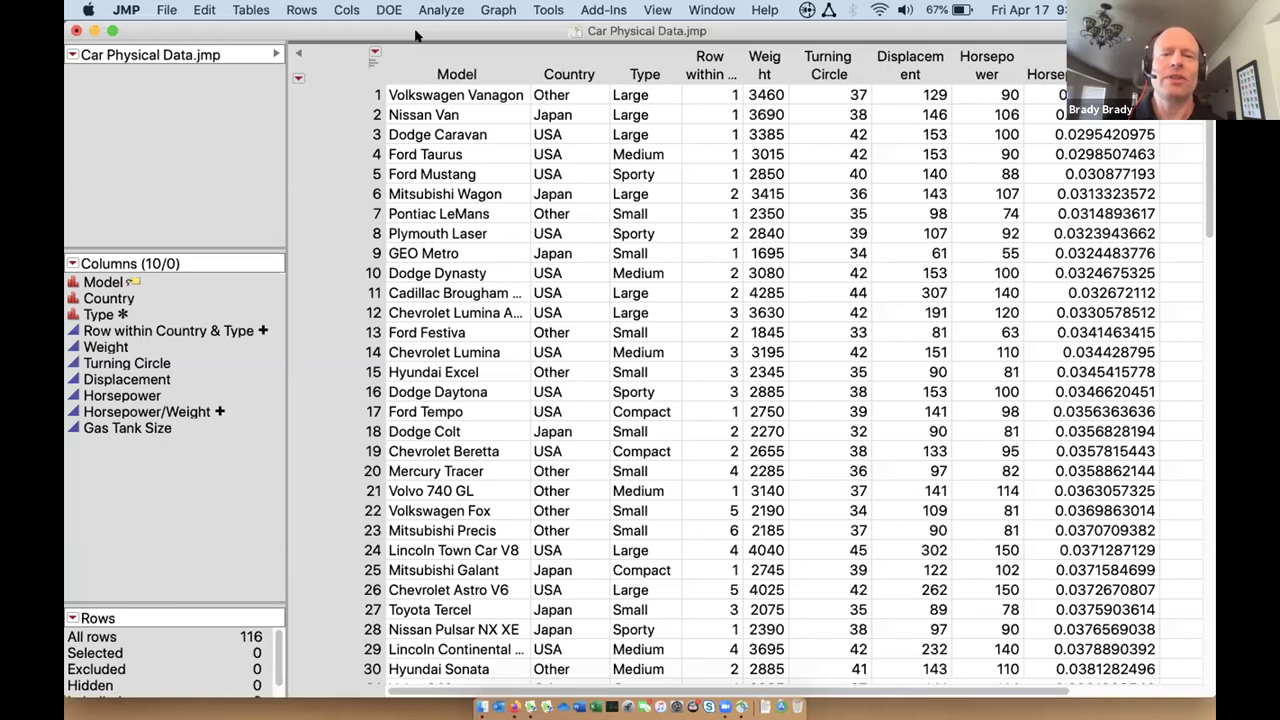
# Create a summary table of Car Physical Data grouped by Country and Type.
pyautogui.moveTo(552, 74); pyautogui.dragTo(648, 72)
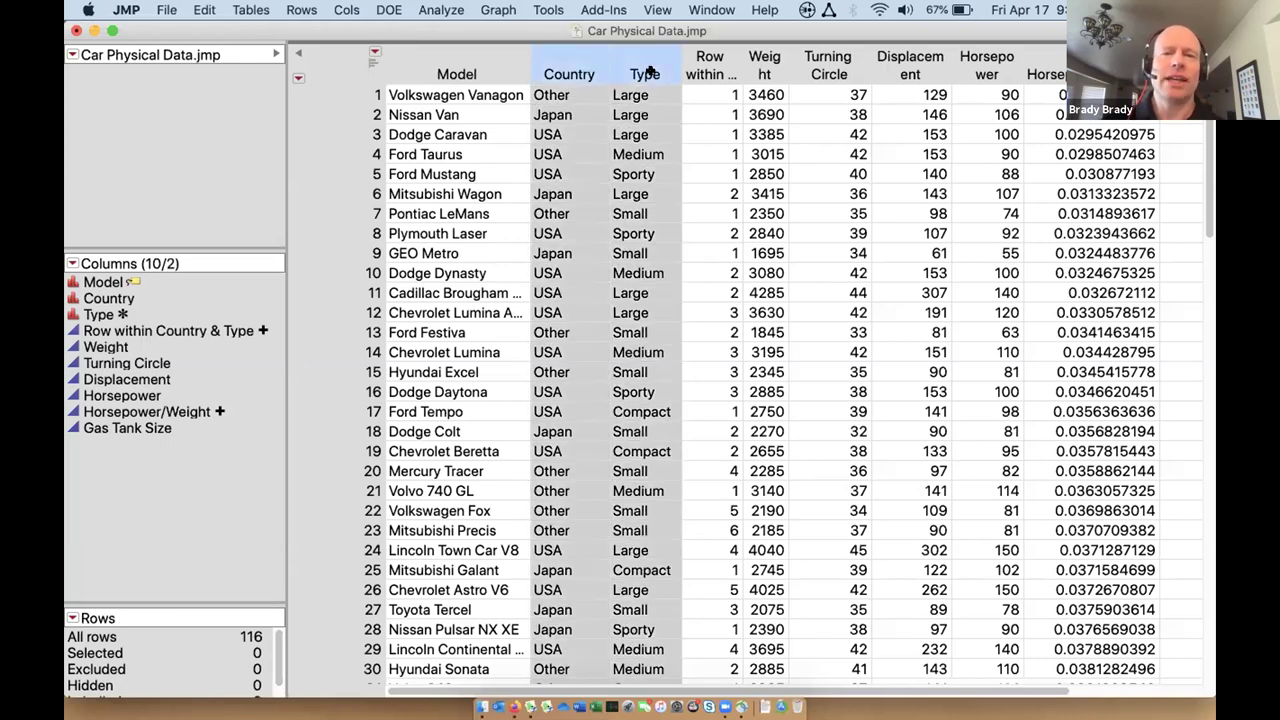
pyautogui.click(346, 54)
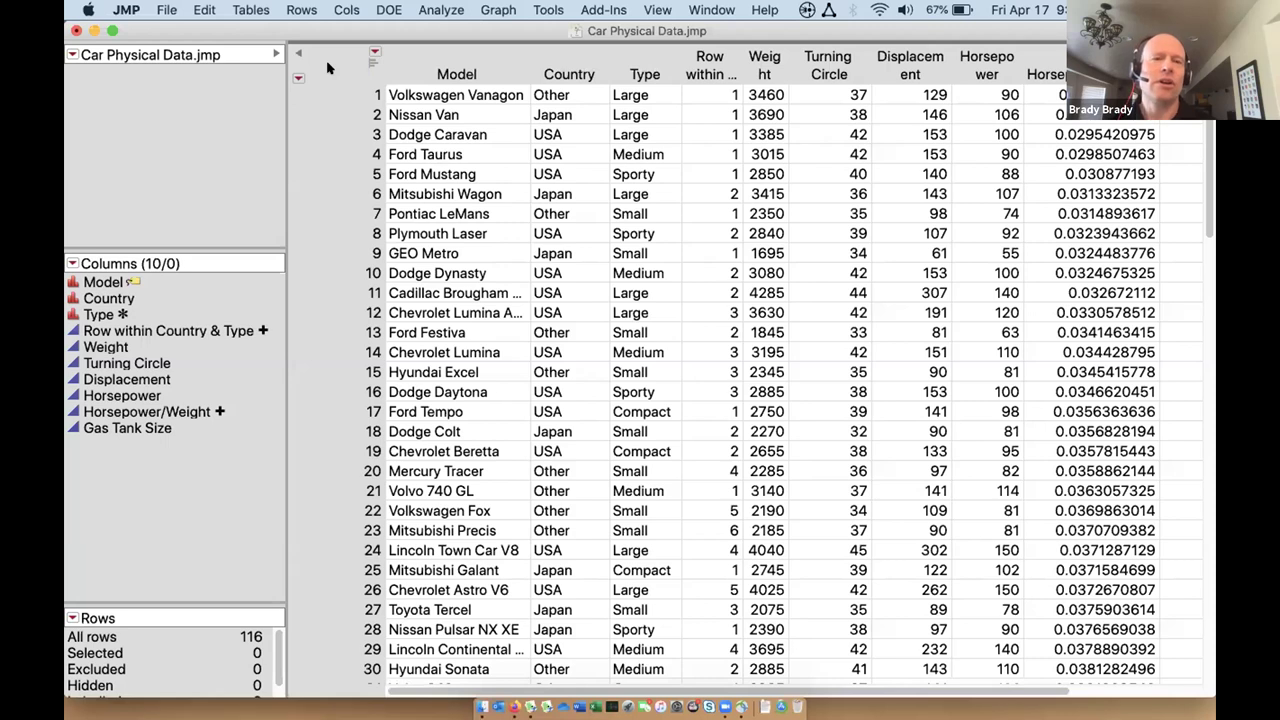
pyautogui.click(250, 12)
pyautogui.click(248, 34)
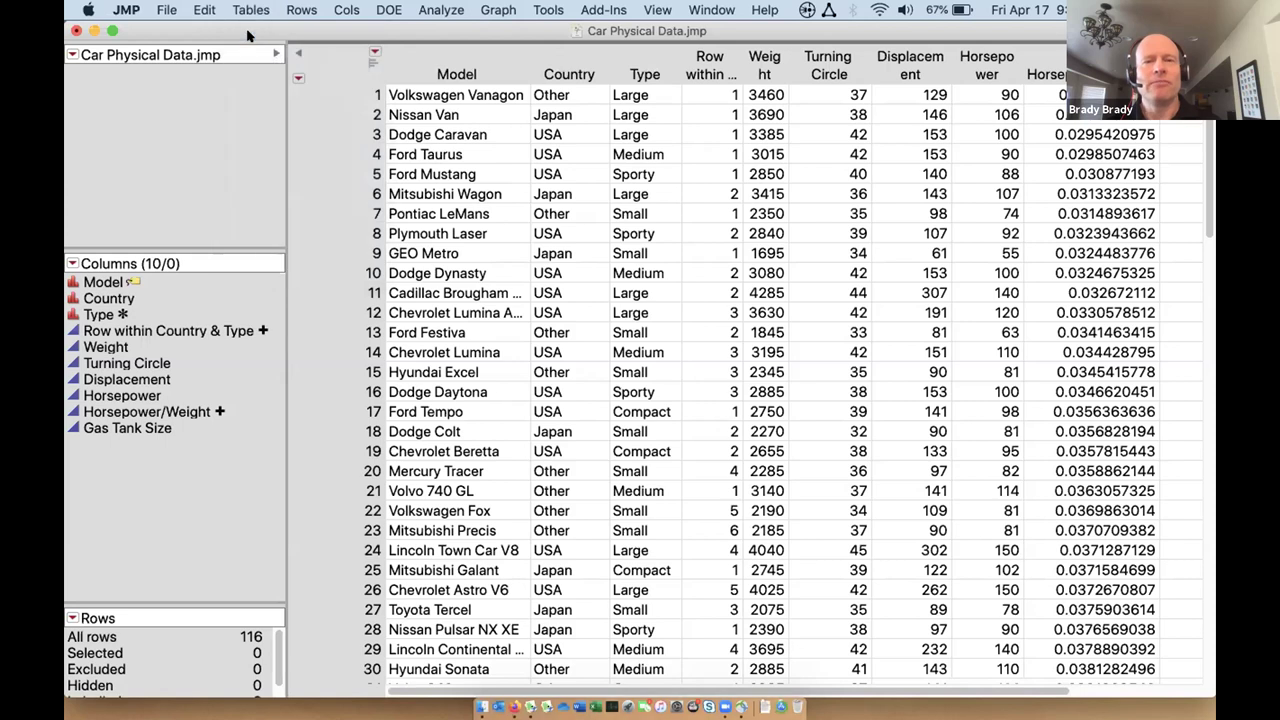
pyautogui.doubleClick(250, 177)
pyautogui.click(244, 195)
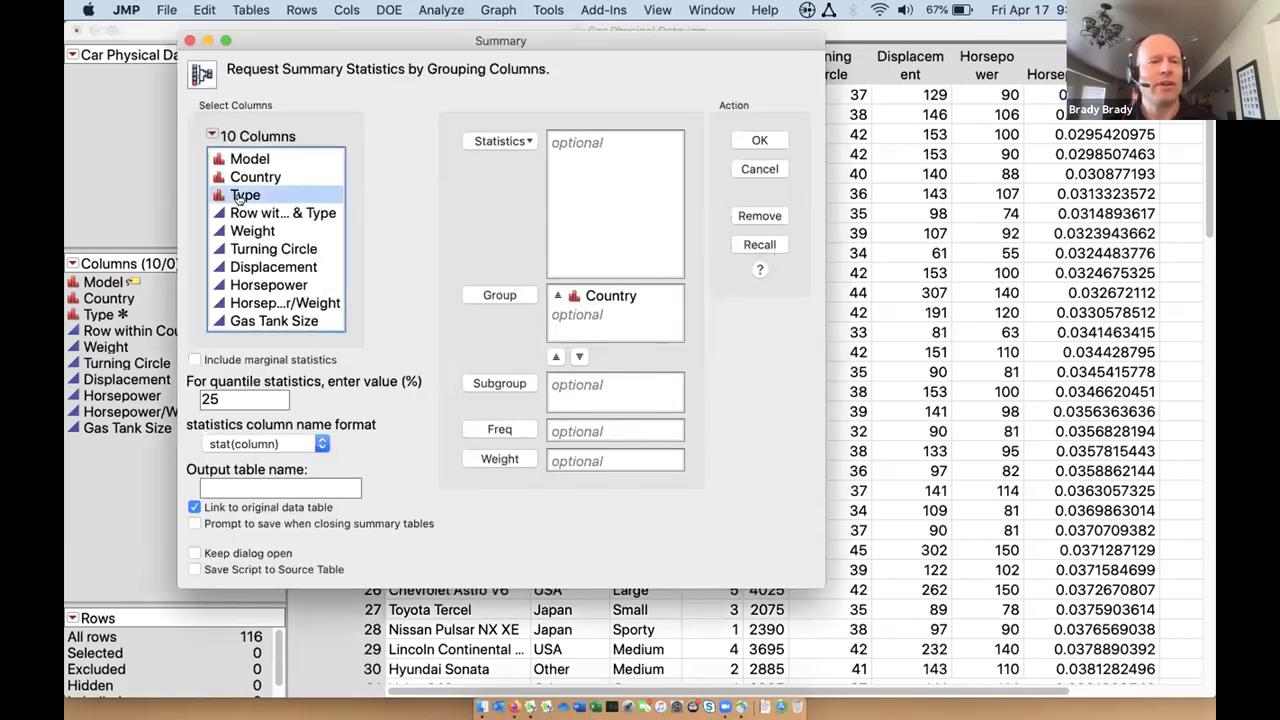
pyautogui.doubleClick(244, 195)
pyautogui.click(760, 140)
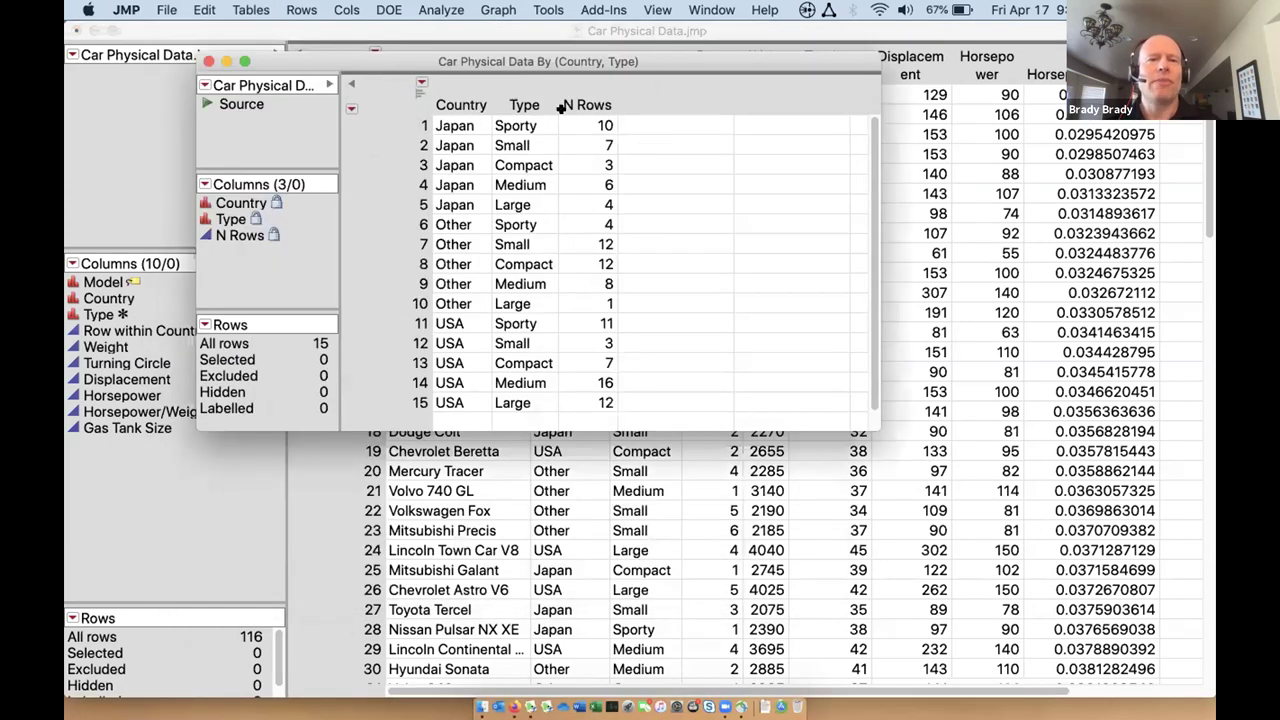
# Sort the summary table by N Rows in ascending order and select the groups with ten or more rows.
pyautogui.rightClick(572, 102)
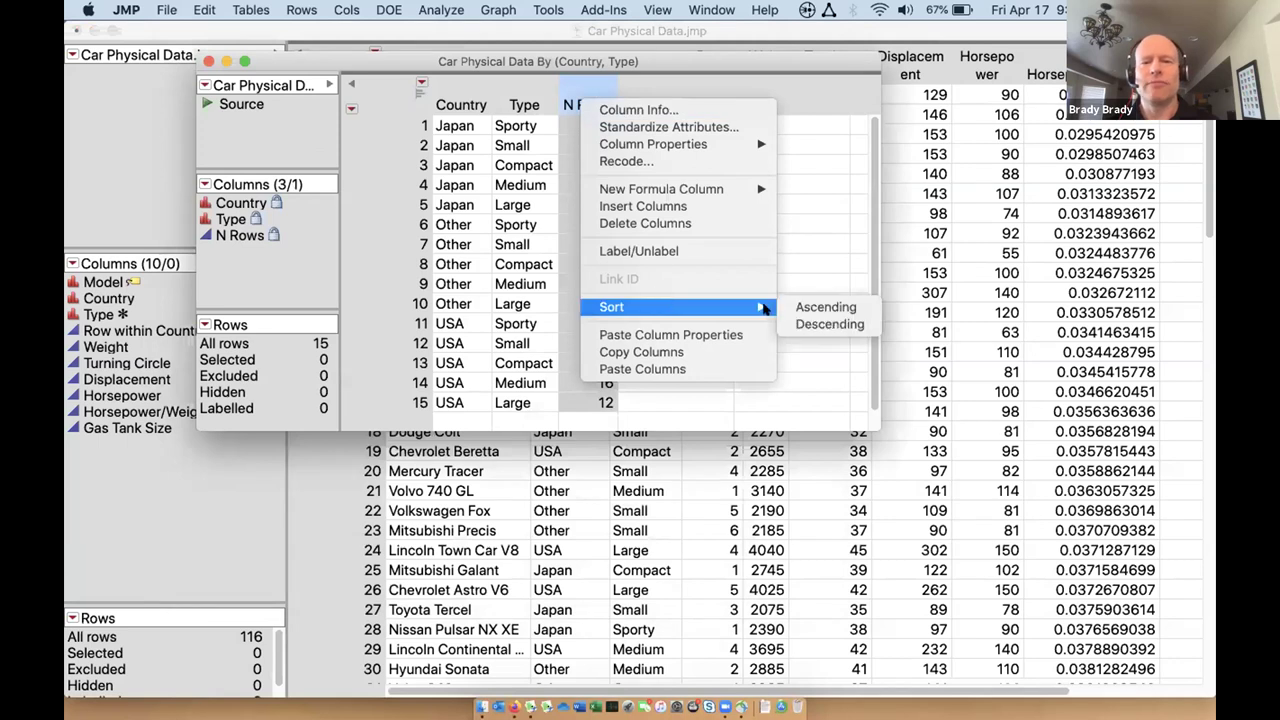
pyautogui.click(800, 307)
pyautogui.moveTo(393, 300); pyautogui.dragTo(378, 396)
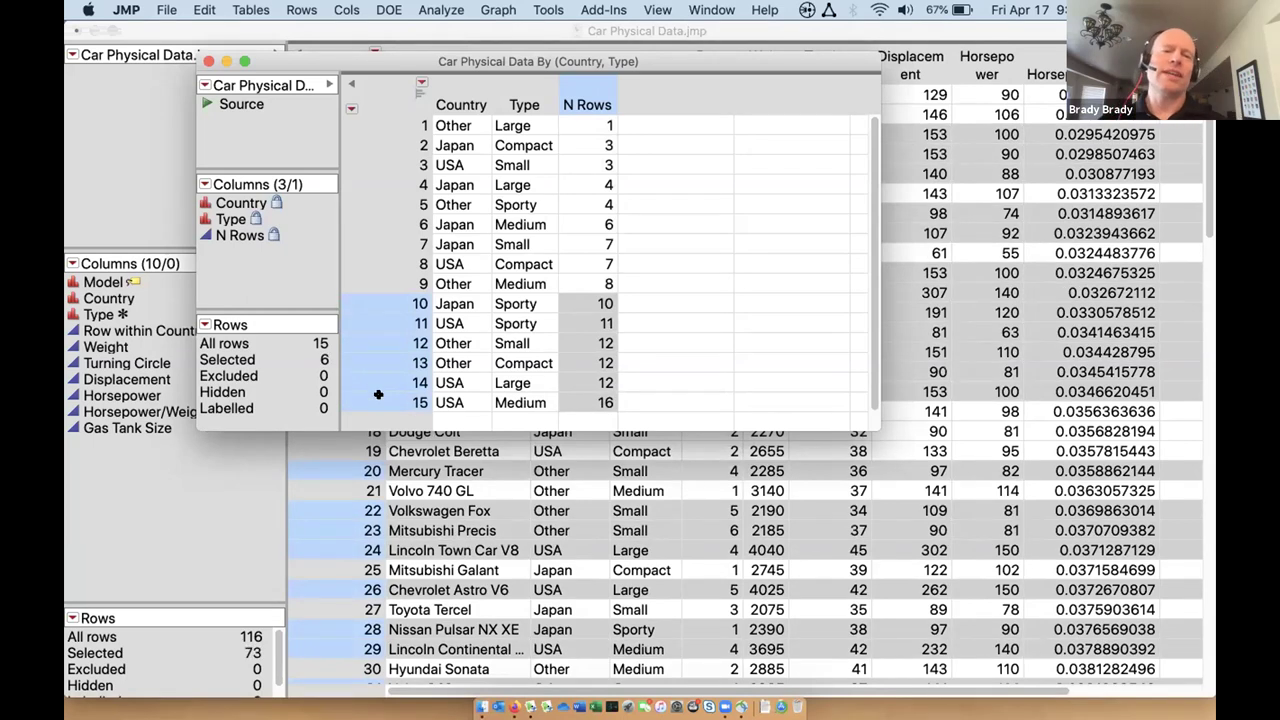
# Highlight the groups with fewer than ten rows, and close the summary table with the selection in Car Physical Data cleared.
pyautogui.moveTo(390, 286); pyautogui.dragTo(386, 226)
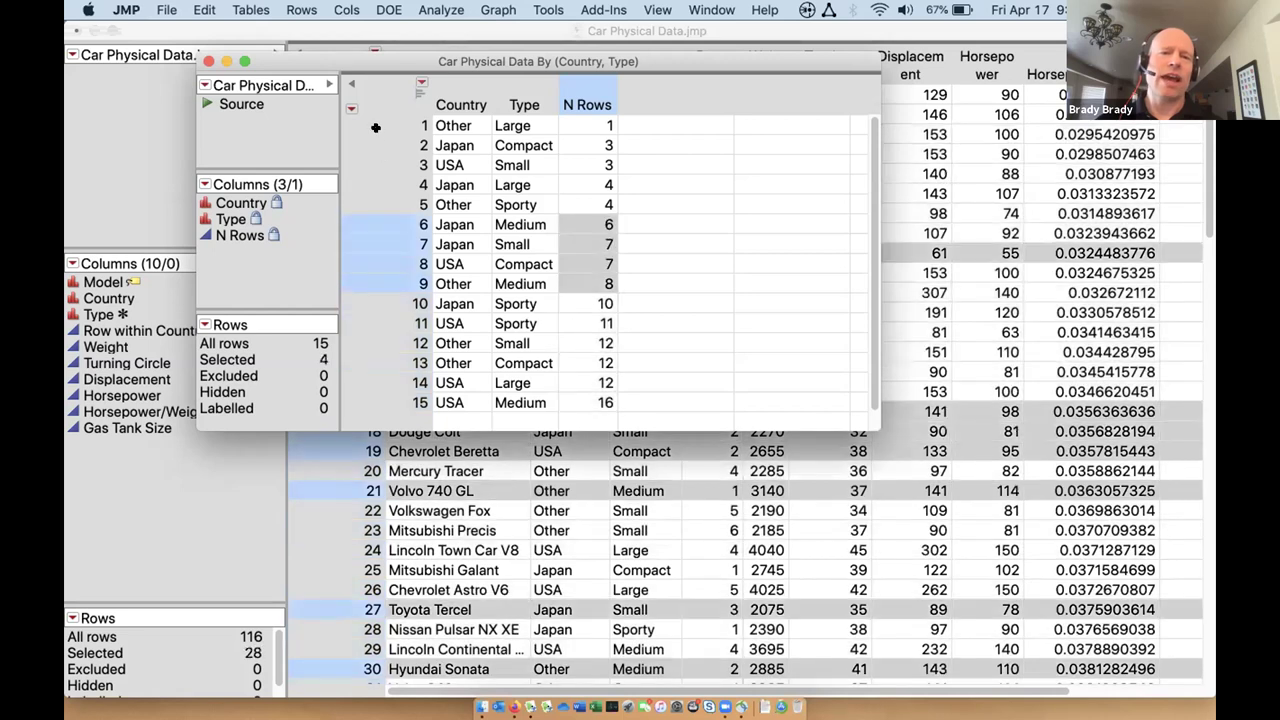
pyautogui.keyDown('shift'); pyautogui.click(376, 127); pyautogui.keyUp('shift')
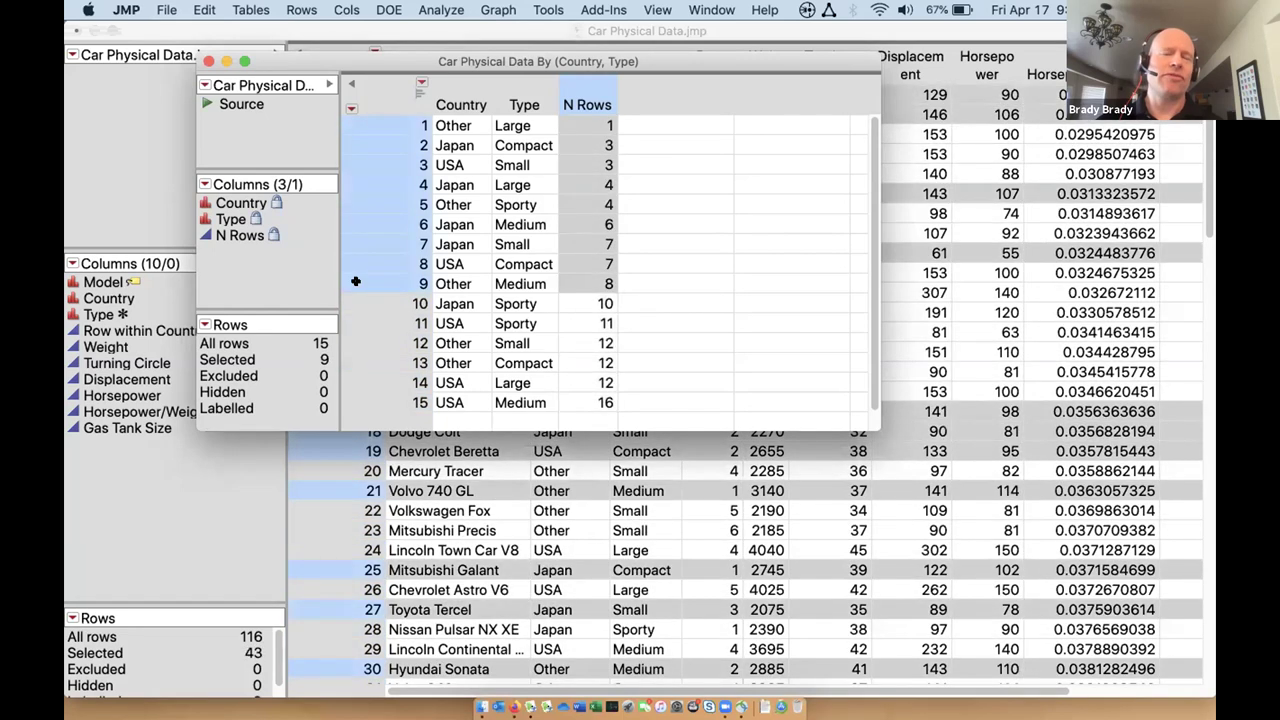
pyautogui.click(207, 62)
pyautogui.click(347, 50)
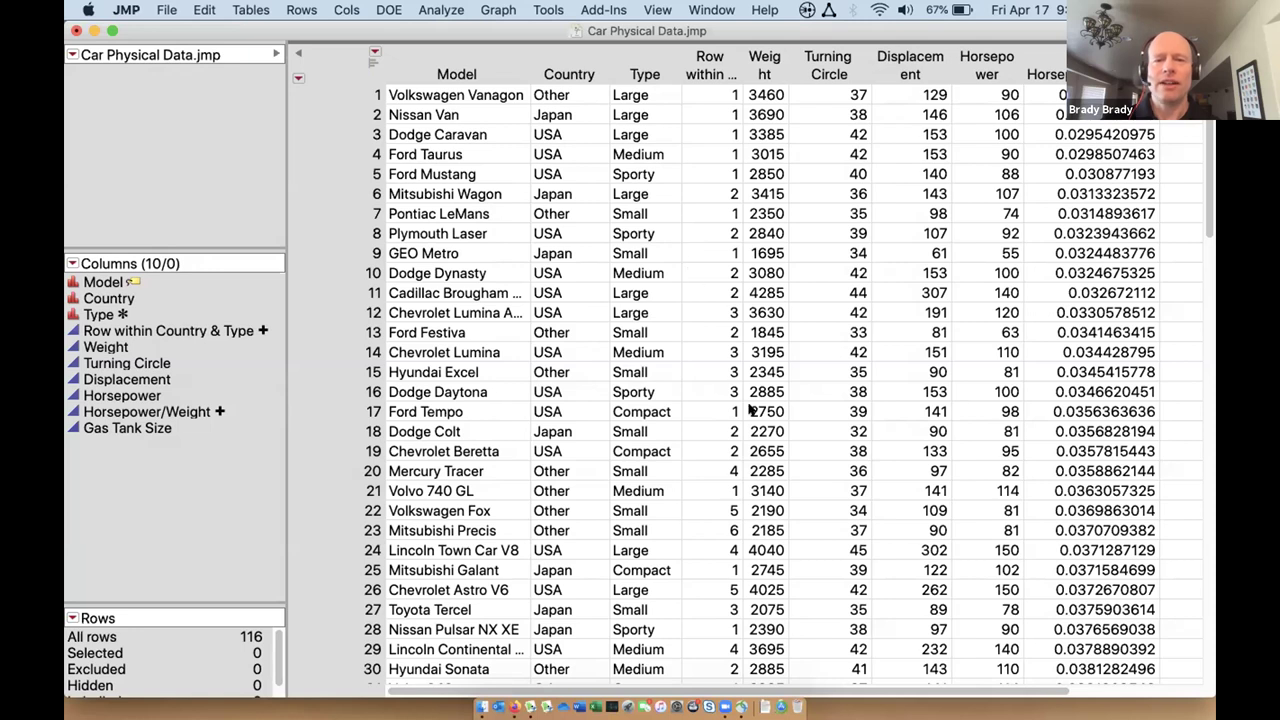
# Select all cells matching the value 10 in the Row within Country & Type column.
pyautogui.scroll(-8, 750, 418)
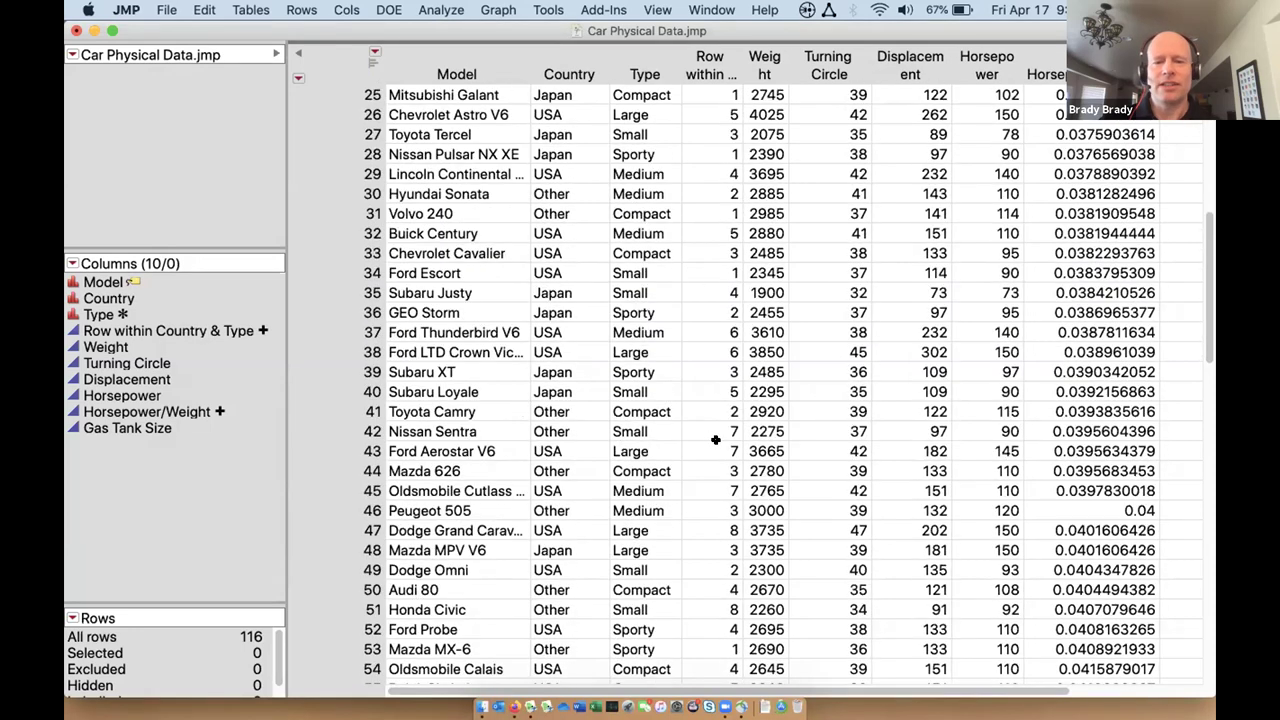
pyautogui.scroll(-6, 715, 440)
pyautogui.click(705, 511)
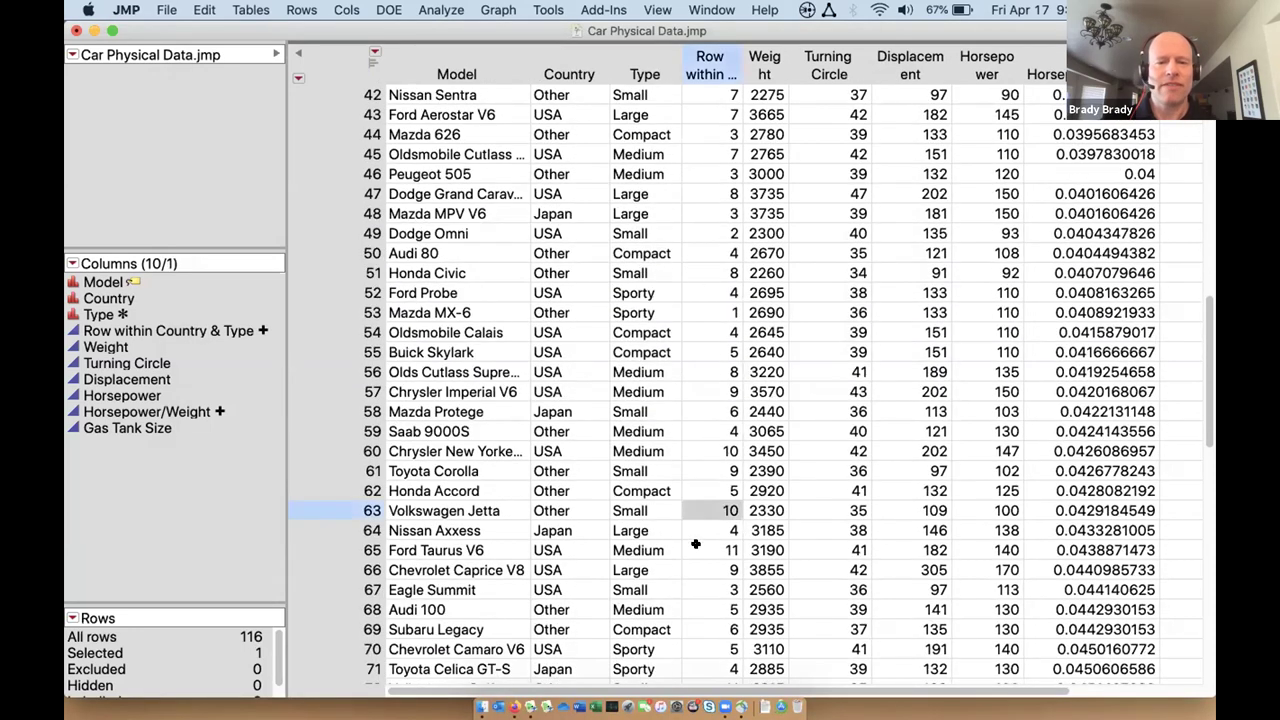
pyautogui.rightClick(704, 506)
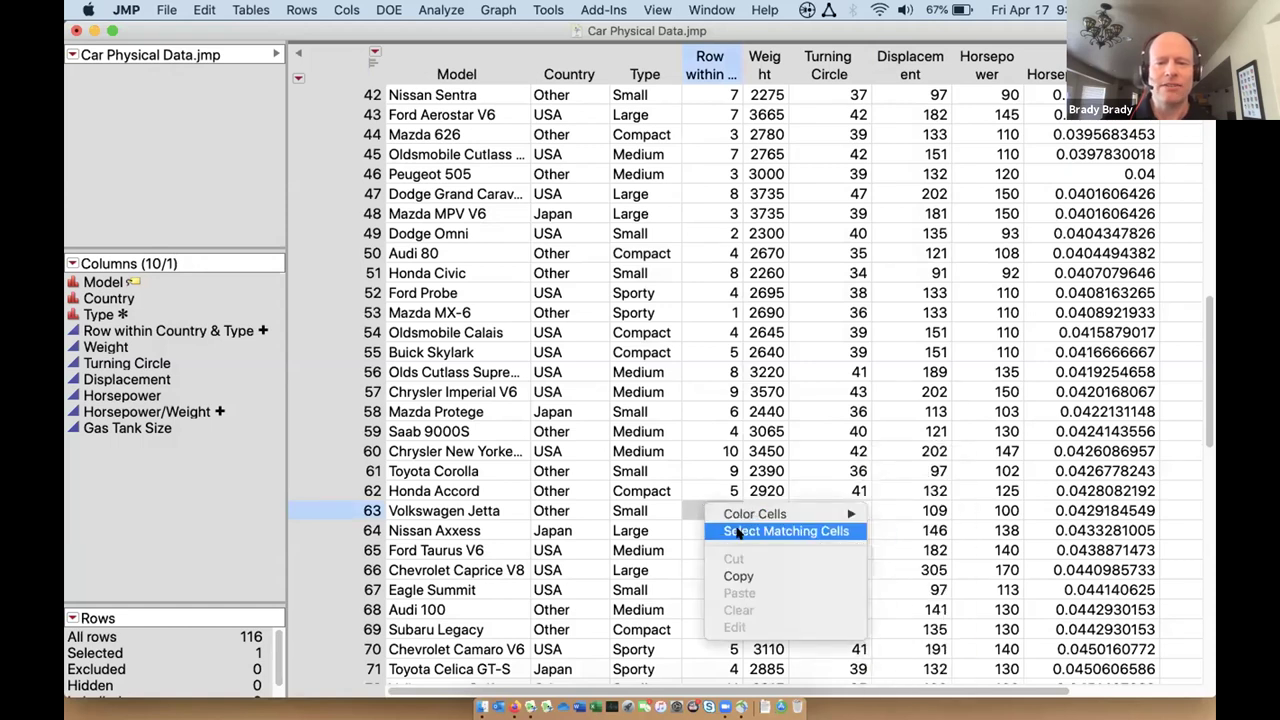
pyautogui.click(737, 531)
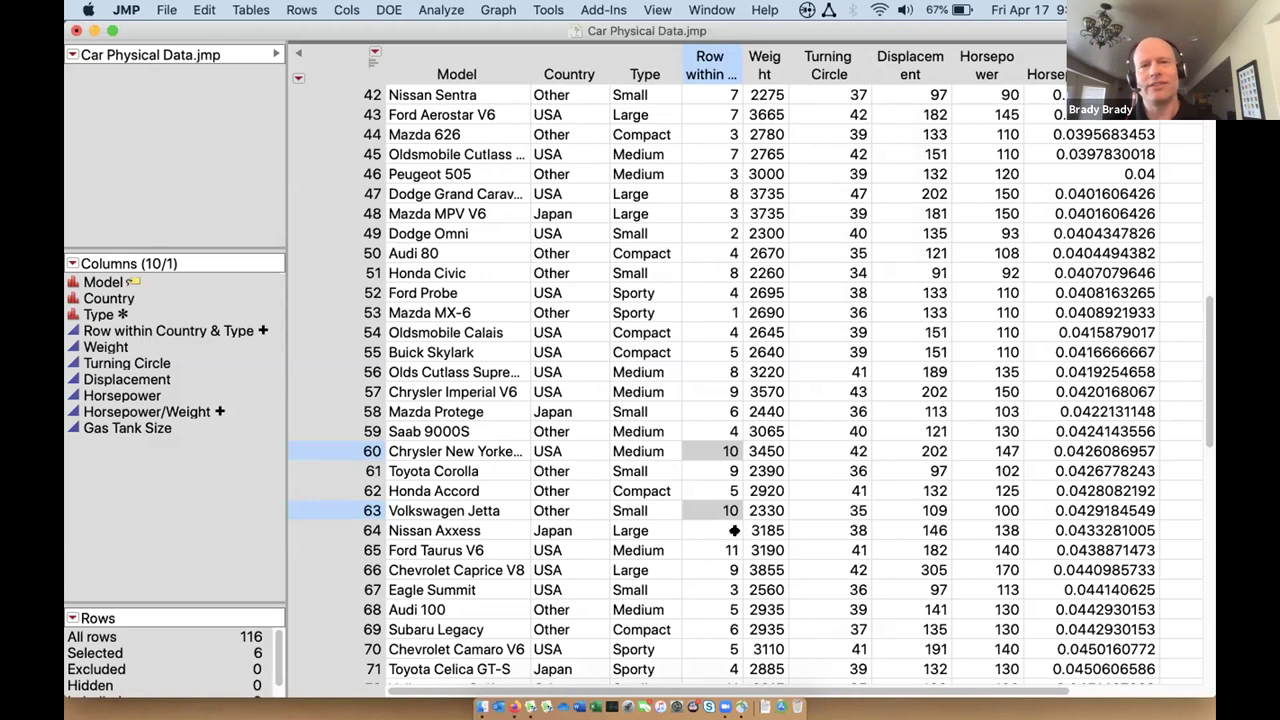
# Highlight the Country and Type columns and examine their values for the selected rows.
pyautogui.moveTo(556, 62); pyautogui.dragTo(649, 92)
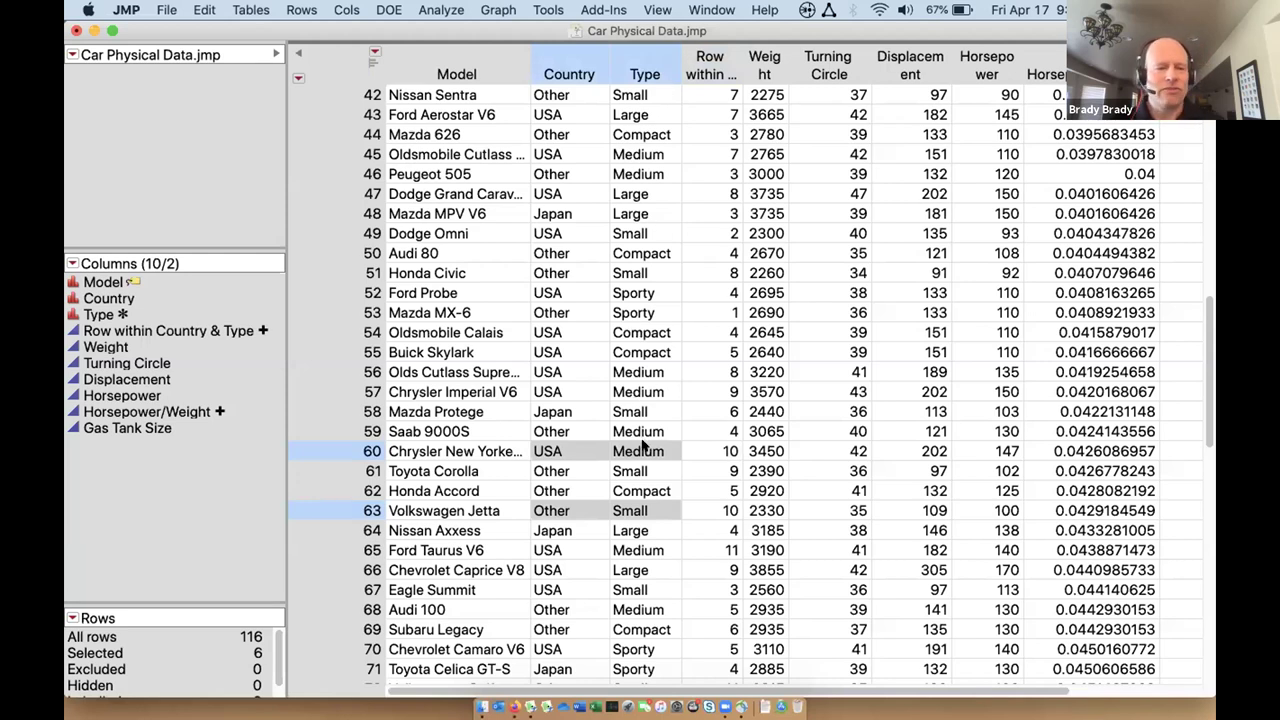
pyautogui.scroll(-10, 812, 512)
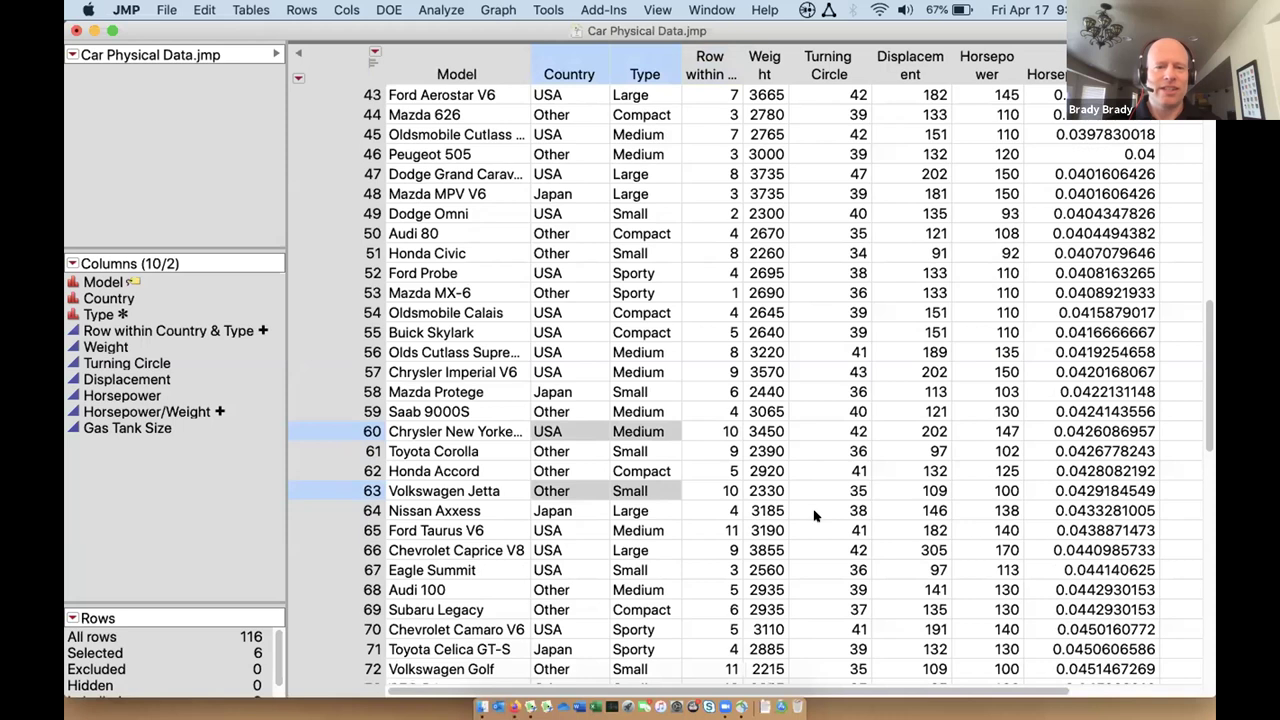
pyautogui.scroll(10, 818, 532)
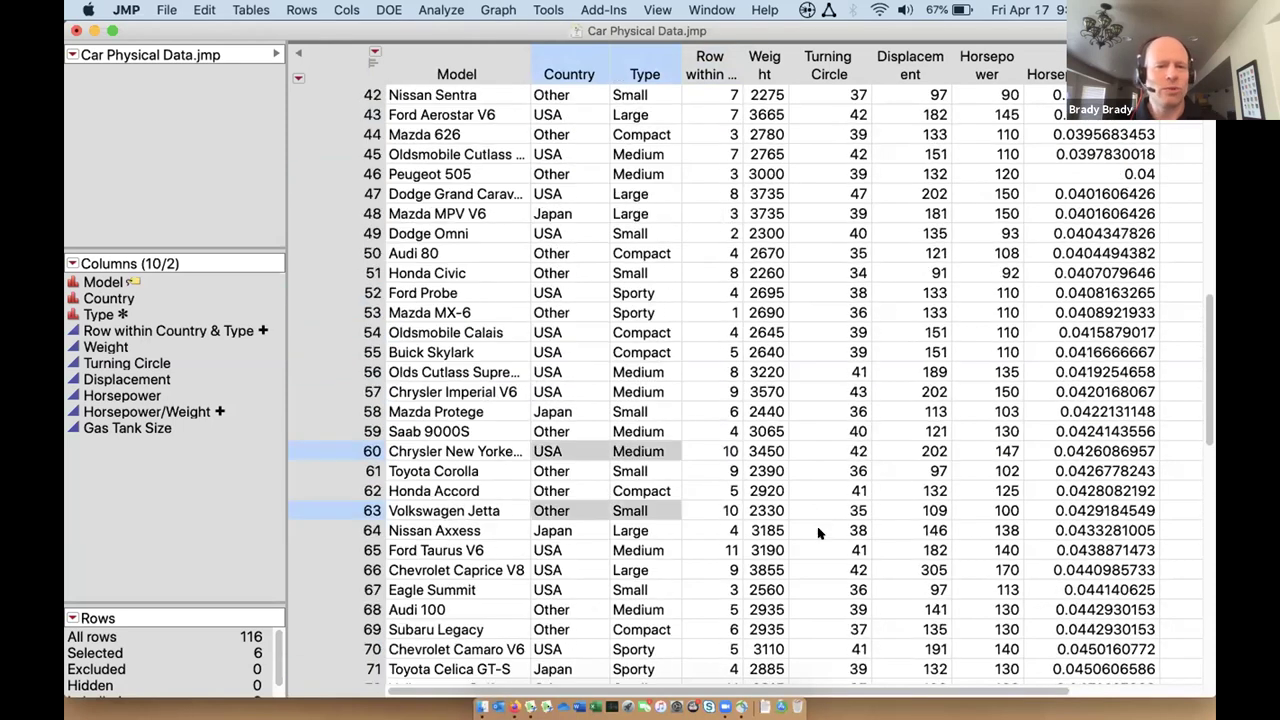
# Select all rows matching the Country and Type values of the selected rows, and clear the row and column selections.
pyautogui.rightClick(319, 446)
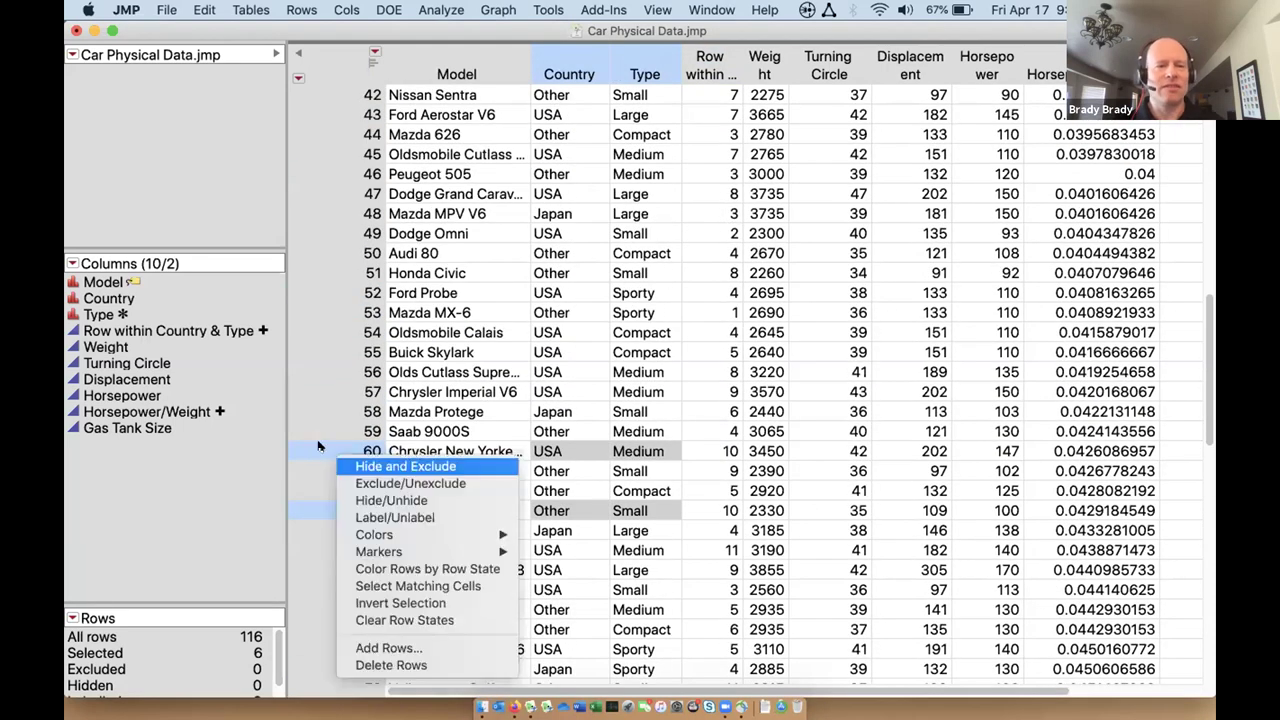
pyautogui.click(400, 585)
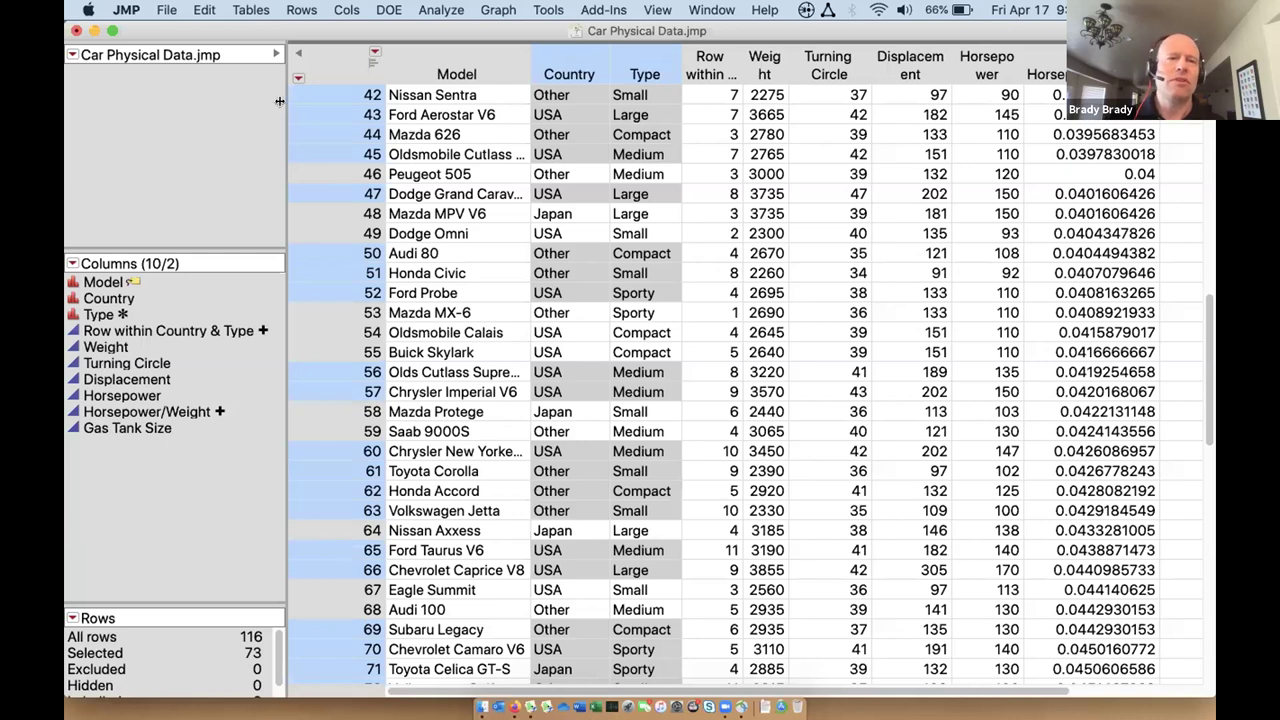
pyautogui.click(325, 70)
pyautogui.click(318, 62)
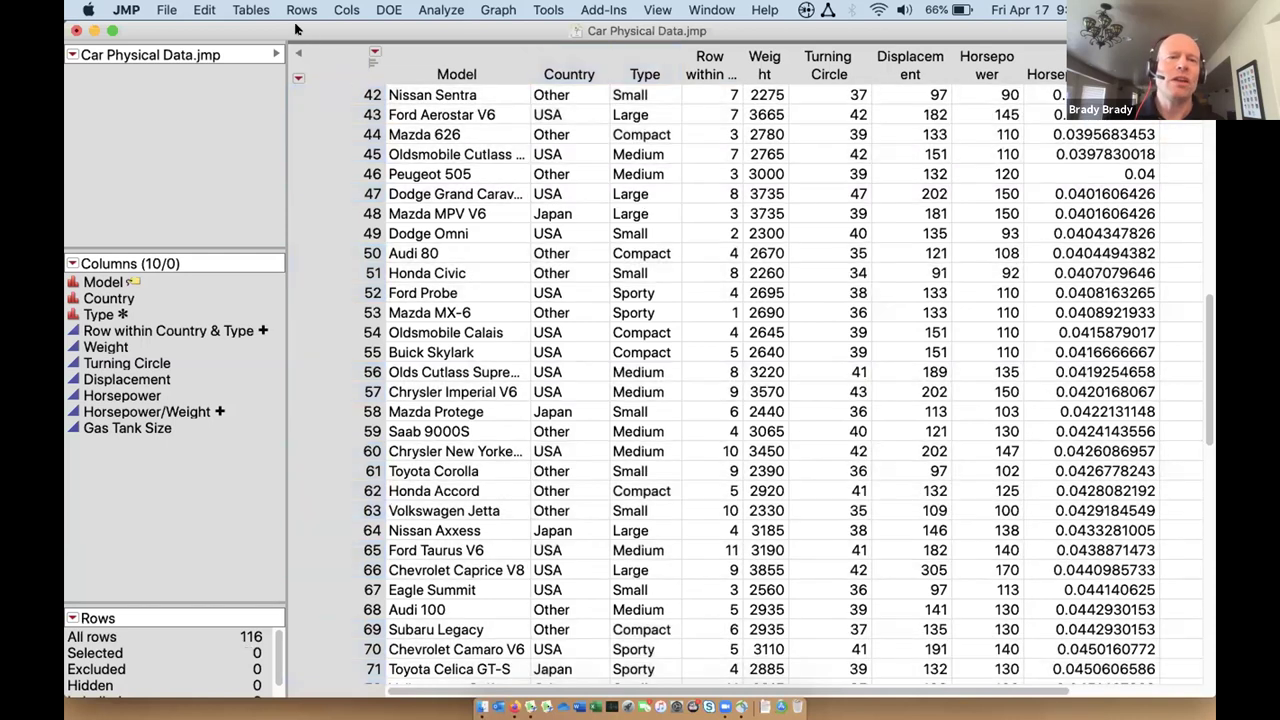
pyautogui.moveTo(395, 33); pyautogui.dragTo(675, 39)
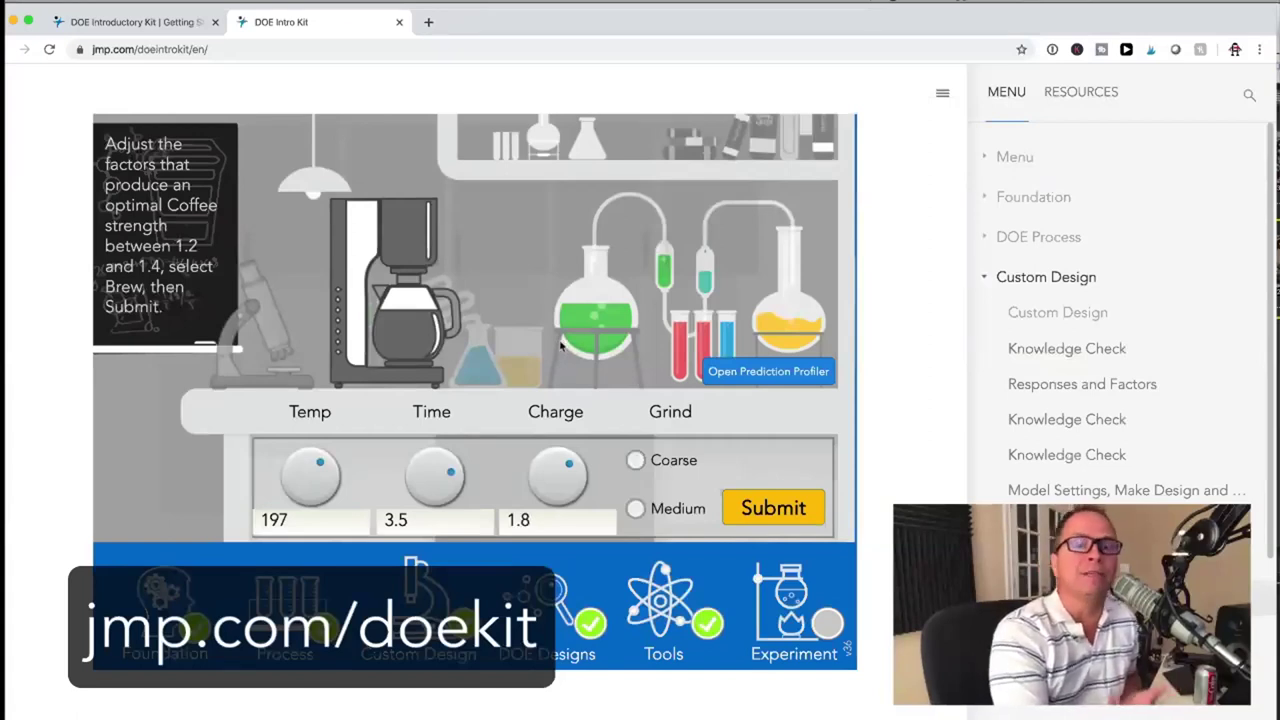
# Switch to the DOE Introductory Kit page in the browser and examine its course description and registration form.
pyautogui.click(141, 22)
pyautogui.scroll(5, 241, 296)
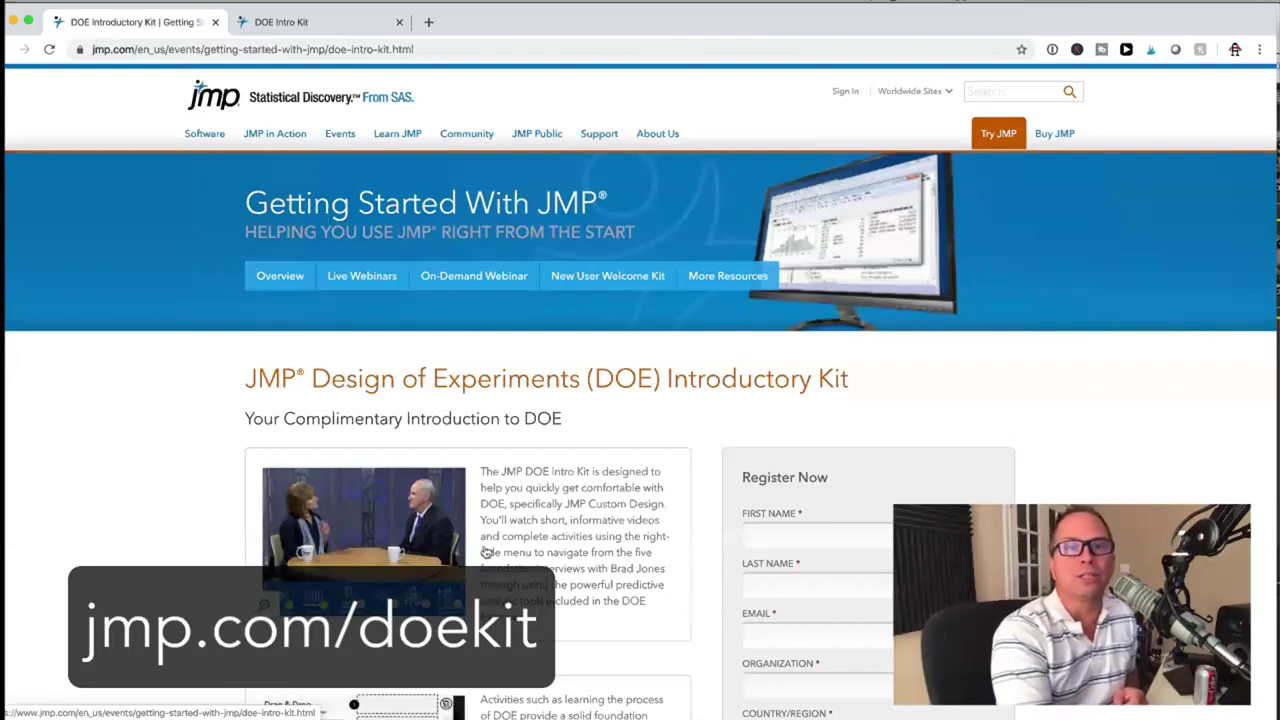
pyautogui.scroll(-2, 487, 551)
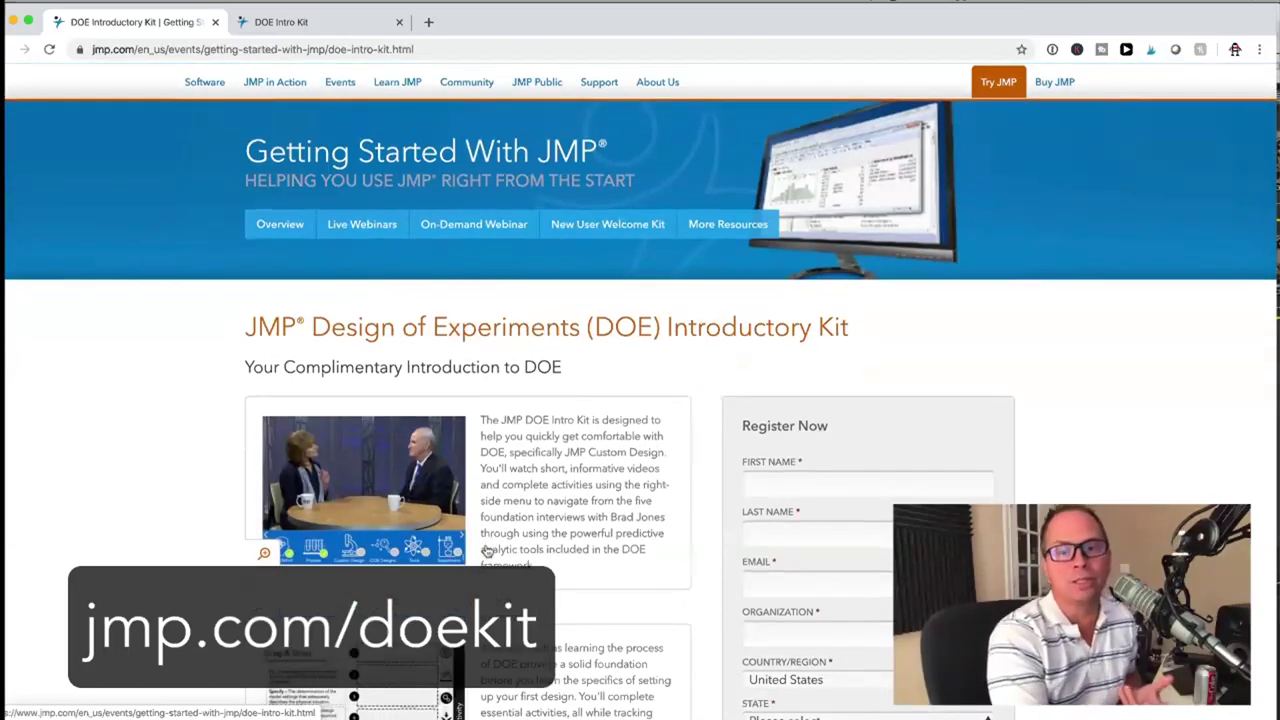
pyautogui.scroll(-2, 487, 551)
pyautogui.scroll(-3, 487, 551)
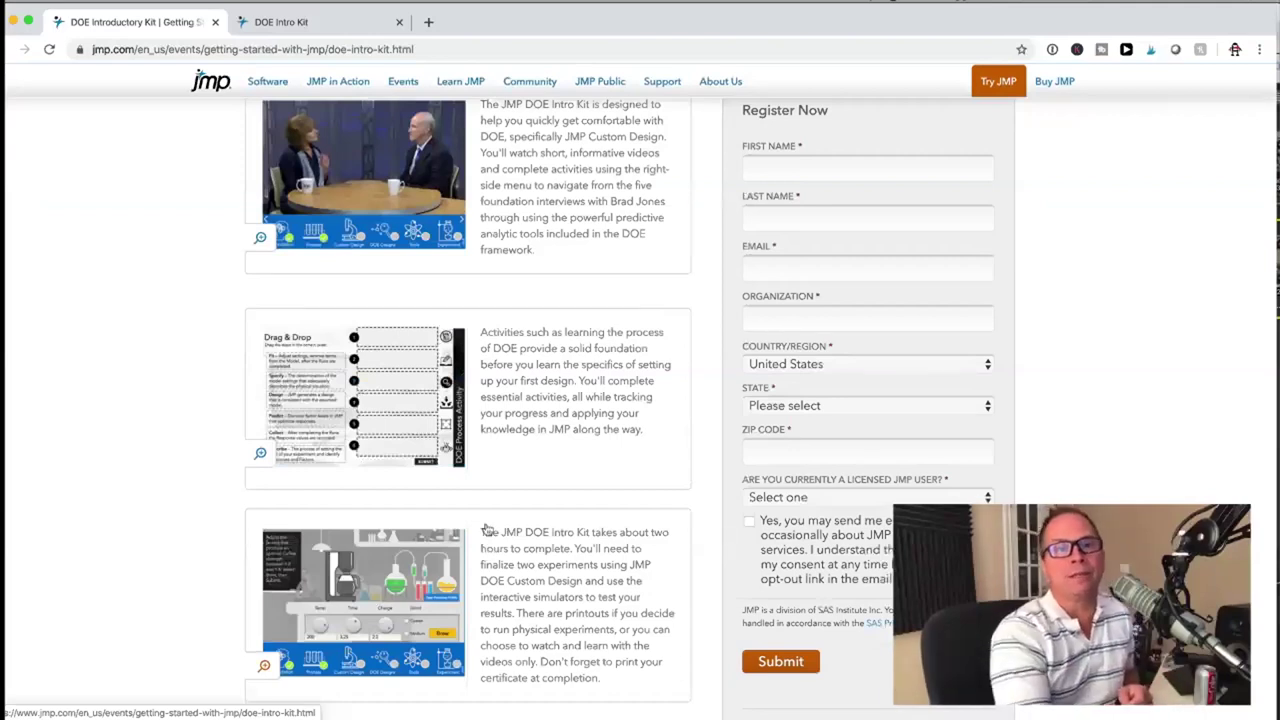
pyautogui.scroll(-3, 195, 420)
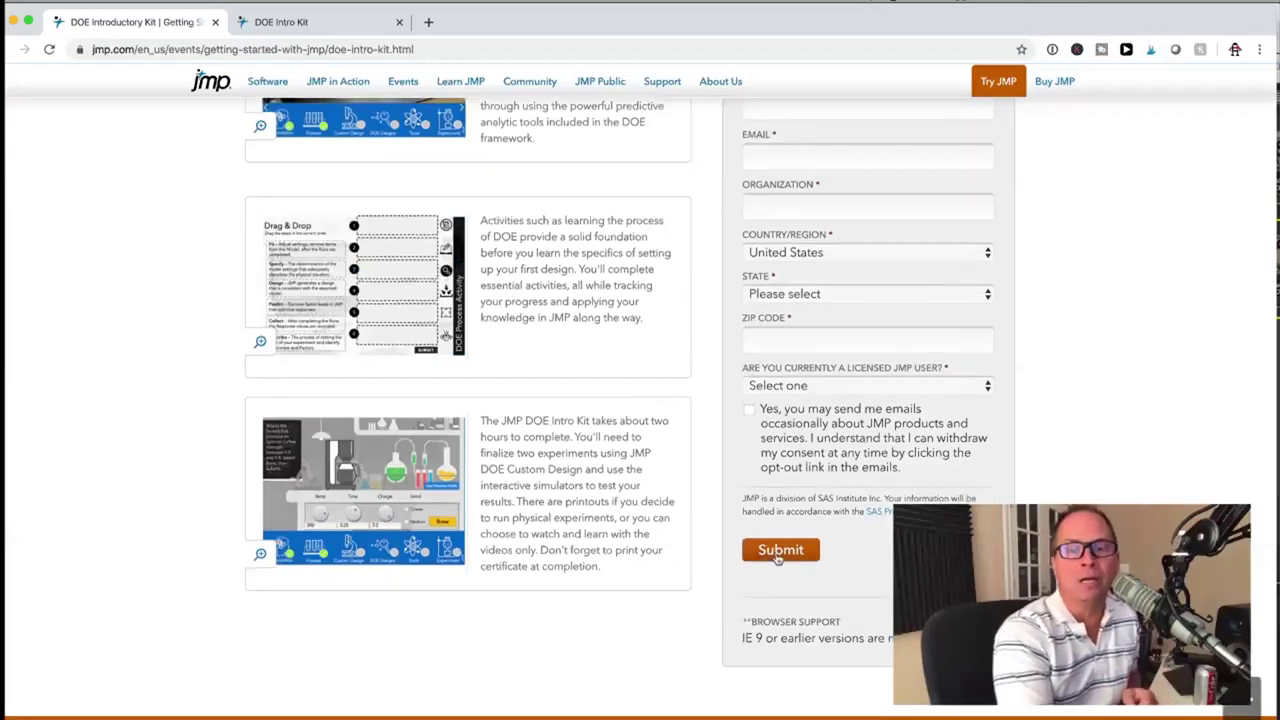
# Reload the DOE Intro Kit course and play the DOE Process Overview video from its Process section.
pyautogui.click(320, 21)
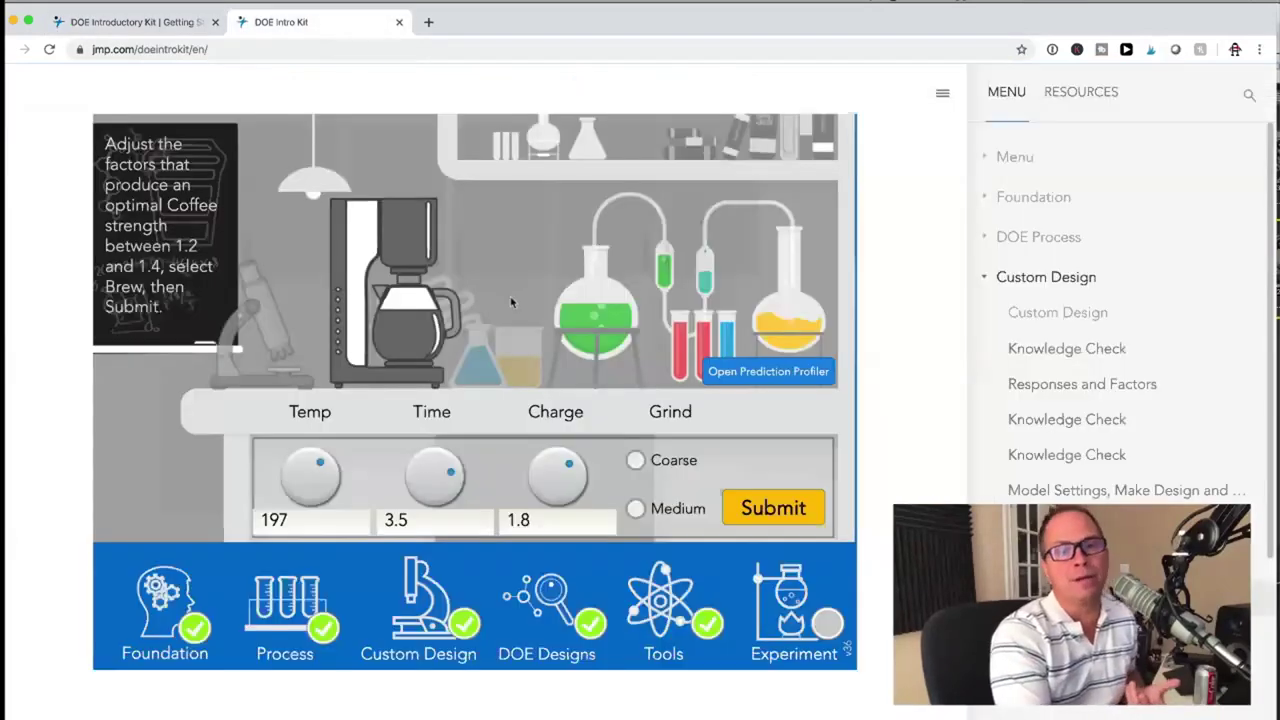
pyautogui.click(368, 52)
pyautogui.press('Return')
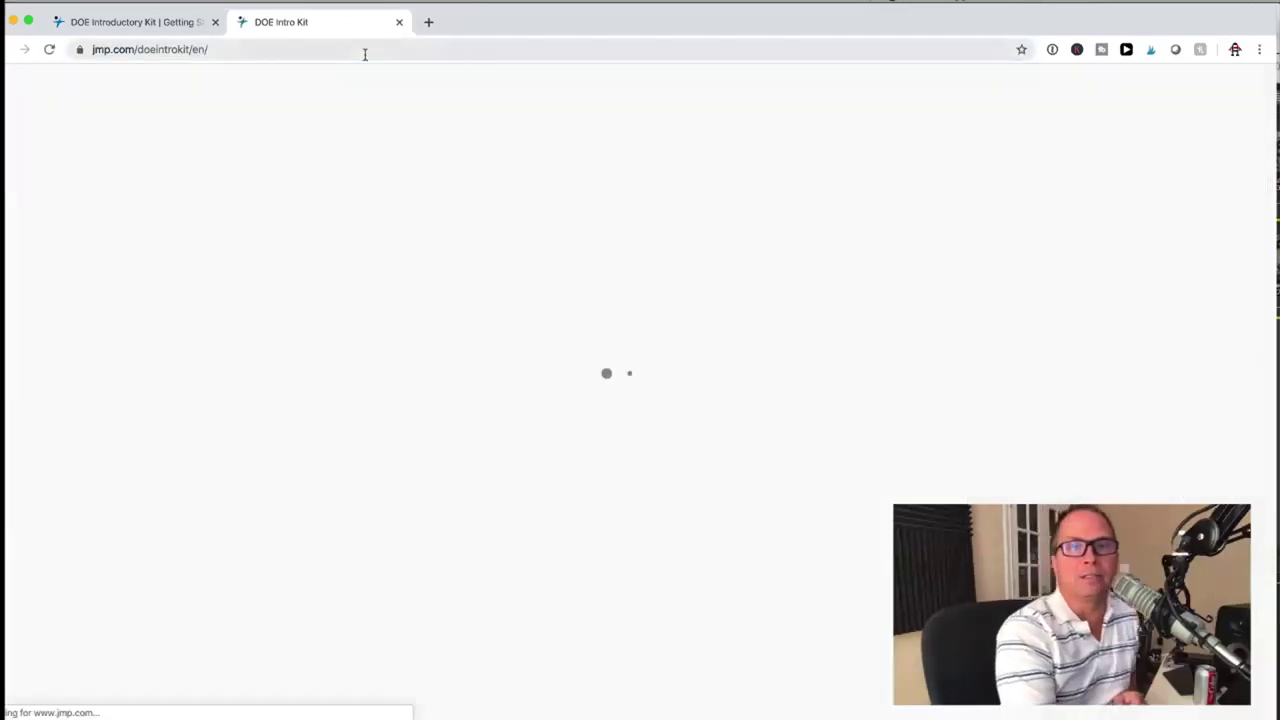
pyautogui.click(648, 685)
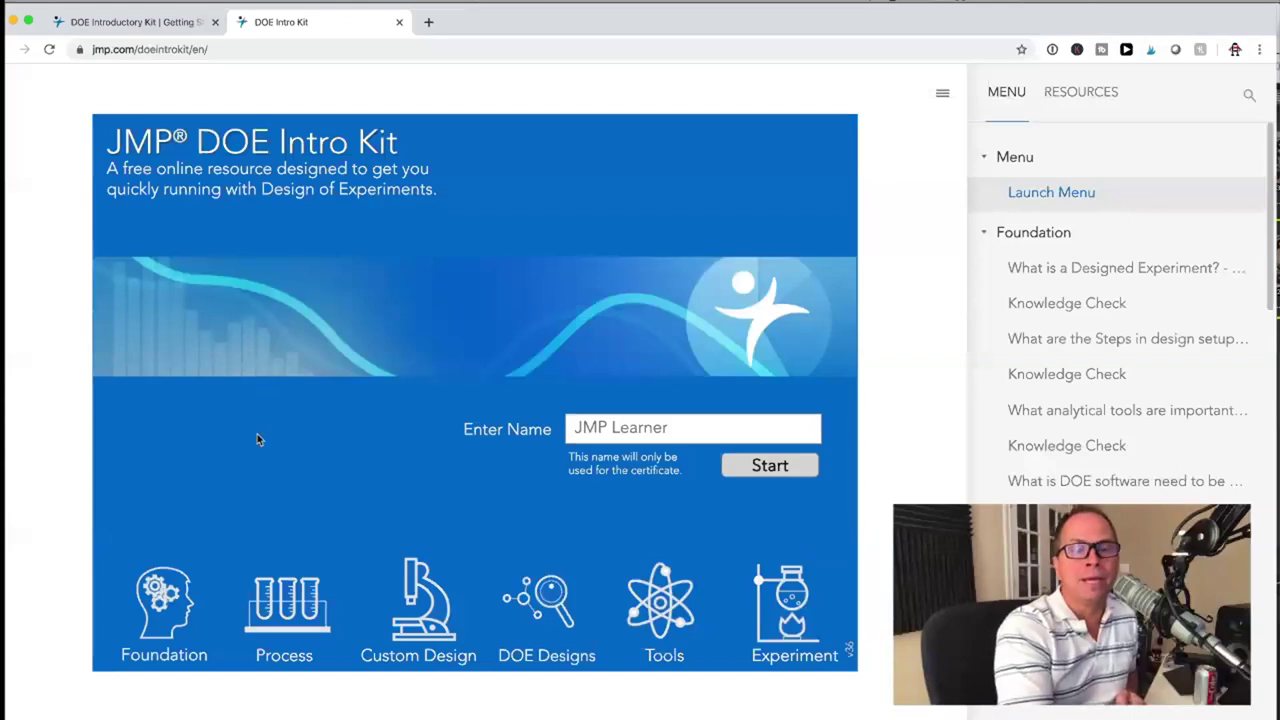
pyautogui.click(278, 630)
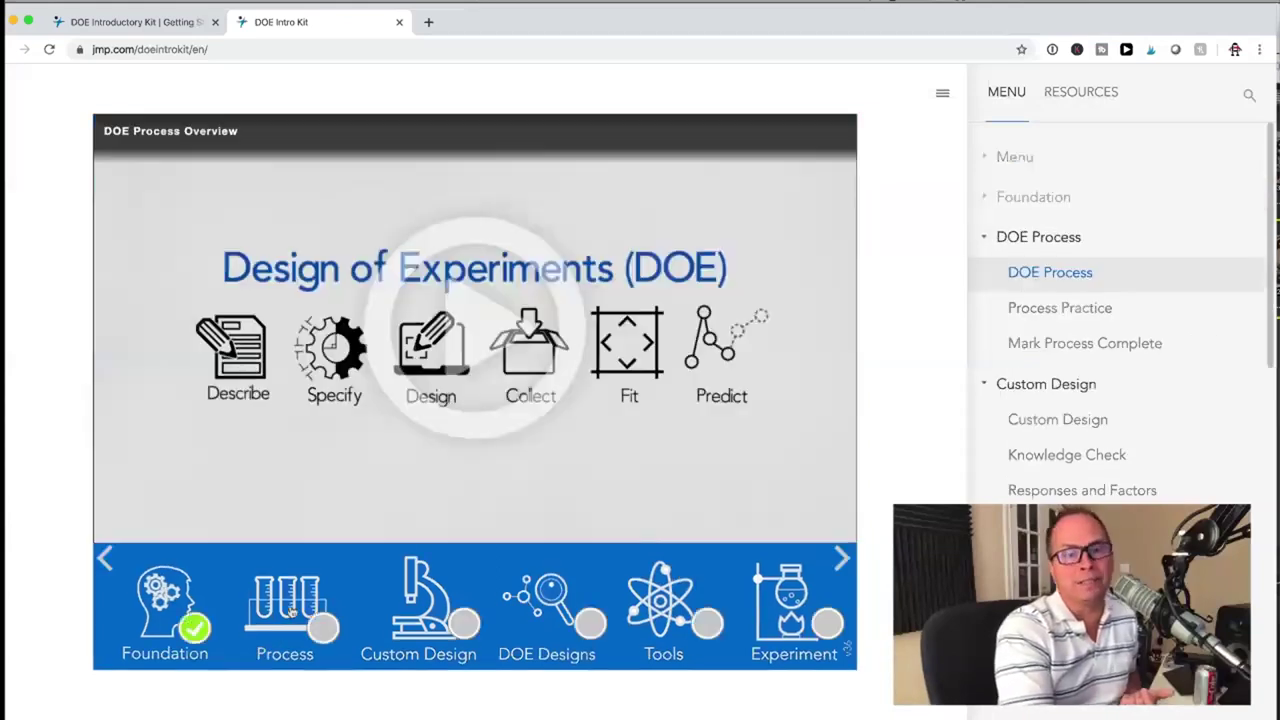
pyautogui.click(482, 330)
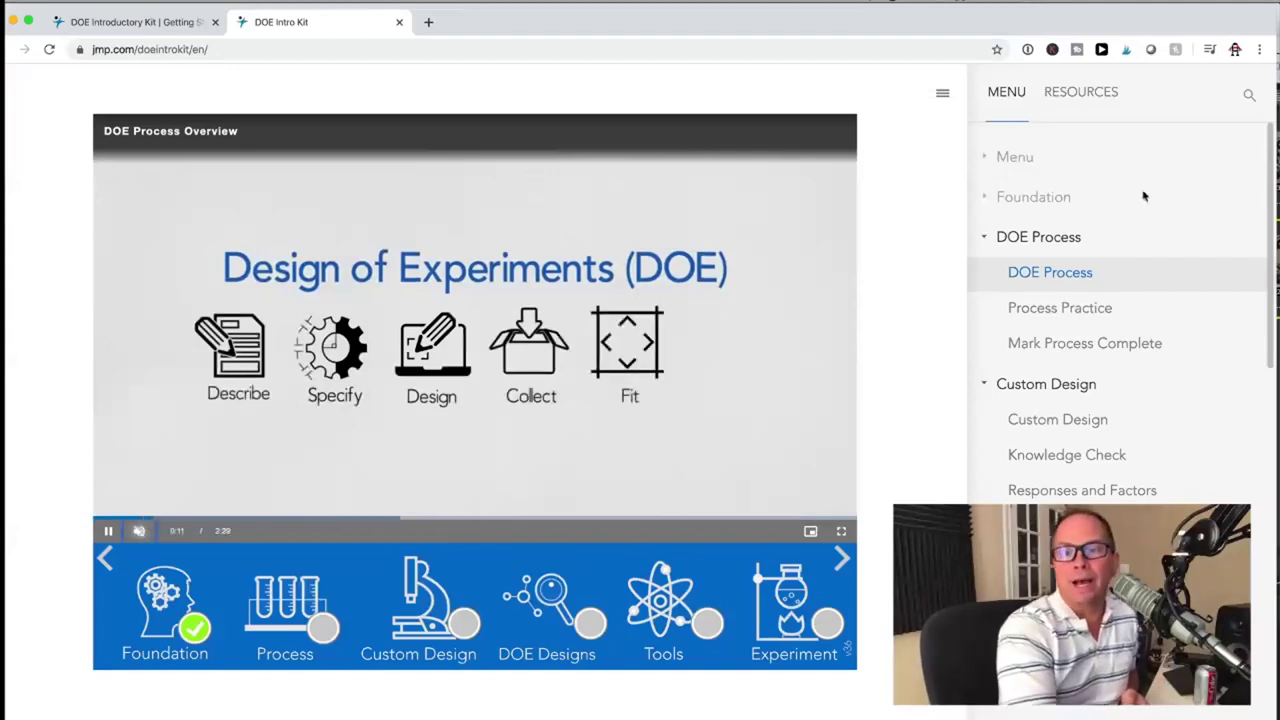
# Complete the Process Practice activity by ordering the steps Describe, Specify, Design, Collect, Fit, Predict, submit it and continue.
pyautogui.click(1036, 318)
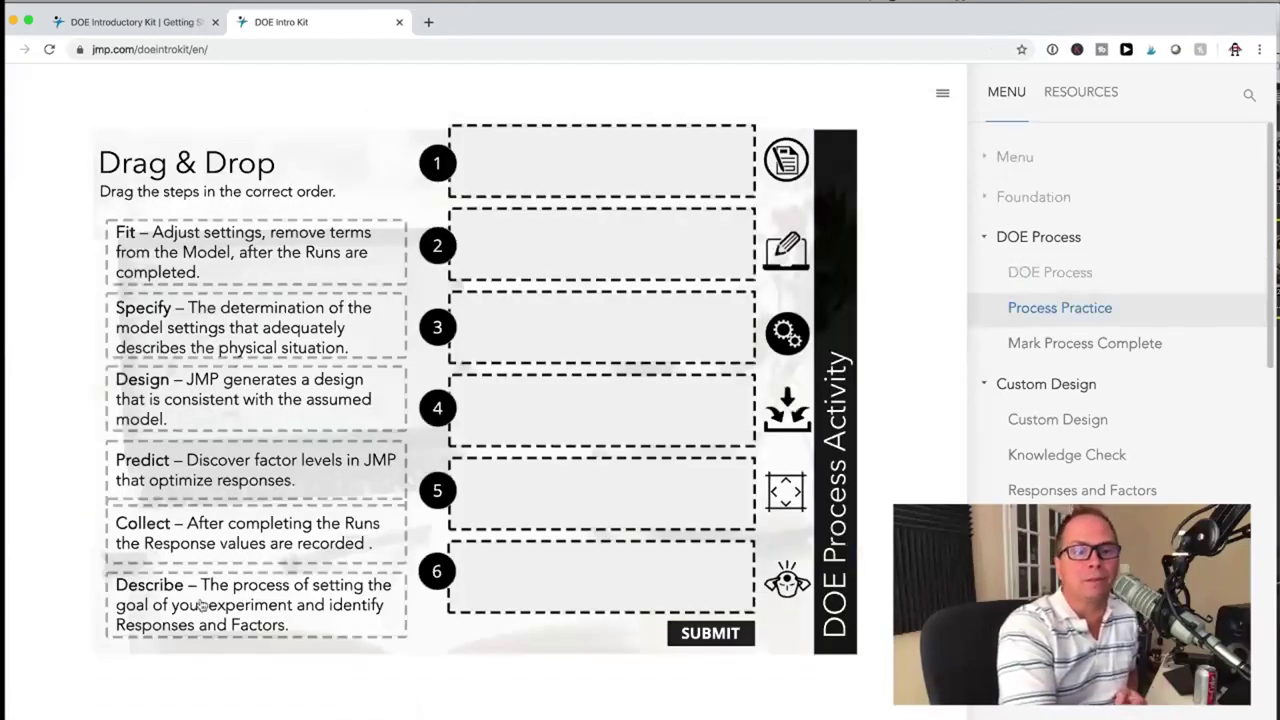
pyautogui.click(168, 604)
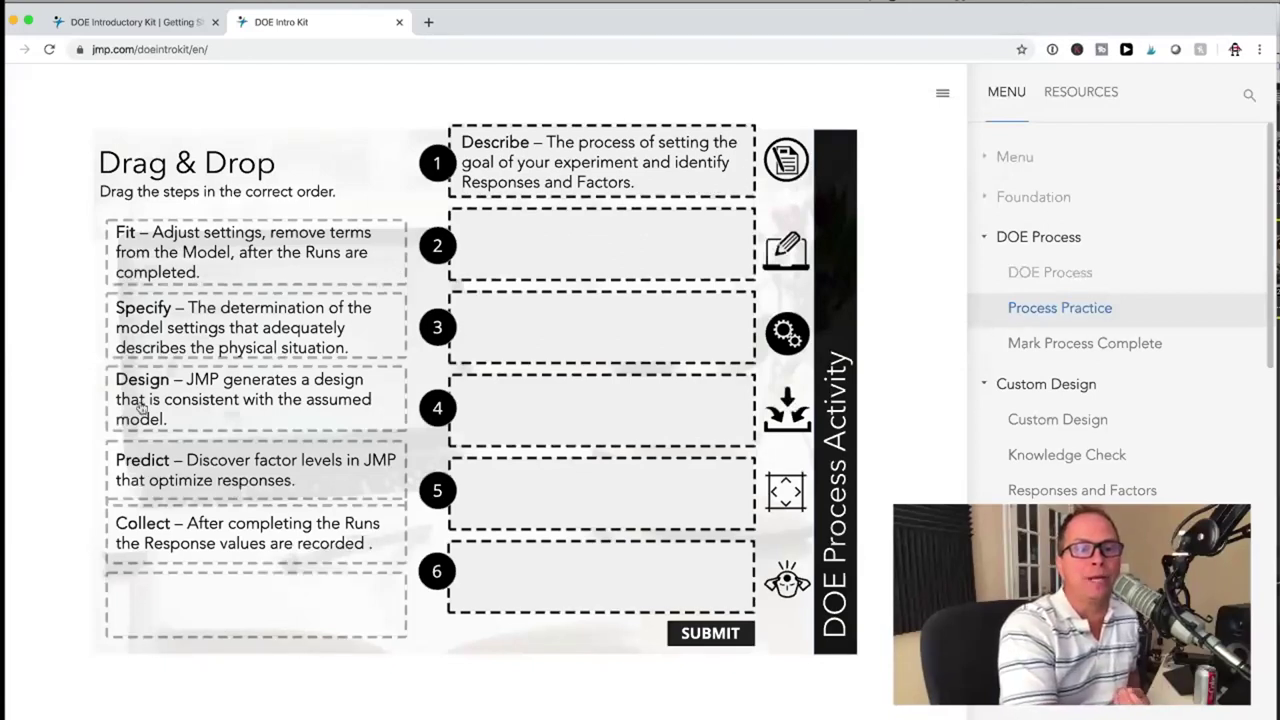
pyautogui.click(145, 316)
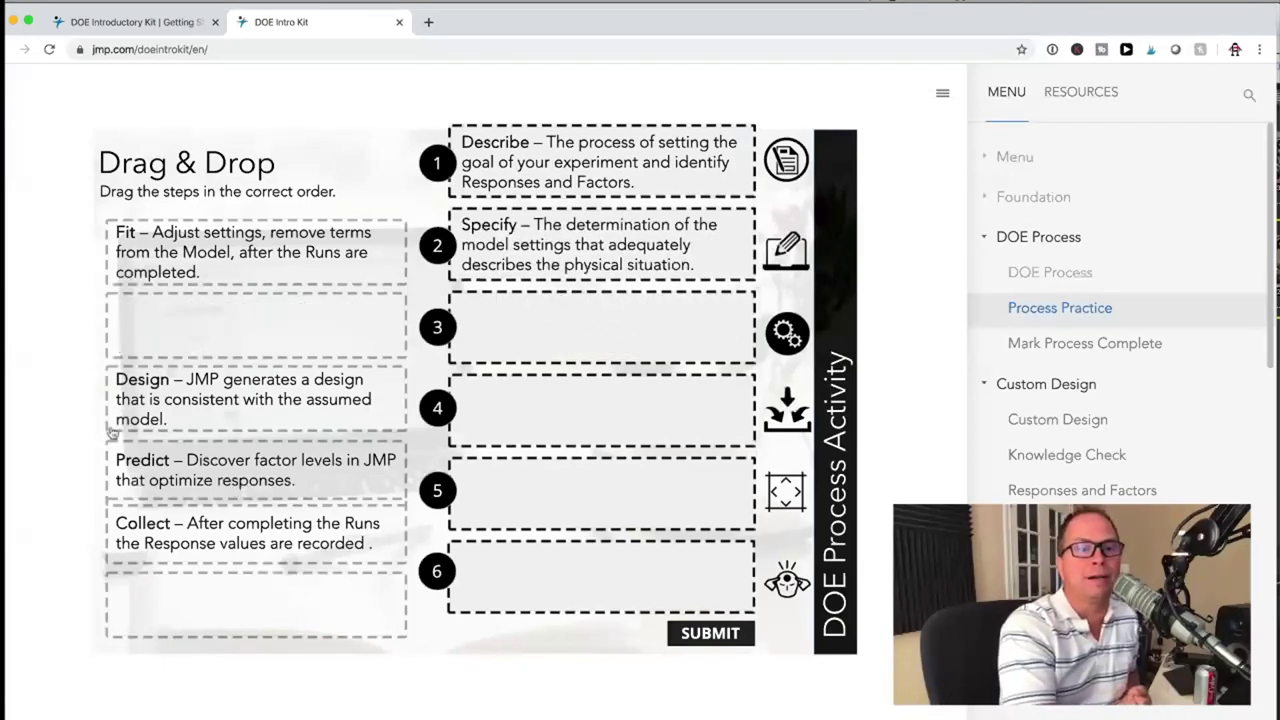
pyautogui.click(154, 406)
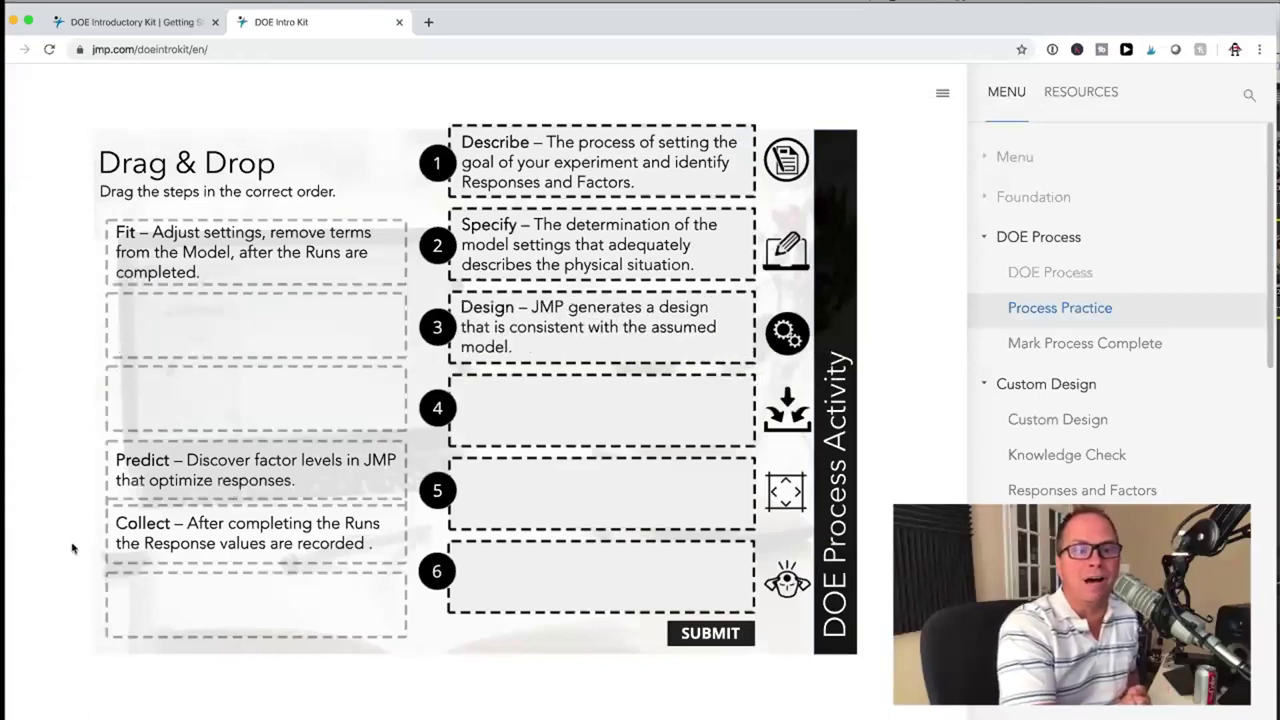
pyautogui.click(153, 540)
pyautogui.moveTo(508, 413); pyautogui.dragTo(465, 414)
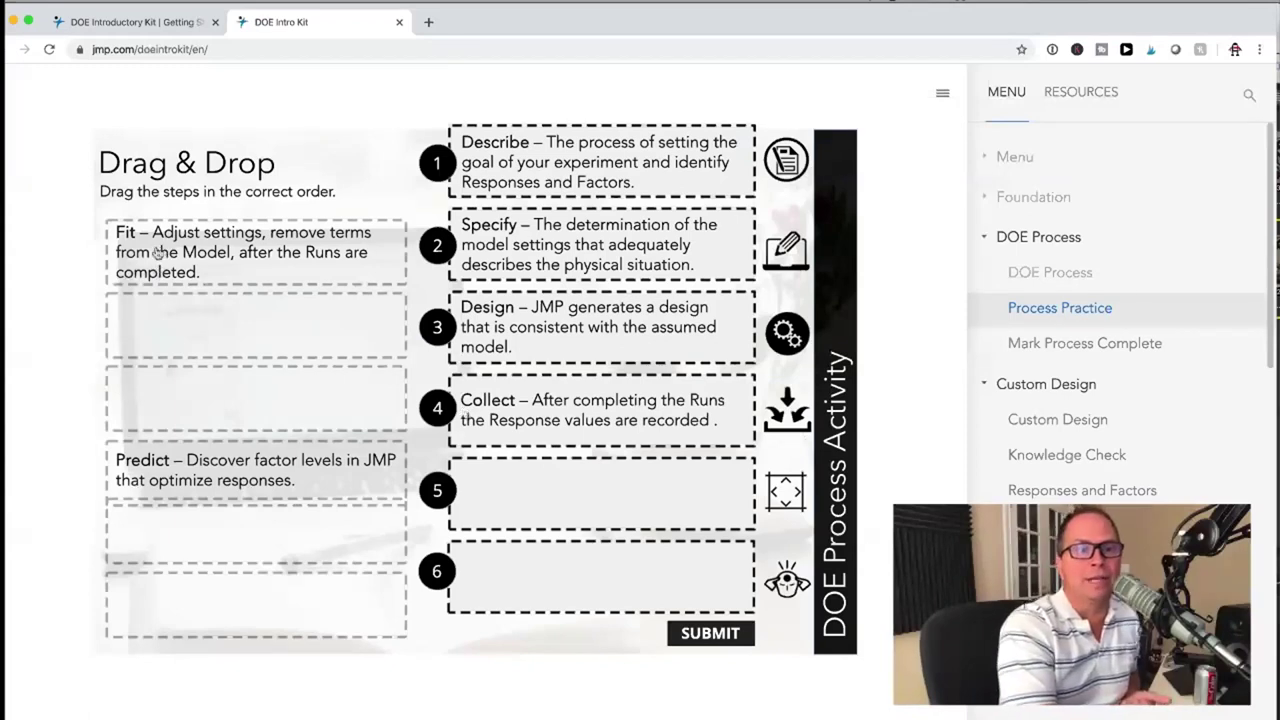
pyautogui.moveTo(161, 274); pyautogui.dragTo(488, 487)
pyautogui.moveTo(178, 470); pyautogui.dragTo(512, 580)
pyautogui.click(707, 641)
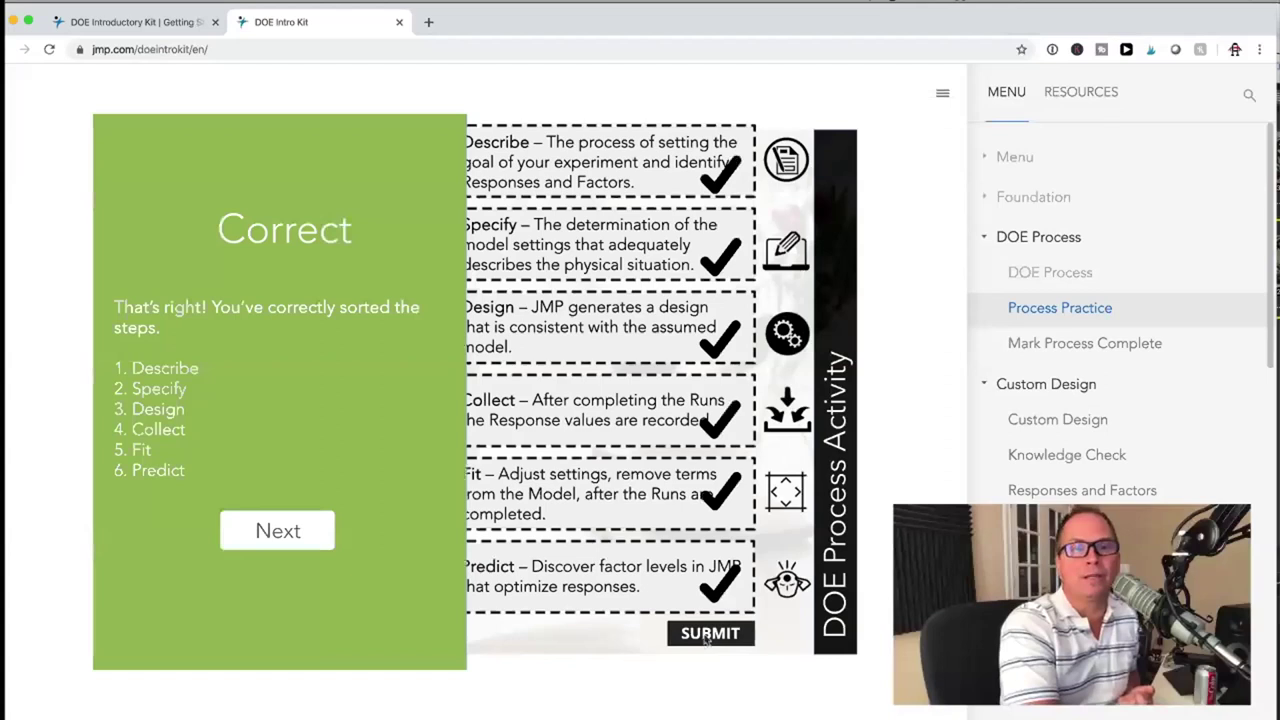
pyautogui.click(263, 529)
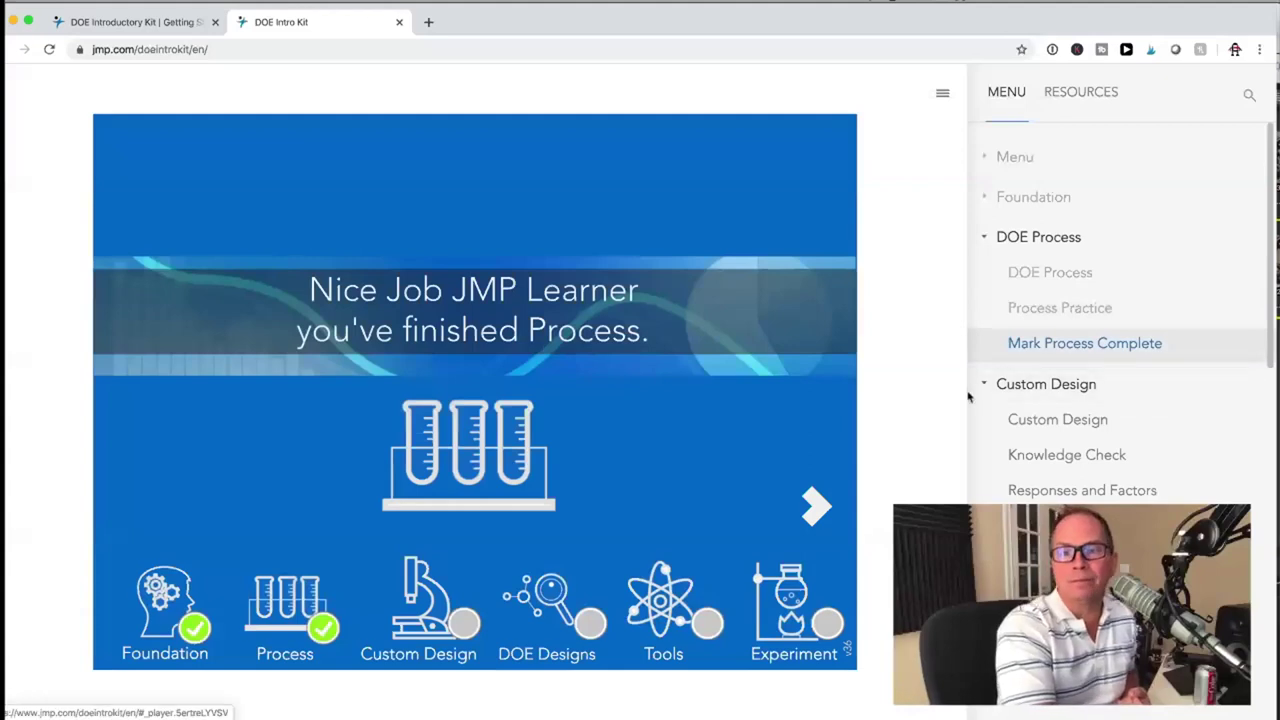
# Collapse the DOE Process section and play the Custom Design Overview video with its sound muted.
pyautogui.click(985, 239)
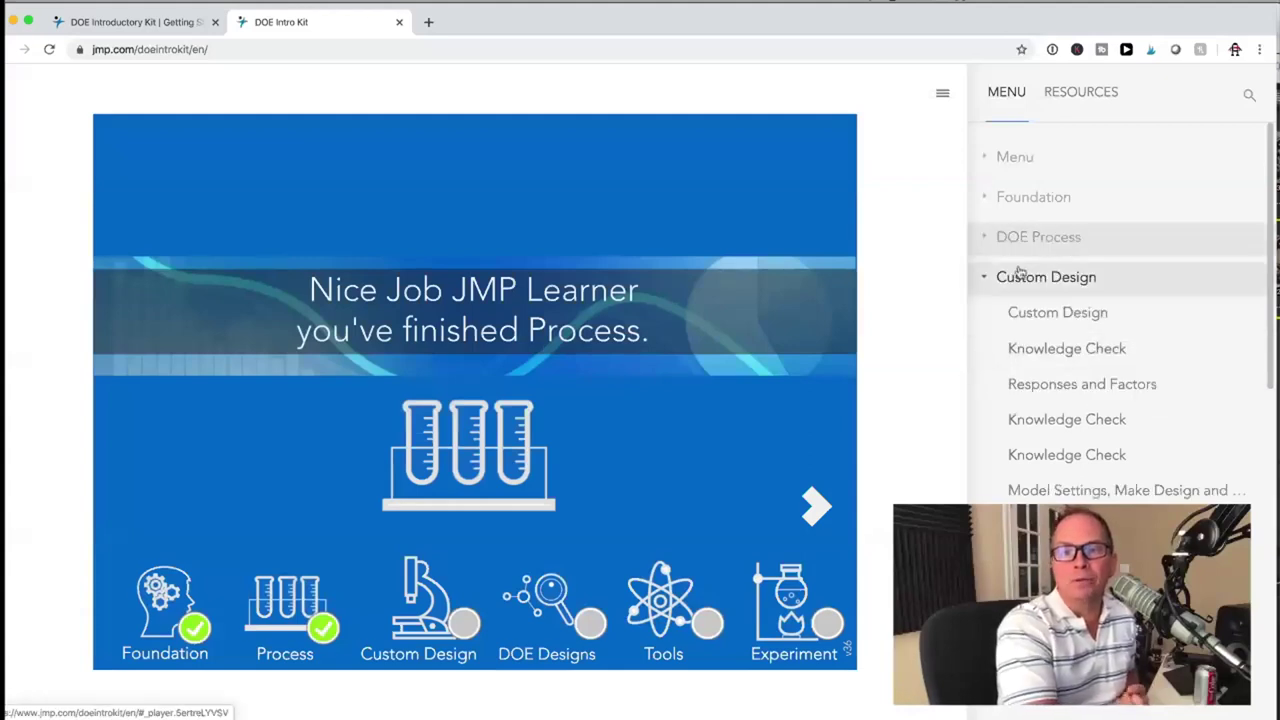
pyautogui.click(1038, 318)
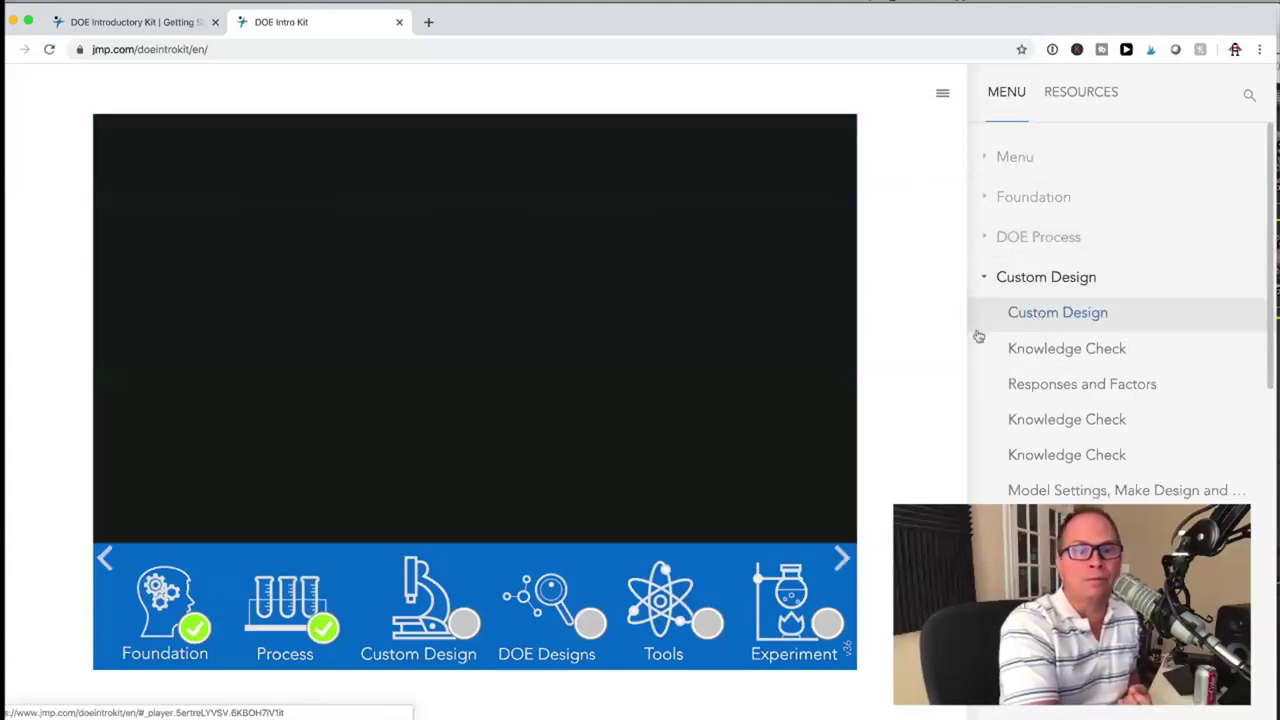
pyautogui.click(458, 345)
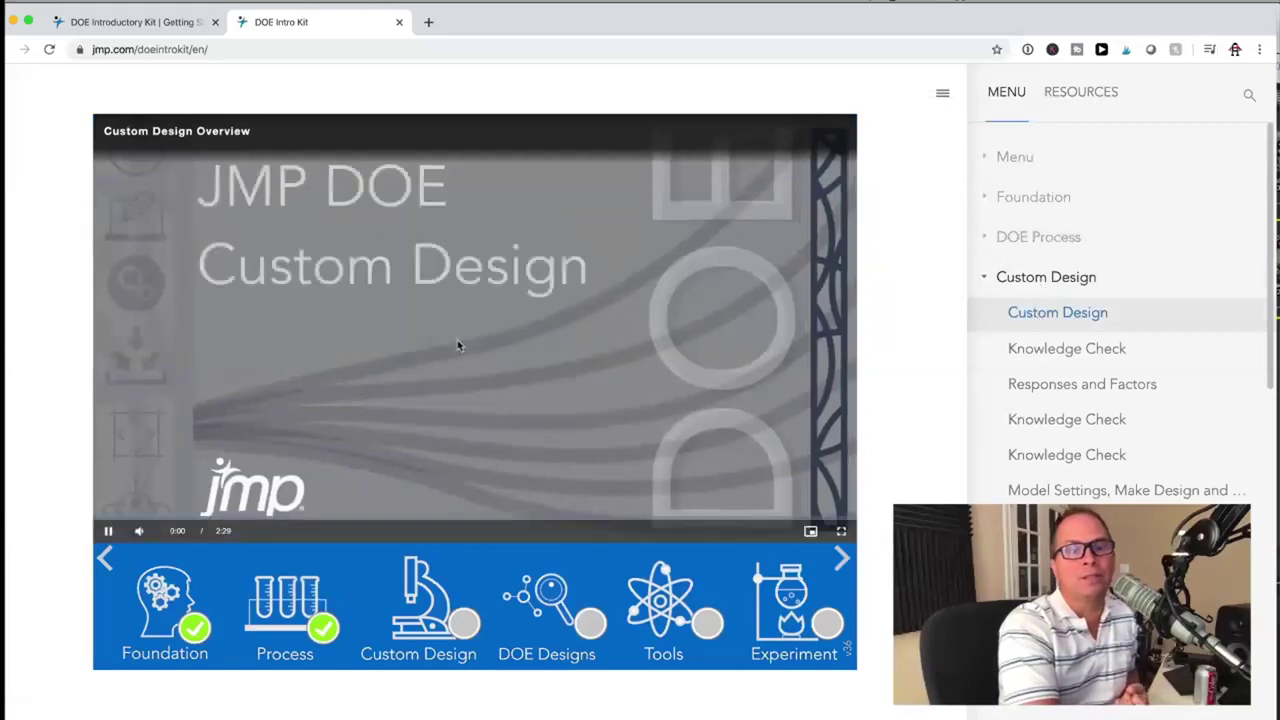
pyautogui.moveTo(140, 532)
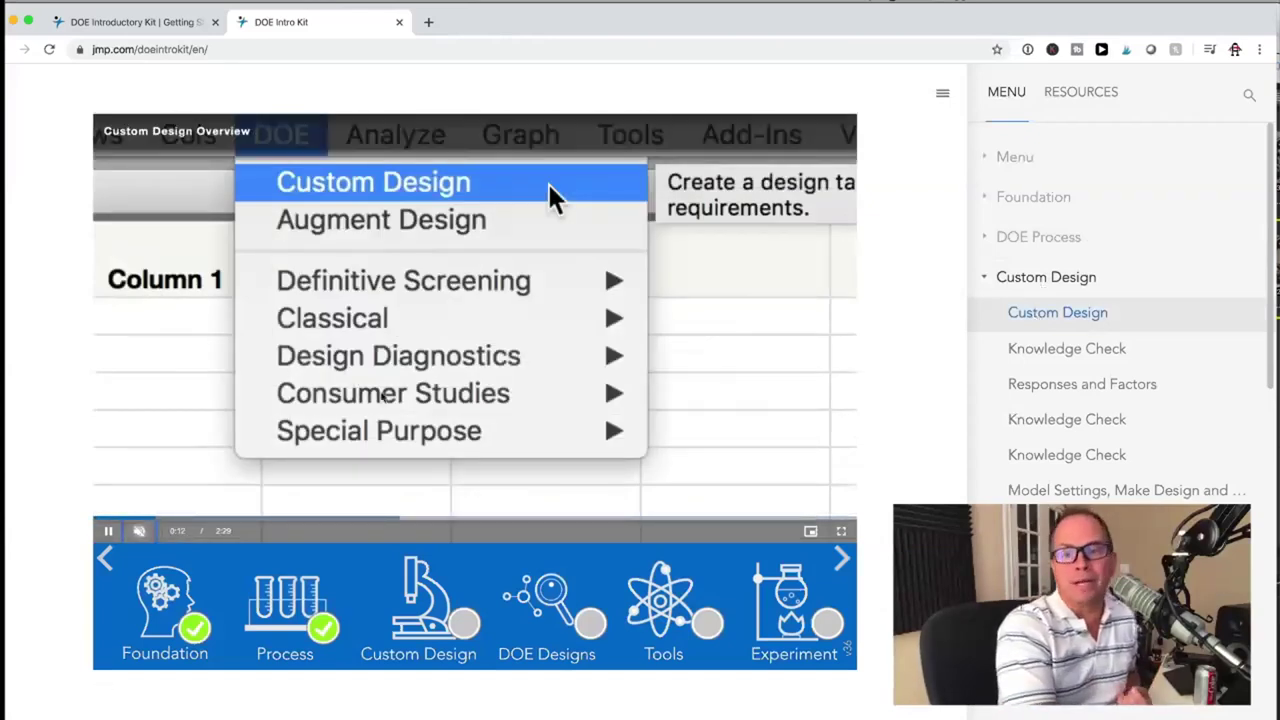
# Open the Custom Design coffee simulator and set Temp to 197, Time to 4 and Charge to 2.
pyautogui.scroll(-1, 1000, 455)
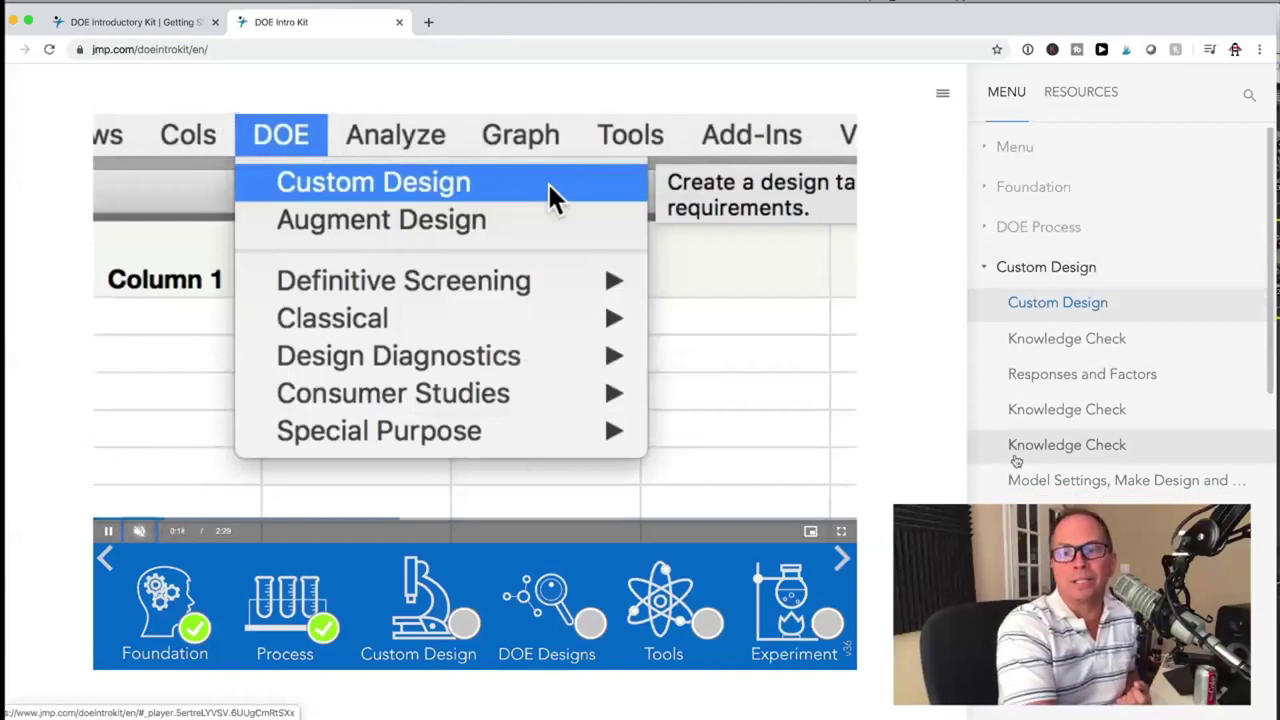
pyautogui.click(1030, 440)
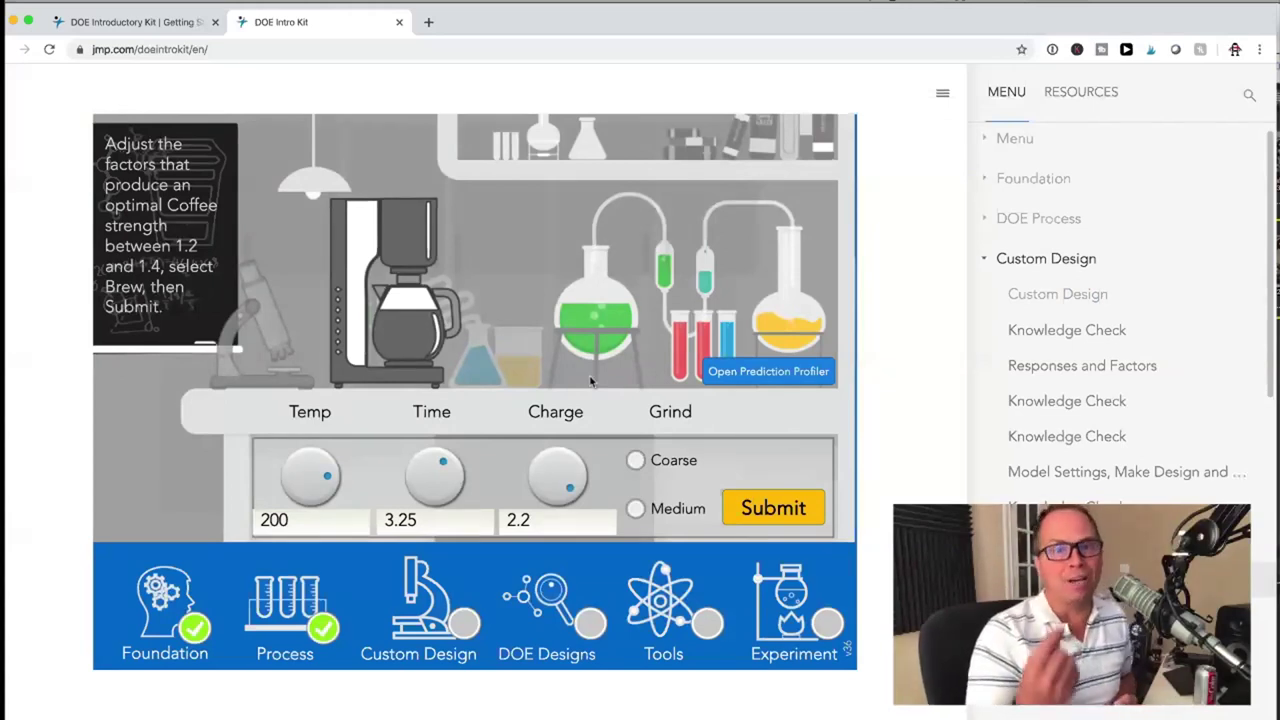
pyautogui.moveTo(327, 481); pyautogui.dragTo(320, 461)
pyautogui.moveTo(440, 468); pyautogui.dragTo(437, 492)
pyautogui.moveTo(598, 492); pyautogui.dragTo(594, 476)
# Consult the Prediction Profiler and submit the coffee experiment with the Coarse grind.
pyautogui.click(762, 373)
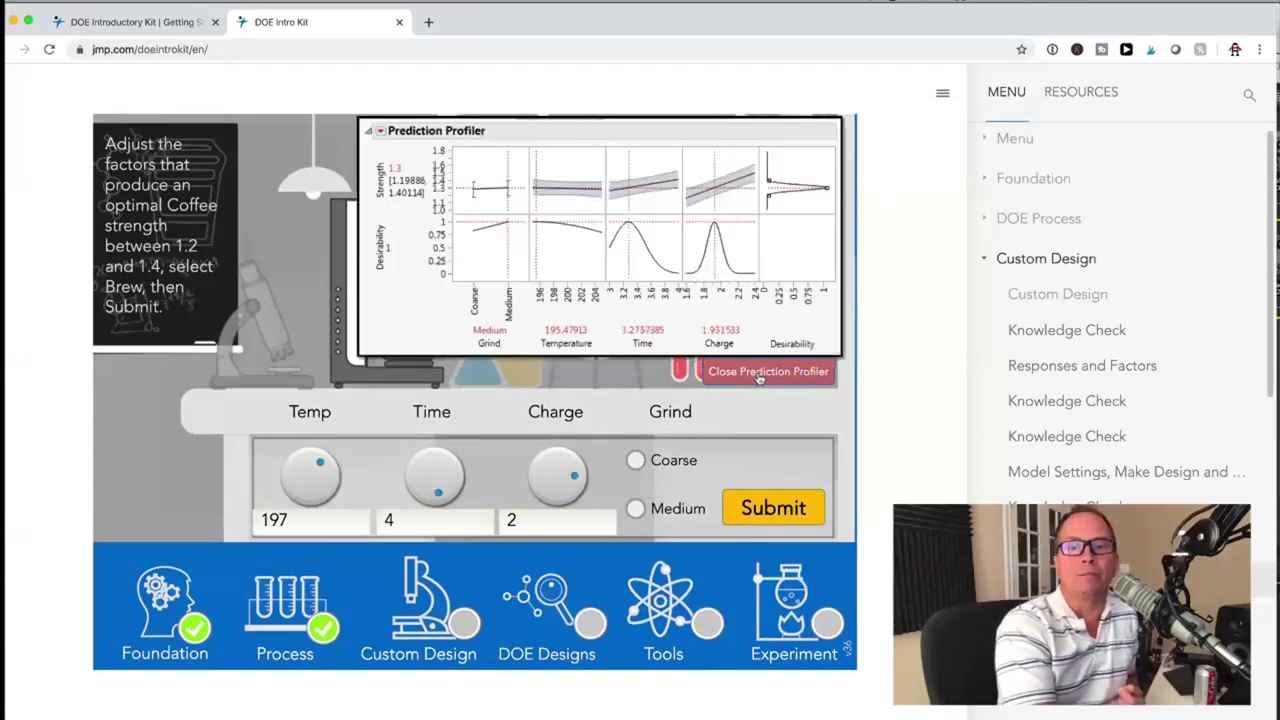
pyautogui.click(760, 375)
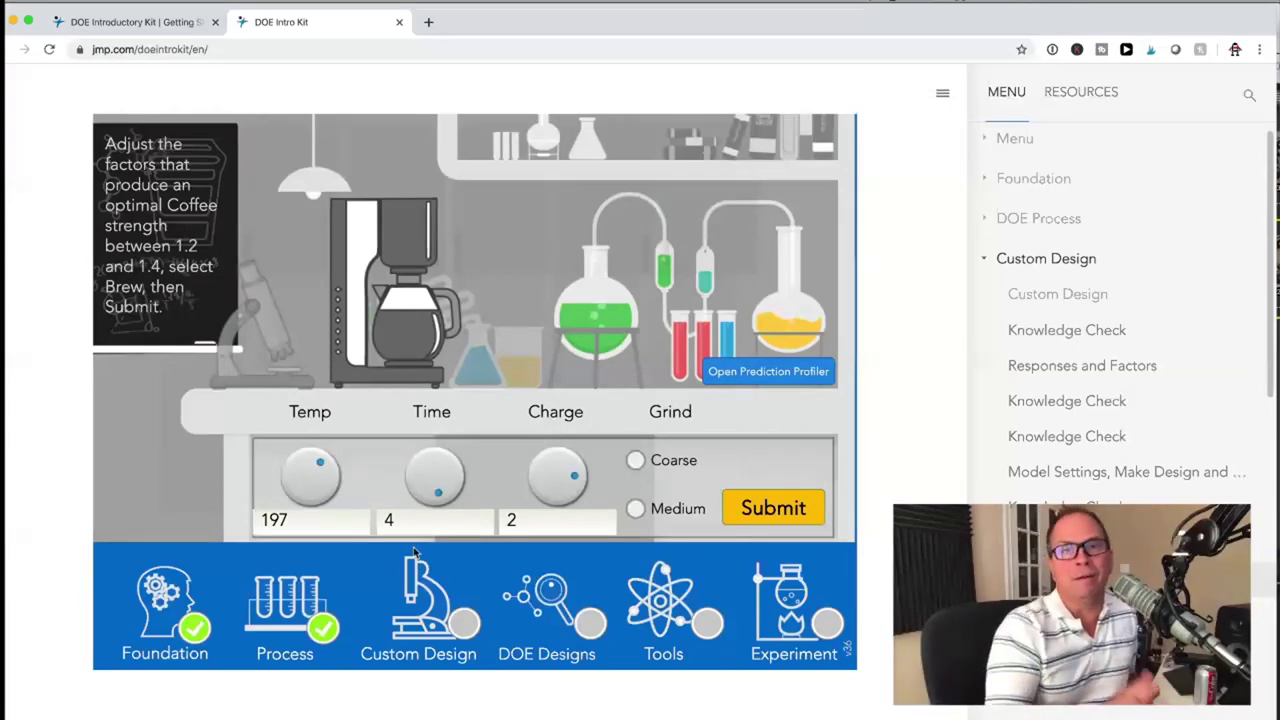
pyautogui.click(636, 462)
pyautogui.click(772, 510)
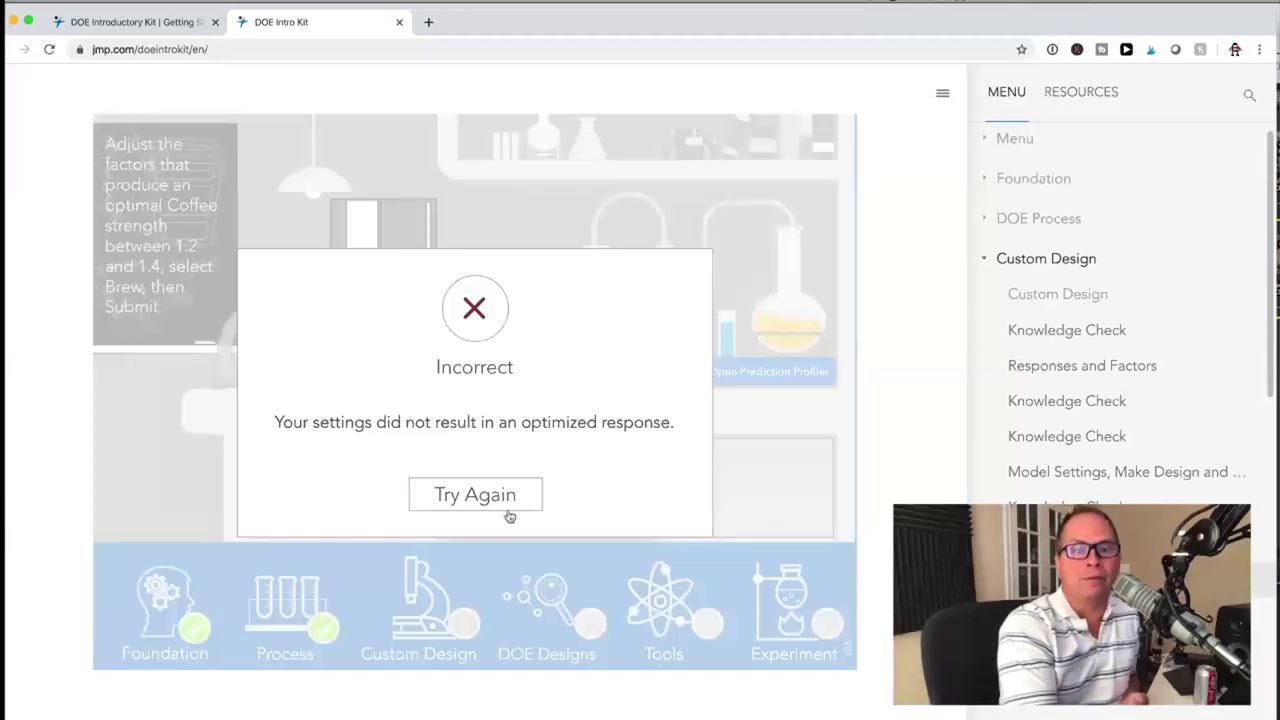
pyautogui.click(480, 500)
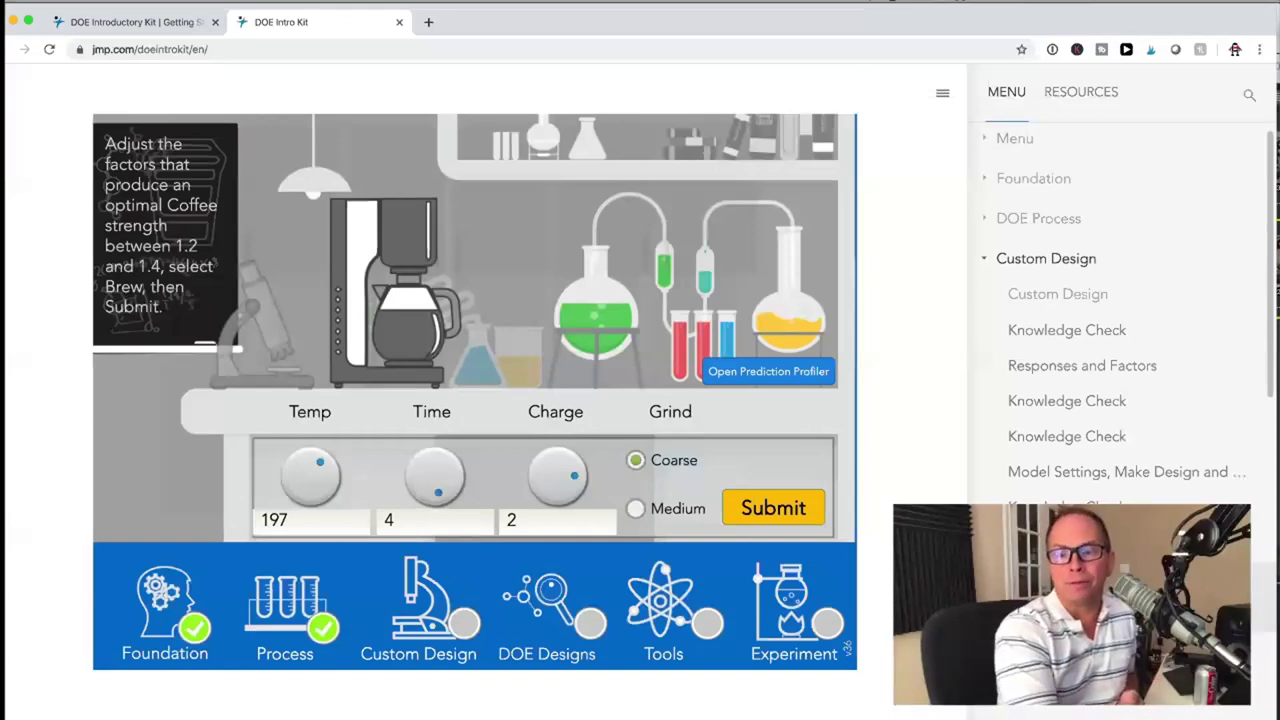
# Play the JMP DOE Designs video, collapsing the Custom Design and JMP DOE Designs sections in the course outline.
pyautogui.click(983, 262)
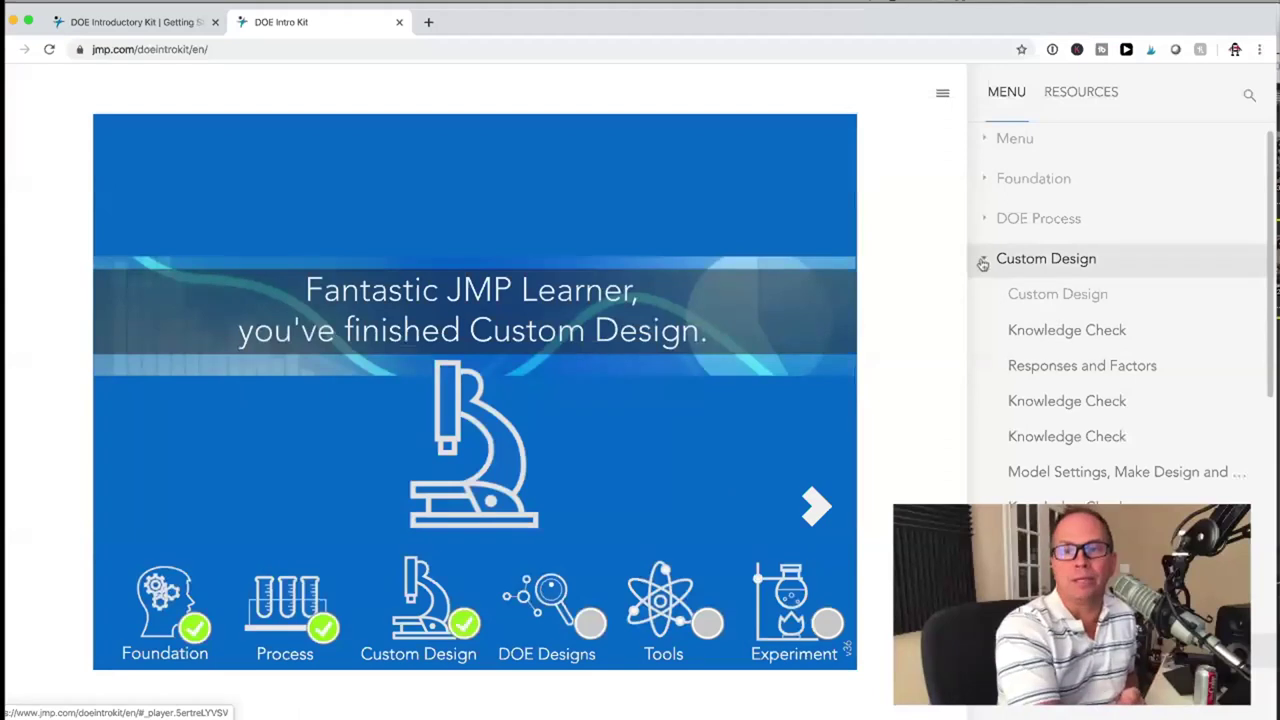
pyautogui.click(983, 262)
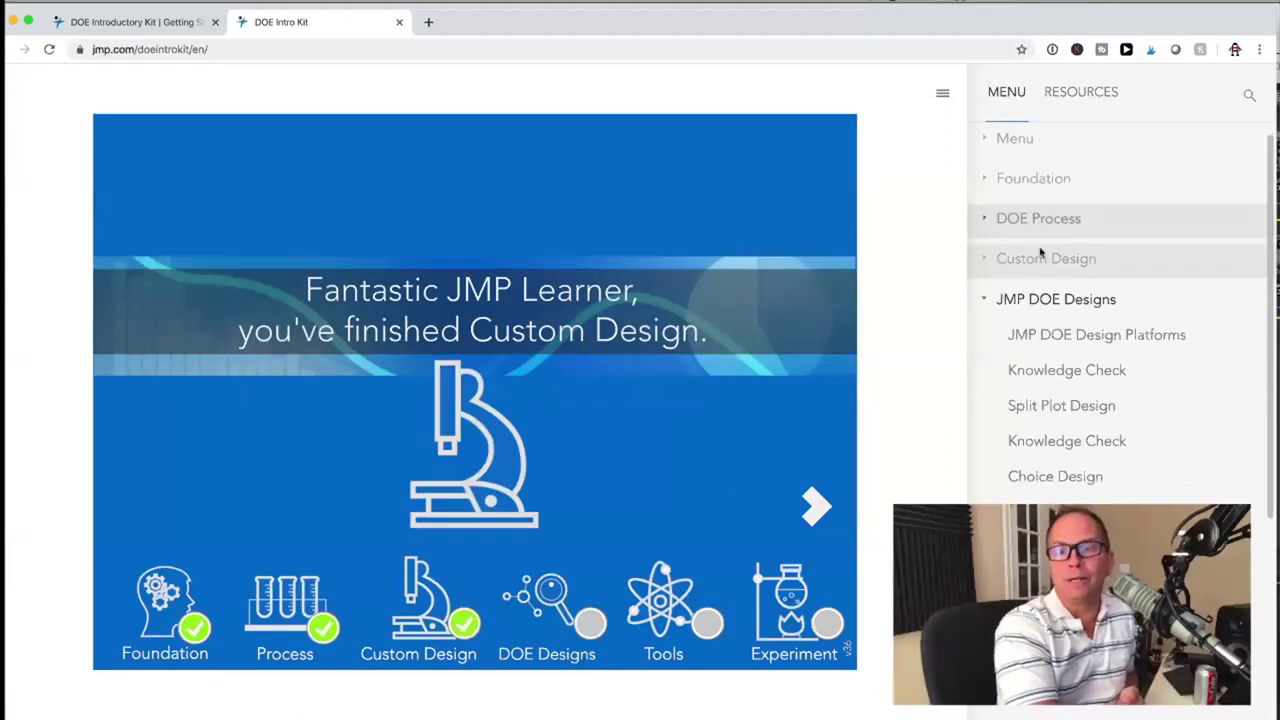
pyautogui.click(1052, 340)
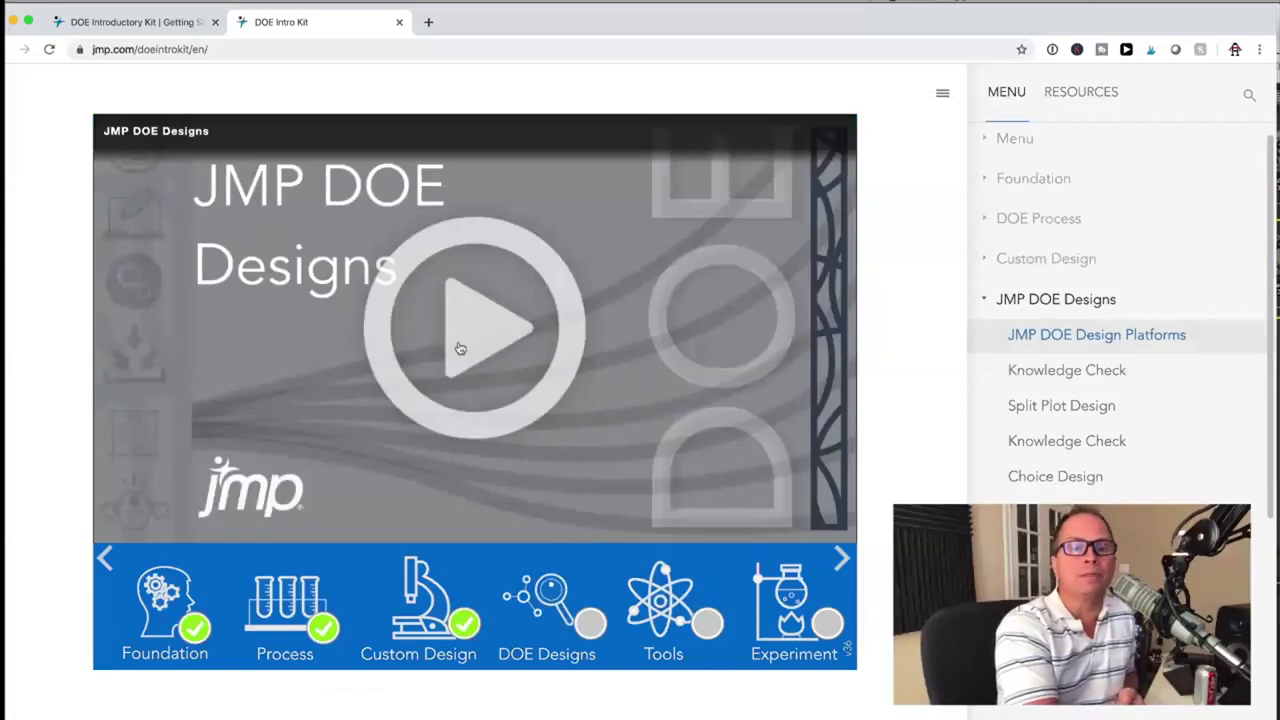
pyautogui.click(460, 348)
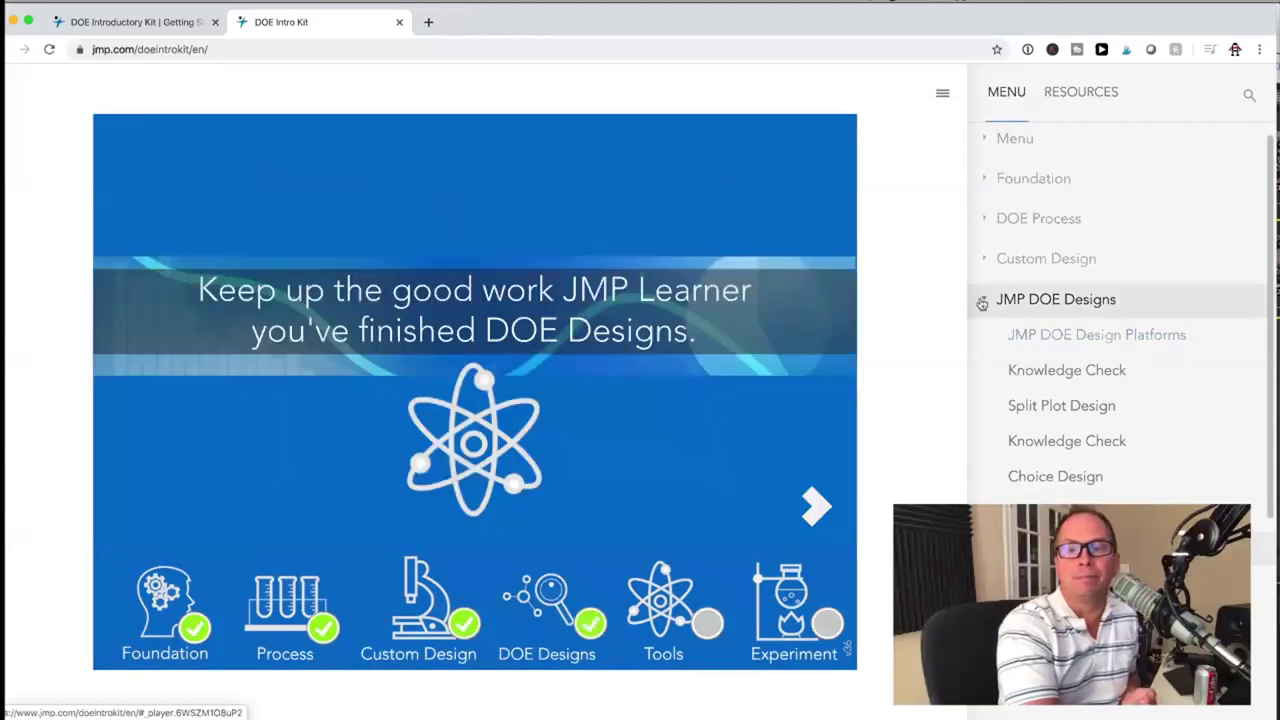
pyautogui.click(982, 303)
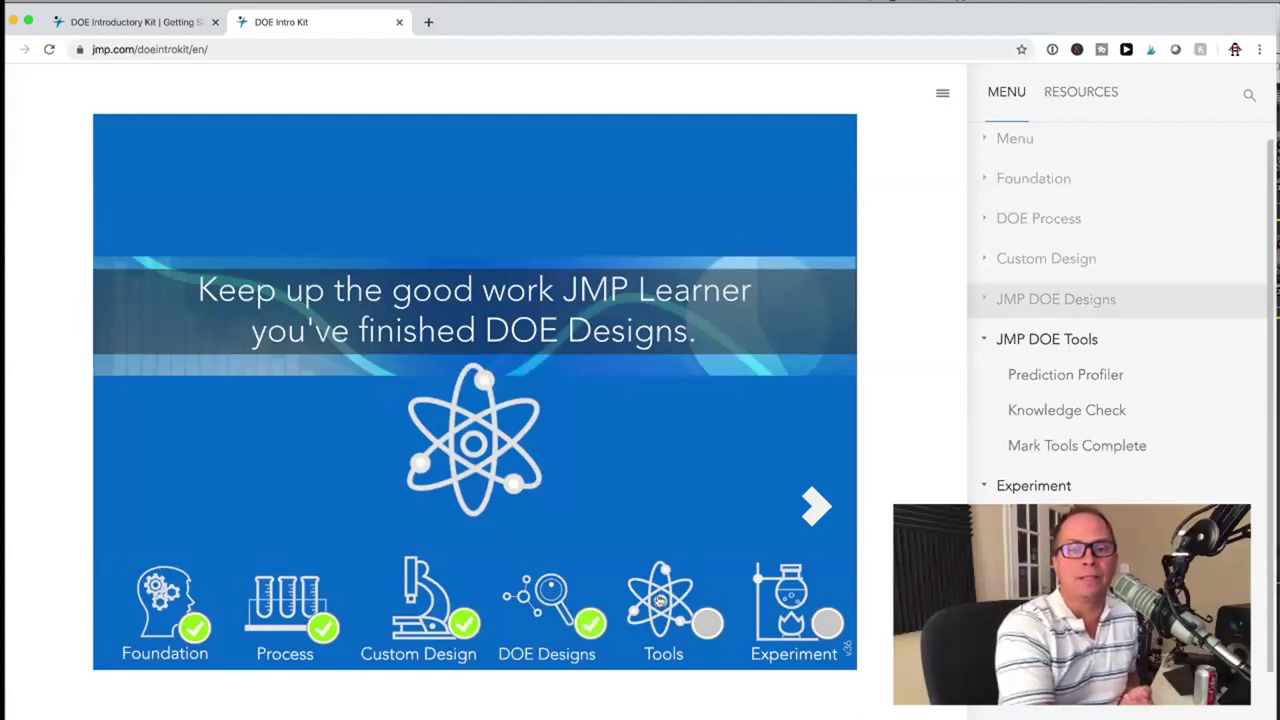
# Open the Prediction Profiler lesson of the Tools topic and collapse the JMP DOE Tools section in the course outline.
pyautogui.click(660, 598)
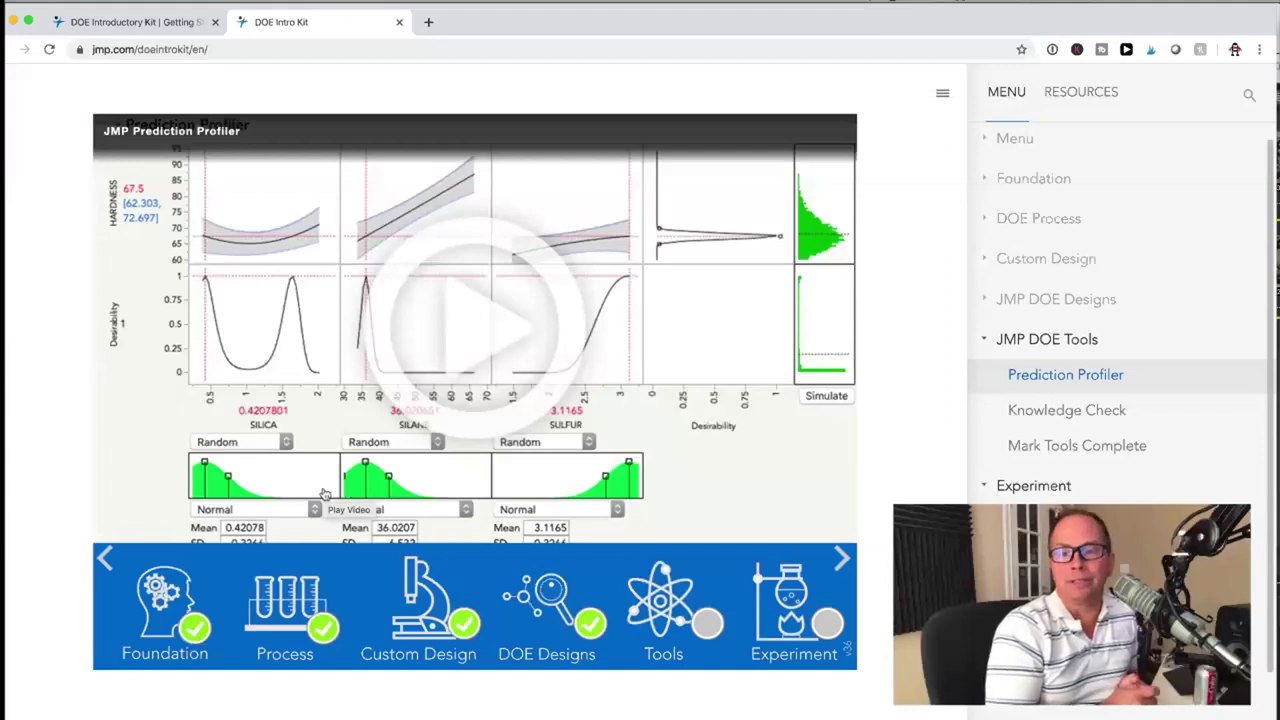
pyautogui.click(985, 340)
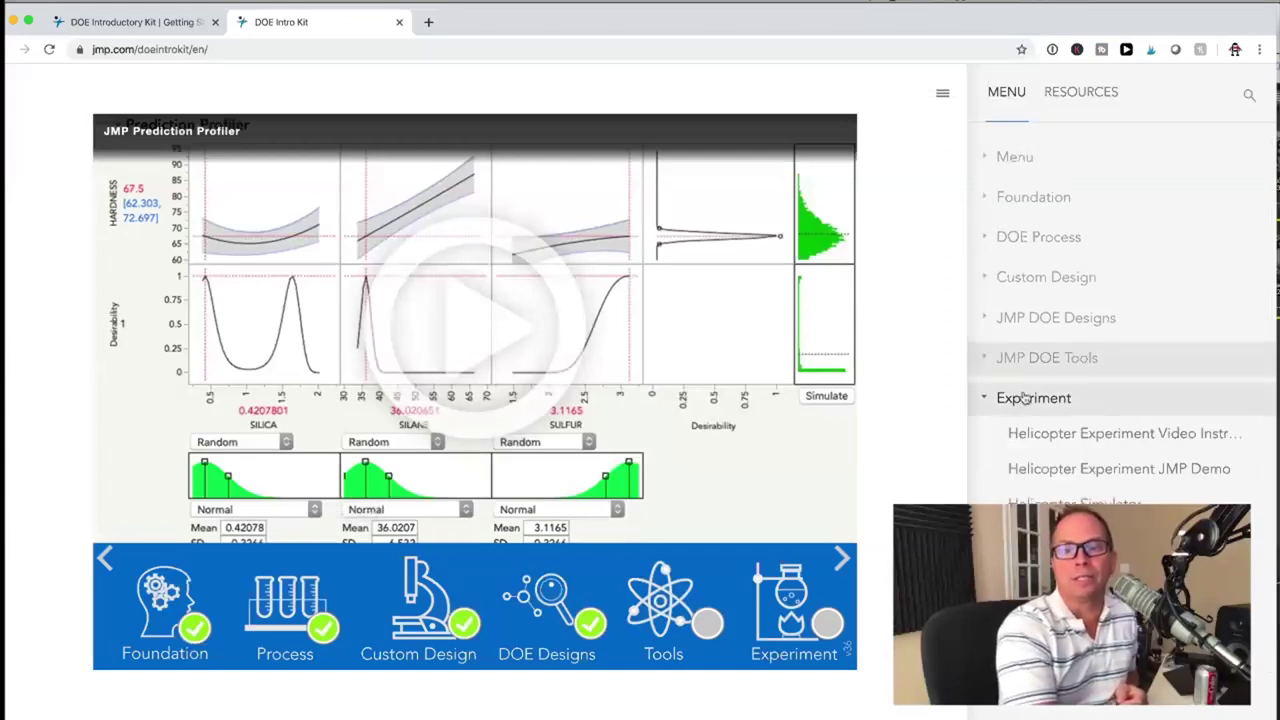
# Play the Helicopter Experiment Video Instructions and consult the Paper Helicopter activity PDF, closing the PDF when finished.
pyautogui.click(1060, 433)
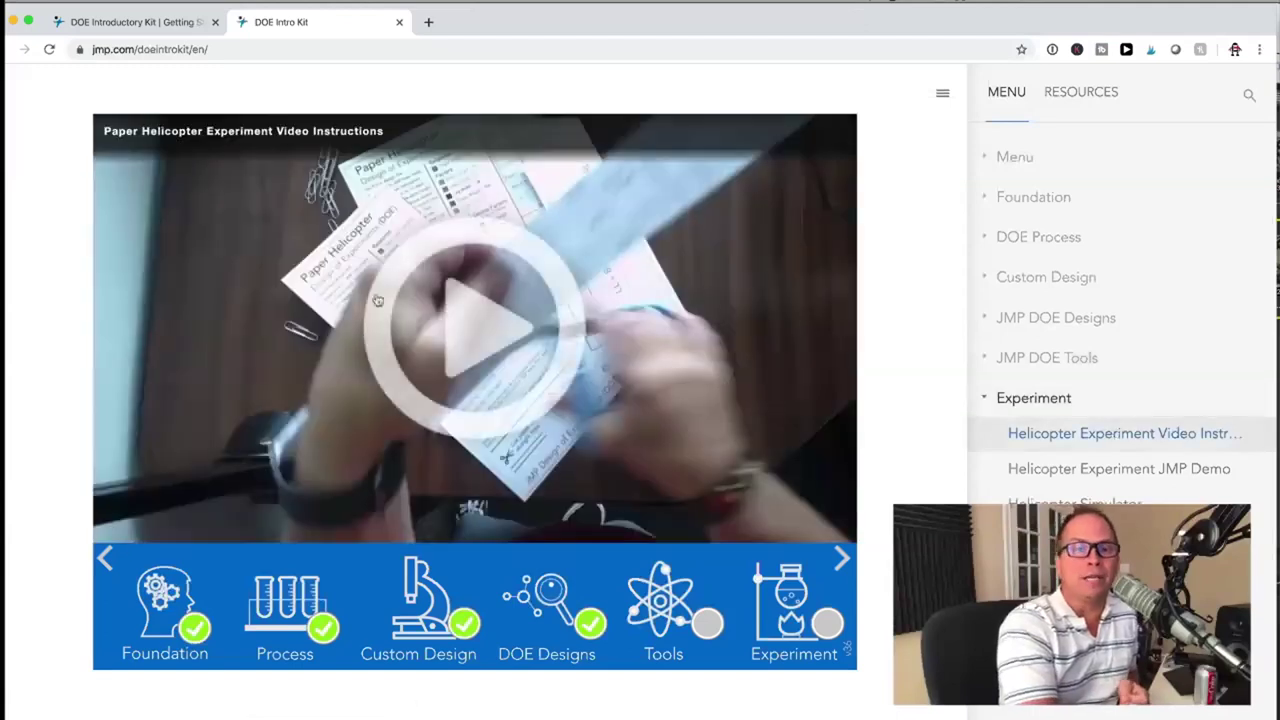
pyautogui.click(473, 324)
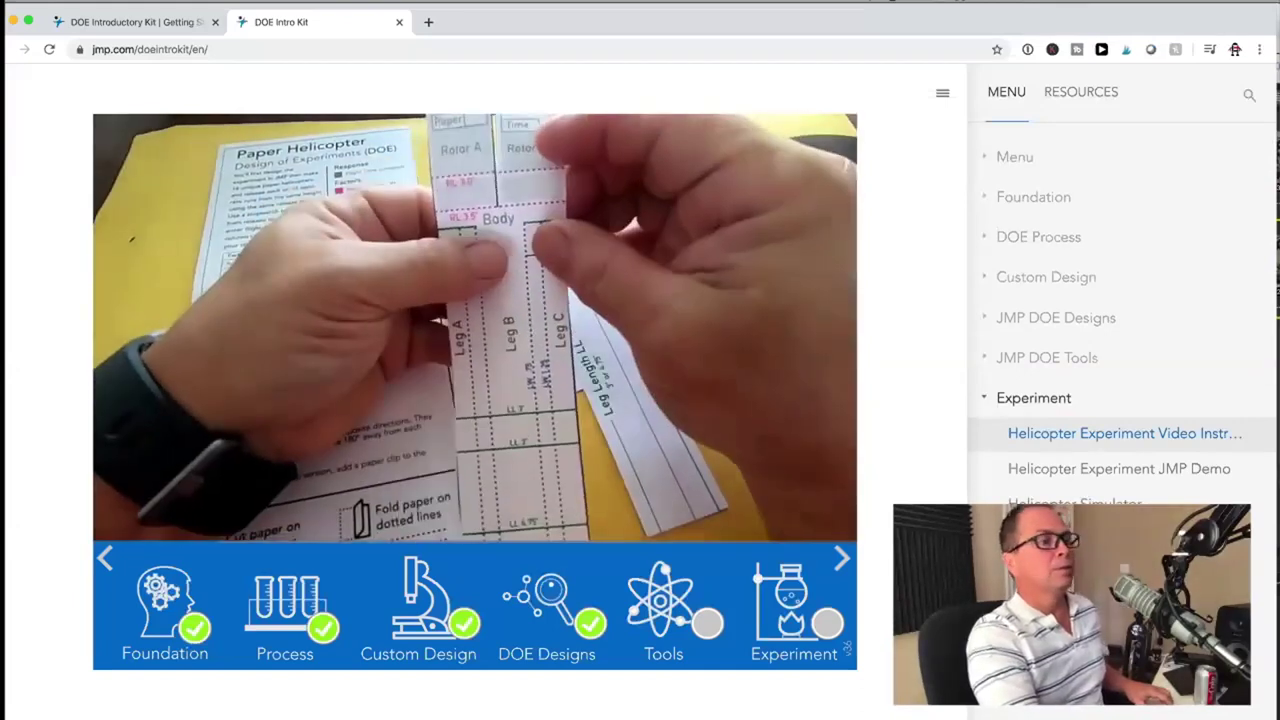
pyautogui.press('super+Tab')
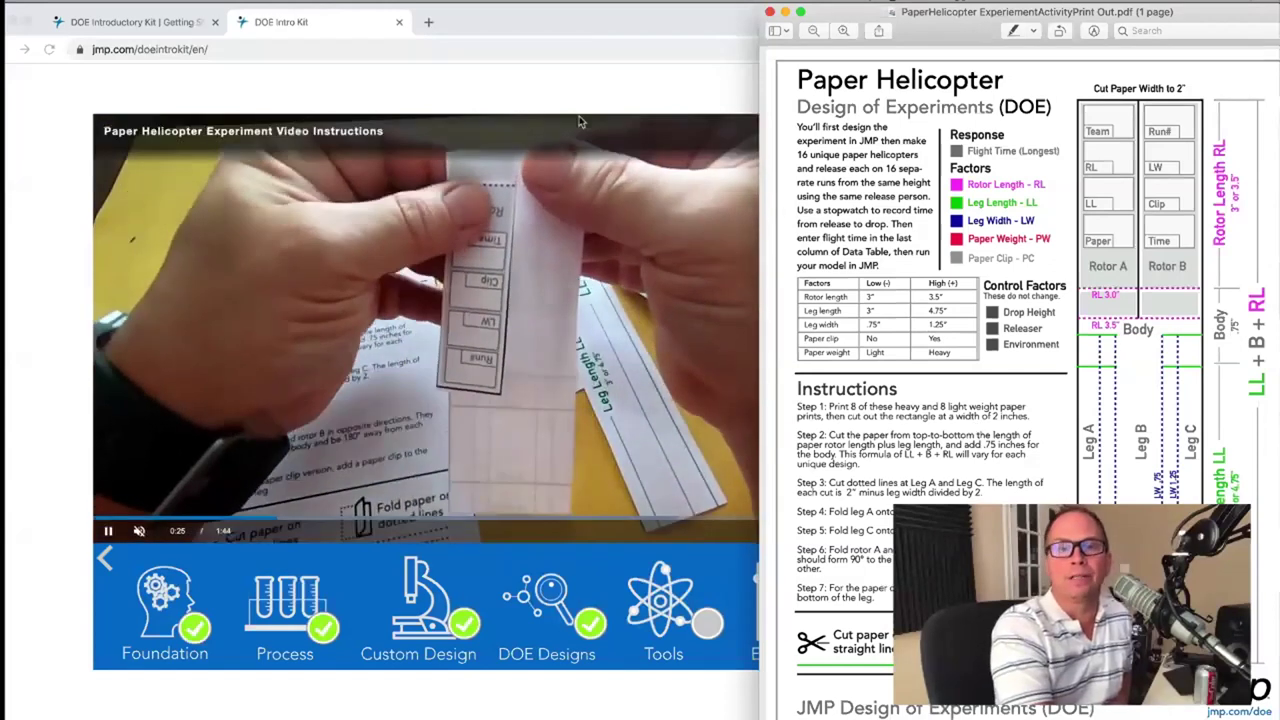
pyautogui.press('super+w')
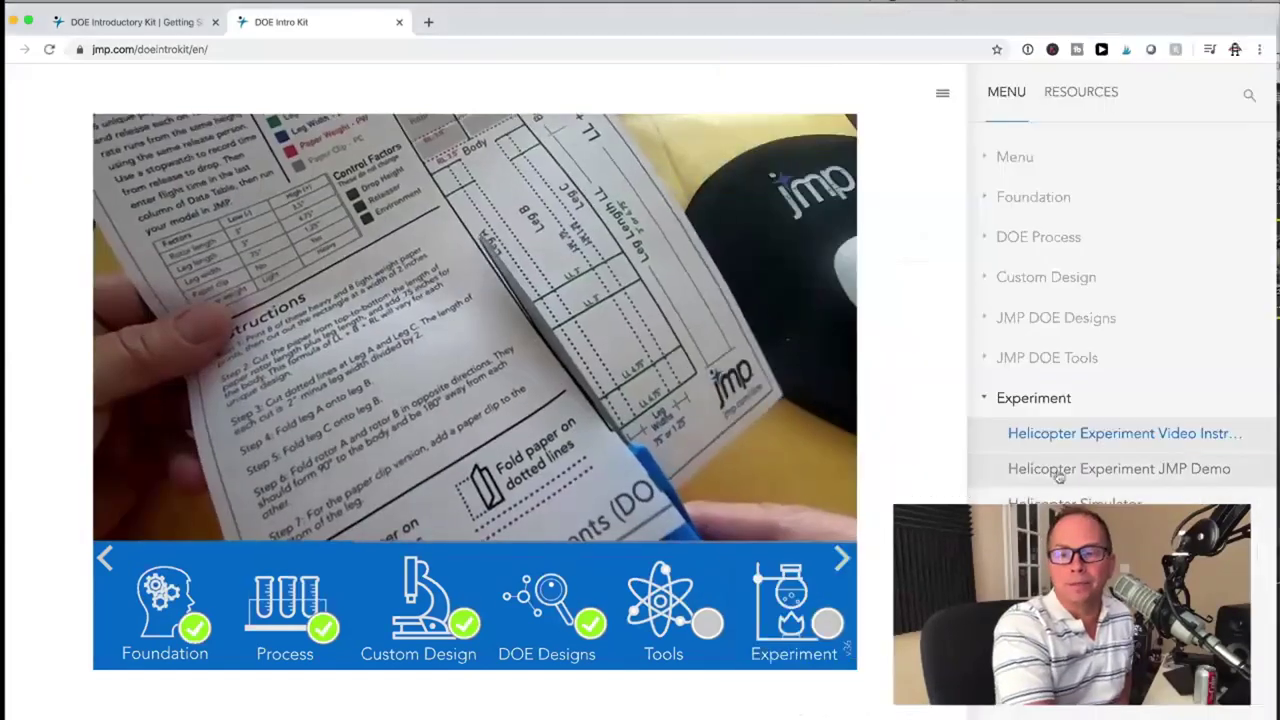
# Mark the JMP DOE Tools section complete and open the Experiment topic.
pyautogui.click(983, 363)
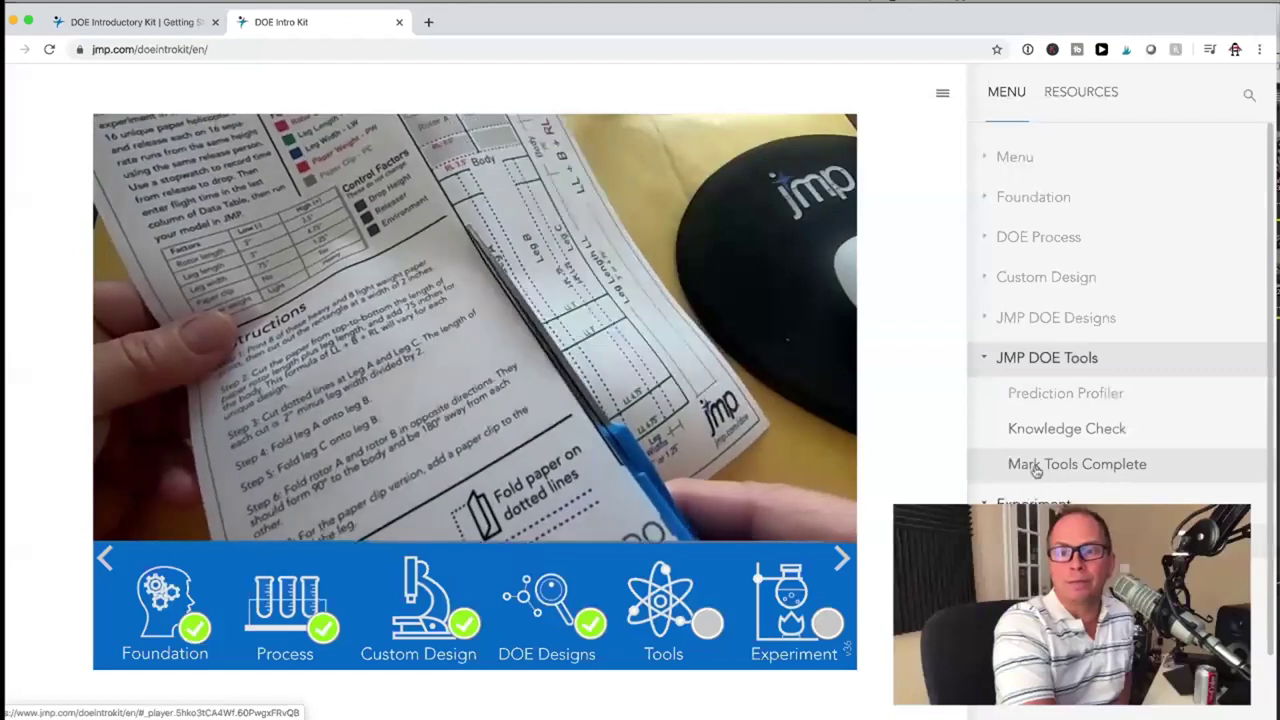
pyautogui.click(1014, 466)
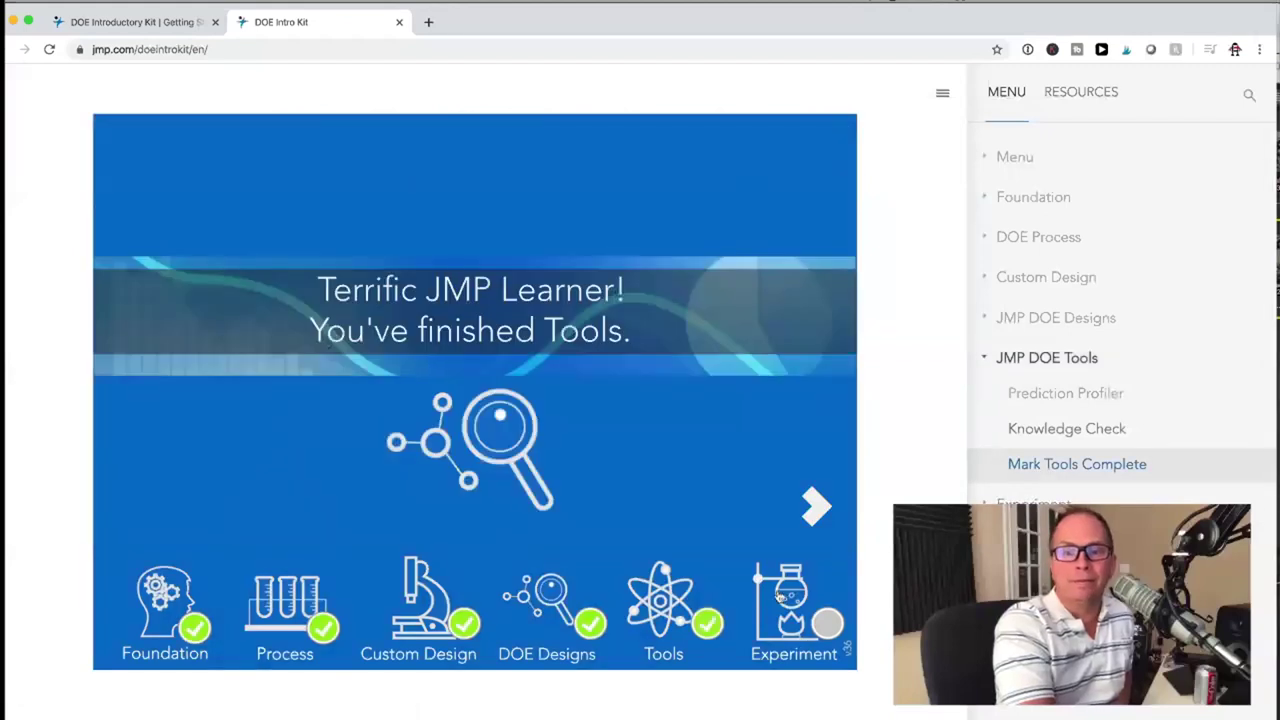
pyautogui.click(779, 596)
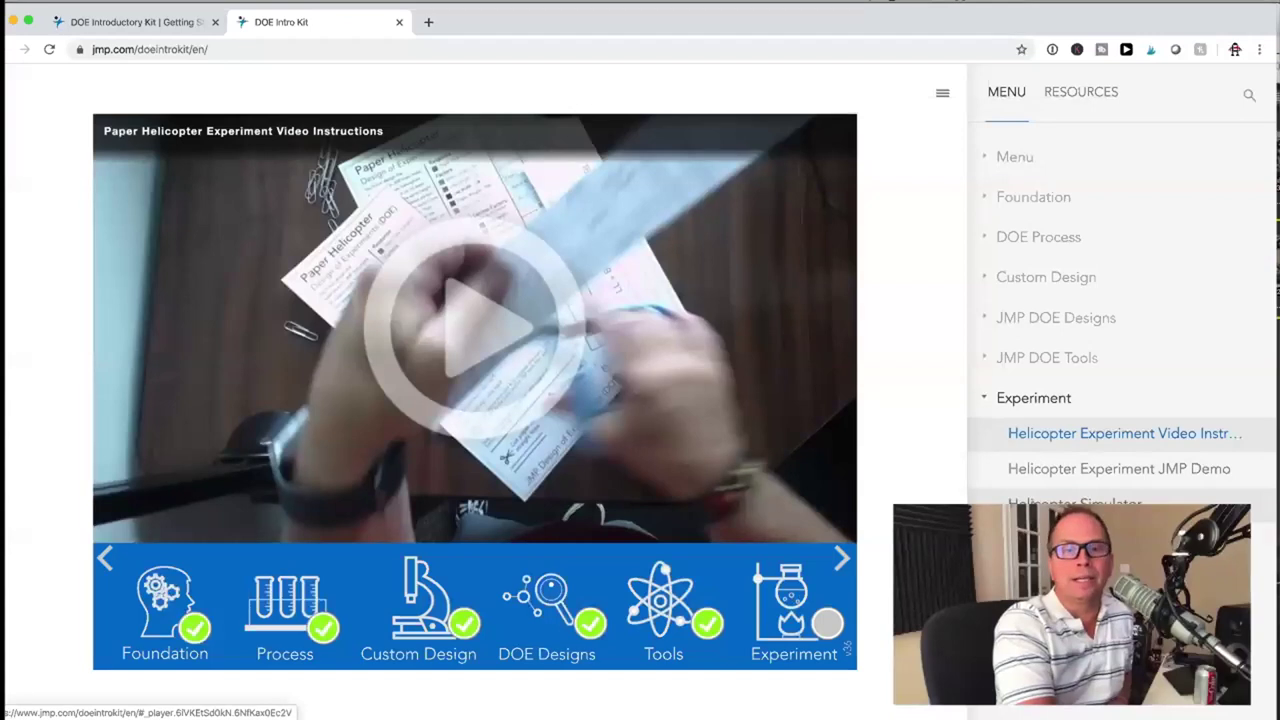
# Open the Helicopter Simulator and set Rotor Length to 3.5, Leg Length to 4.5 and Leg Width to 1.25.
pyautogui.click(1075, 504)
pyautogui.moveTo(317, 467); pyautogui.dragTo(335, 485)
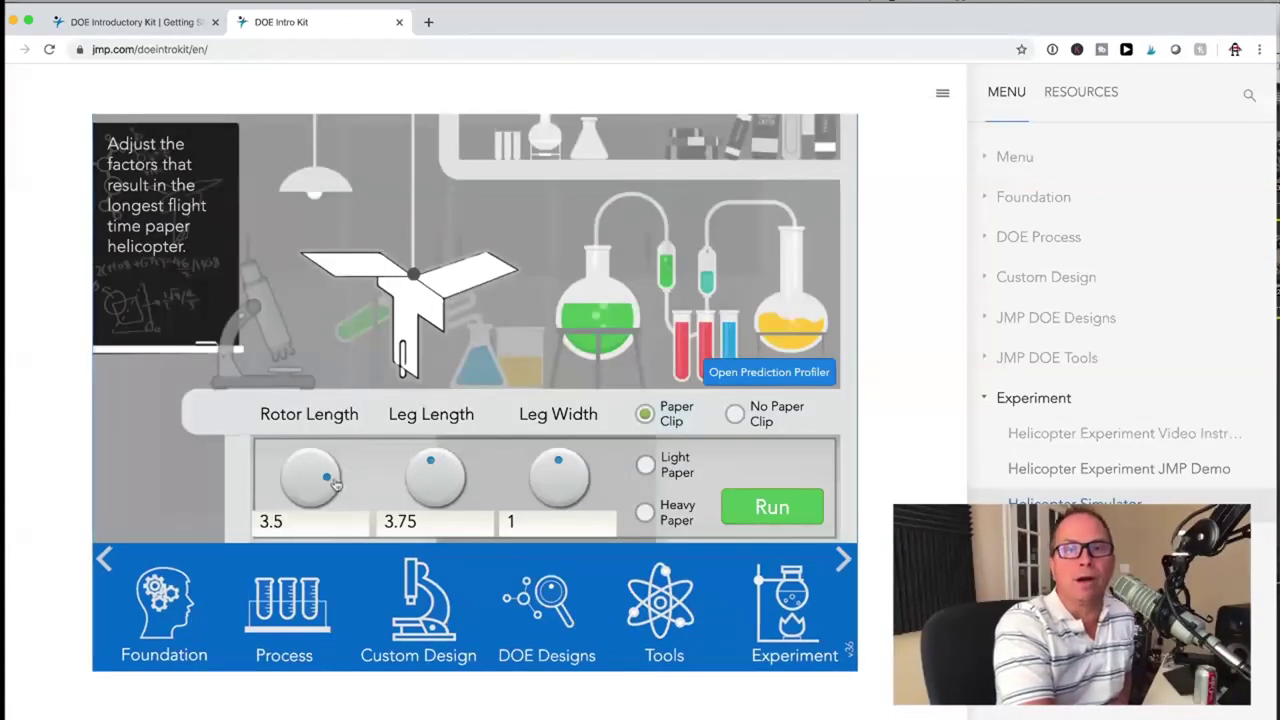
pyautogui.moveTo(441, 469); pyautogui.dragTo(585, 476)
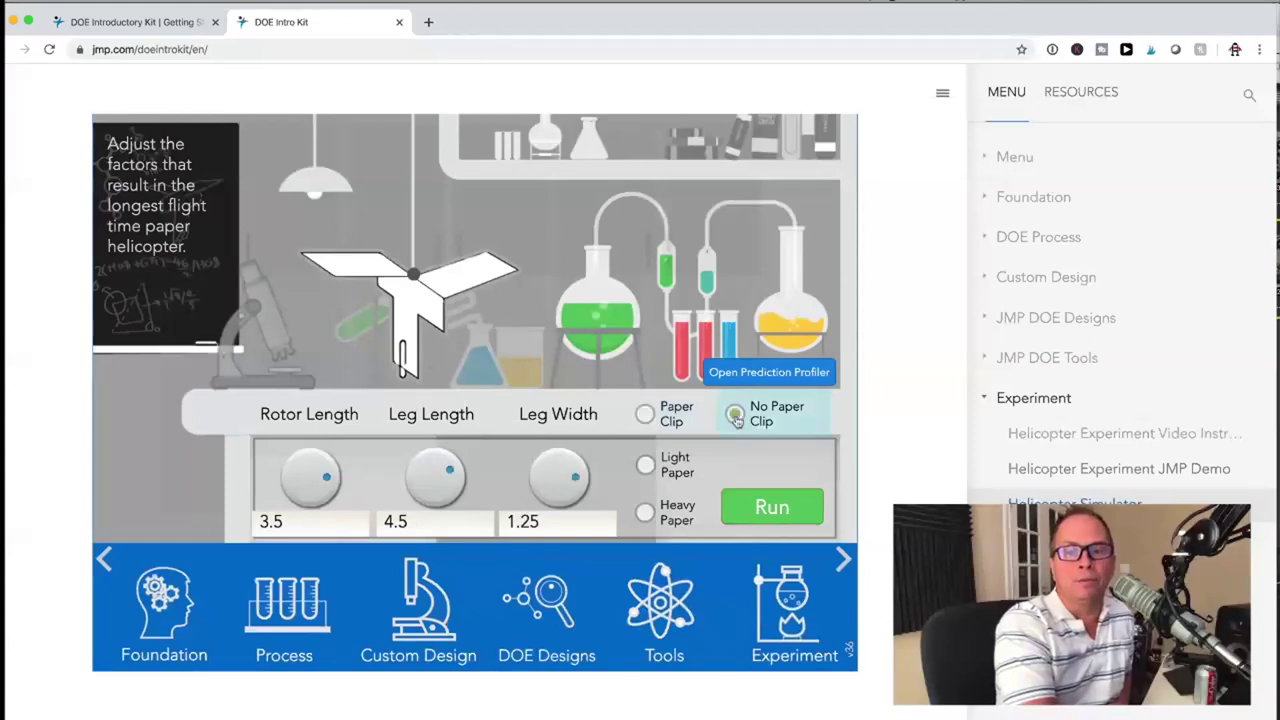
# Consult the helicopter Prediction Profiler and set Leg Length to 3 and Leg Width to 0.75.
pyautogui.click(737, 375)
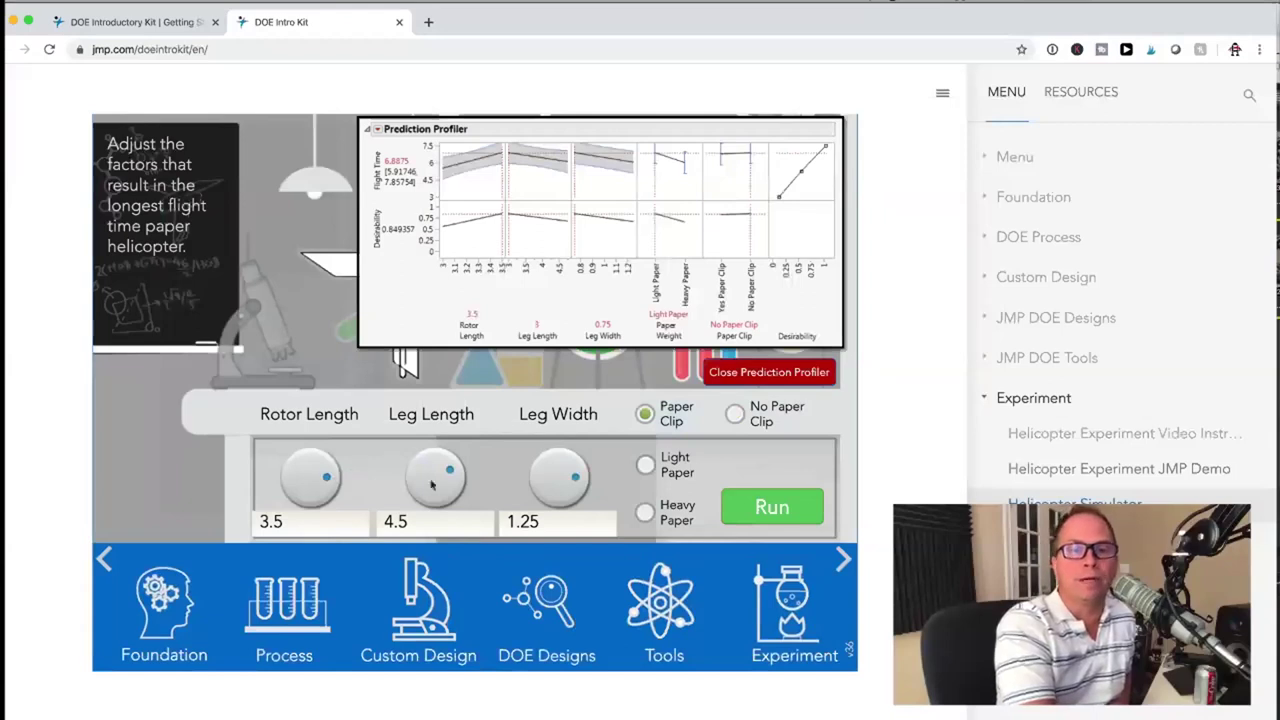
pyautogui.moveTo(466, 482); pyautogui.dragTo(393, 478)
pyautogui.moveTo(552, 471); pyautogui.dragTo(500, 465)
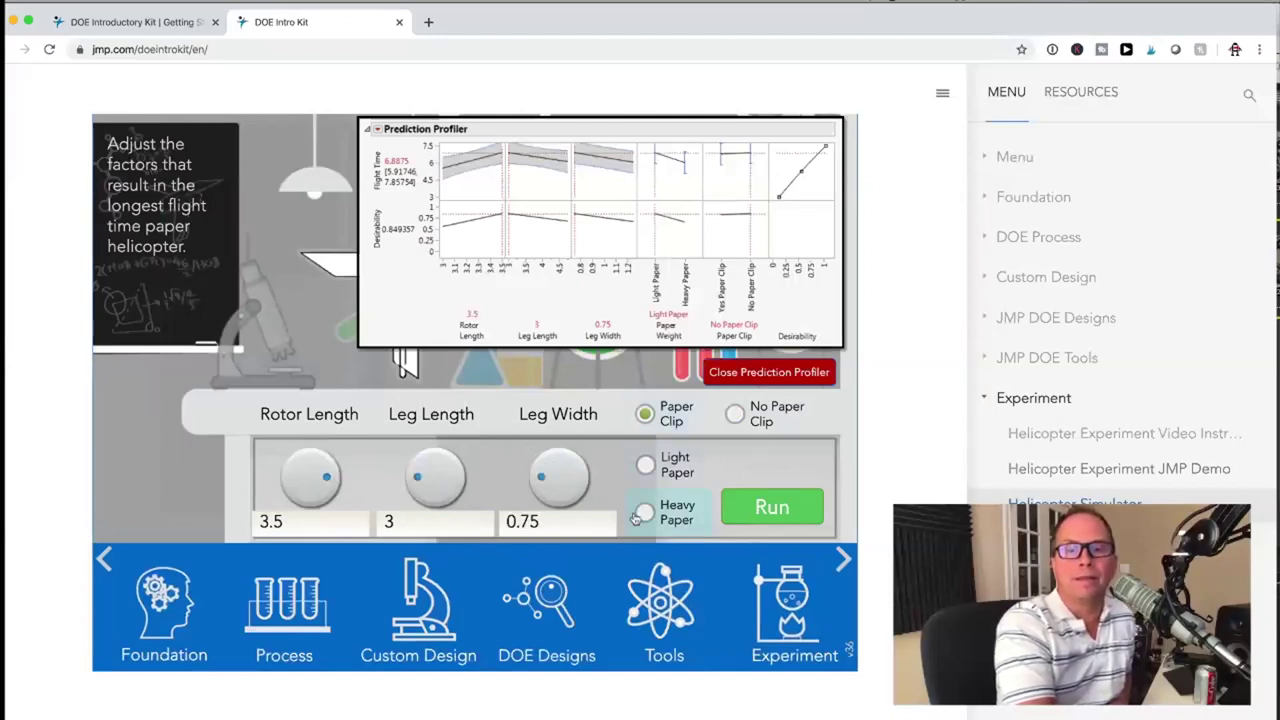
# Choose No Paper Clip and Light Paper, run the helicopter experiment and continue past the feedback.
pyautogui.click(737, 415)
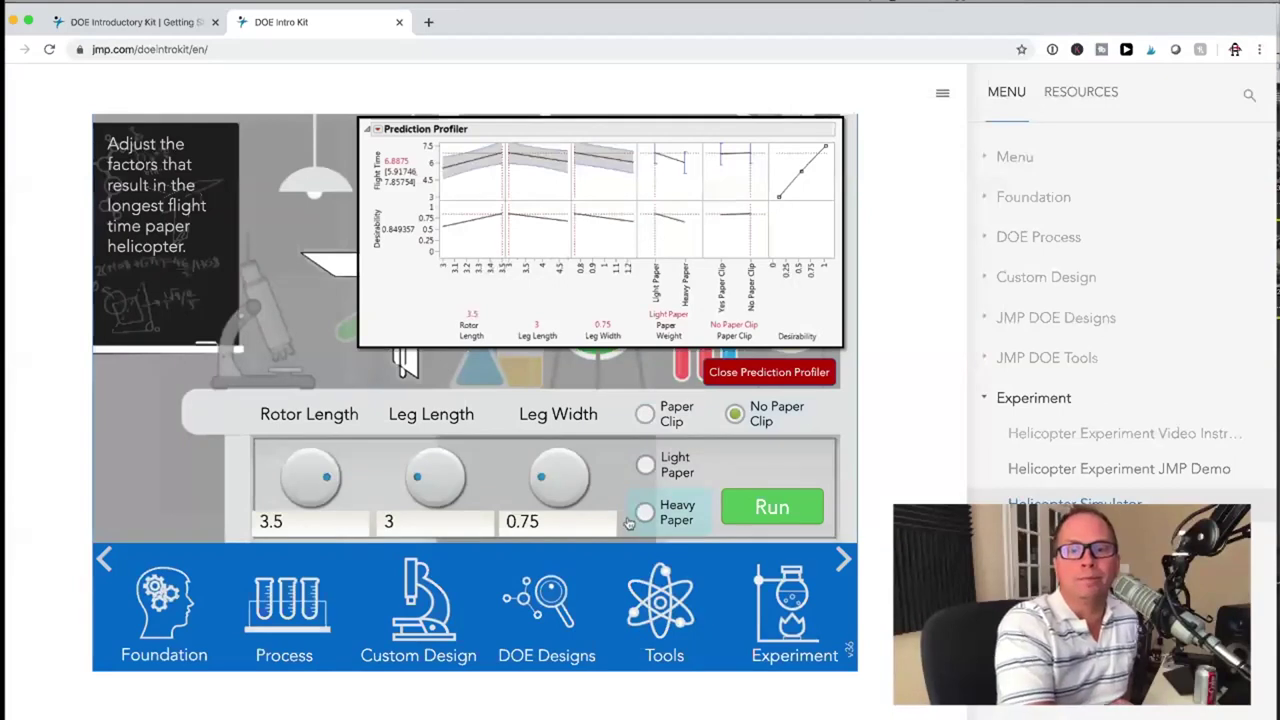
pyautogui.click(647, 467)
pyautogui.click(772, 505)
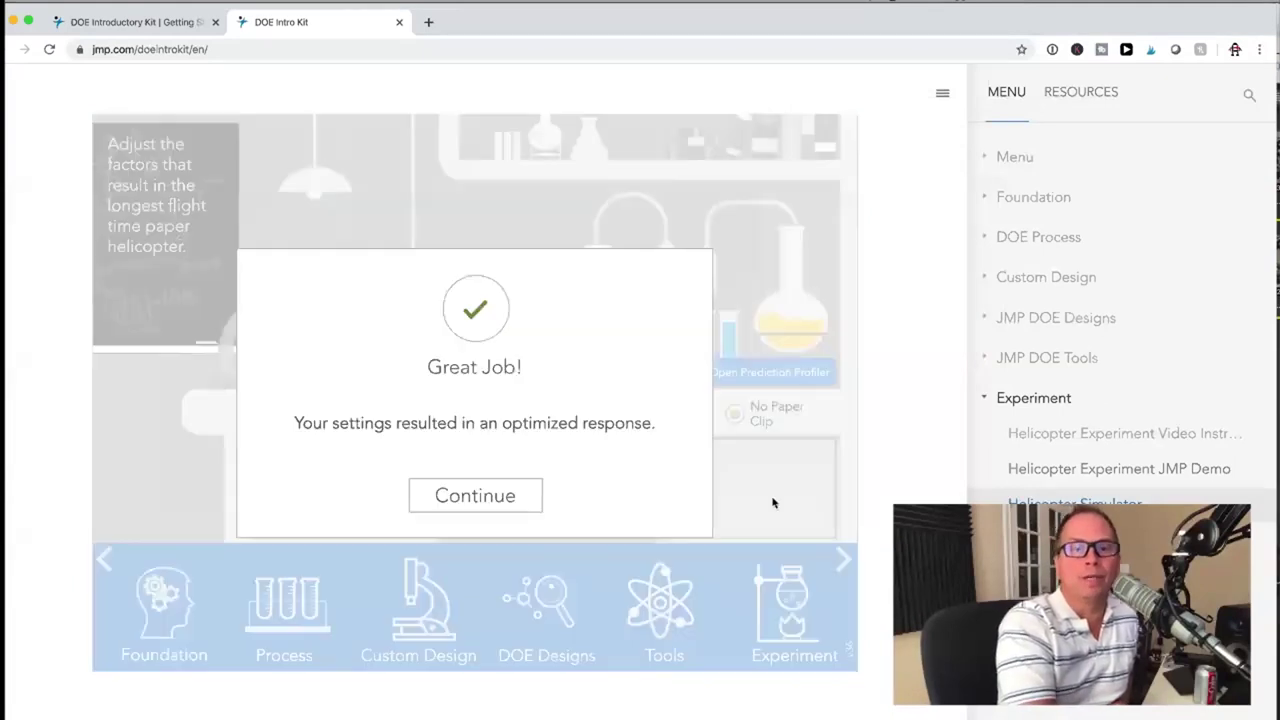
pyautogui.click(468, 492)
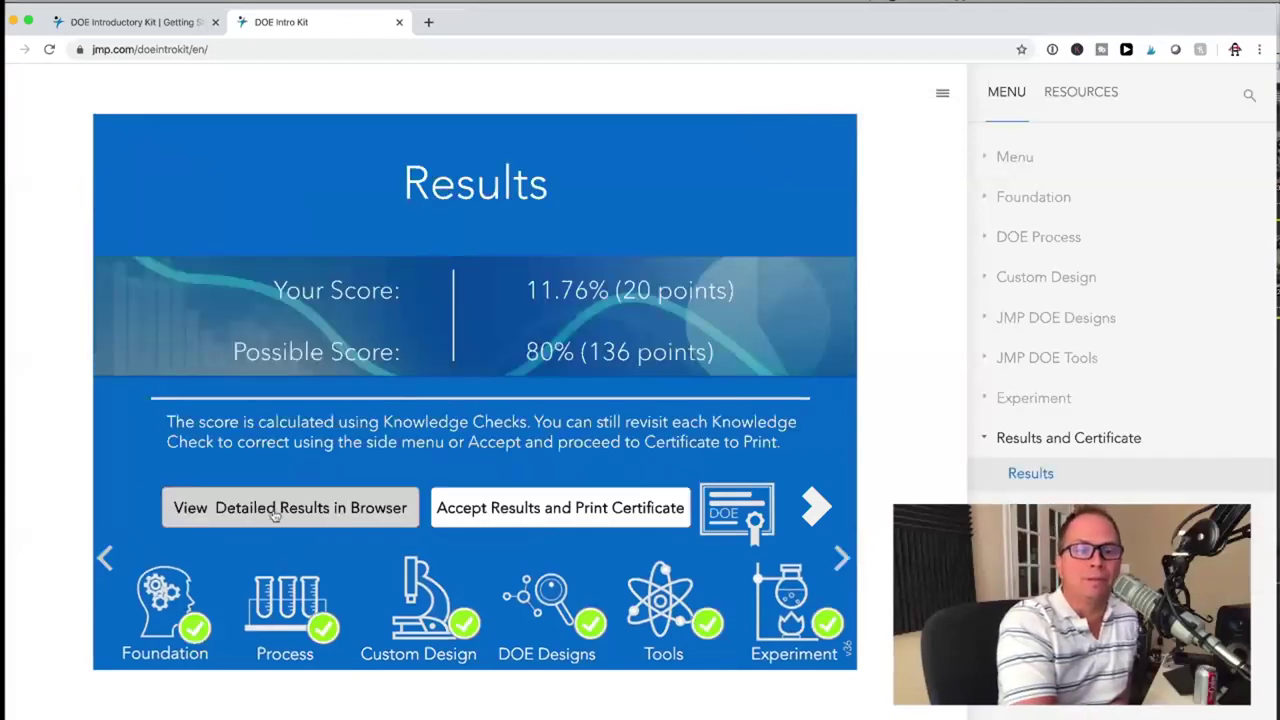
# Review the detailed DOE Intro Kit results in the browser, and accept the results to print the certificate.
pyautogui.click(275, 510)
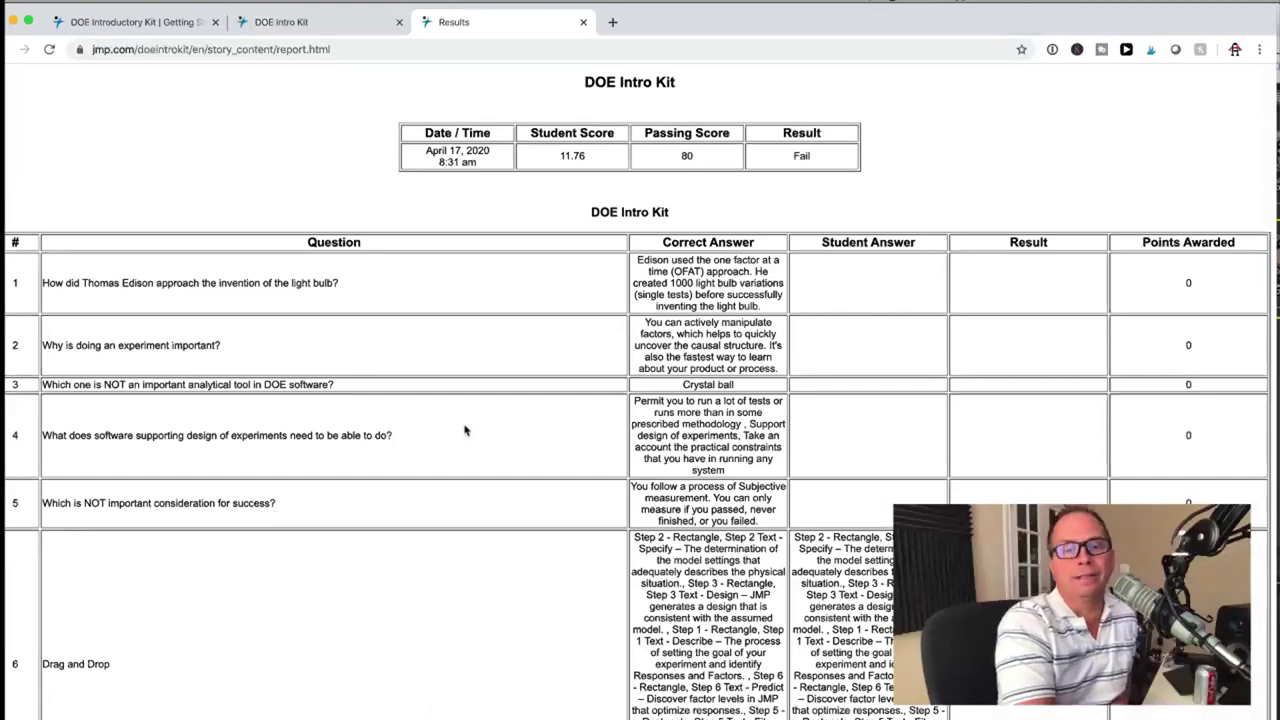
pyautogui.scroll(-5, 464, 430)
pyautogui.scroll(4, 462, 430)
pyautogui.scroll(1, 462, 430)
pyautogui.click(281, 21)
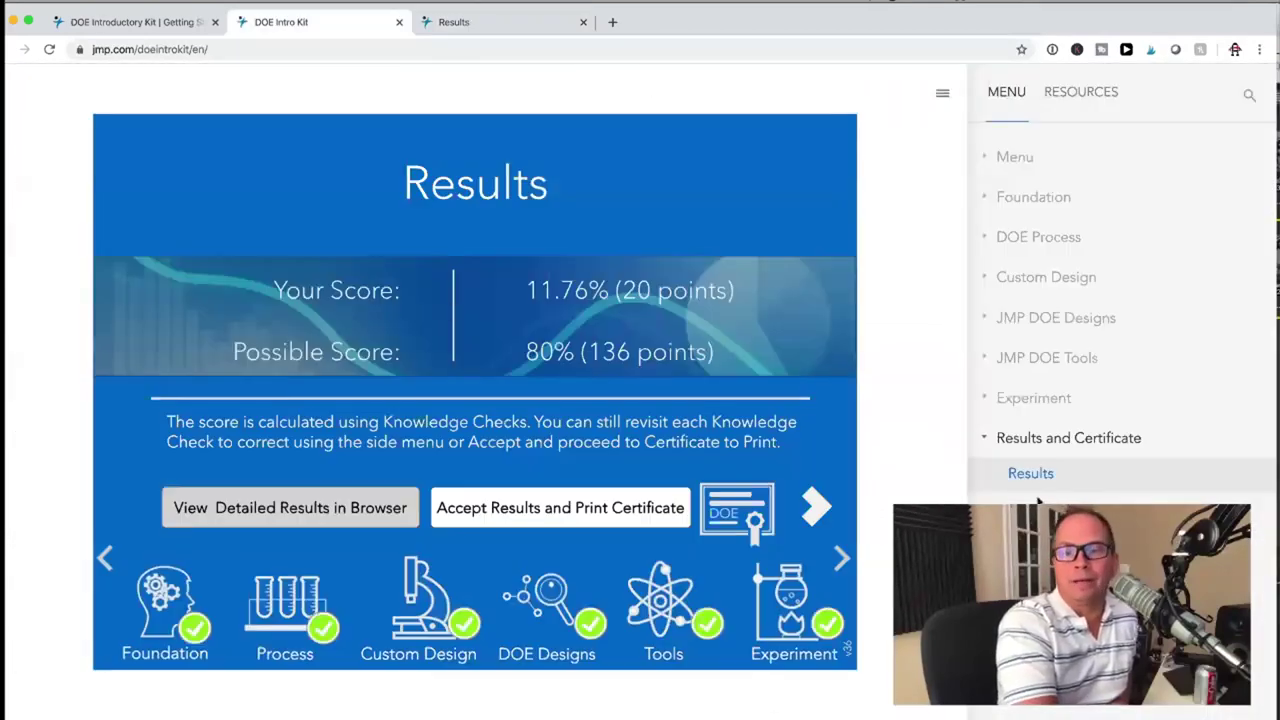
pyautogui.click(568, 506)
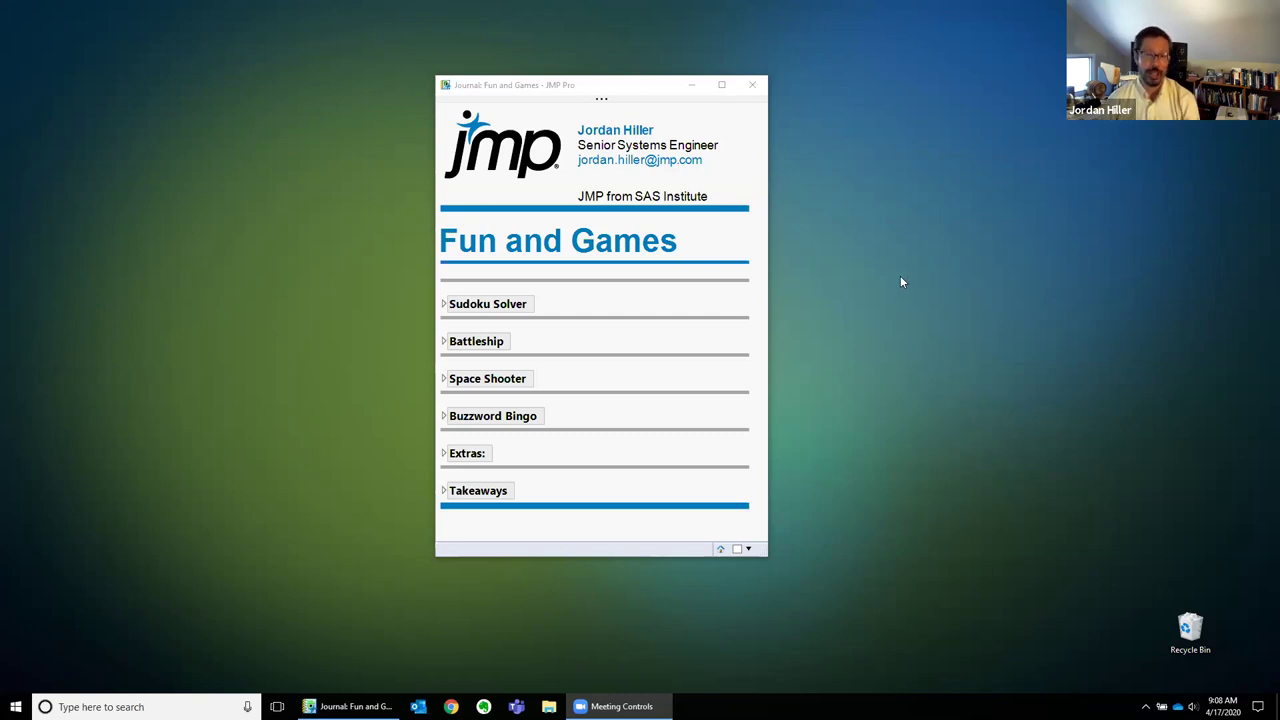
# Expand the journal's Sudoku Solver section and read the linked Sudoku Solver Add-In page in a maximized browser, putting the browser away when finished.
pyautogui.click(444, 305)
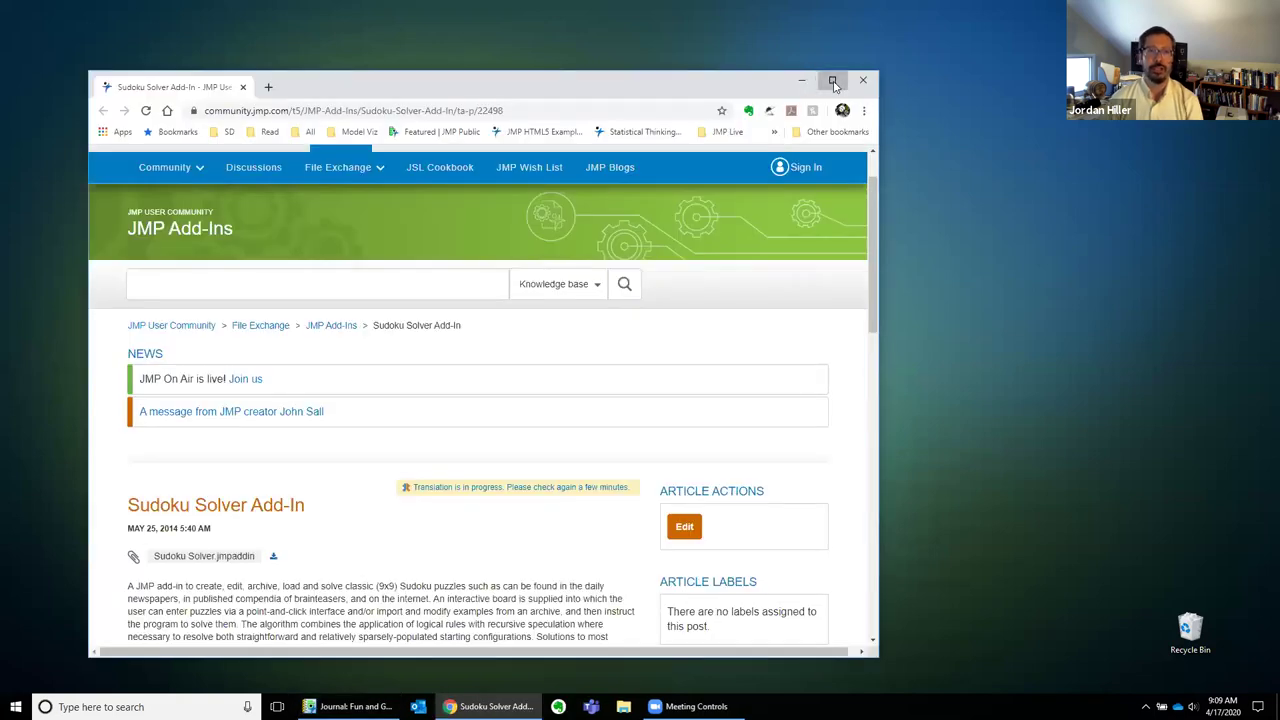
pyautogui.click(833, 81)
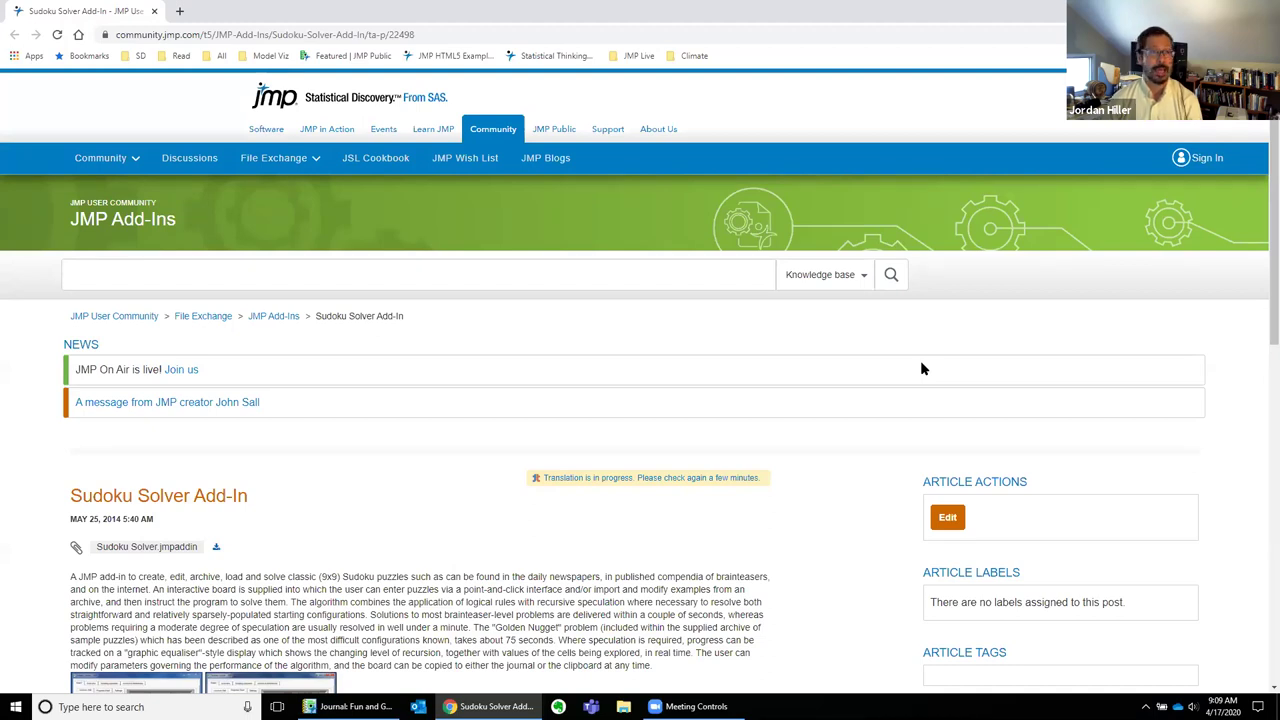
pyautogui.scroll(-2, 848, 445)
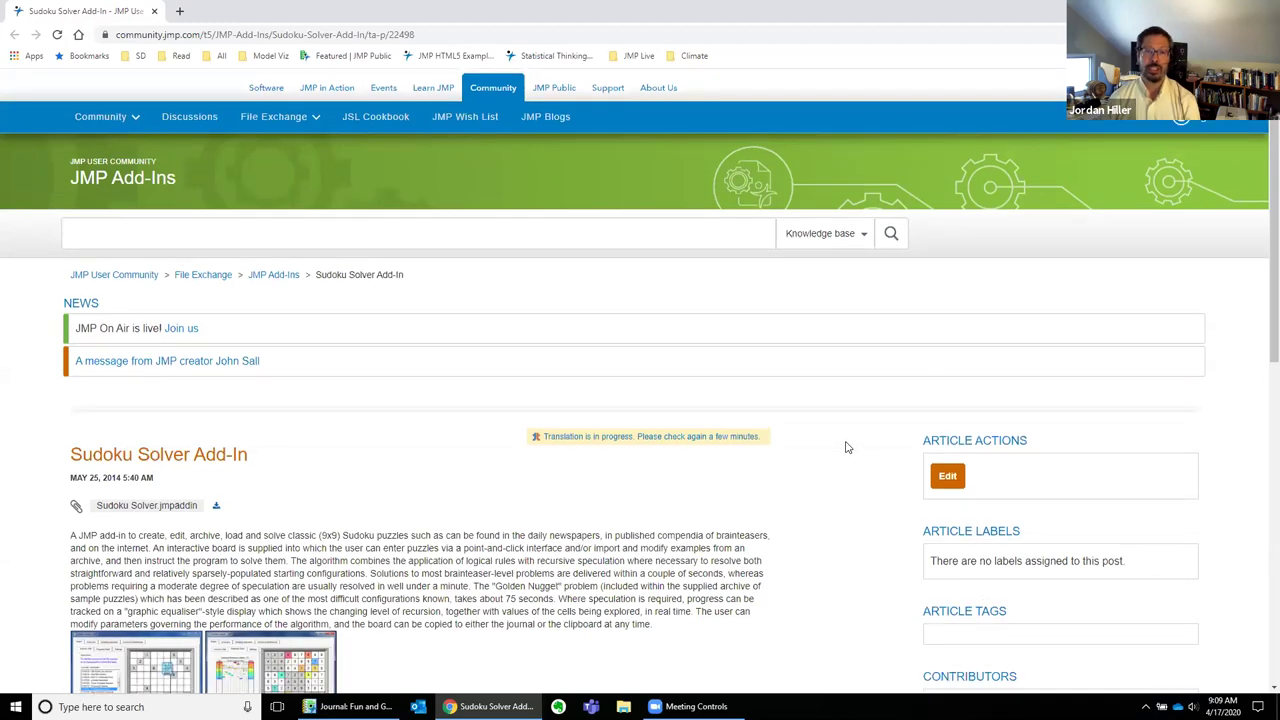
pyautogui.scroll(-1, 850, 441)
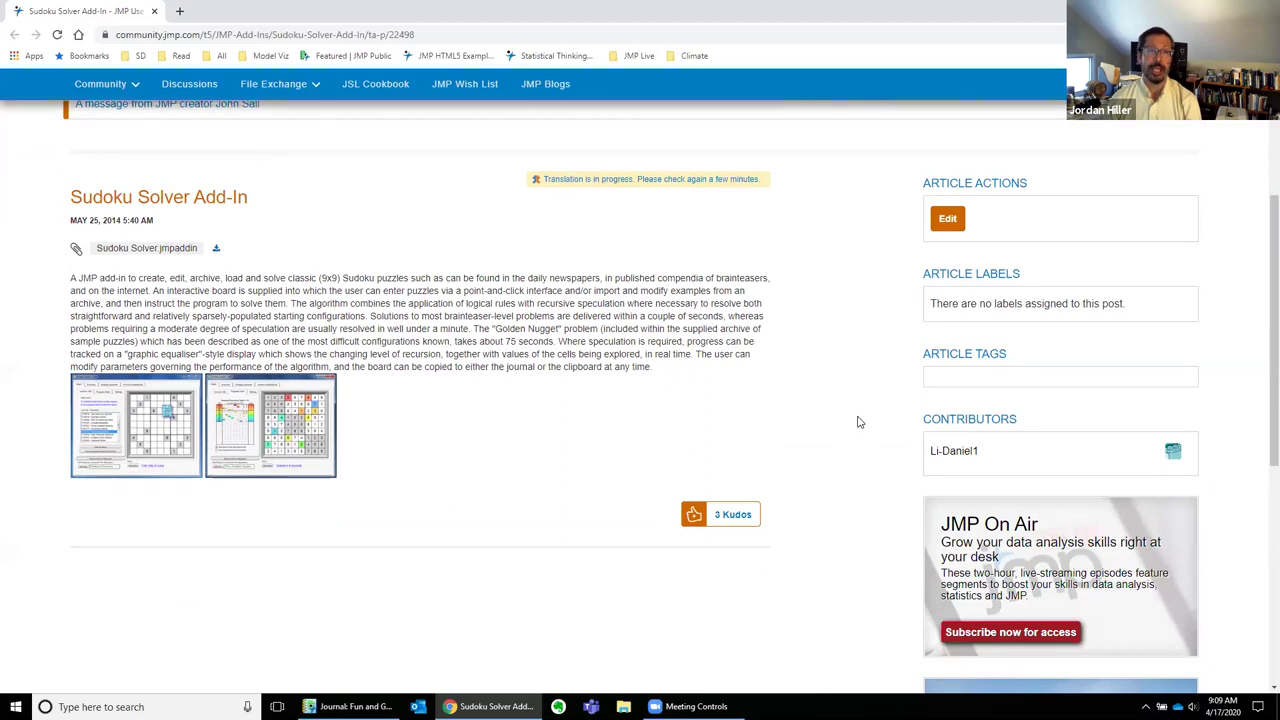
pyautogui.scroll(3, 857, 422)
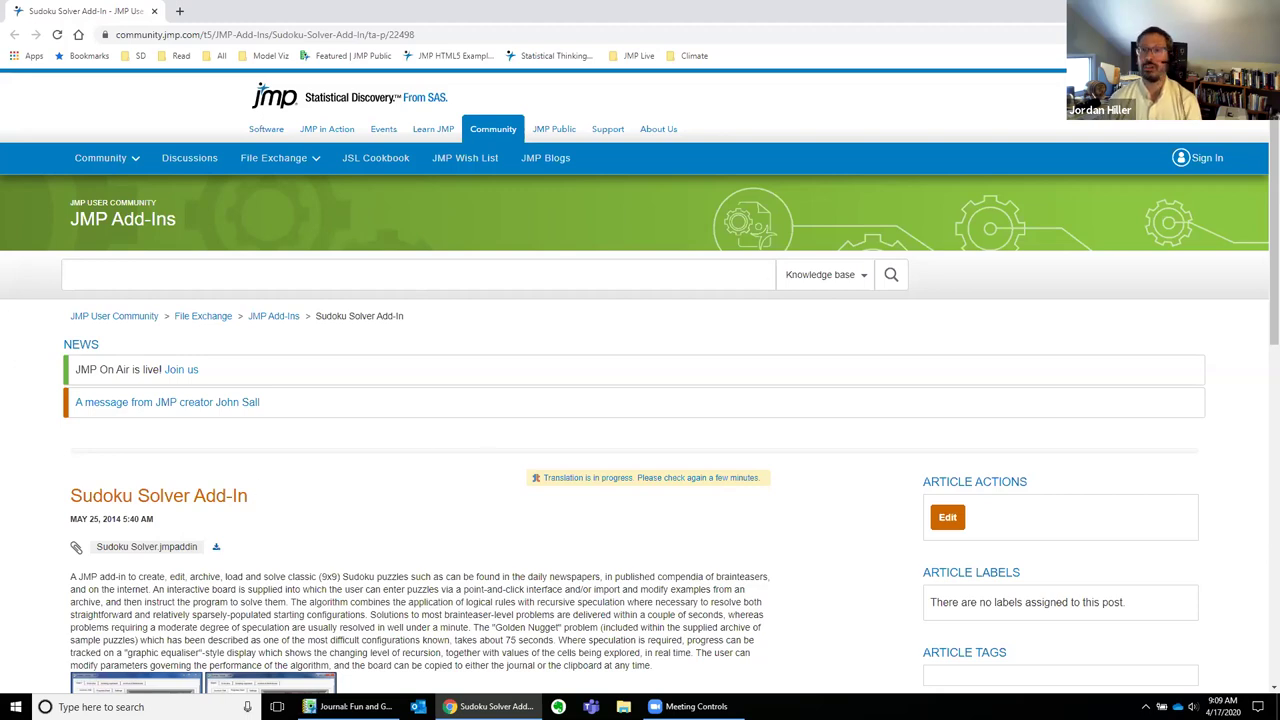
pyautogui.scroll(-2, 580, 466)
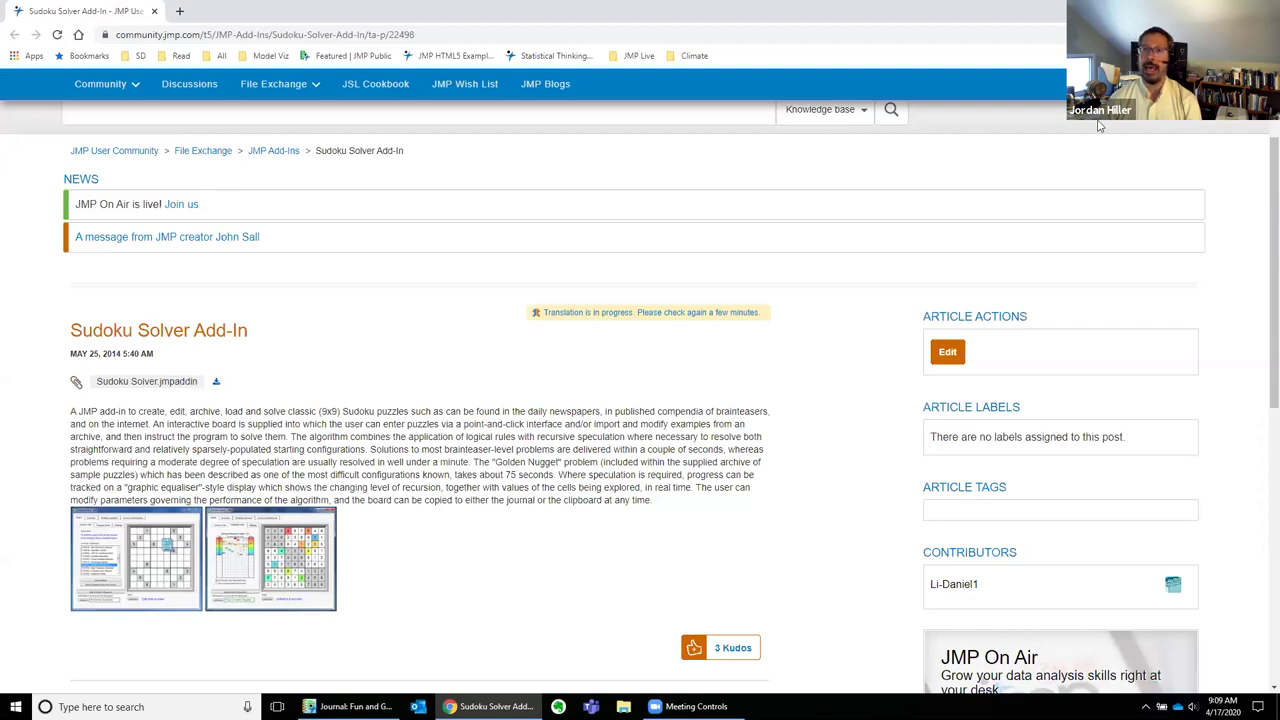
pyautogui.click(1165, 10)
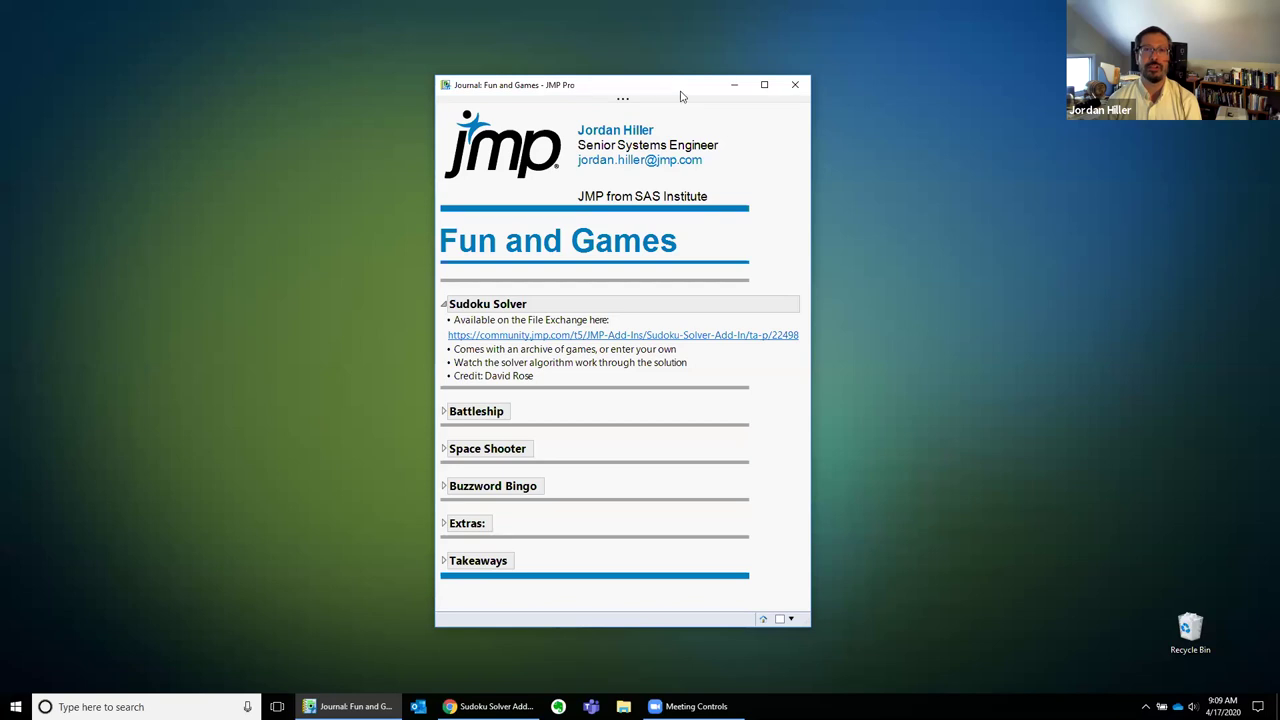
# Launch the Sudoku Solver add-in and minimize the Fun and Games journal.
pyautogui.moveTo(687, 104)
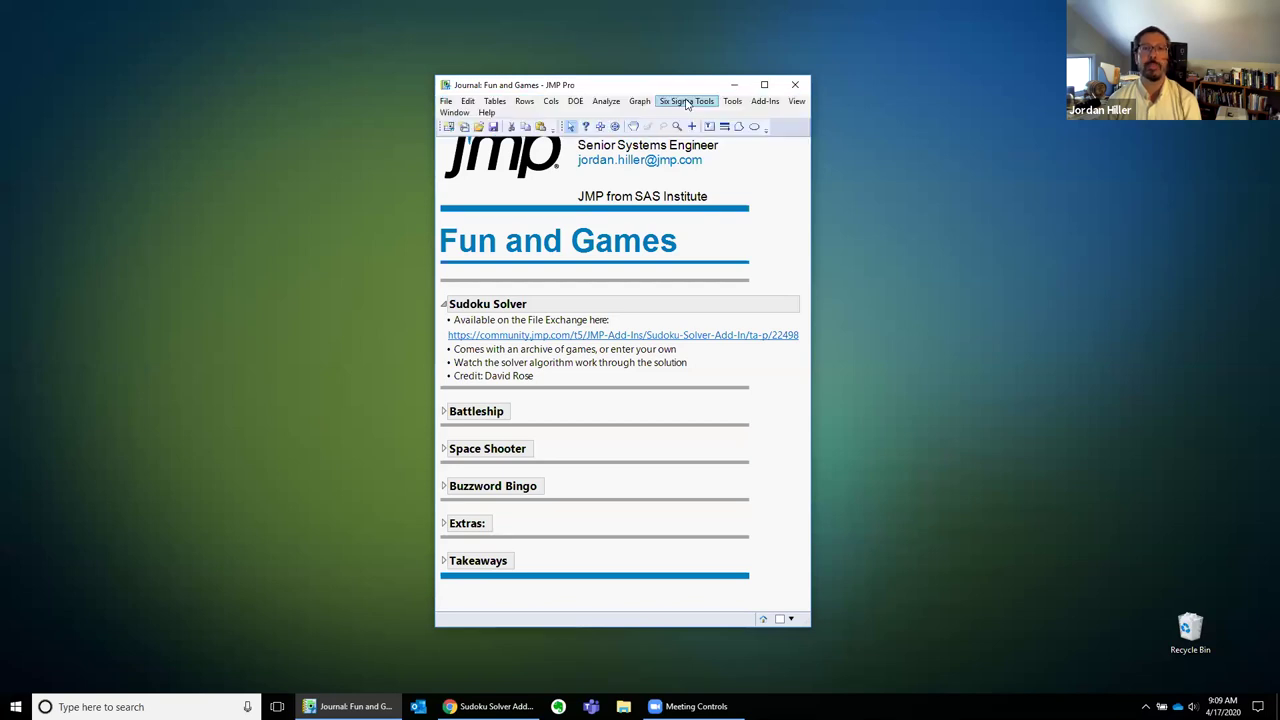
pyautogui.click(766, 102)
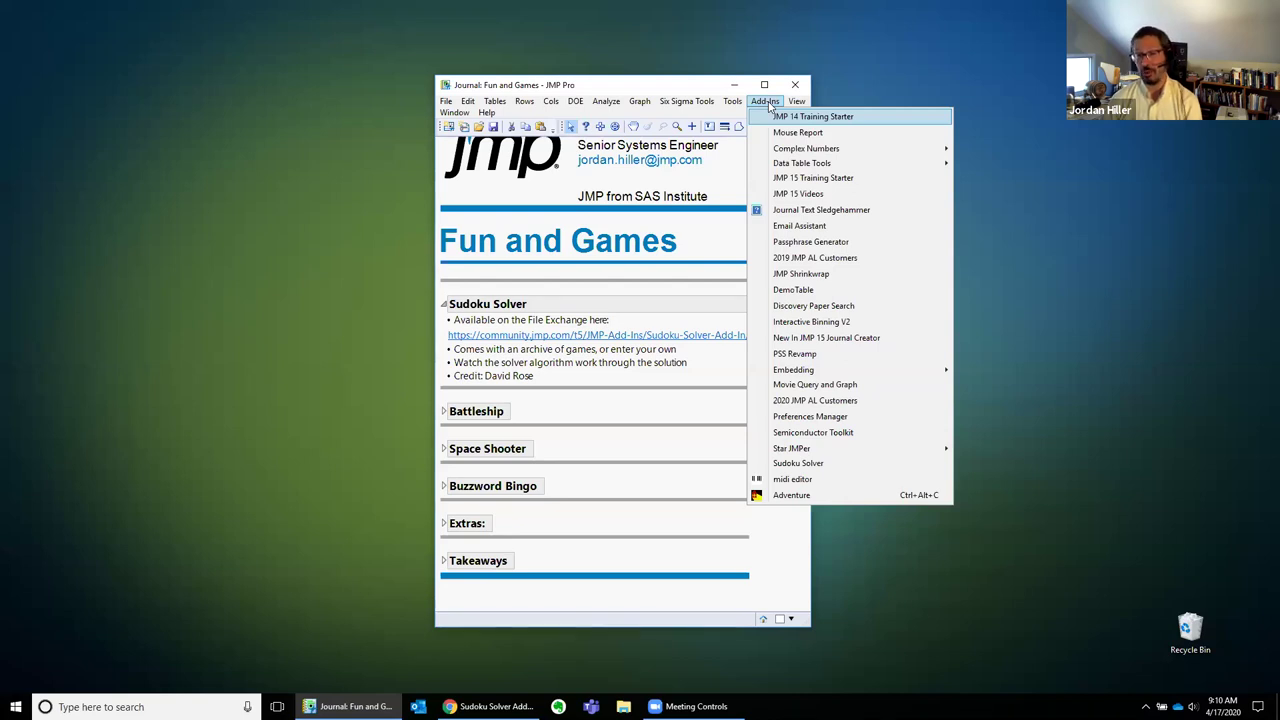
pyautogui.click(840, 466)
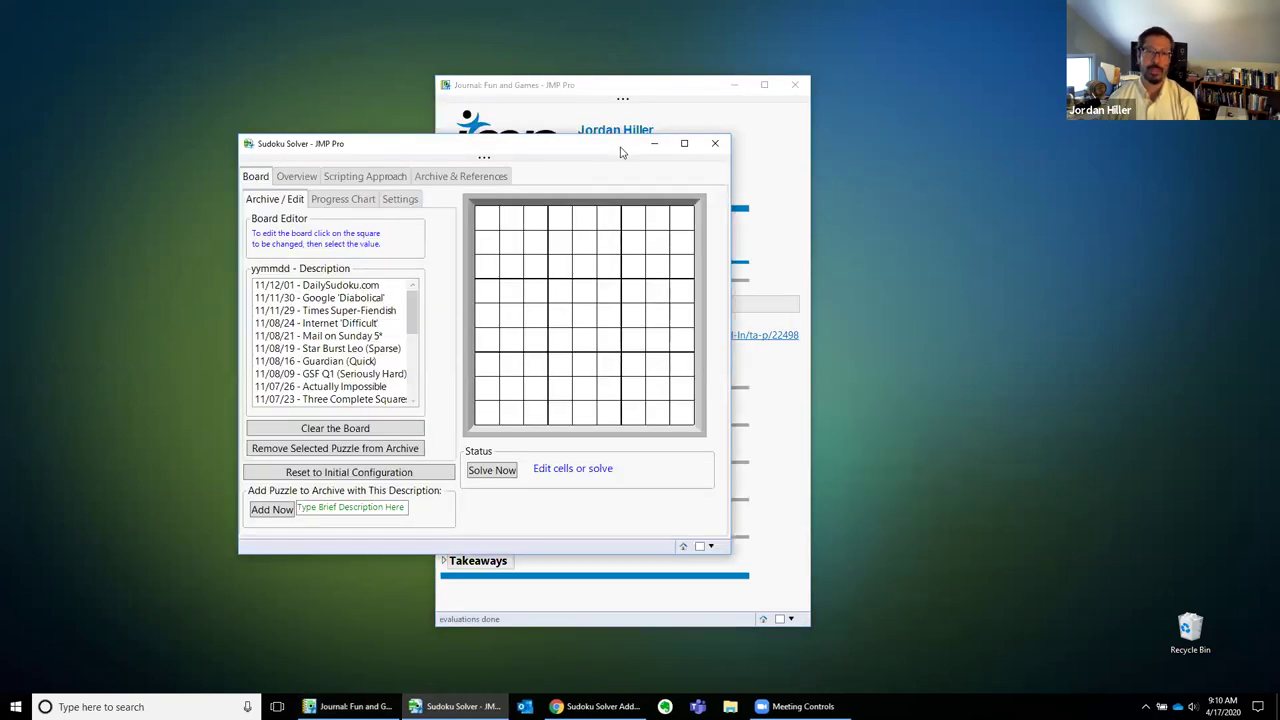
pyautogui.click(734, 86)
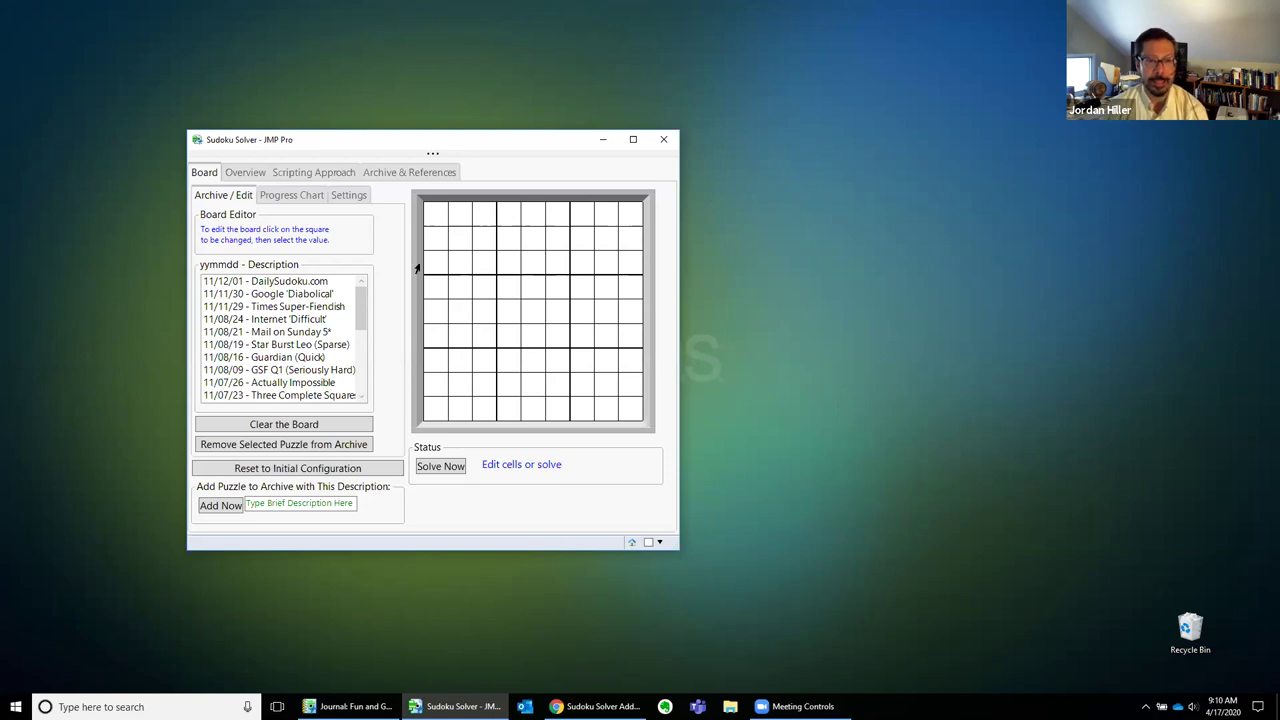
# Enter 5, 9, 6 and 3 in four separate squares of the empty Sudoku board, and clear the board.
pyautogui.click(458, 218)
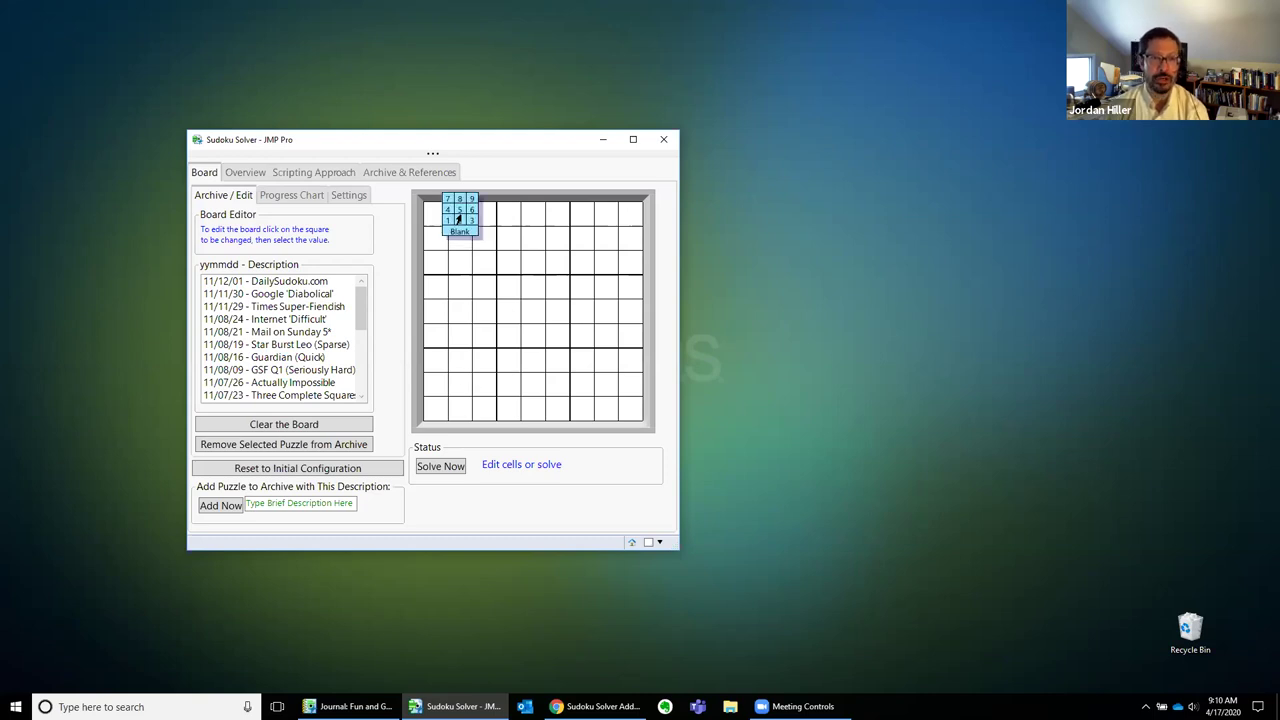
pyautogui.click(459, 212)
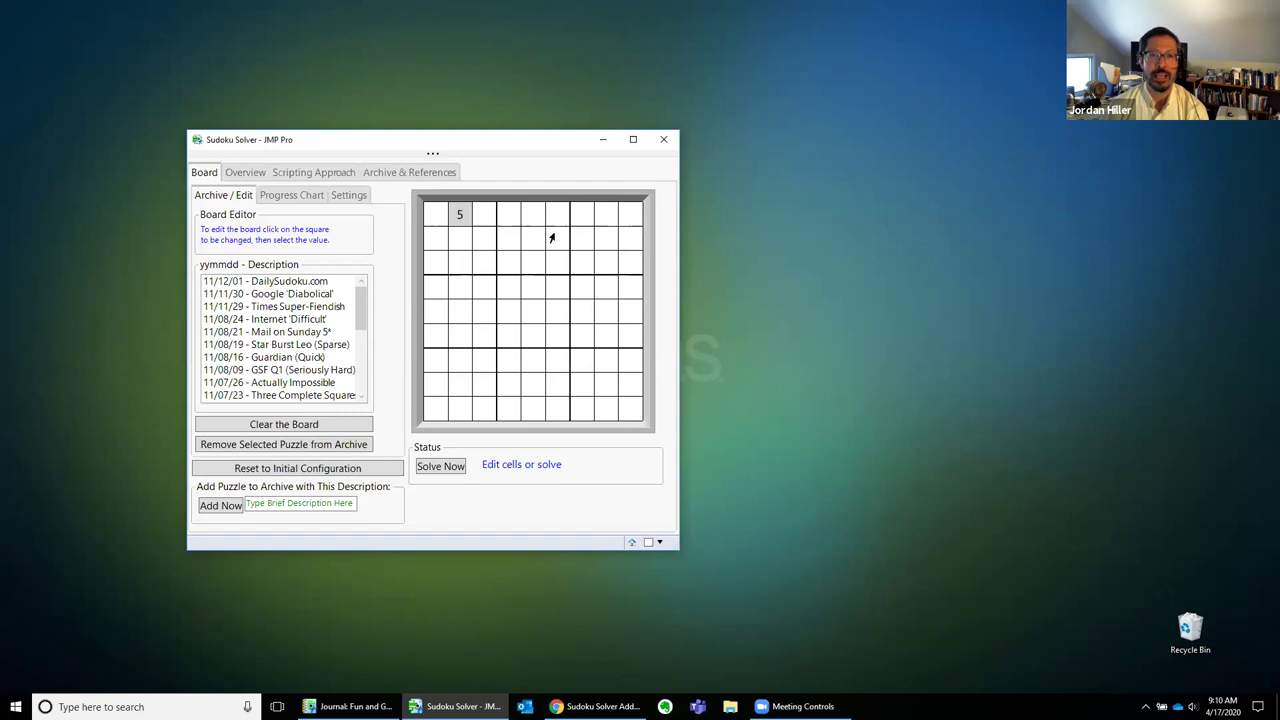
pyautogui.click(557, 239)
pyautogui.click(565, 228)
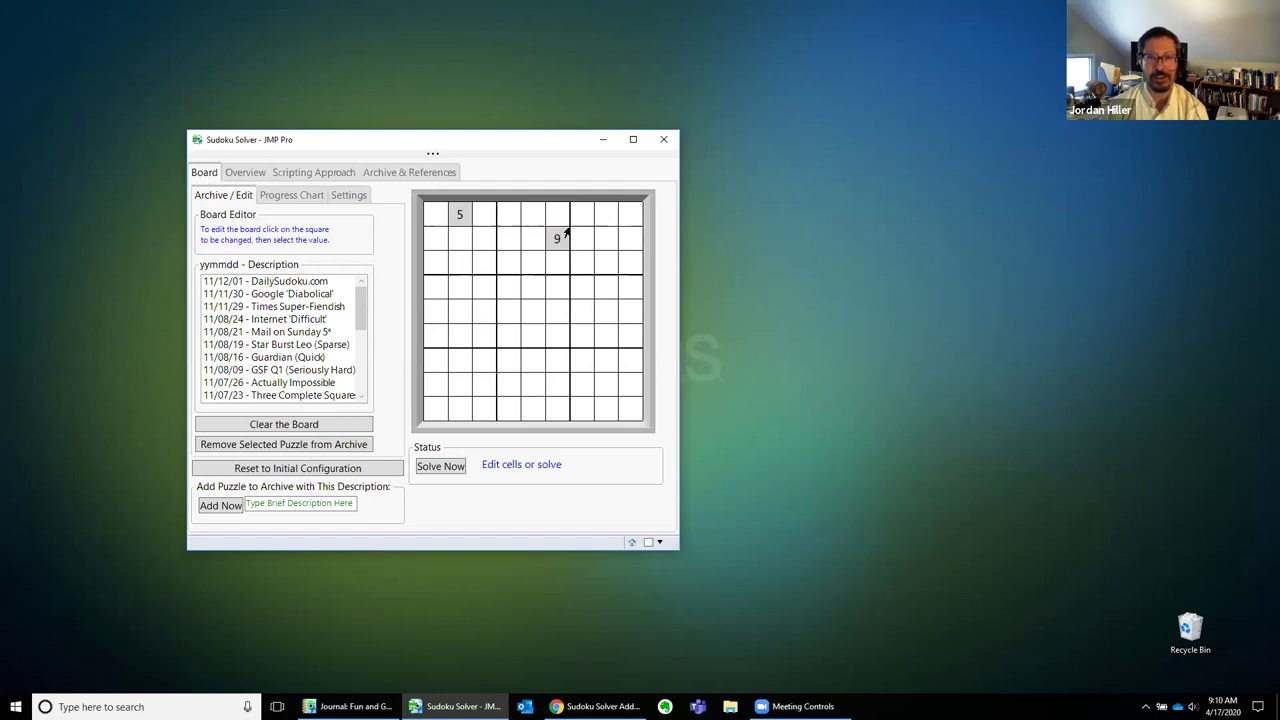
pyautogui.click(555, 341)
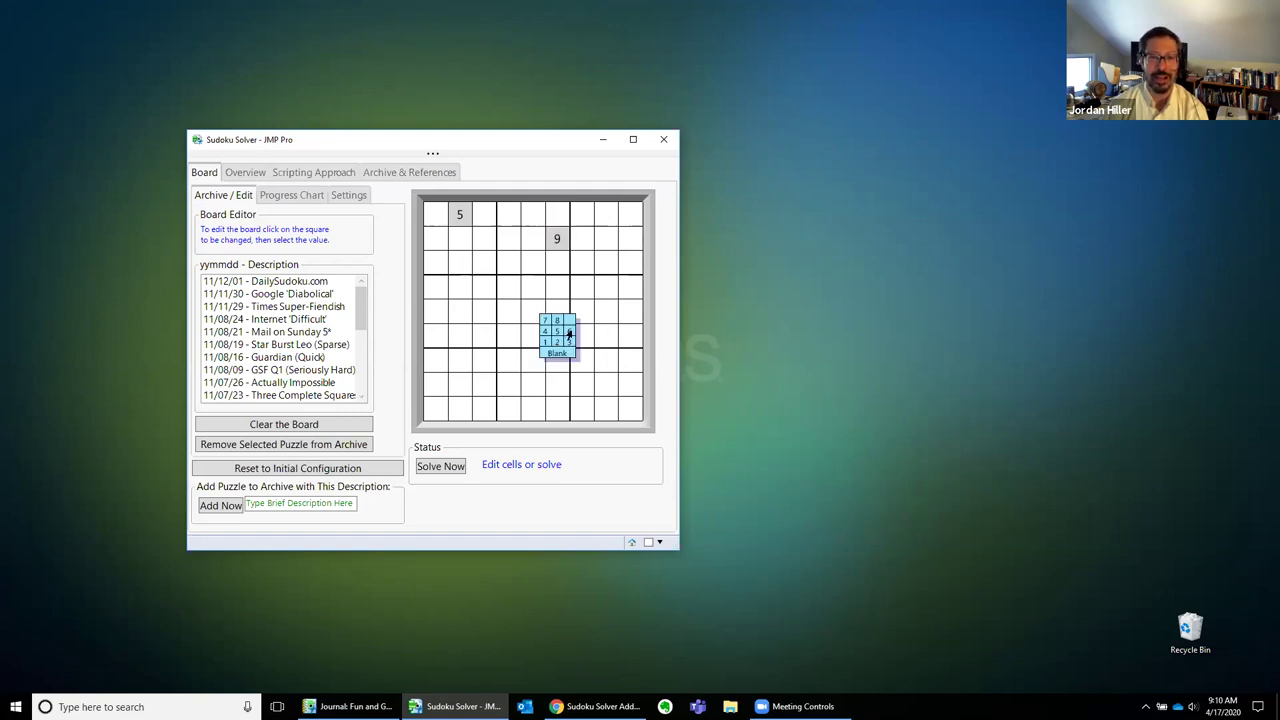
pyautogui.click(568, 334)
pyautogui.click(531, 388)
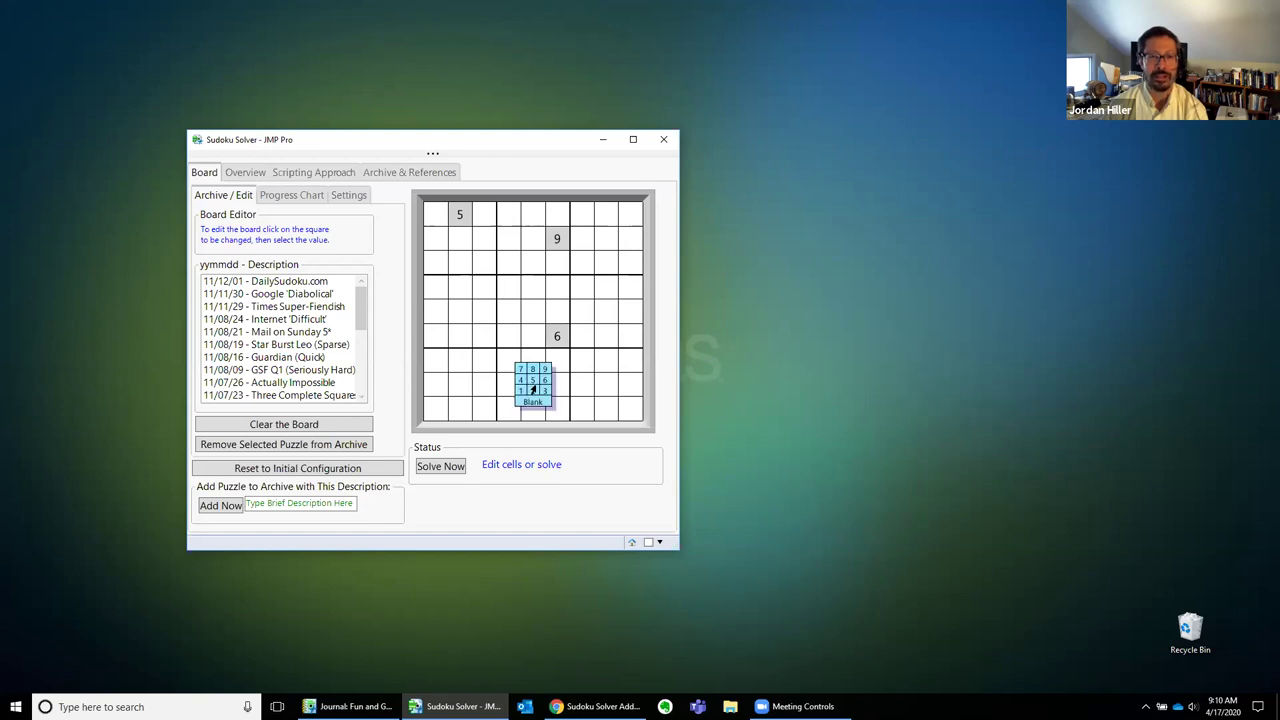
pyautogui.click(545, 397)
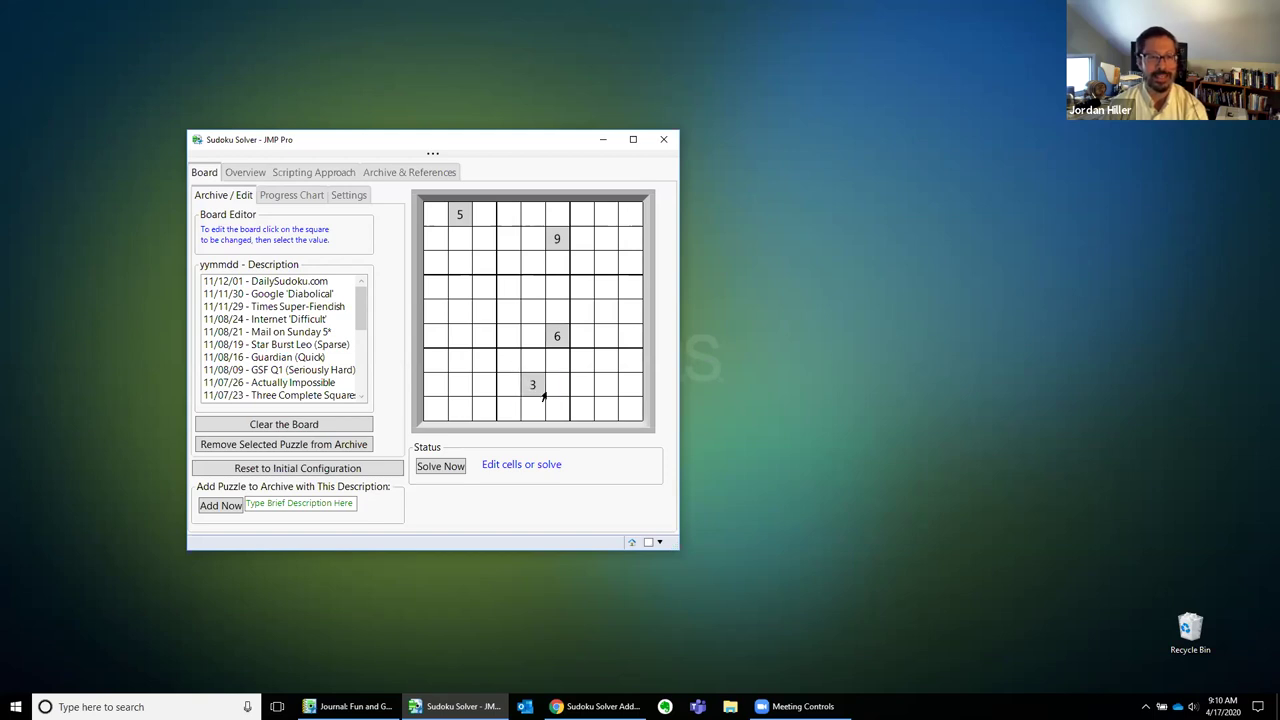
pyautogui.click(357, 426)
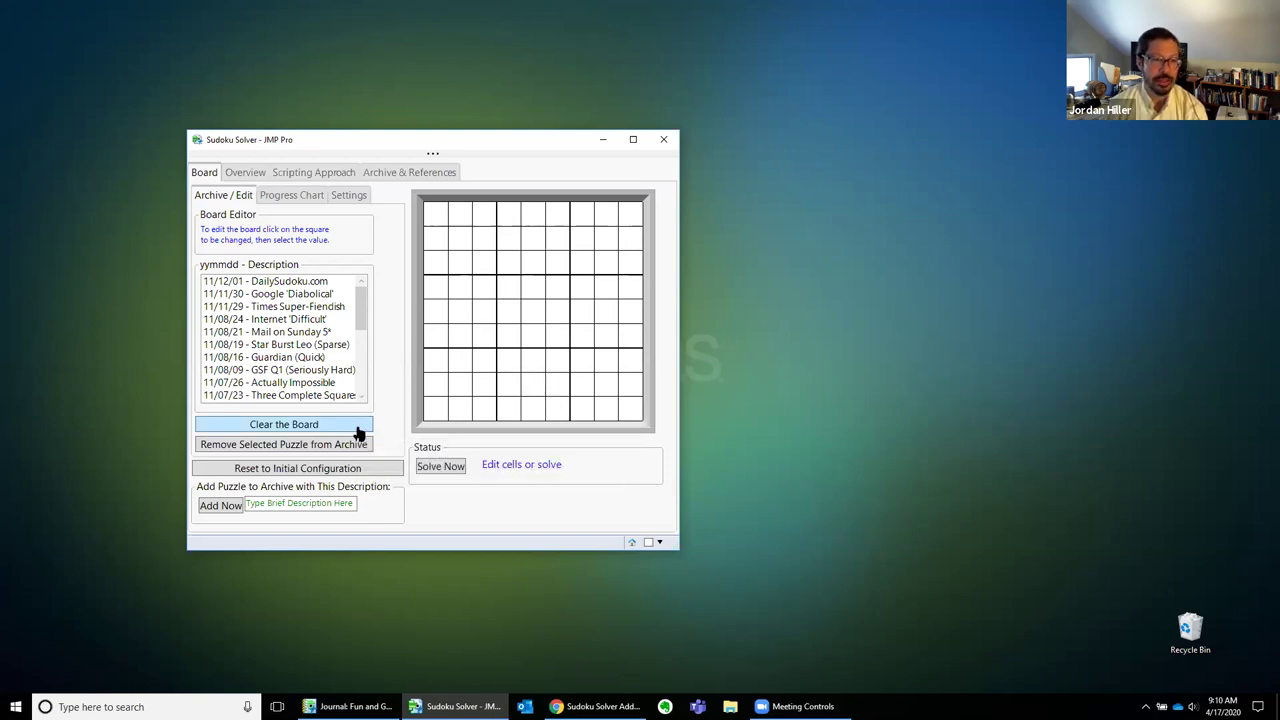
# Solve the archived Google 'Diabolical' puzzle and clear the board.
pyautogui.moveTo(365, 313)
pyautogui.mouseDown()
pyautogui.moveTo(363, 380)
pyautogui.moveTo(363, 297)
pyautogui.mouseUp()
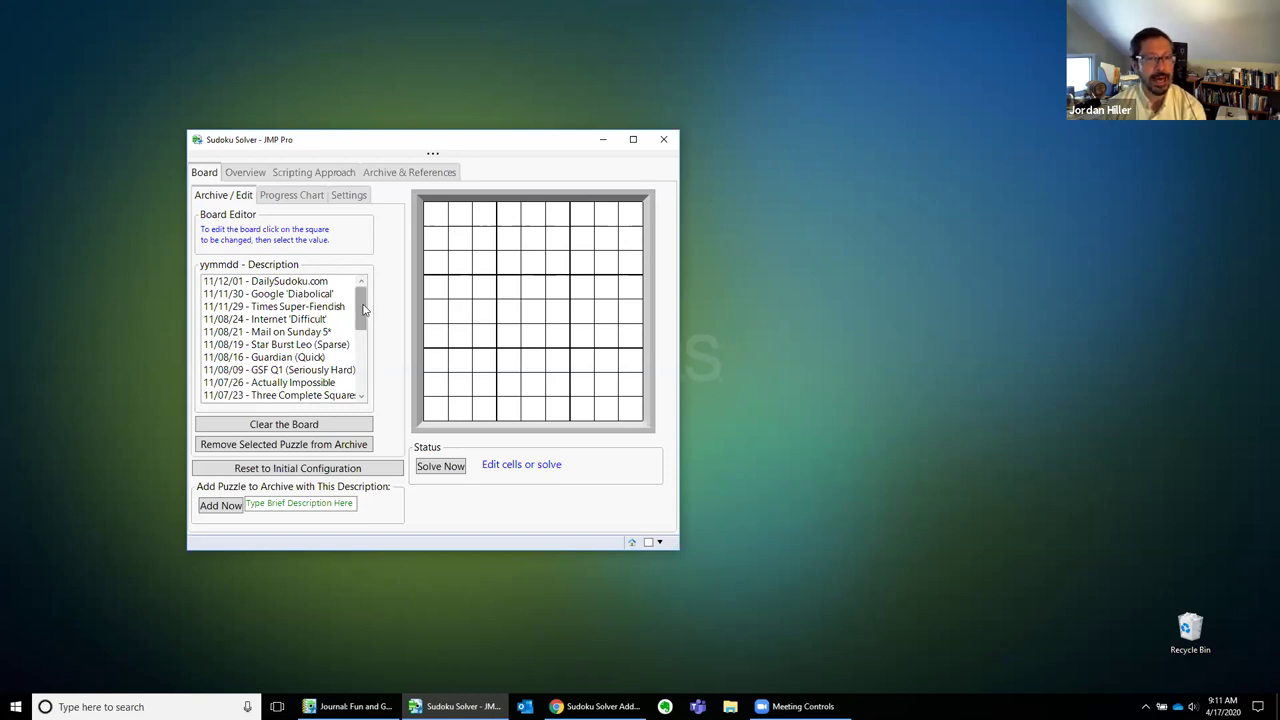
pyautogui.click(308, 296)
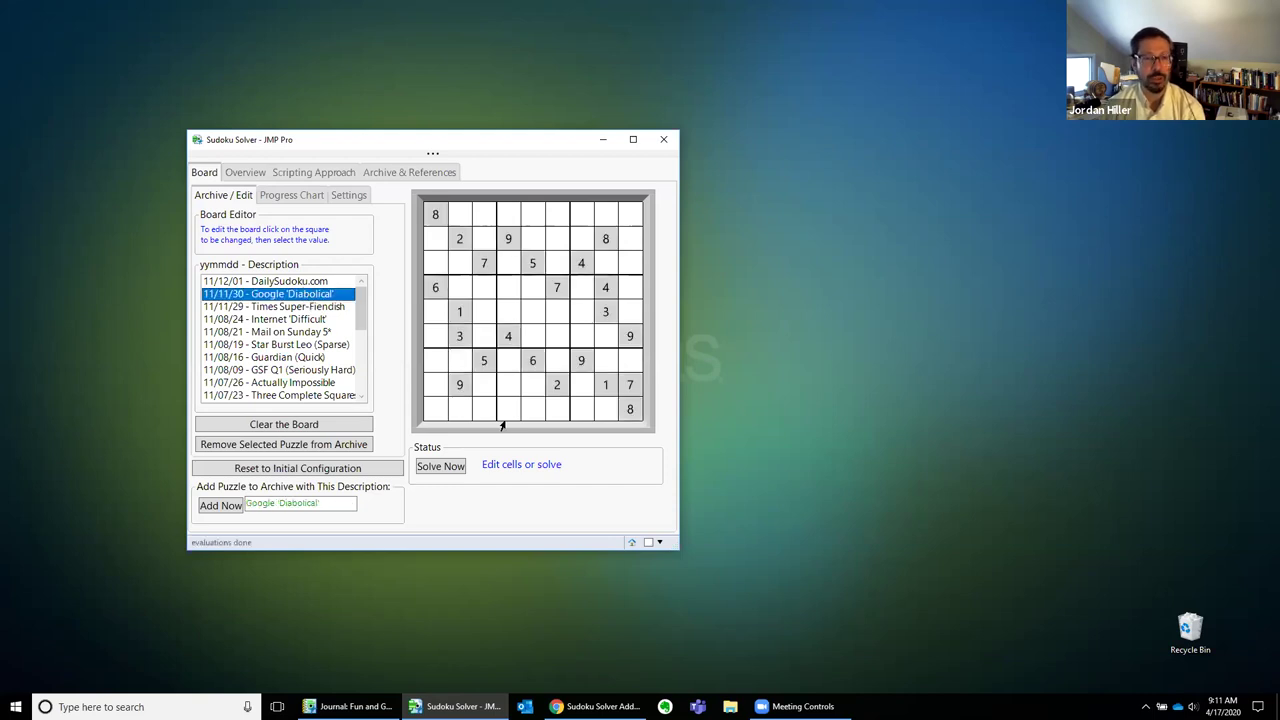
pyautogui.click(452, 468)
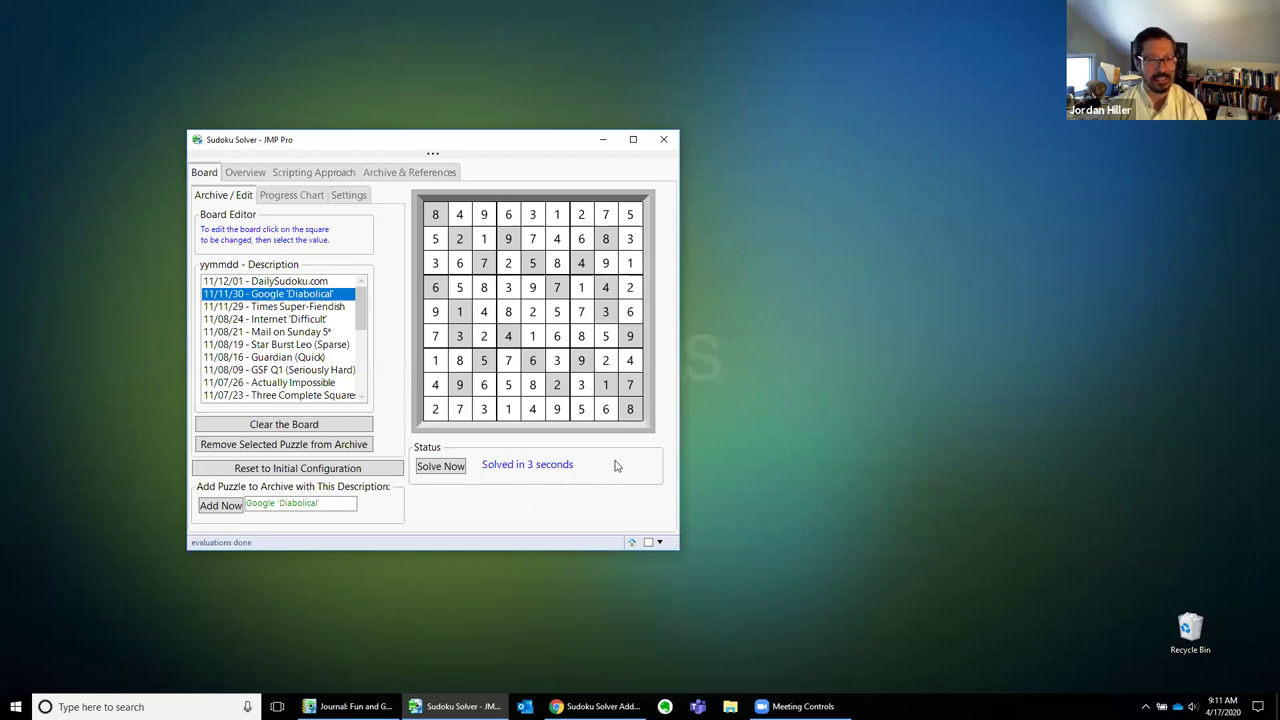
pyautogui.click(270, 429)
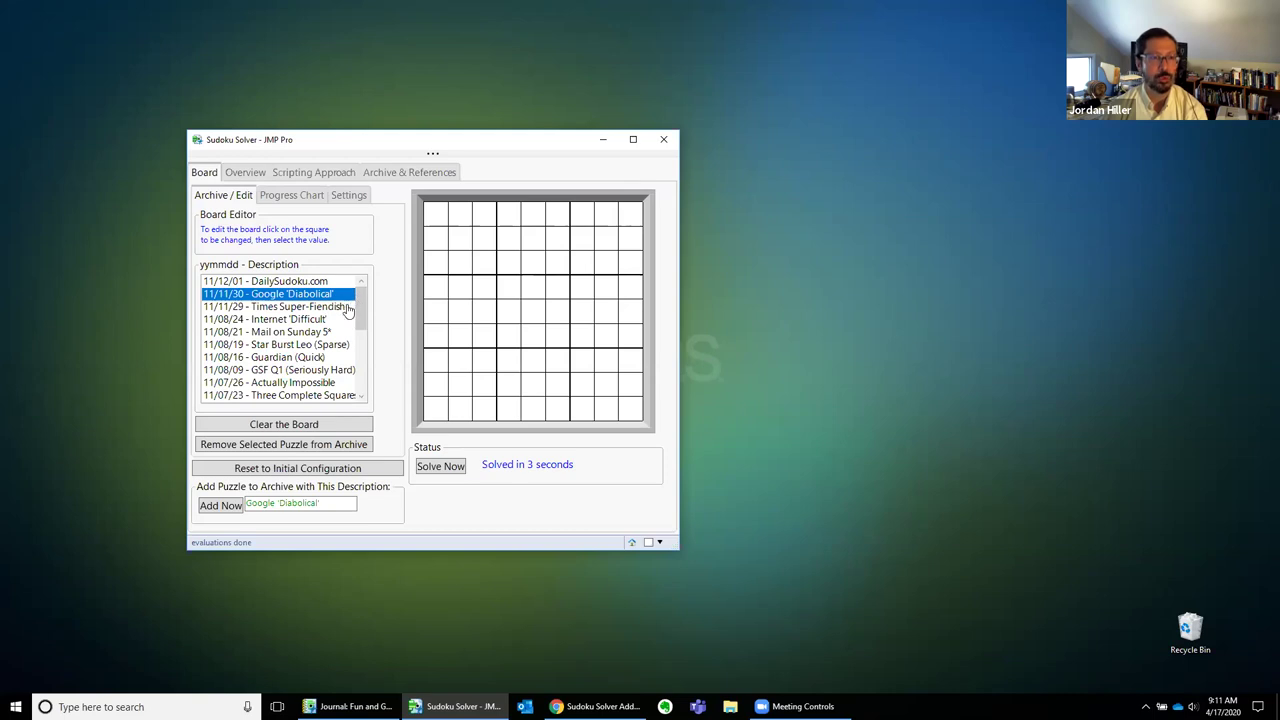
# Load the GSF Q1 (Seriously Hard) puzzle and solve it with speculative cells individually colored and the puzzle name and row/column IDs shown.
pyautogui.click(269, 370)
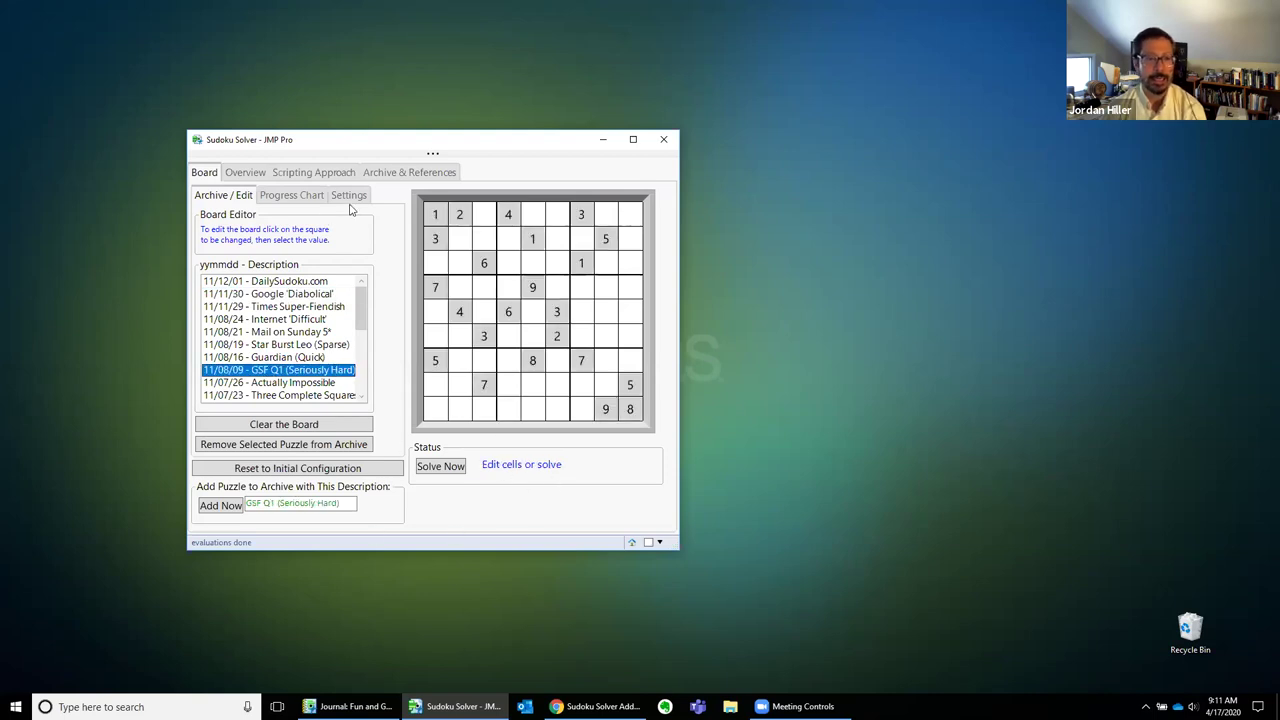
pyautogui.click(290, 197)
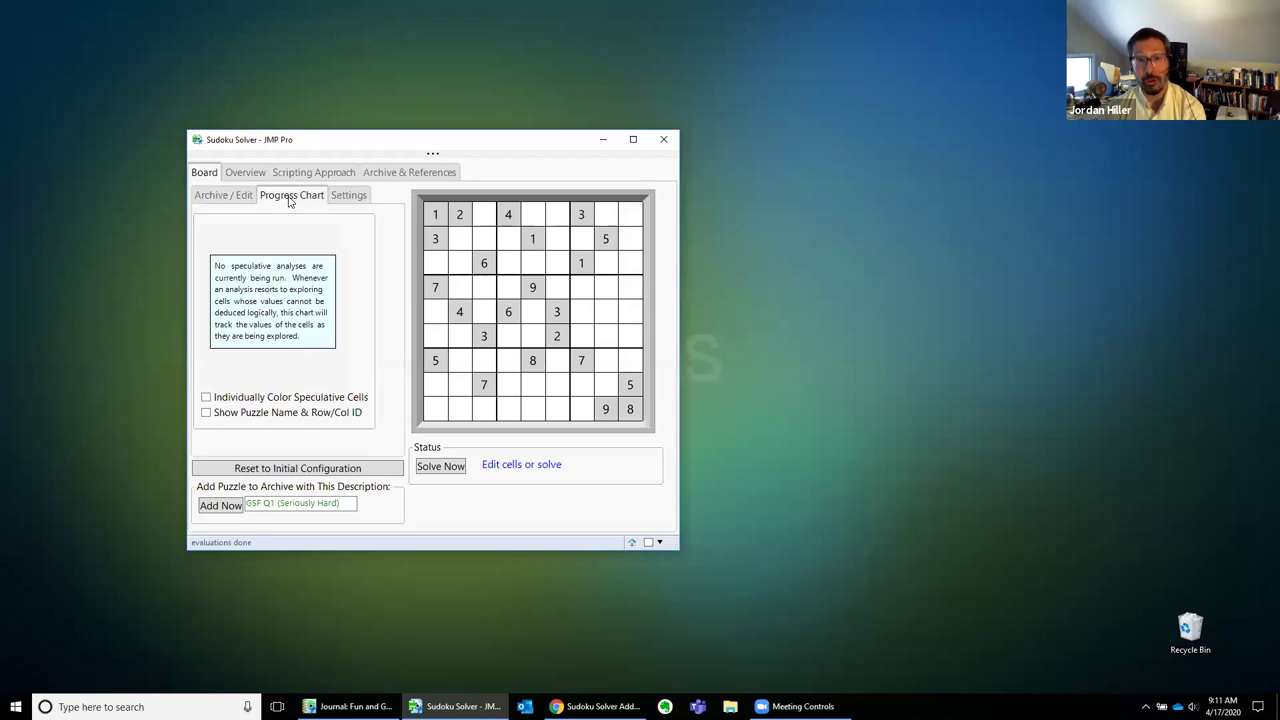
pyautogui.click(205, 398)
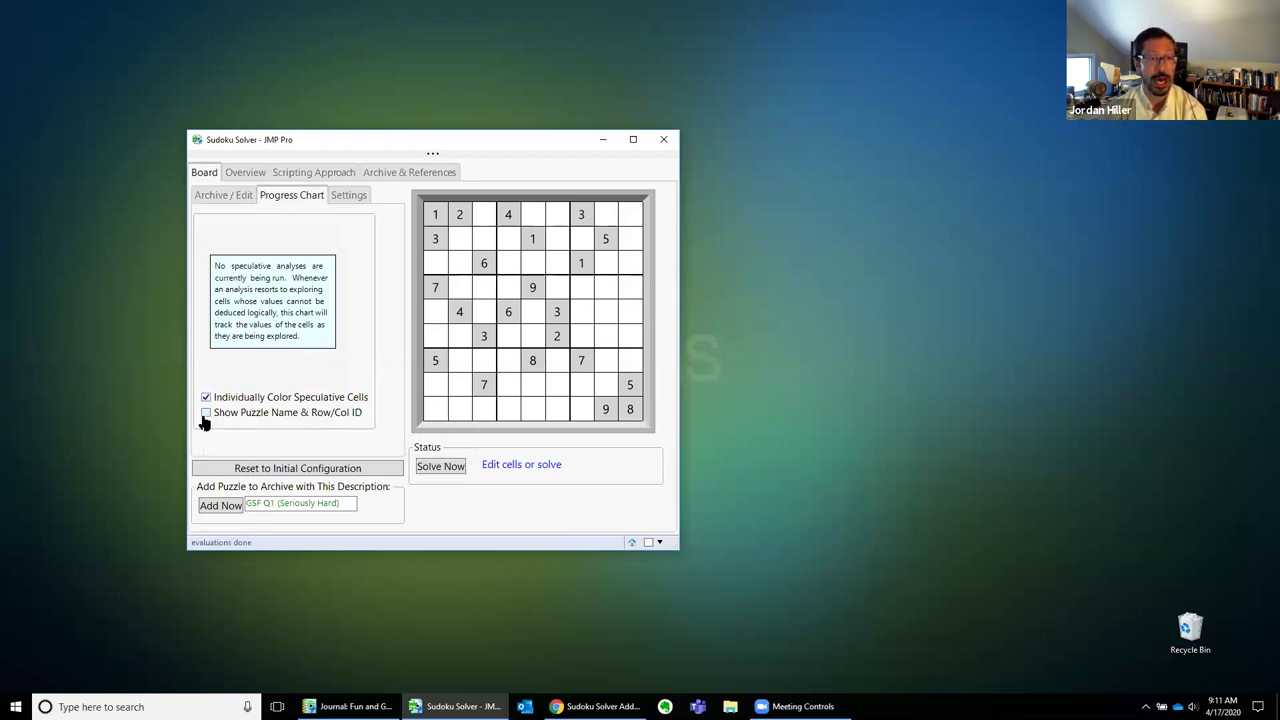
pyautogui.click(204, 414)
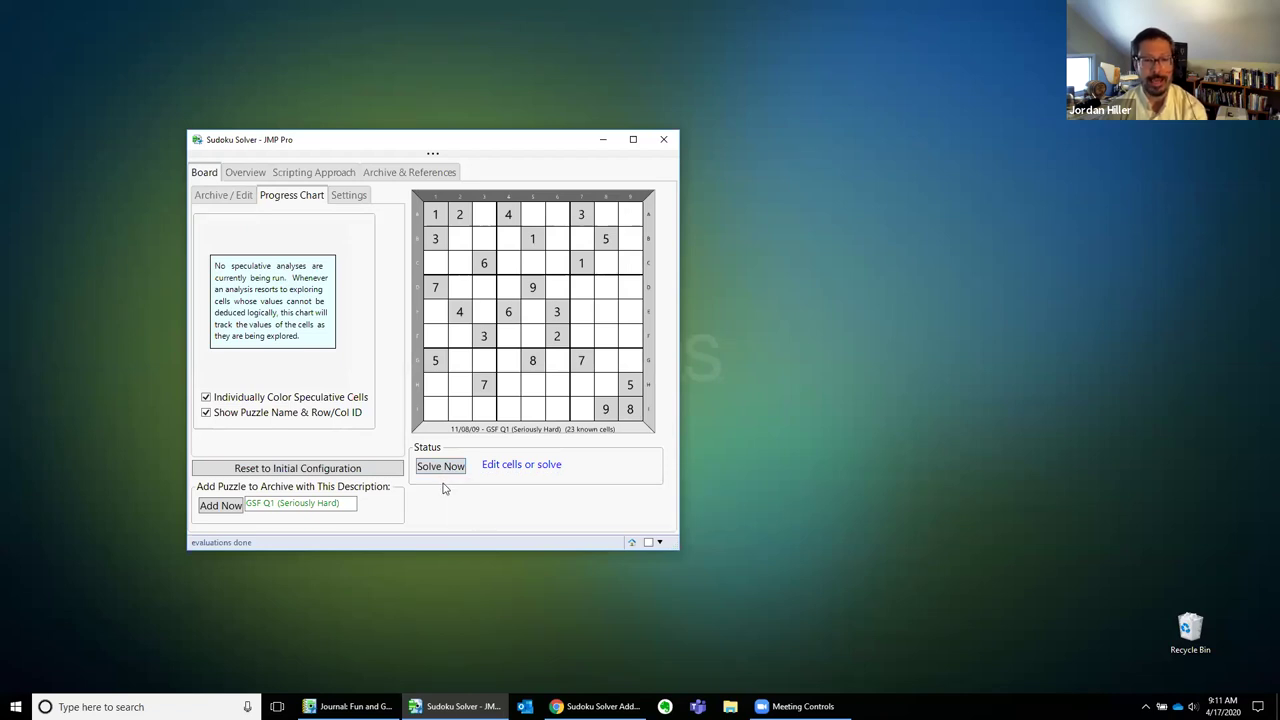
pyautogui.click(438, 469)
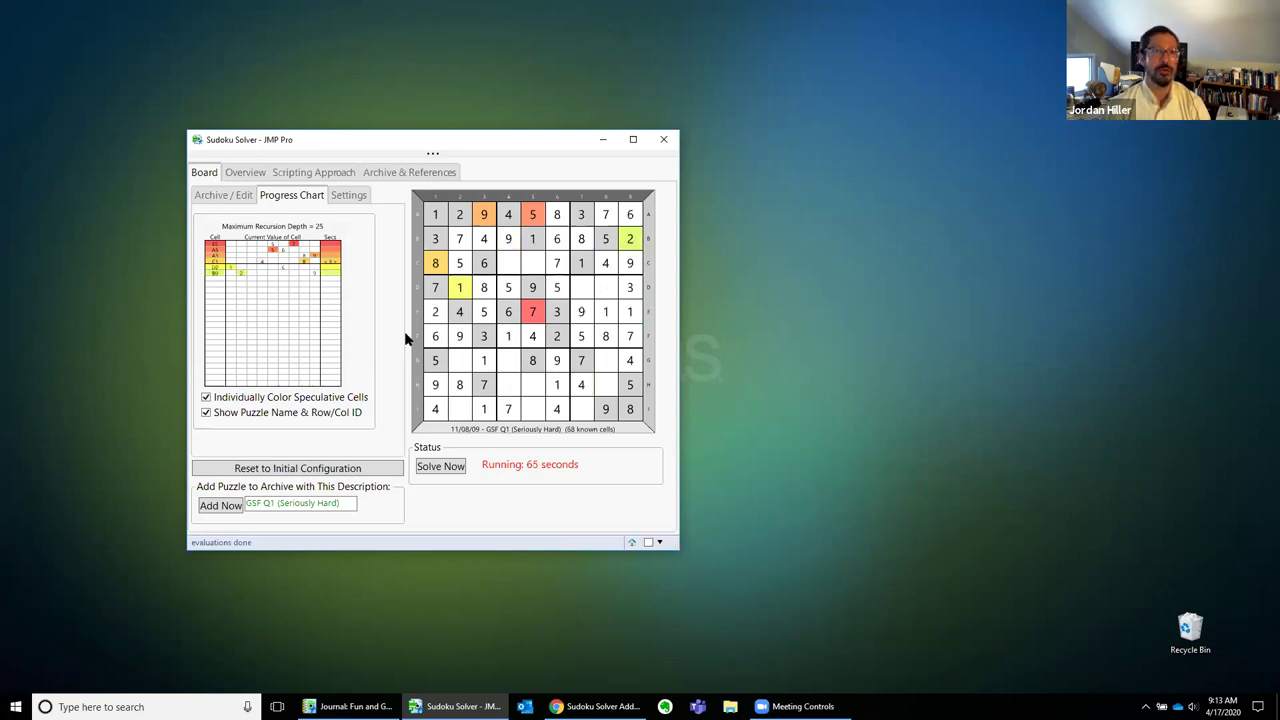
# View the solver's settings, decline to raise the time limit and rerun, and keep the Depth 4 limit at 3 seconds.
pyautogui.click(350, 196)
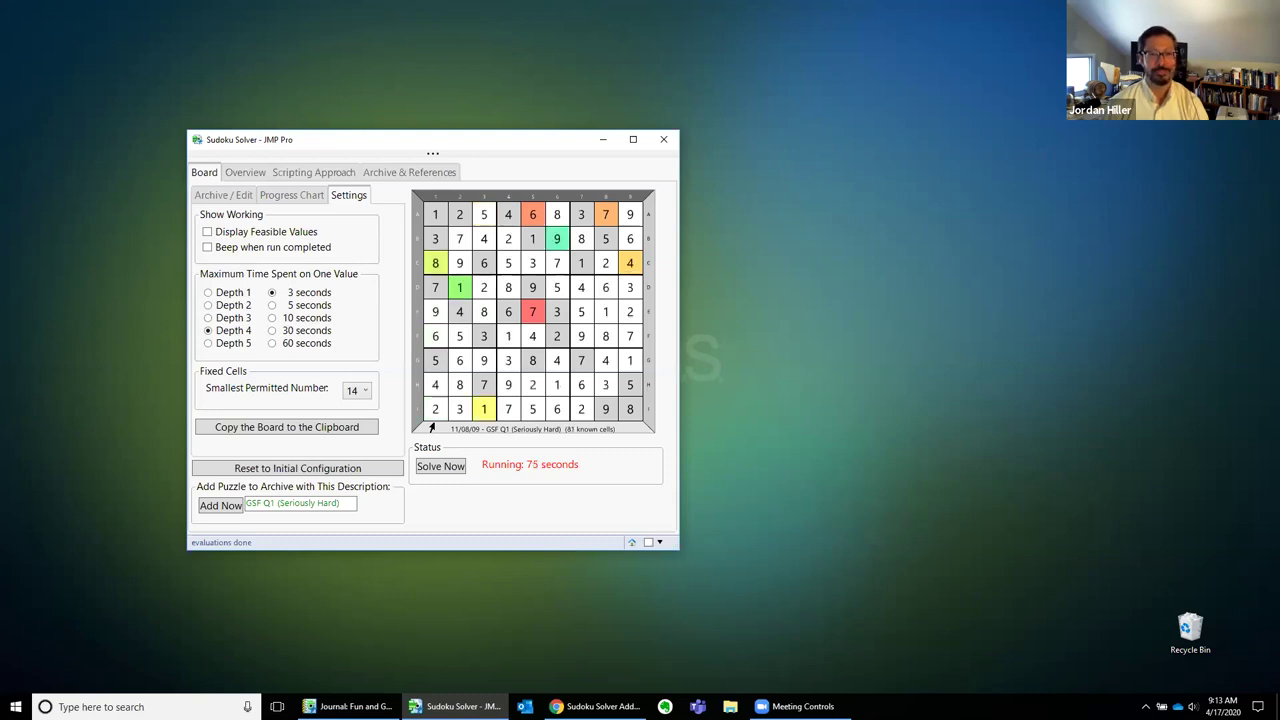
pyautogui.click(245, 197)
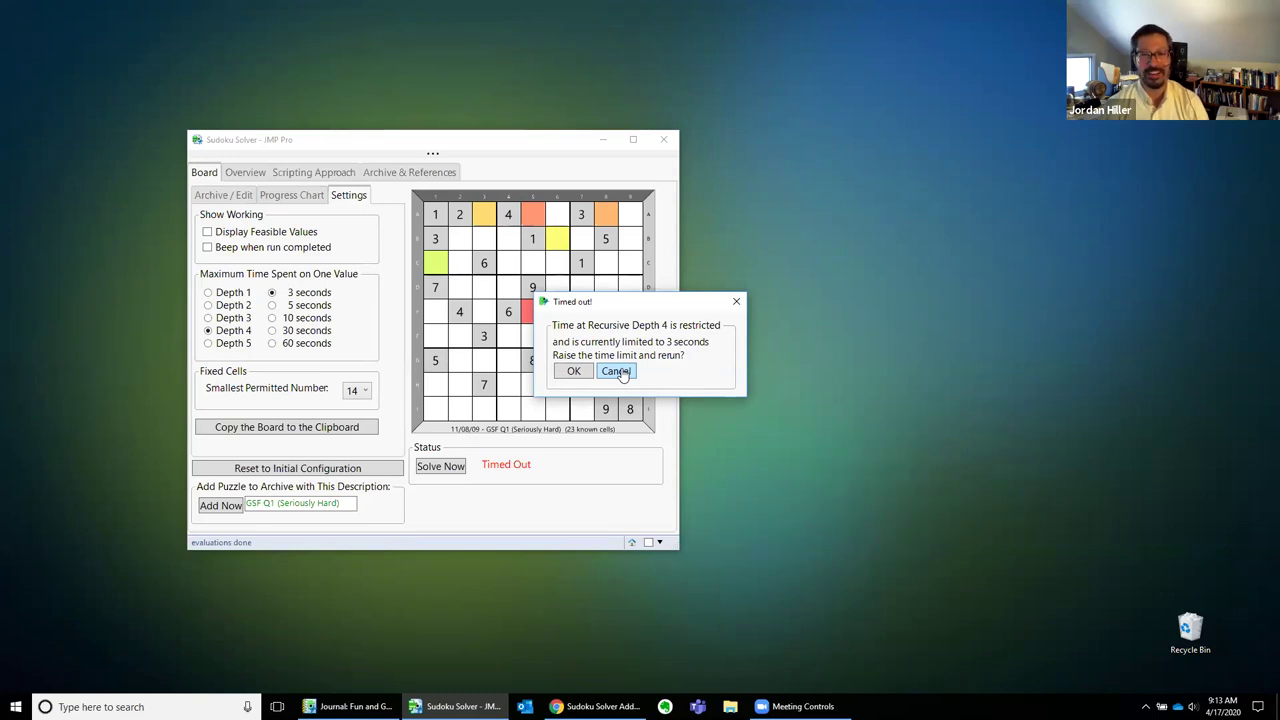
pyautogui.click(617, 371)
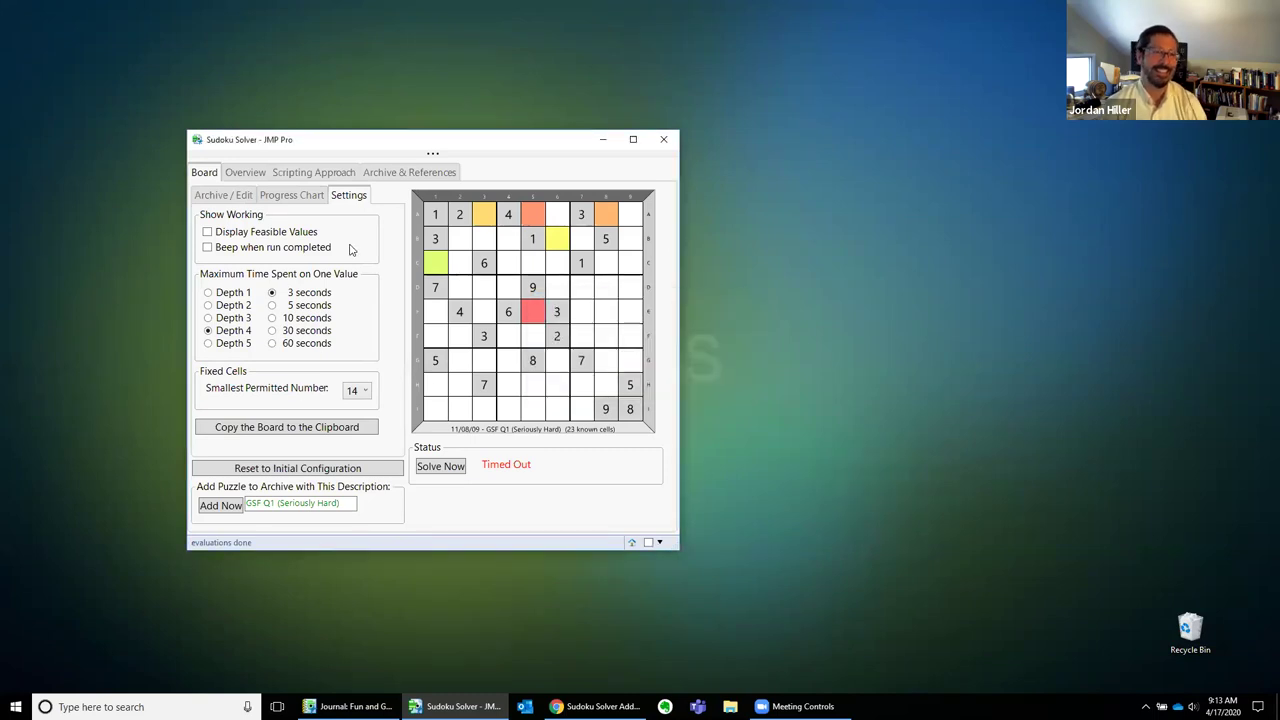
pyautogui.click(271, 292)
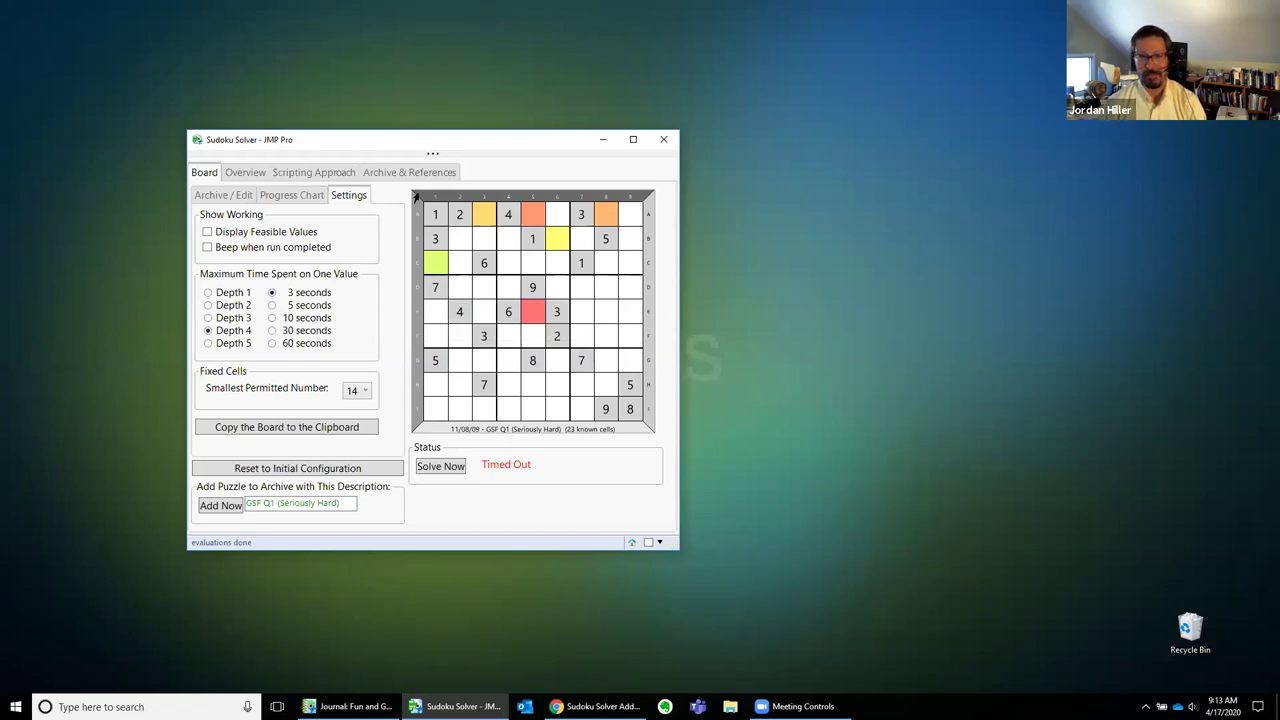
# Close the Sudoku Solver, bring back the Fun and Games journal and reposition its window.
pyautogui.click(668, 141)
pyautogui.click(350, 706)
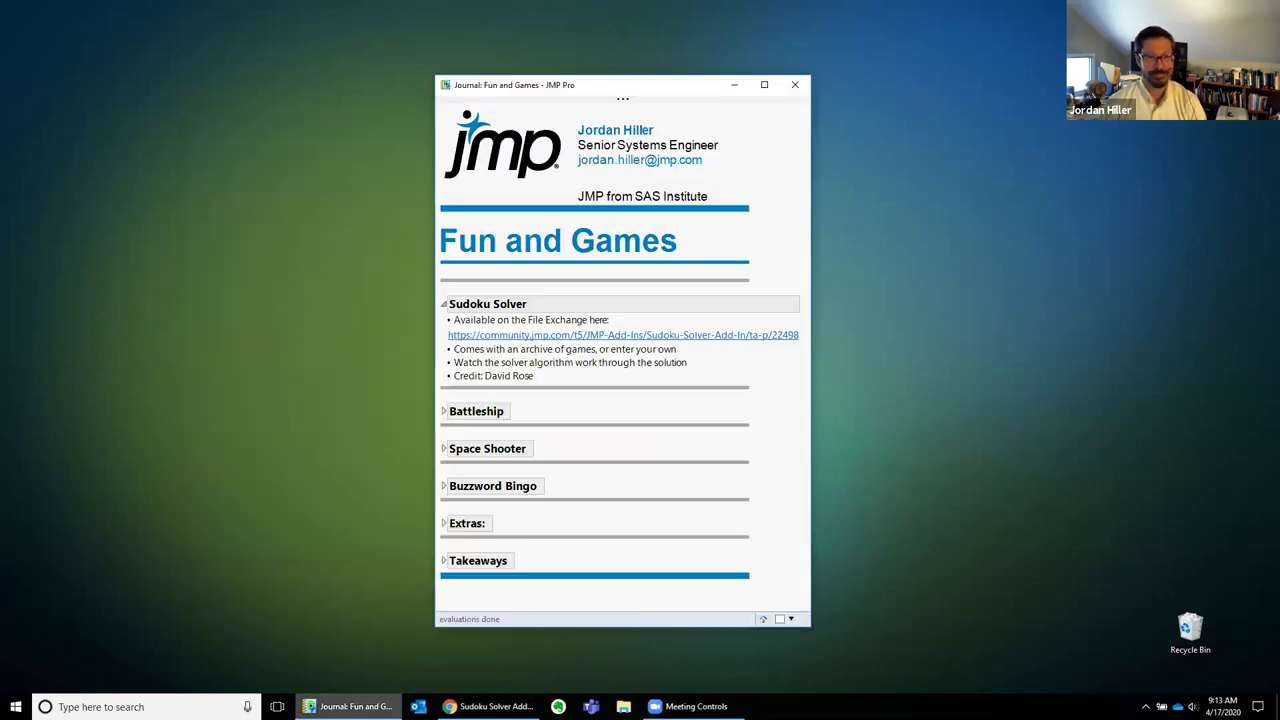
pyautogui.moveTo(553, 87); pyautogui.dragTo(465, 74)
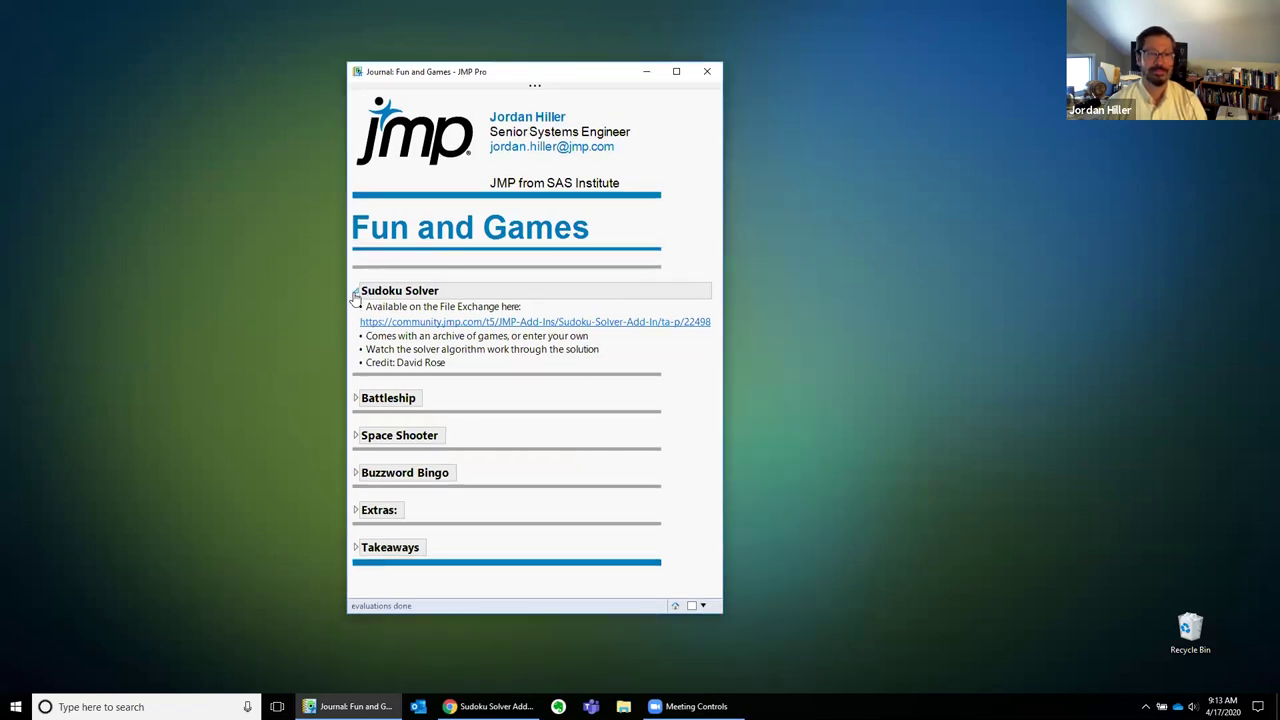
# Collapse the journal's Sudoku Solver section, and open the linked script from the expanded Battleship section.
pyautogui.click(355, 292)
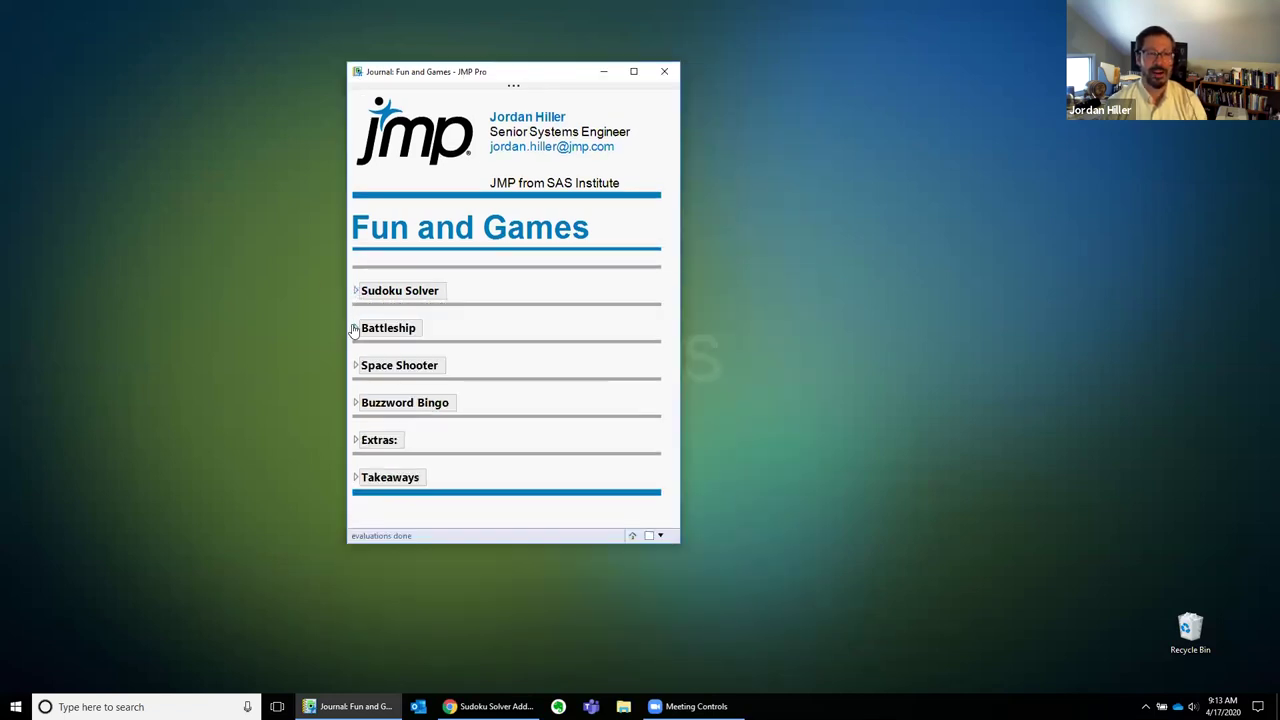
pyautogui.click(355, 329)
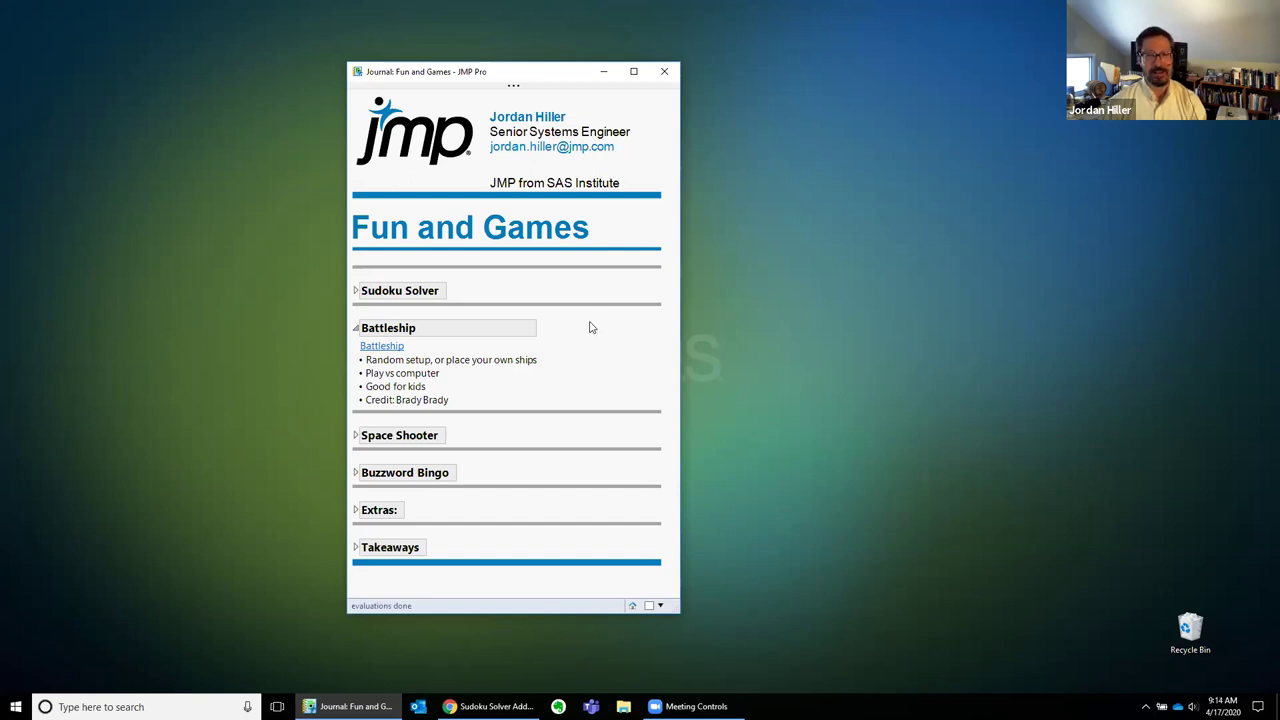
pyautogui.click(396, 348)
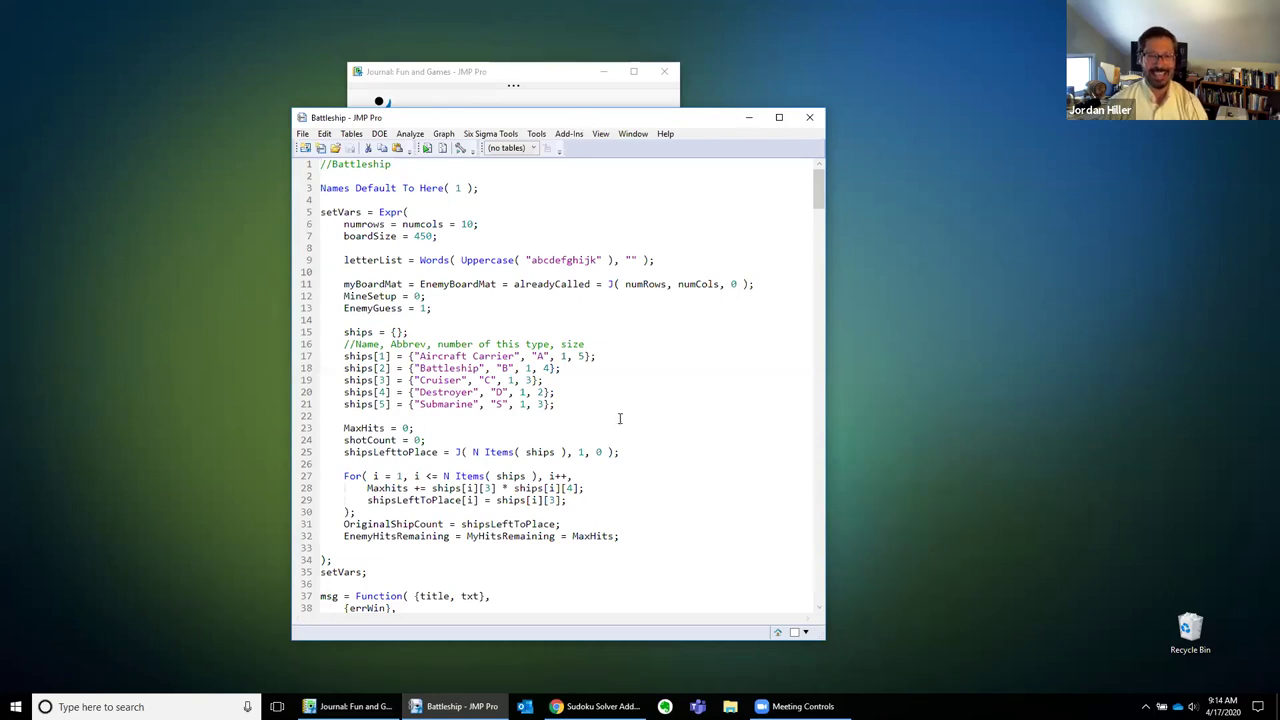
# Examine the Battleship script from its setup variables and ships list through the placeShip function, highlighting the comment lines along the way.
pyautogui.scroll(-4, 619, 440)
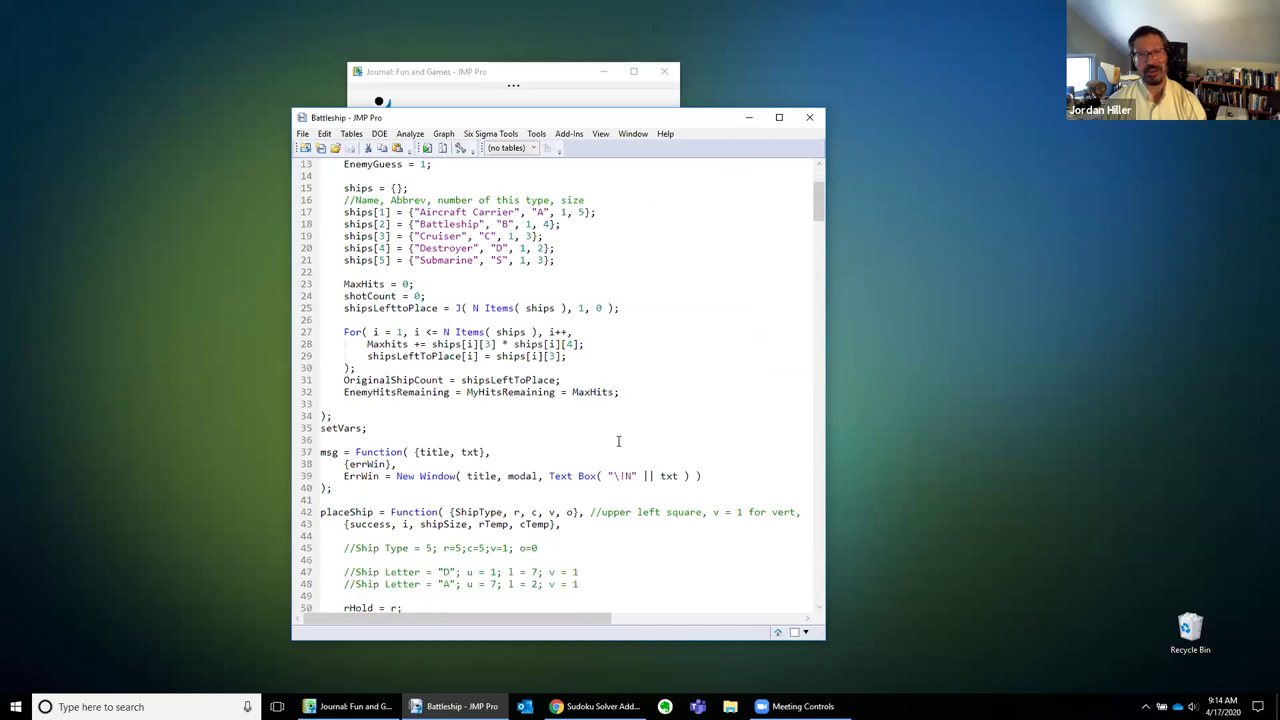
pyautogui.scroll(4, 620, 443)
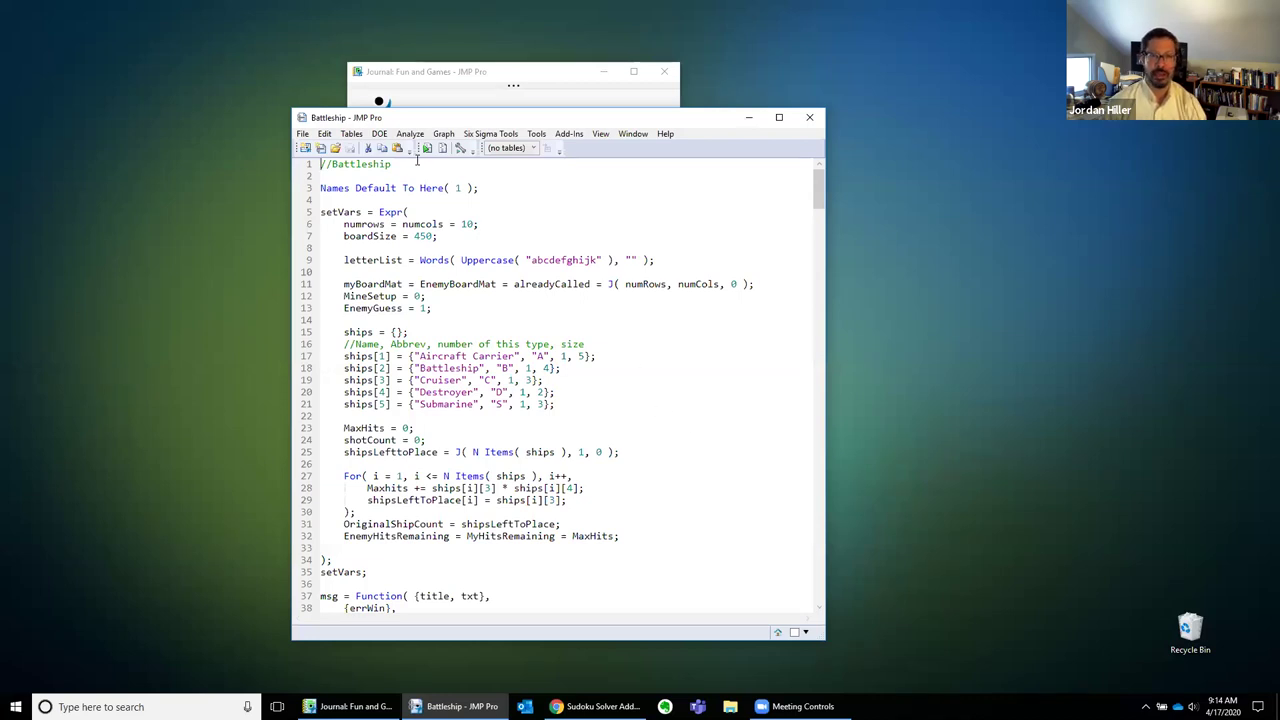
pyautogui.moveTo(417, 165); pyautogui.dragTo(313, 165)
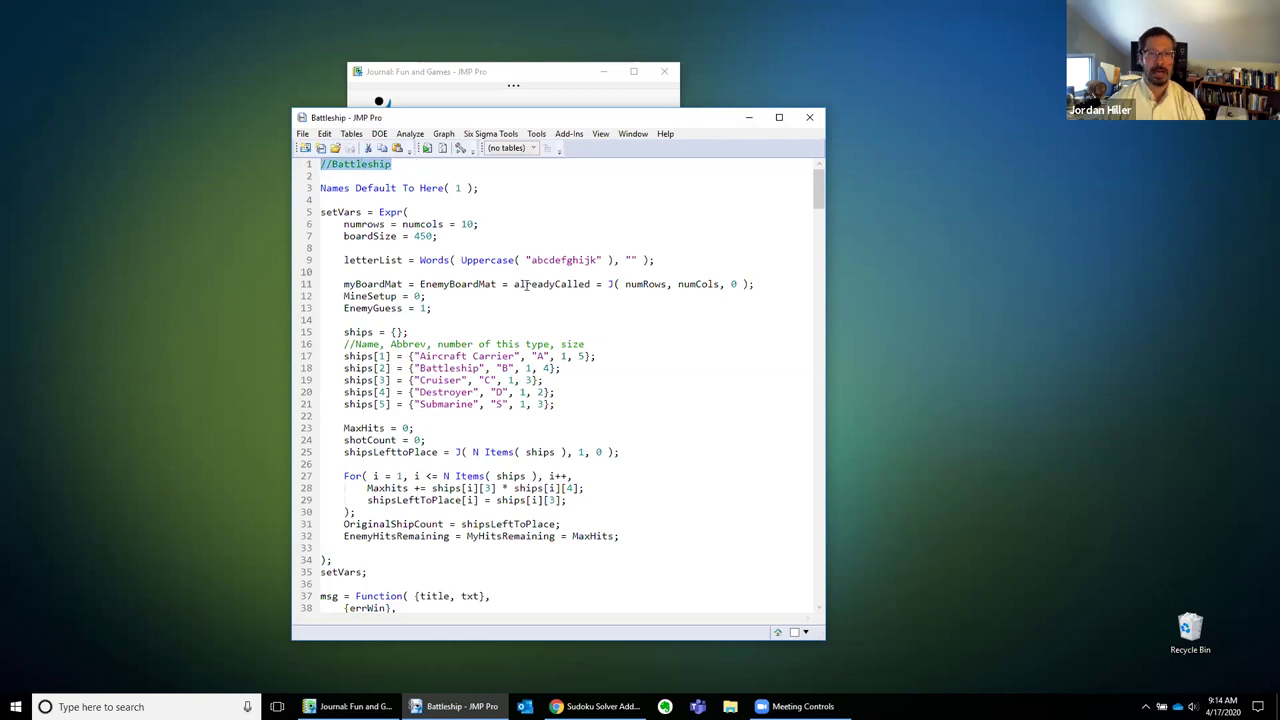
pyautogui.moveTo(588, 345); pyautogui.dragTo(340, 346)
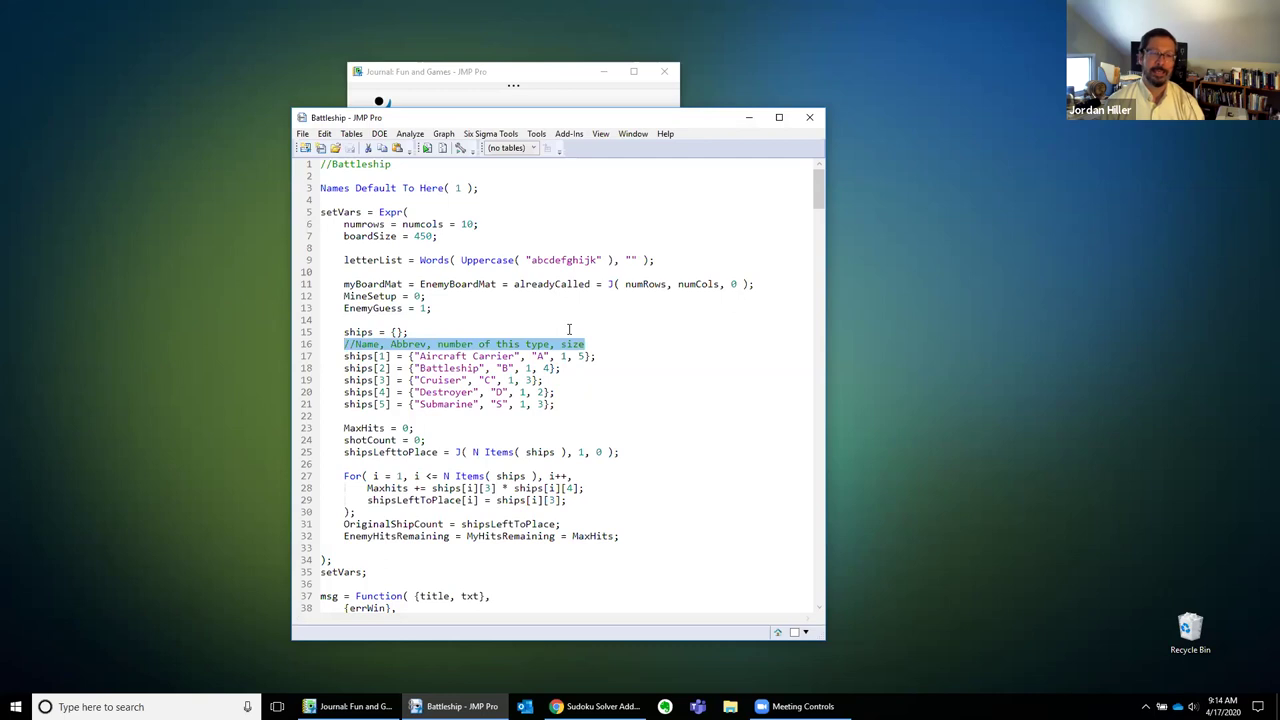
pyautogui.scroll(-2, 569, 329)
pyautogui.scroll(-3, 569, 329)
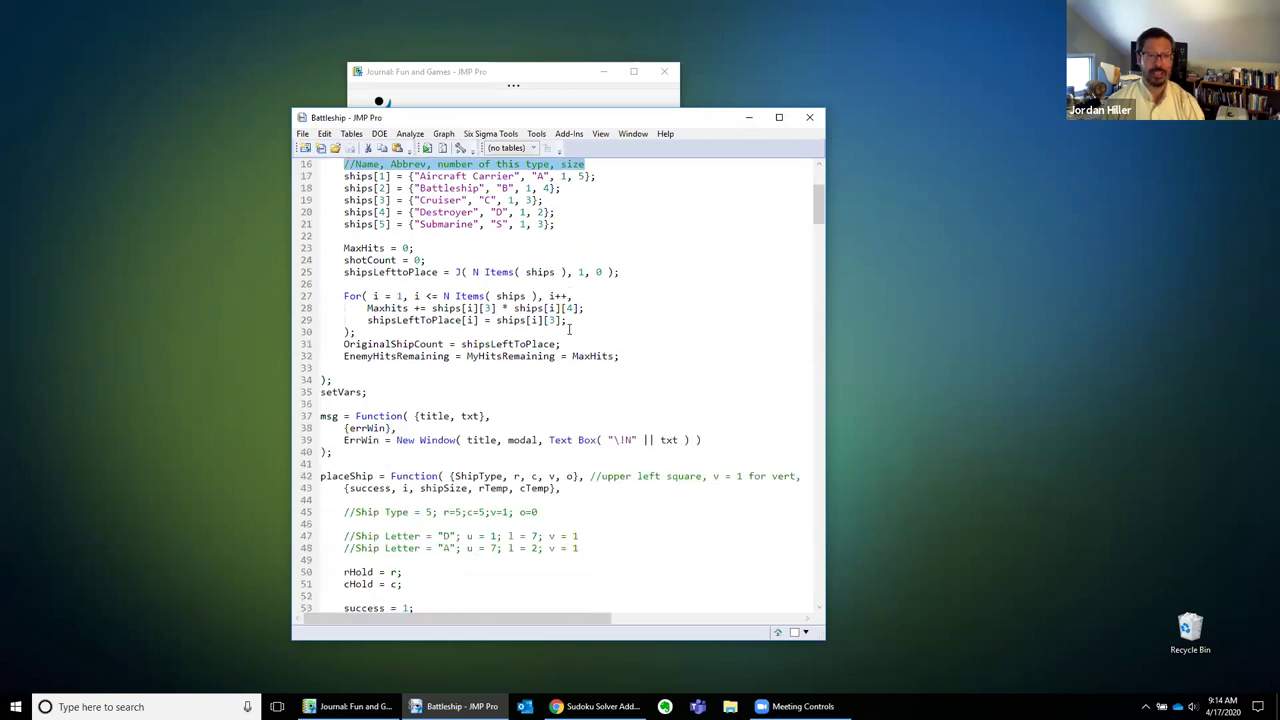
pyautogui.scroll(-4, 569, 329)
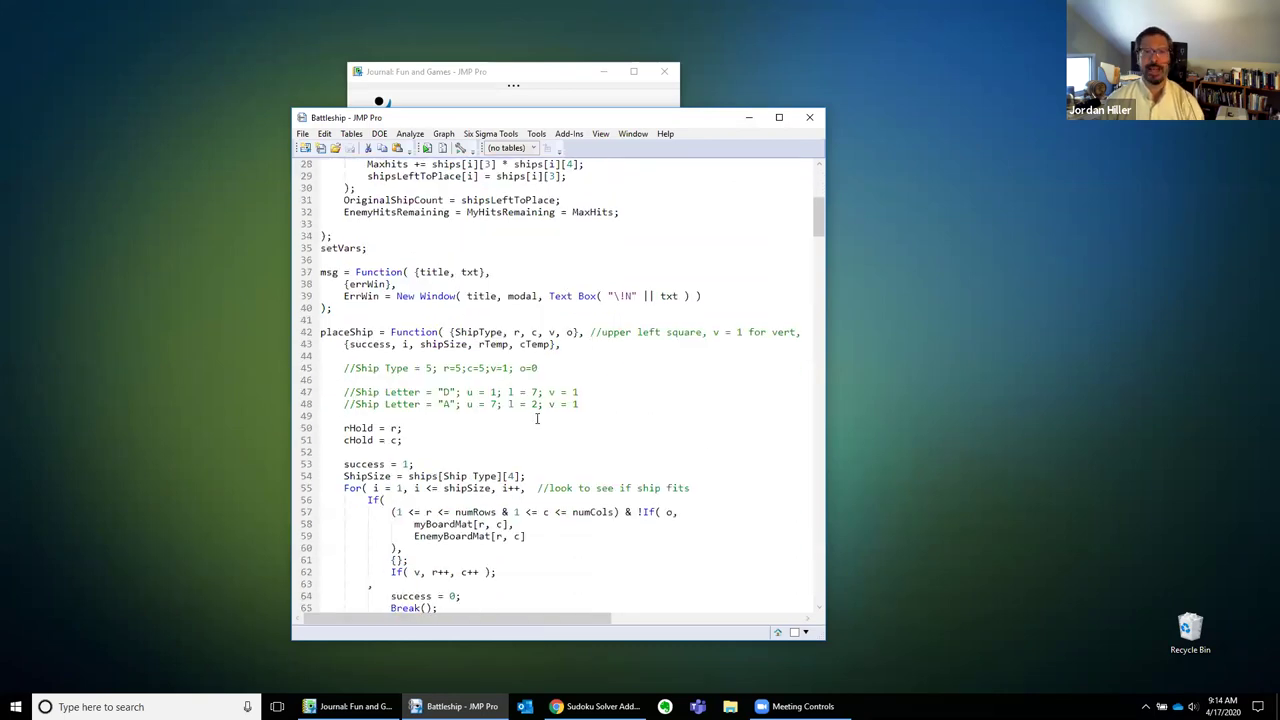
pyautogui.moveTo(579, 392); pyautogui.dragTo(345, 392)
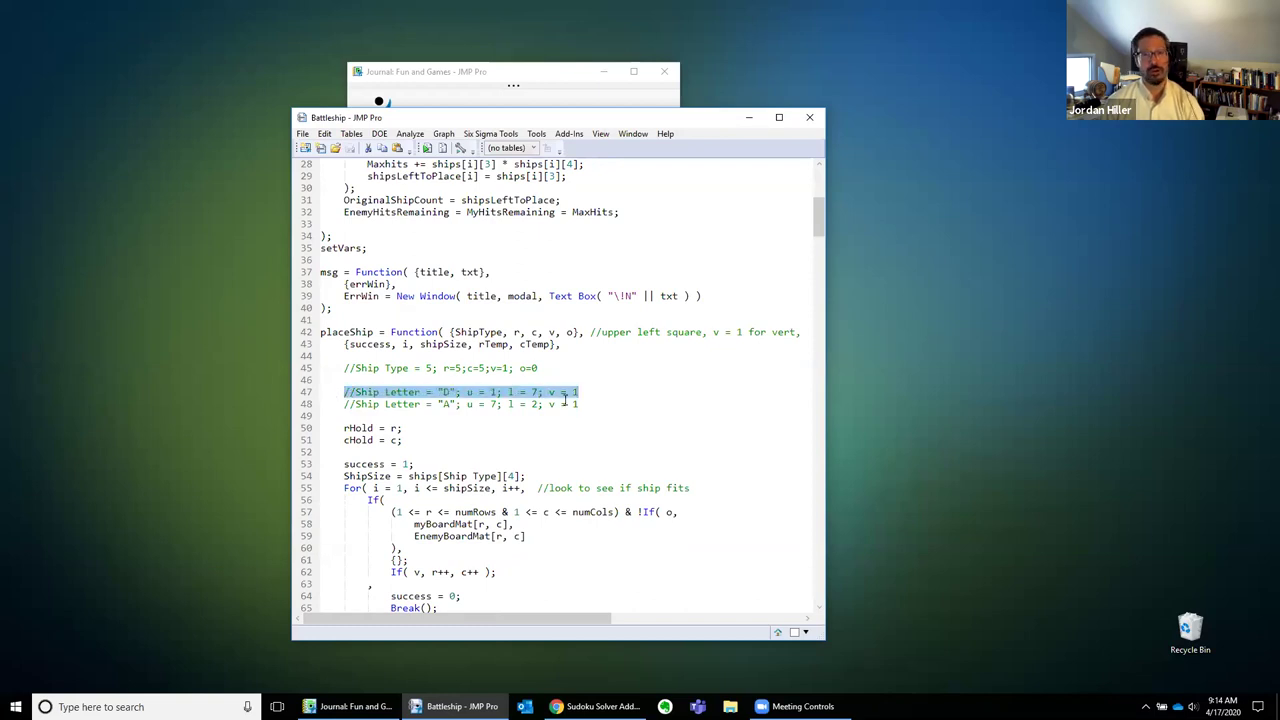
pyautogui.moveTo(580, 404); pyautogui.dragTo(344, 404)
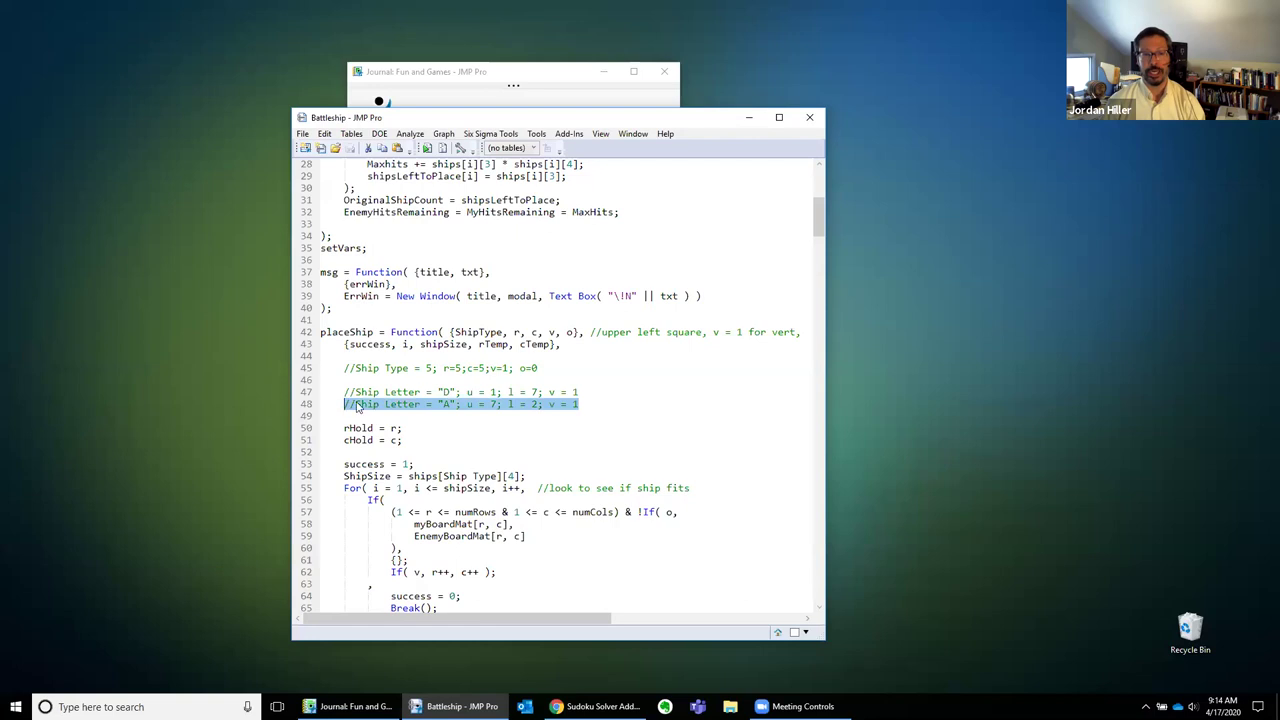
pyautogui.click(680, 367)
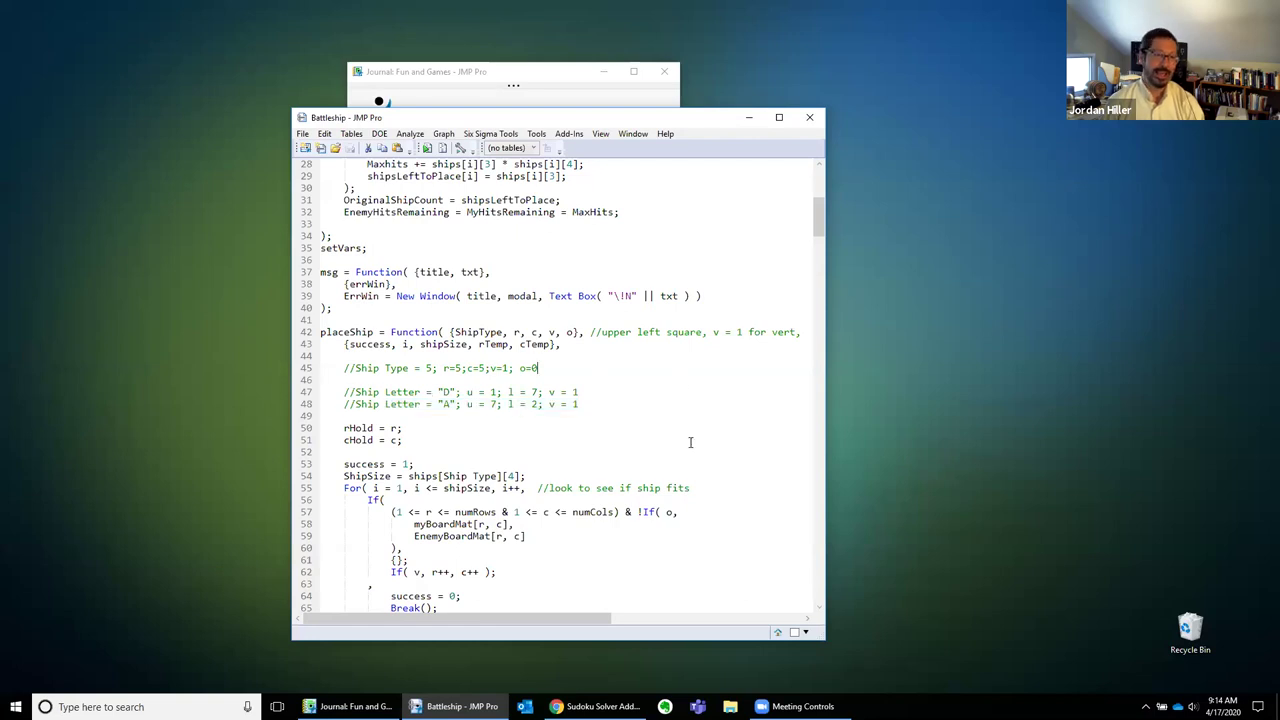
pyautogui.scroll(-4, 690, 442)
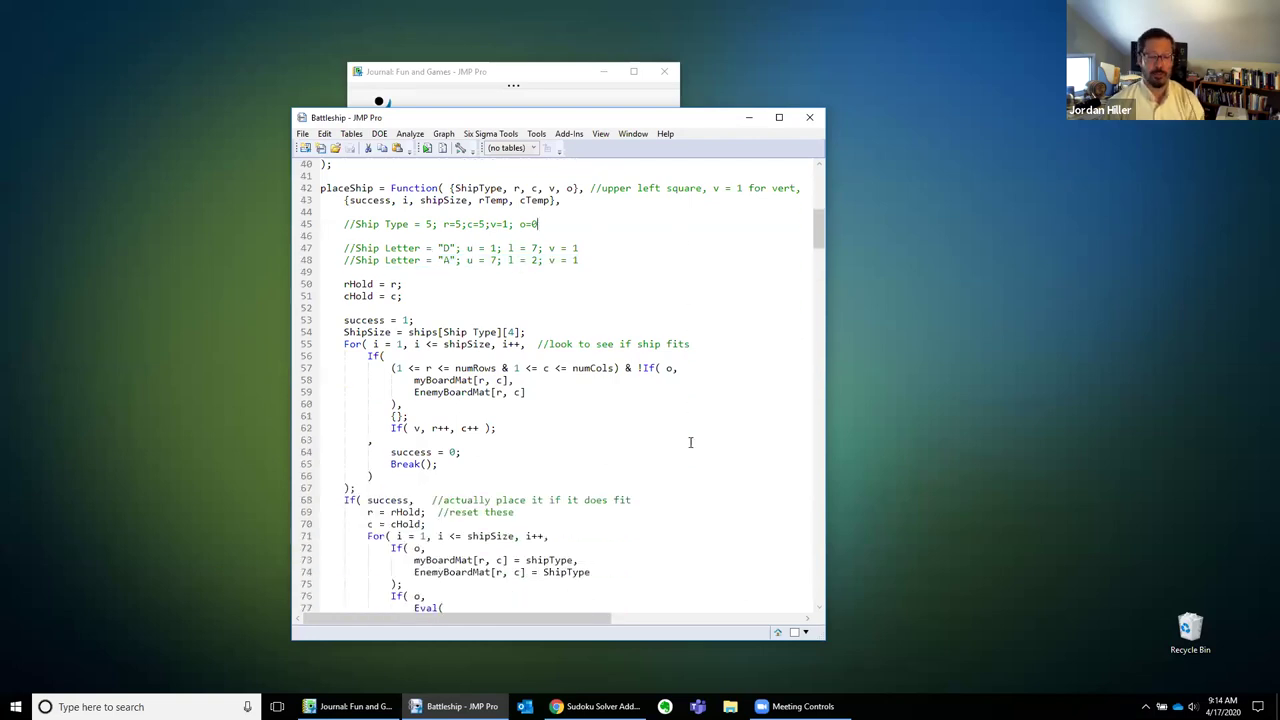
# Examine the rest of the placeShip function, highlighting its fit-check and placement comments, and continue through placePeg to placeMyShip.
pyautogui.scroll(-3, 690, 442)
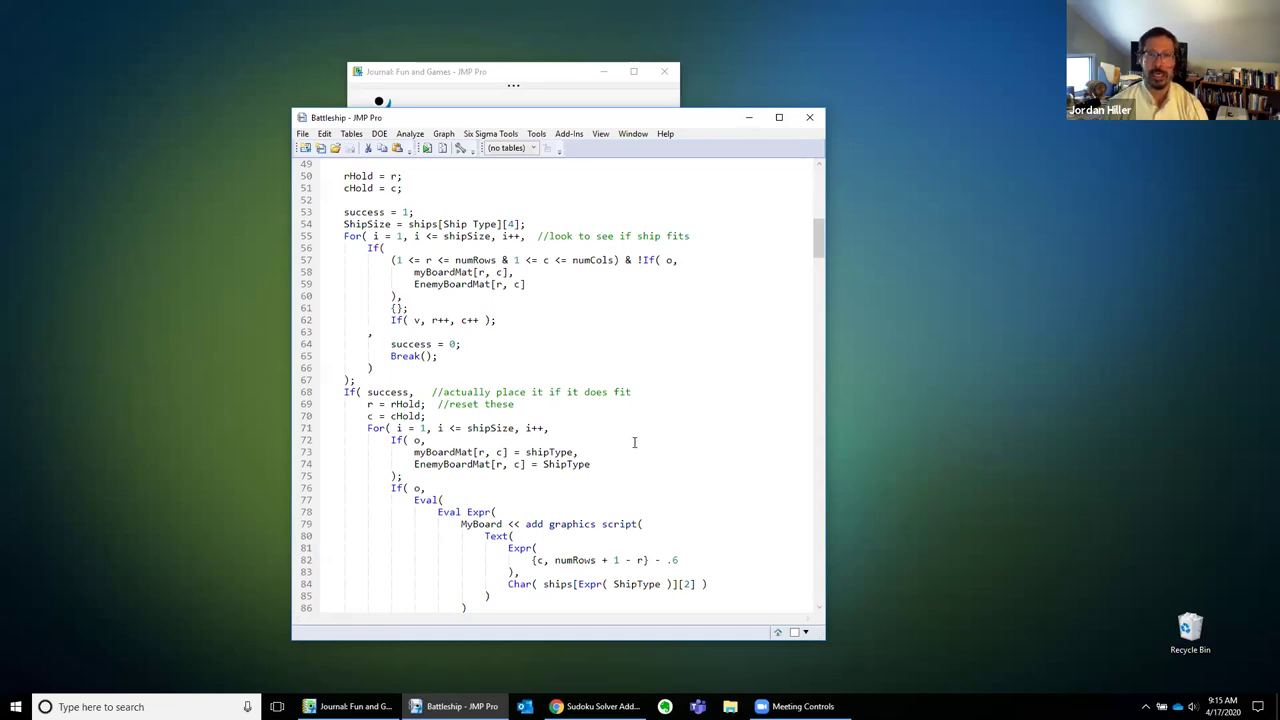
pyautogui.click(539, 237)
pyautogui.keyDown('shift'); pyautogui.click(549, 237); pyautogui.keyUp('shift')
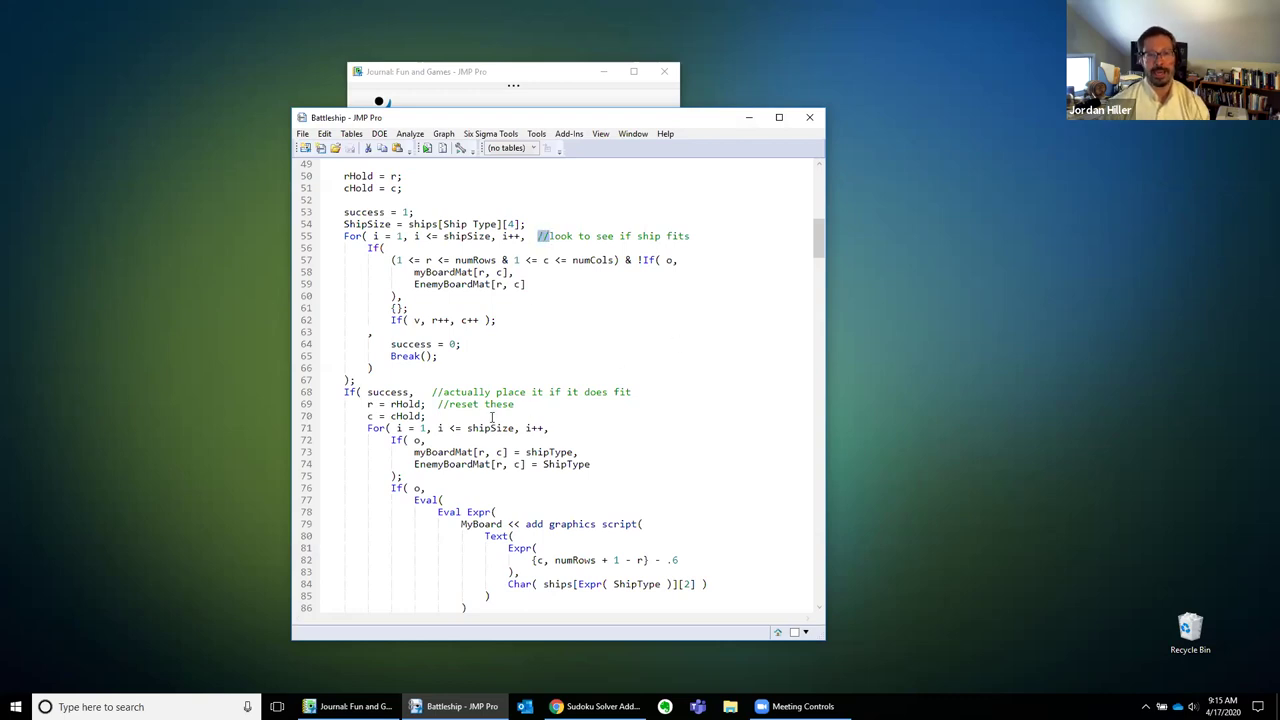
pyautogui.click(427, 392)
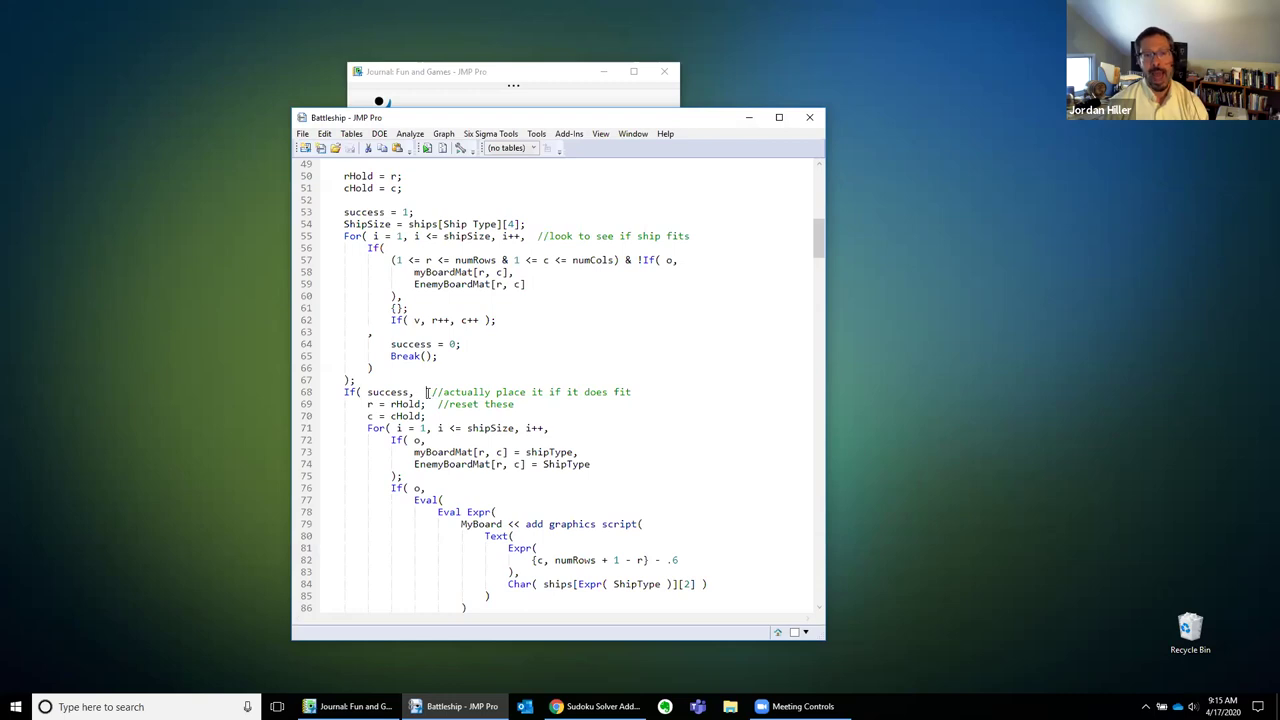
pyautogui.keyDown('shift'); pyautogui.click(366, 392); pyautogui.keyUp('shift')
pyautogui.click(480, 396)
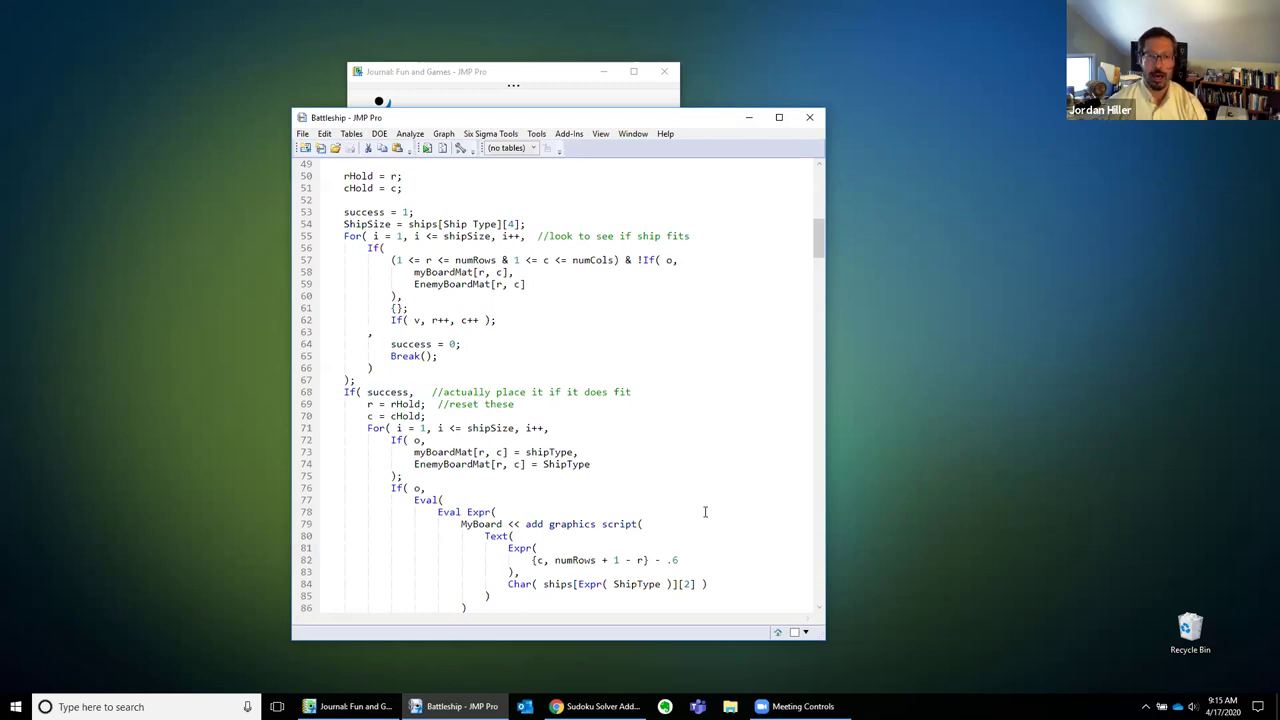
pyautogui.scroll(-4, 716, 490)
pyautogui.scroll(-4, 716, 490)
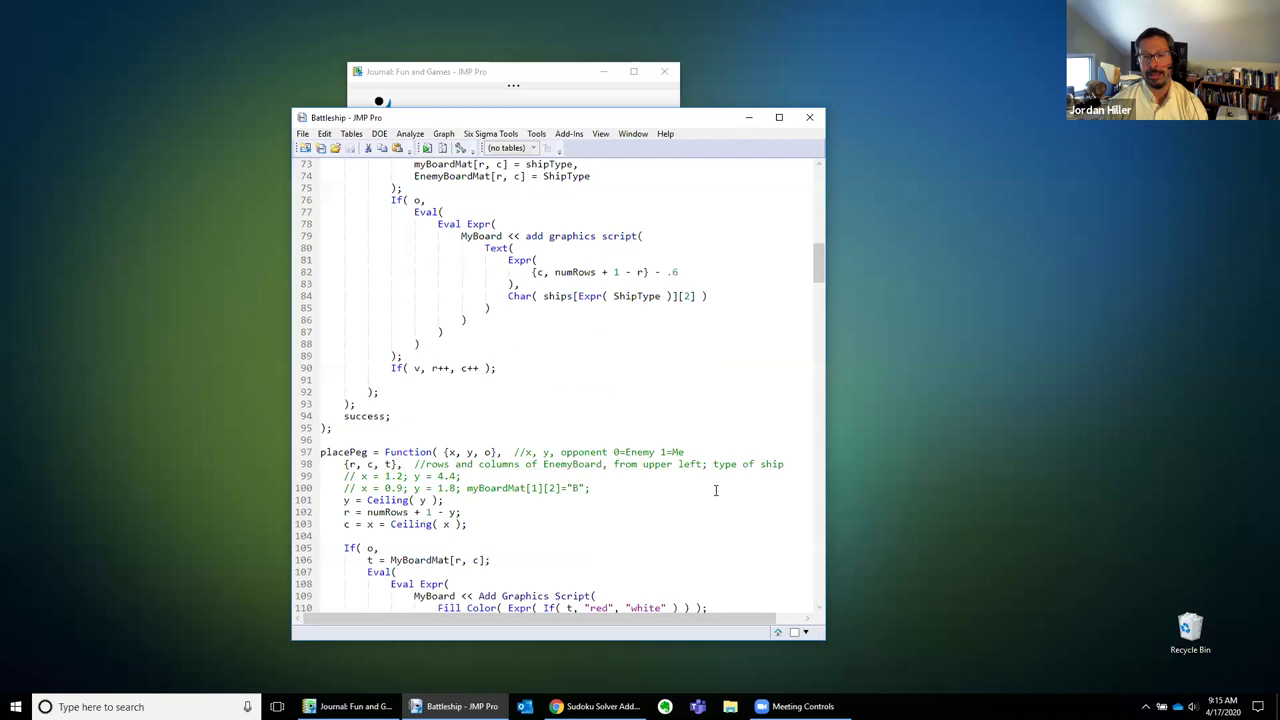
pyautogui.scroll(-10, 716, 490)
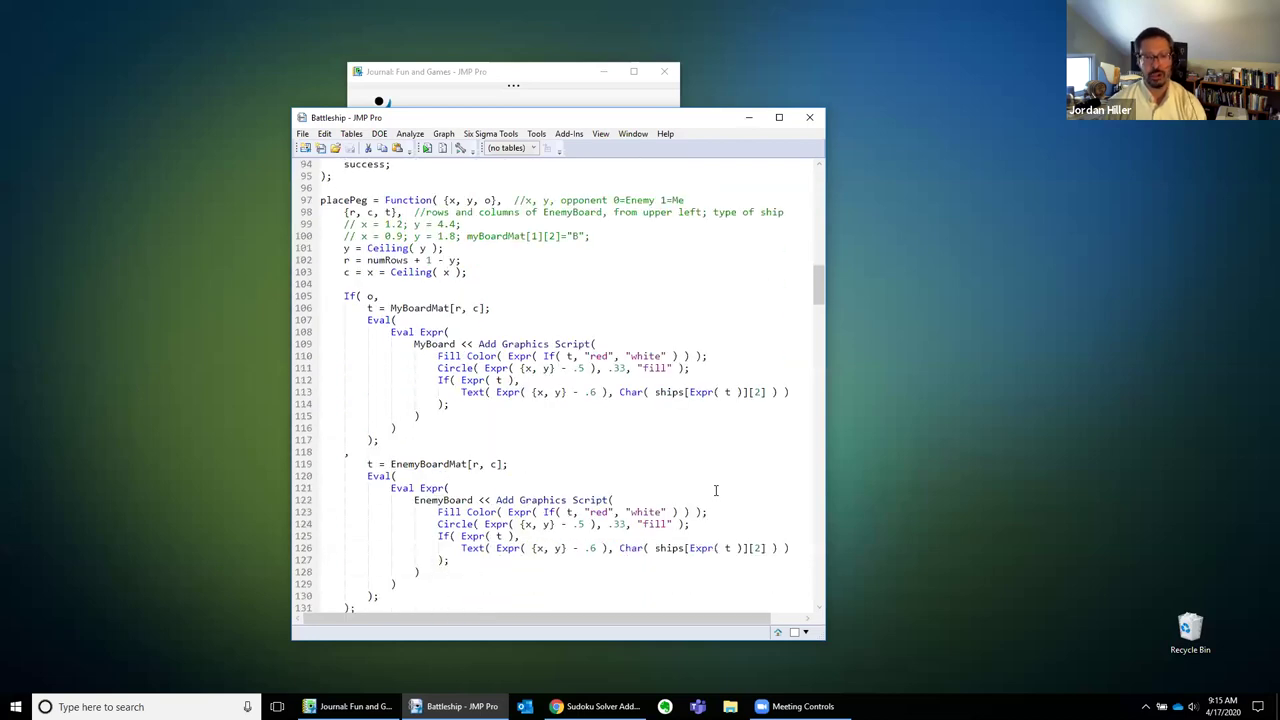
pyautogui.scroll(-10, 716, 490)
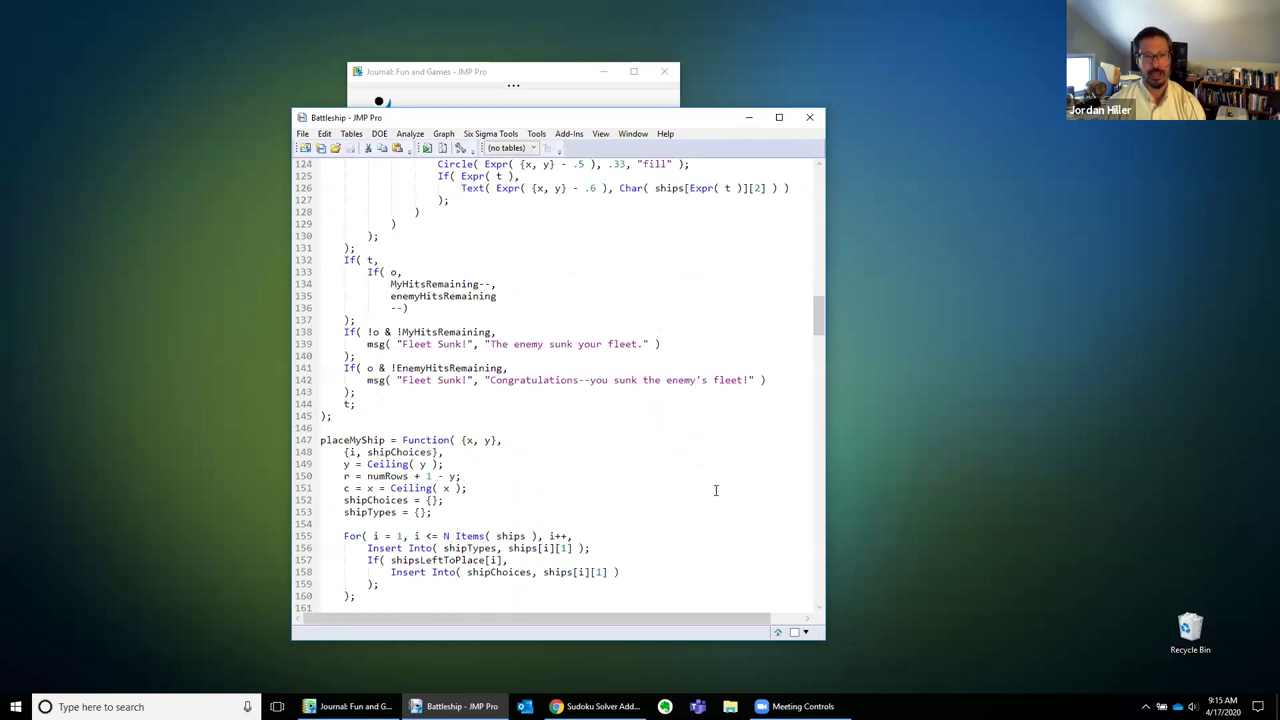
# Run the Battleship script, move the game window toward the middle of the screen, and populate My Fleet with Random Setup.
pyautogui.moveTo(818, 326); pyautogui.dragTo(816, 177)
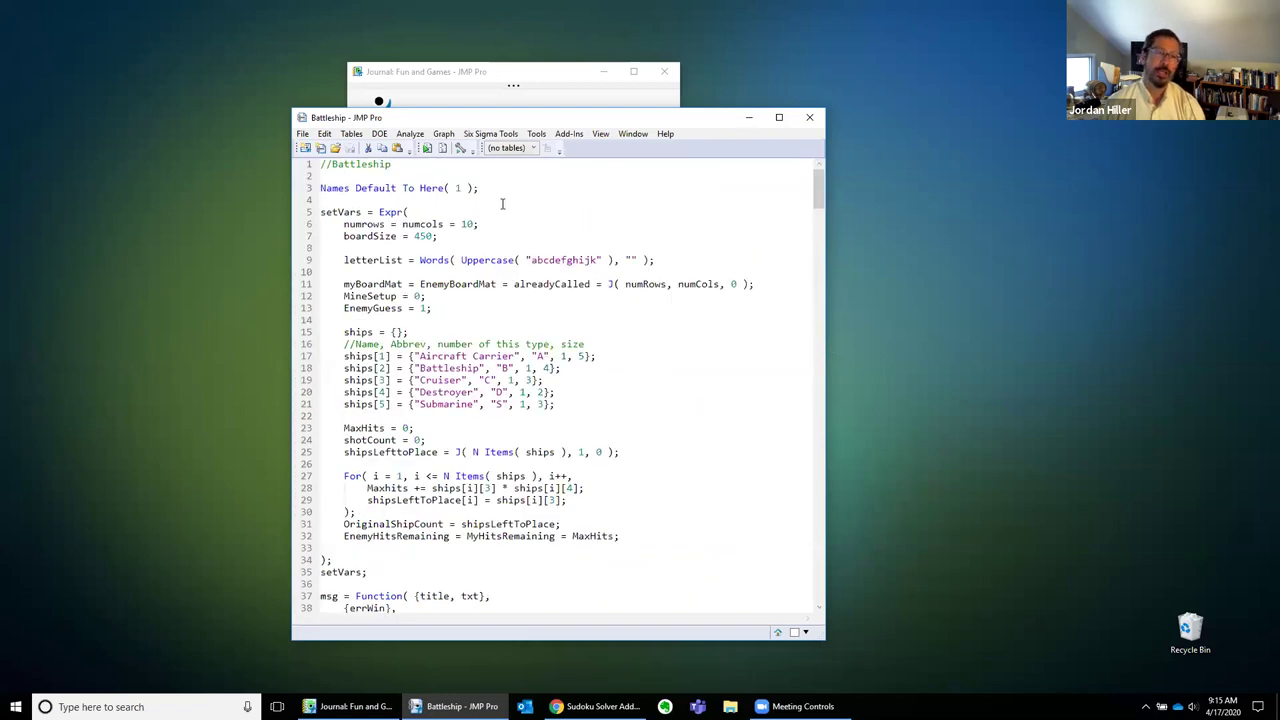
pyautogui.click(427, 149)
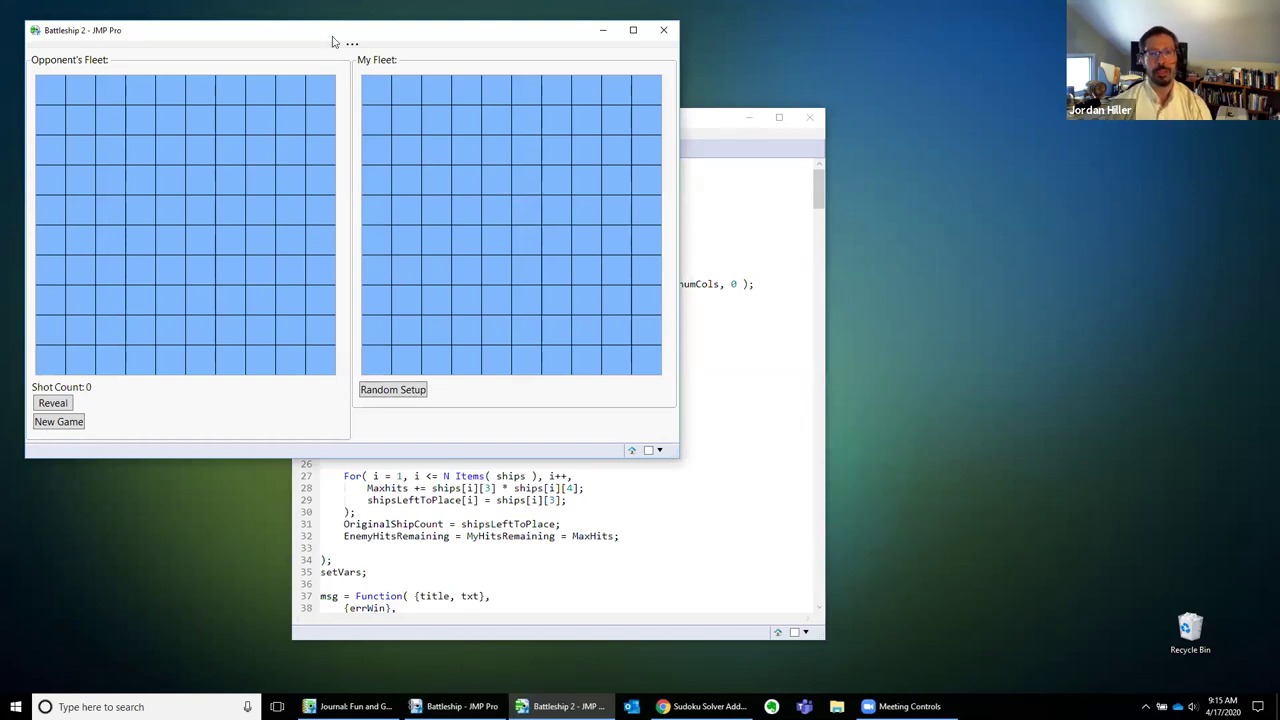
pyautogui.moveTo(333, 42); pyautogui.dragTo(550, 173)
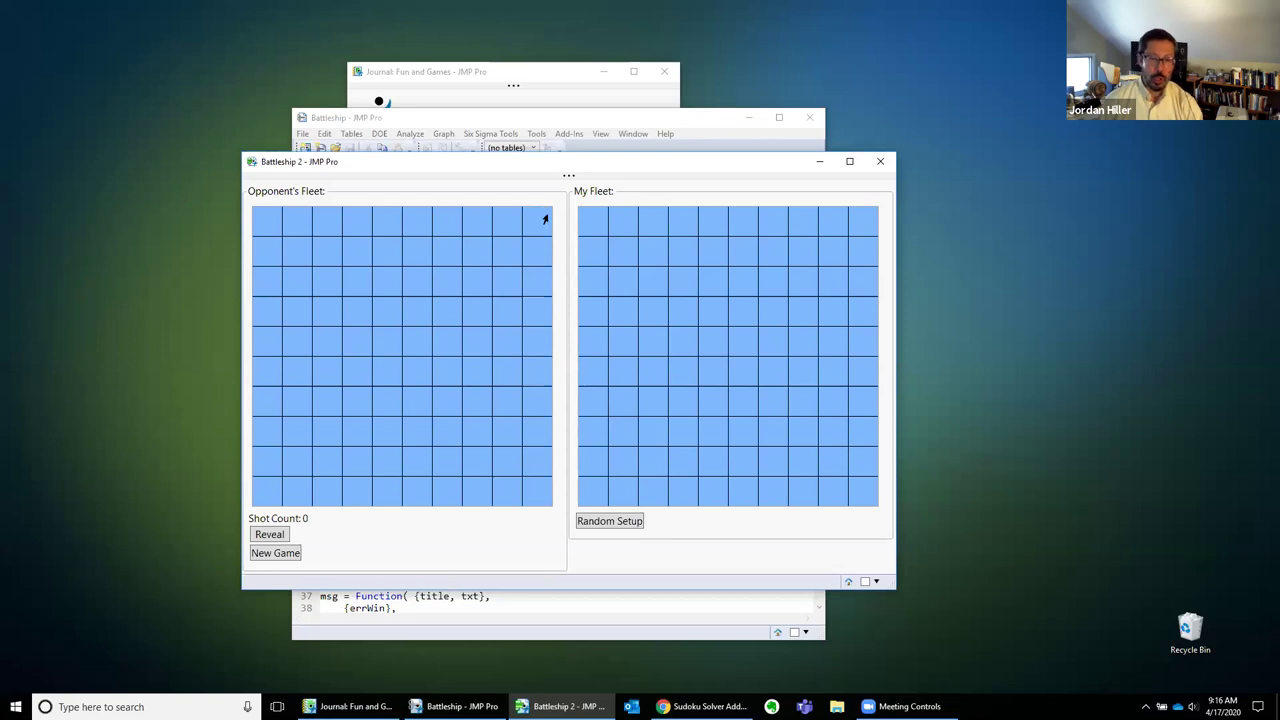
pyautogui.click(614, 525)
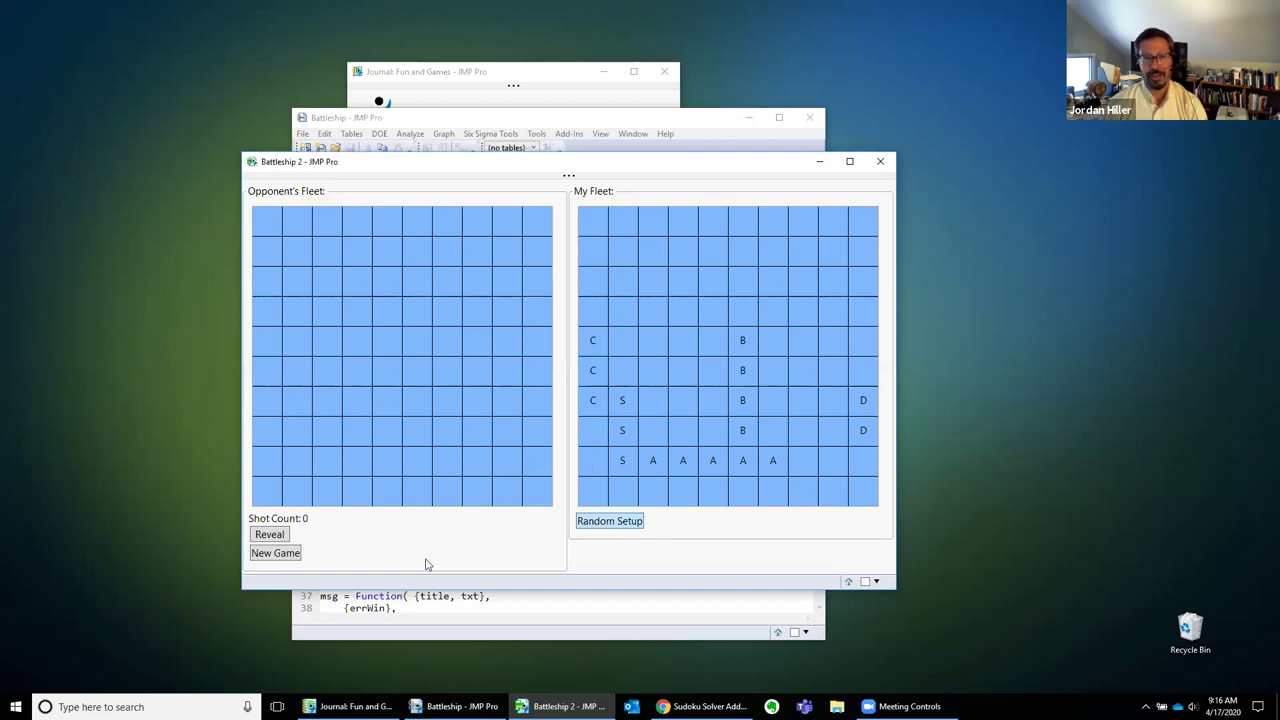
# Start a new game and place the Battleship across on the My Fleet grid, starting at row 3, column 3.
pyautogui.click(280, 554)
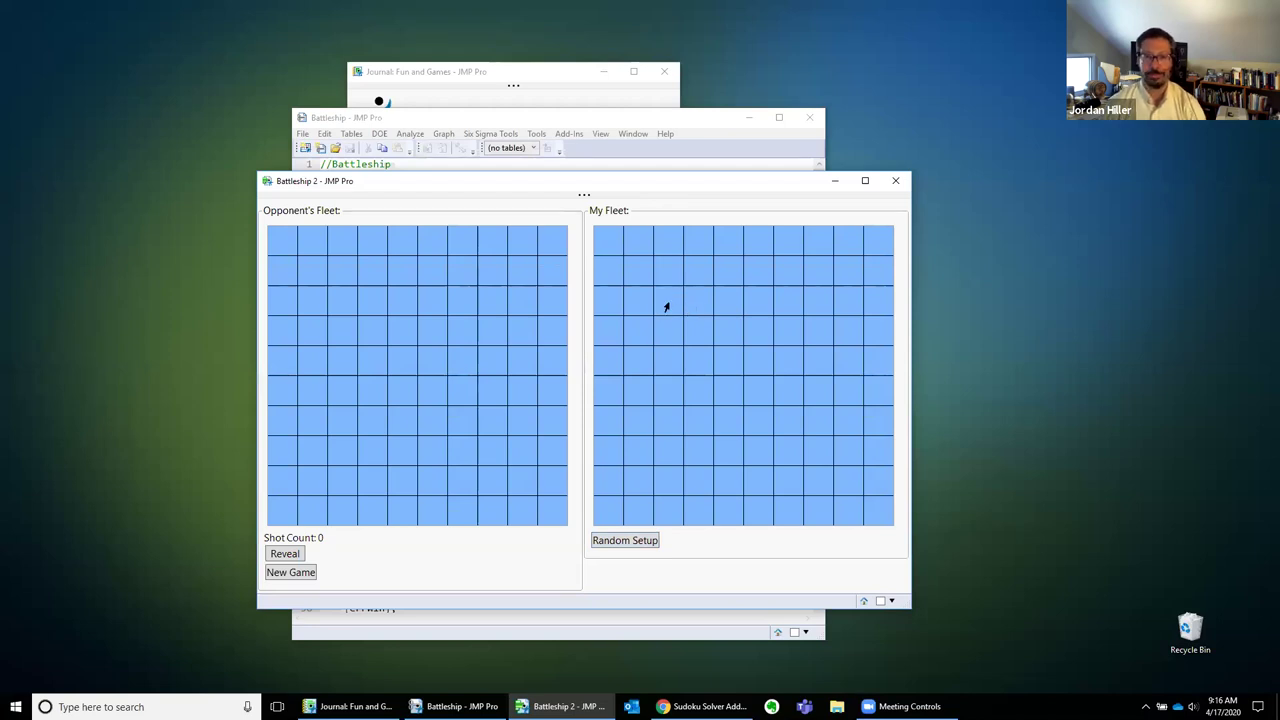
pyautogui.click(666, 307)
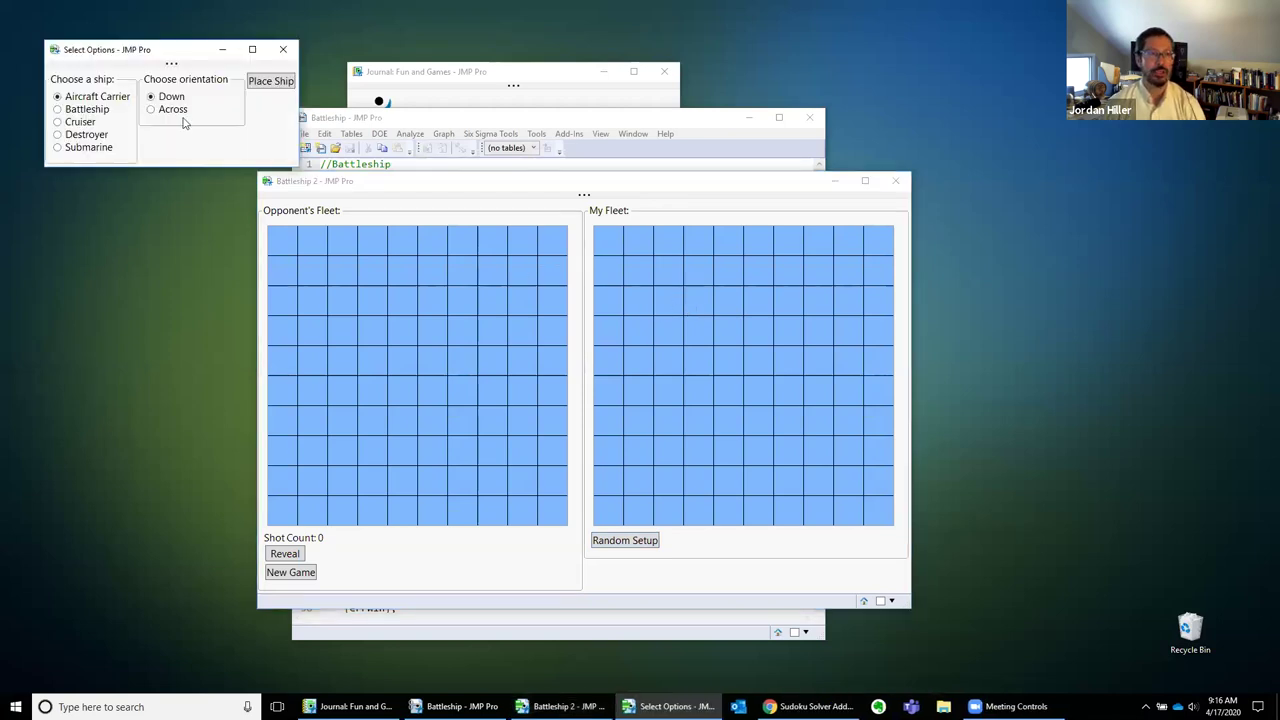
pyautogui.moveTo(101, 56); pyautogui.dragTo(431, 383)
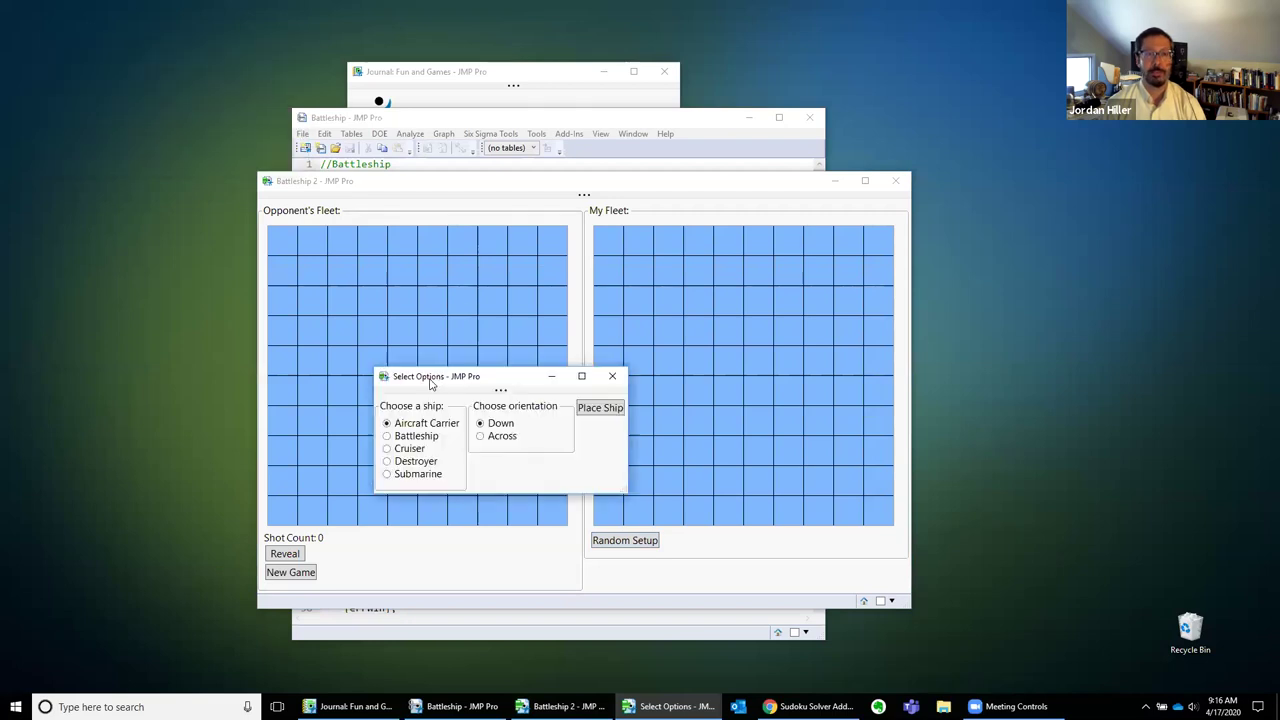
pyautogui.click(387, 437)
pyautogui.click(486, 438)
pyautogui.click(594, 409)
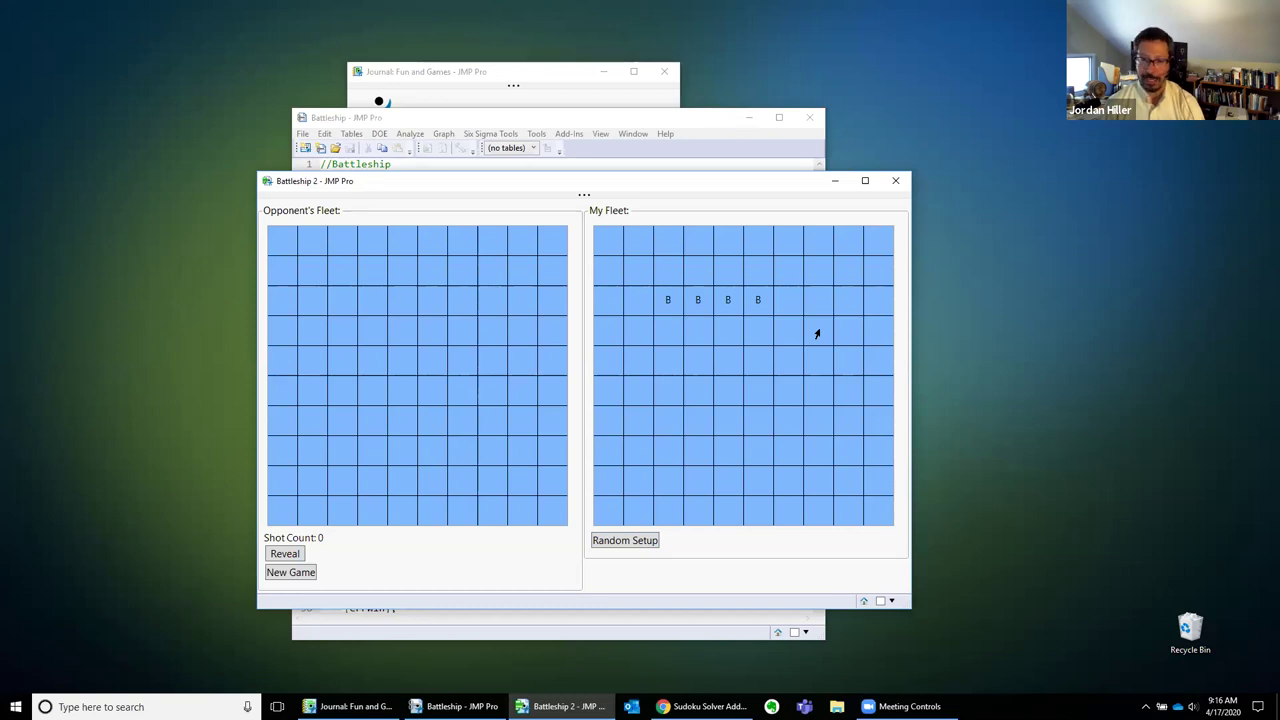
# Place the Aircraft Carrier down on the My Fleet grid, starting at row 4, column 8.
pyautogui.click(817, 334)
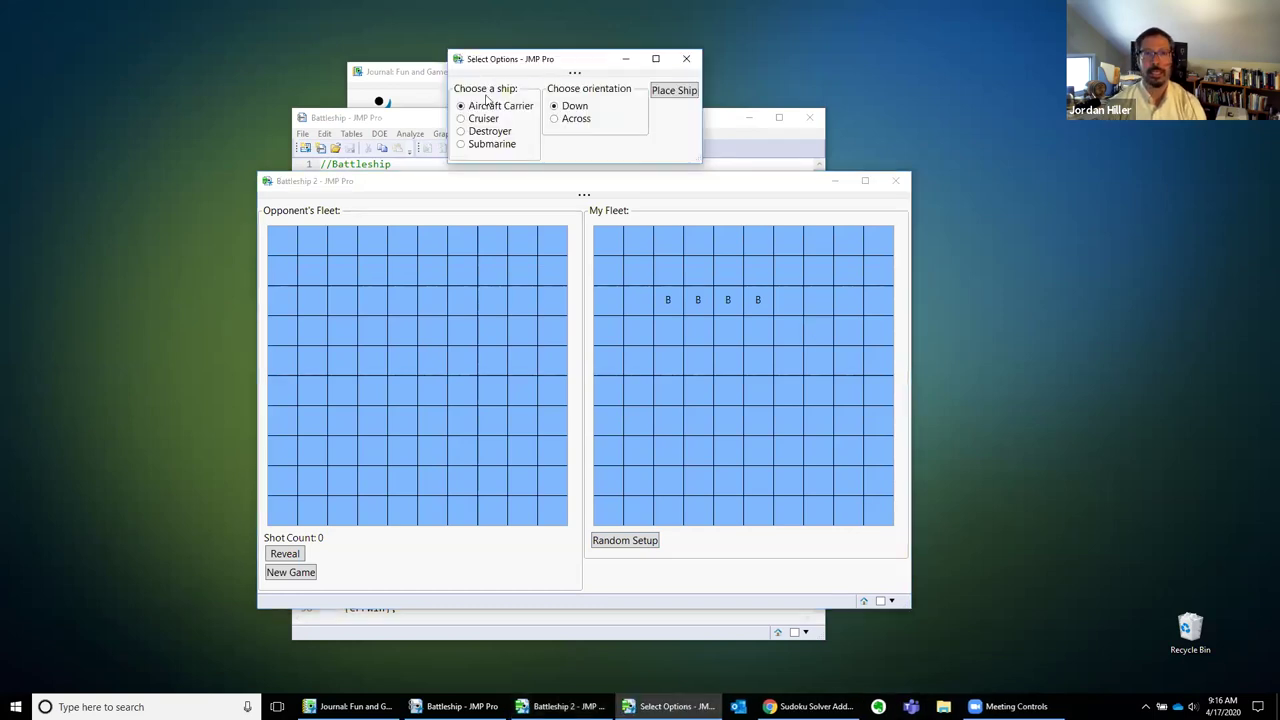
pyautogui.click(552, 106)
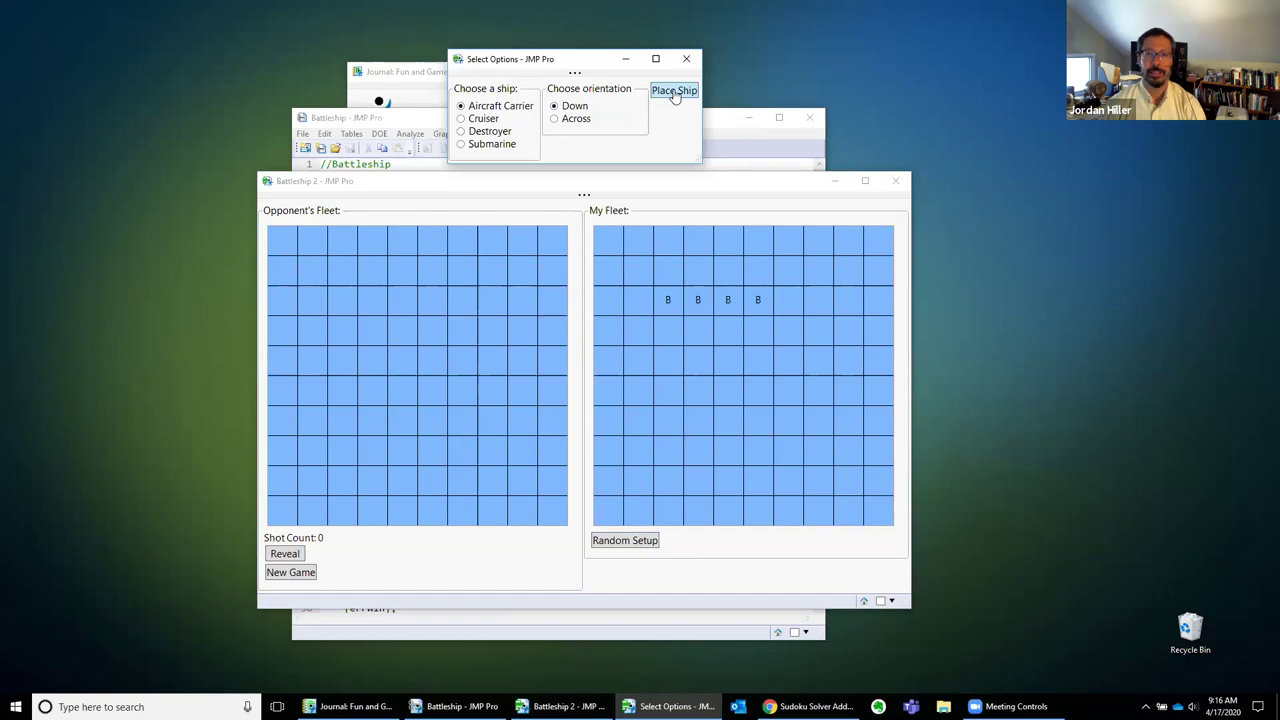
pyautogui.click(673, 90)
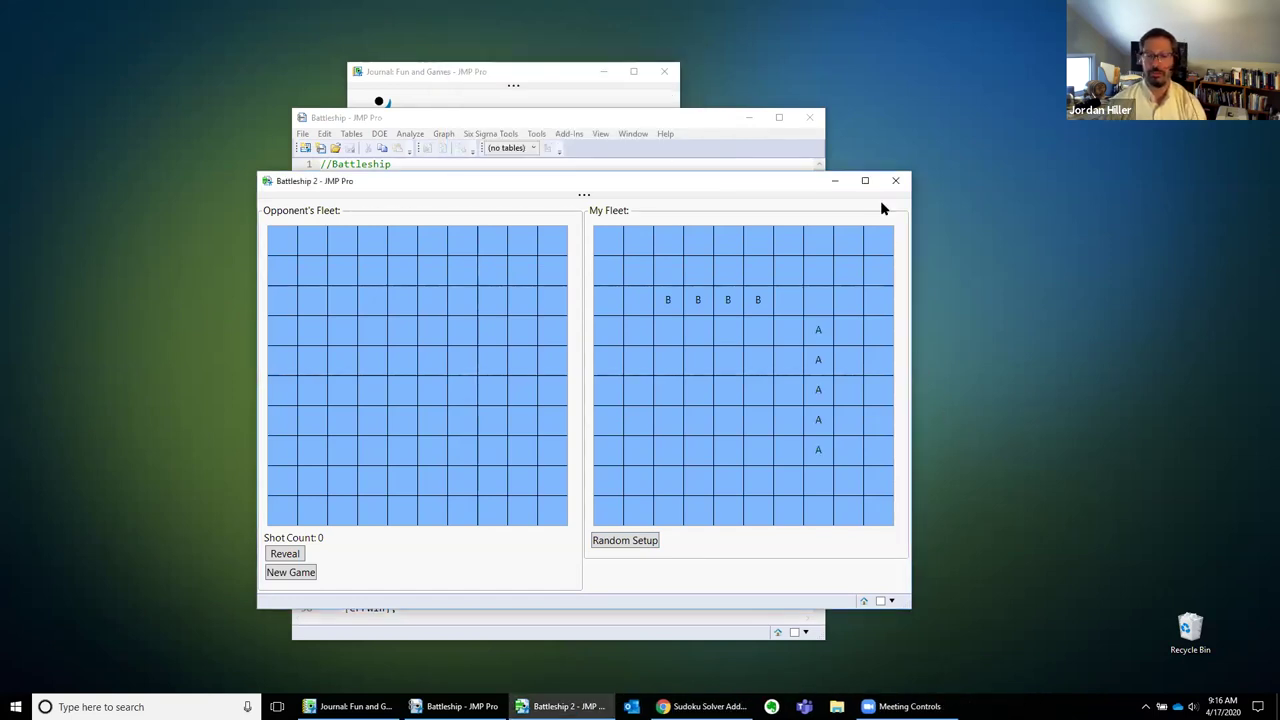
# Start another new game, populate My Fleet with Random Setup, and move the game window toward the middle of the screen.
pyautogui.click(288, 573)
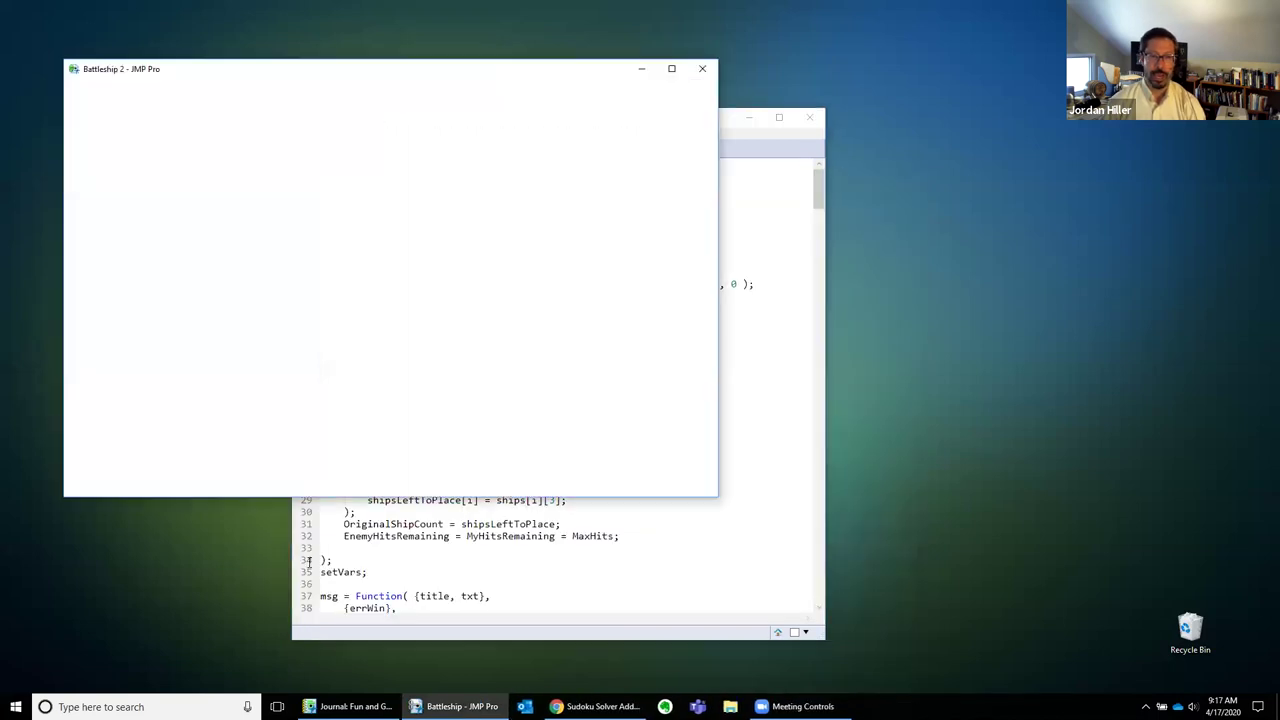
pyautogui.click(461, 428)
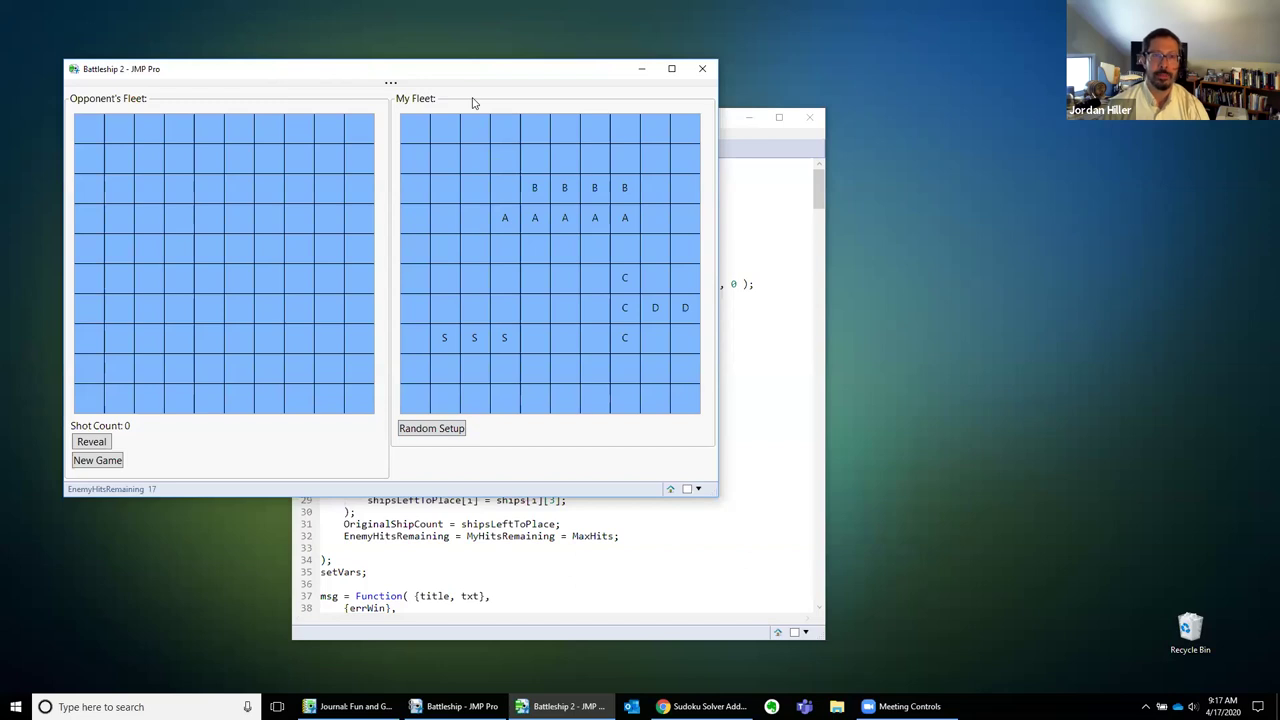
pyautogui.moveTo(478, 73); pyautogui.dragTo(672, 144)
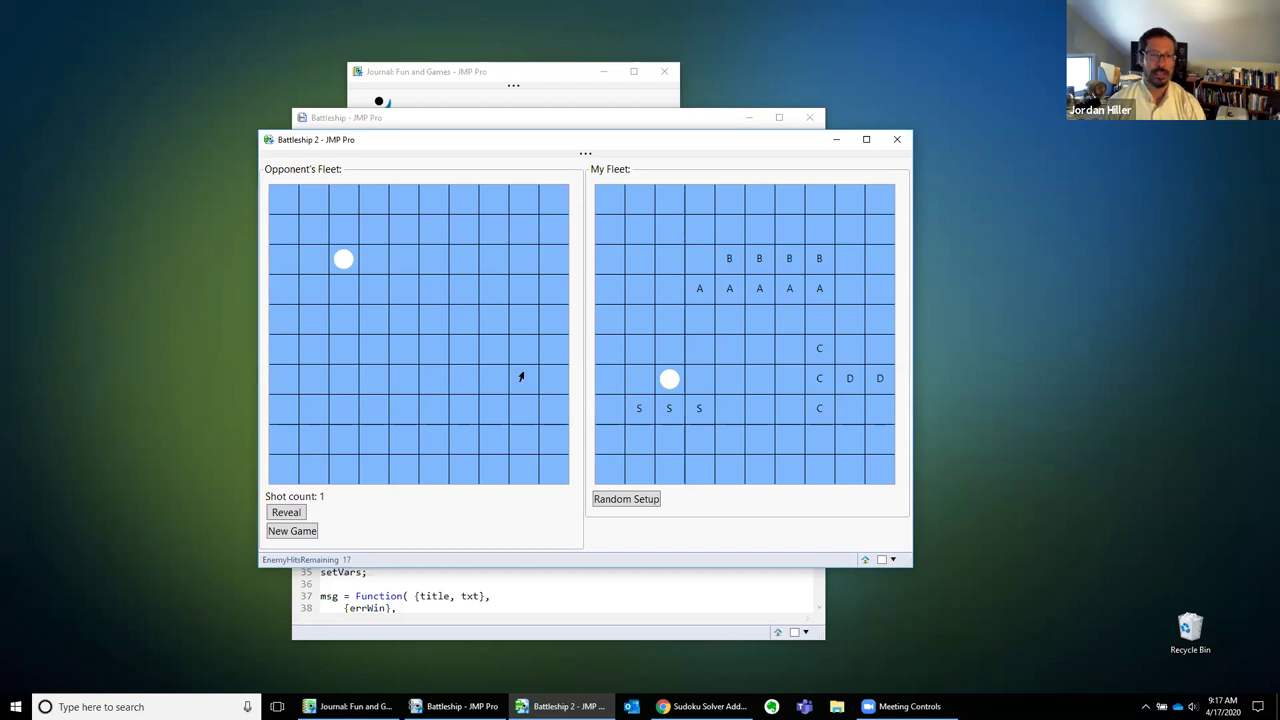
# Fire six shots at the opponent's fleet at (row, column) (6,8), (8,3), (2,9), (5,4), (9,8) and (10,3).
pyautogui.click(489, 355)
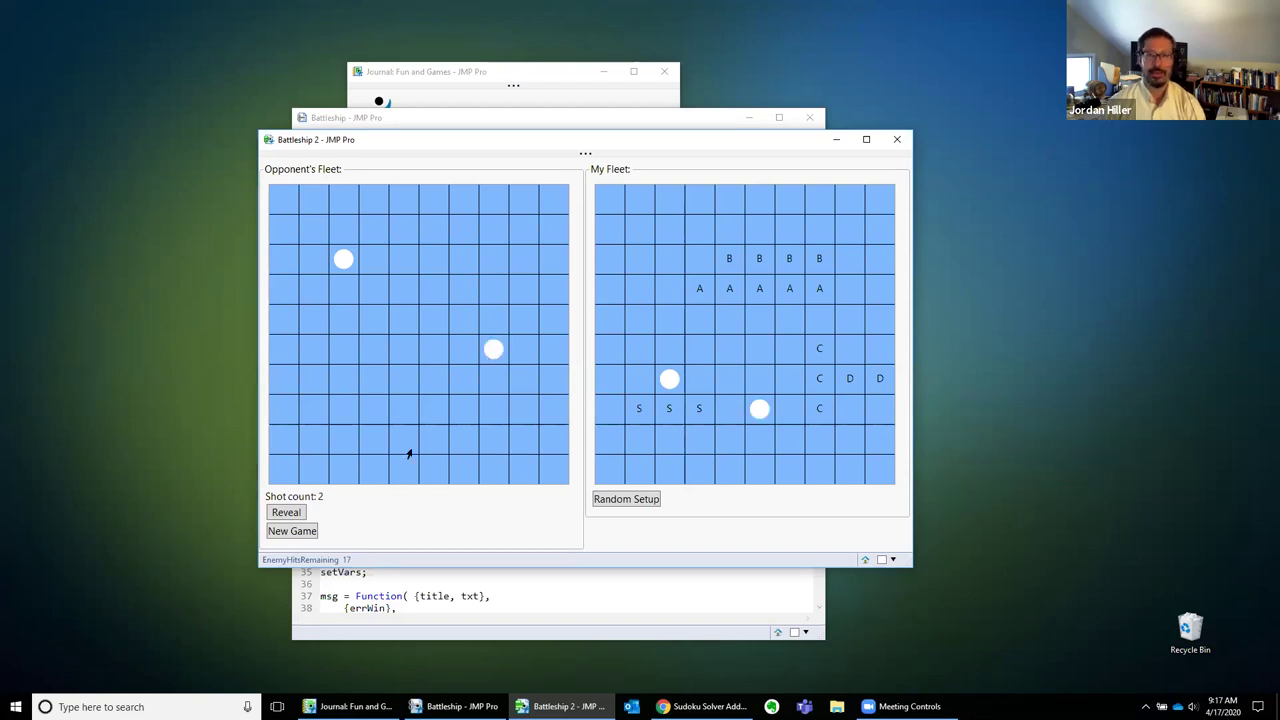
pyautogui.click(340, 418)
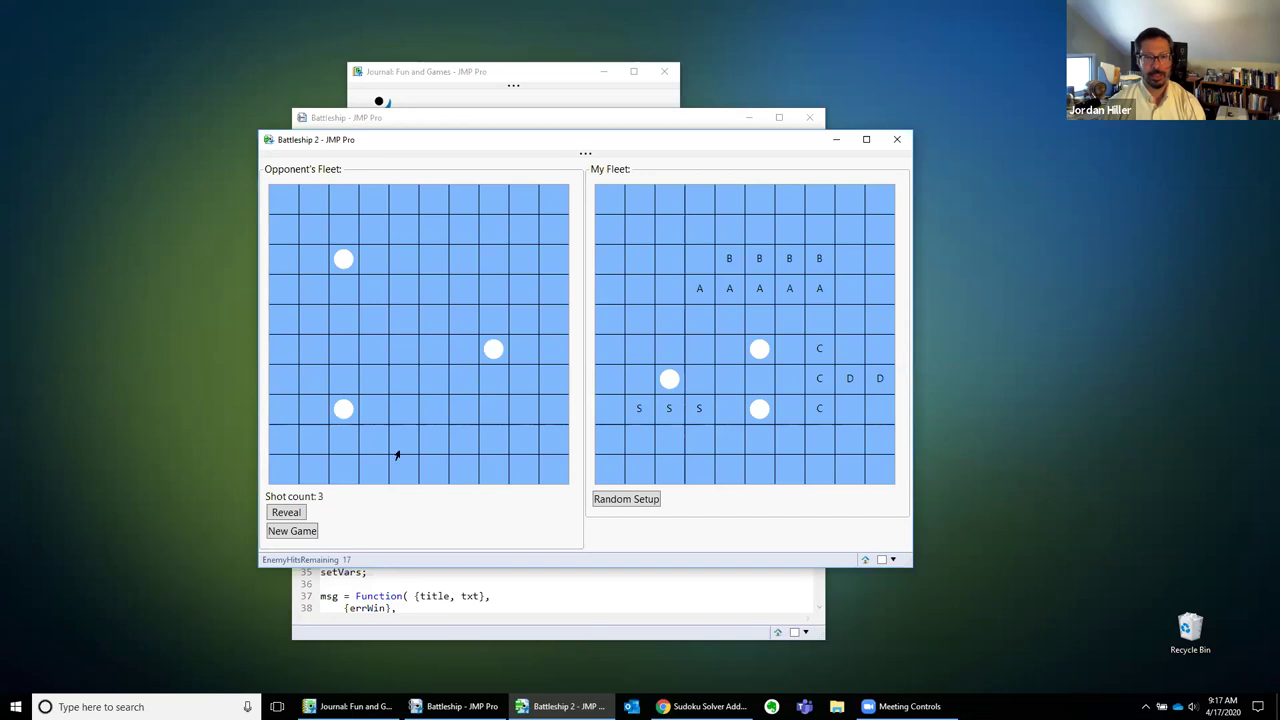
pyautogui.click(512, 234)
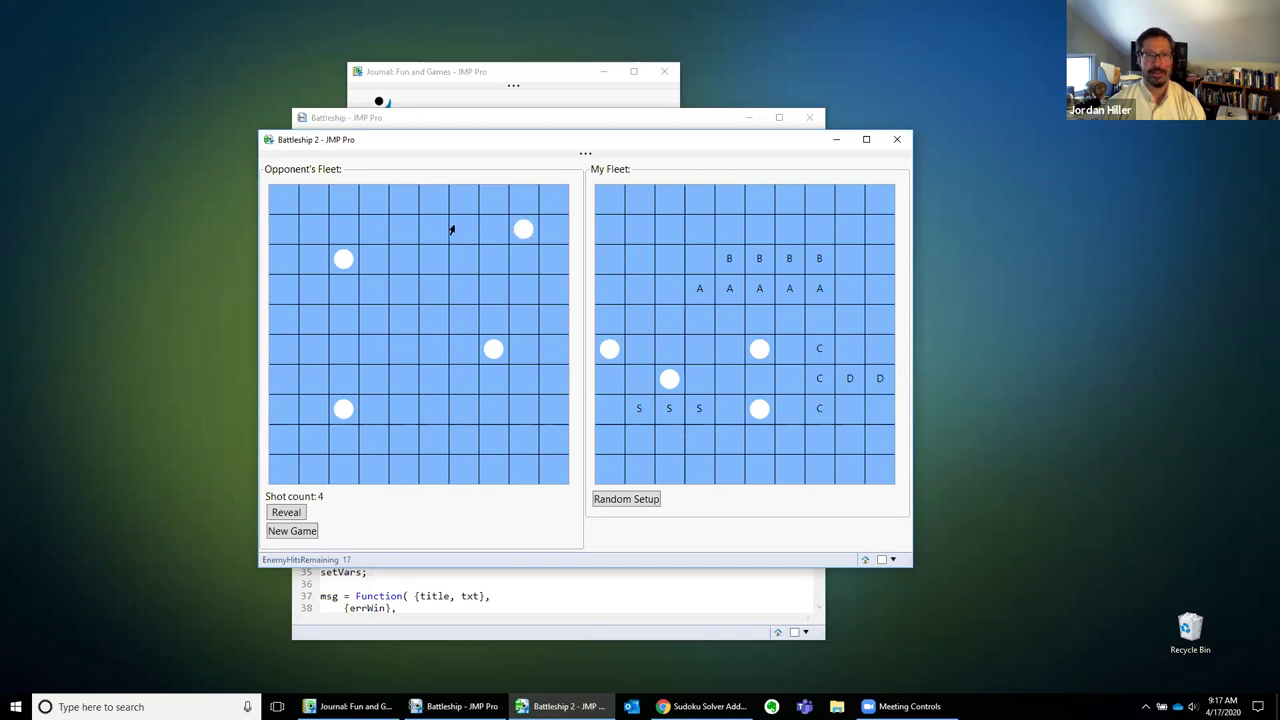
pyautogui.click(375, 319)
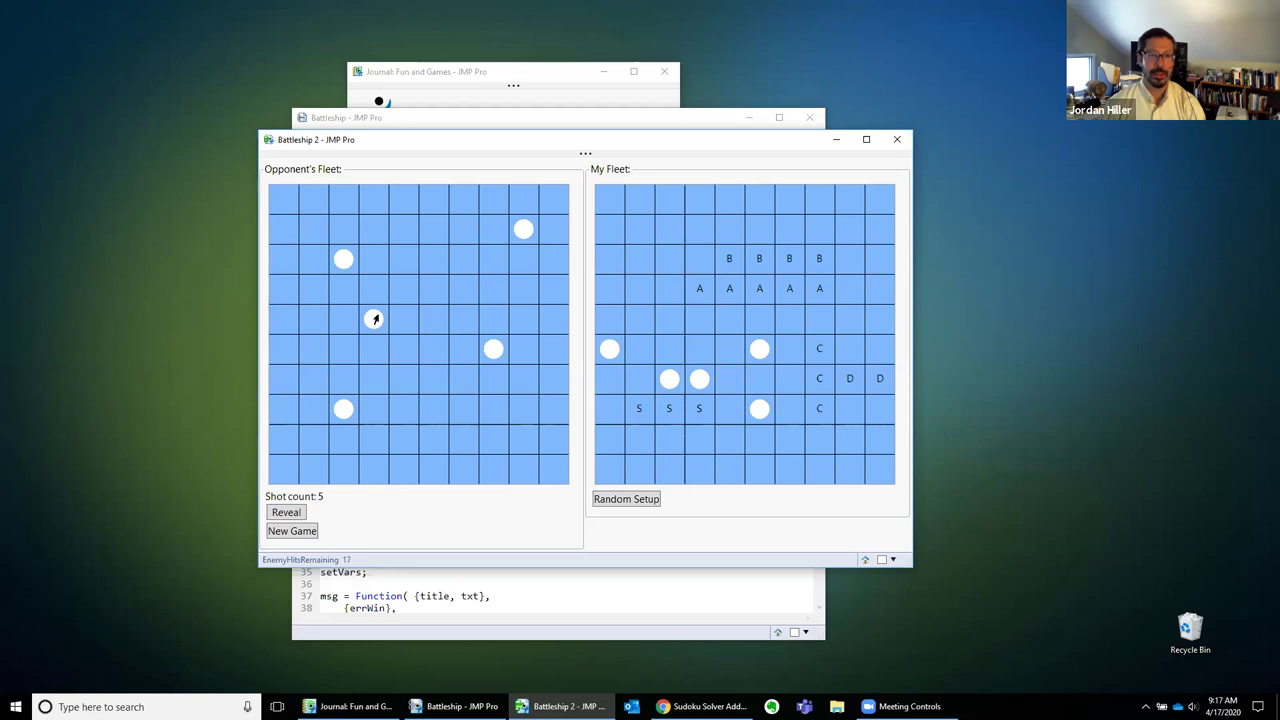
pyautogui.click(491, 449)
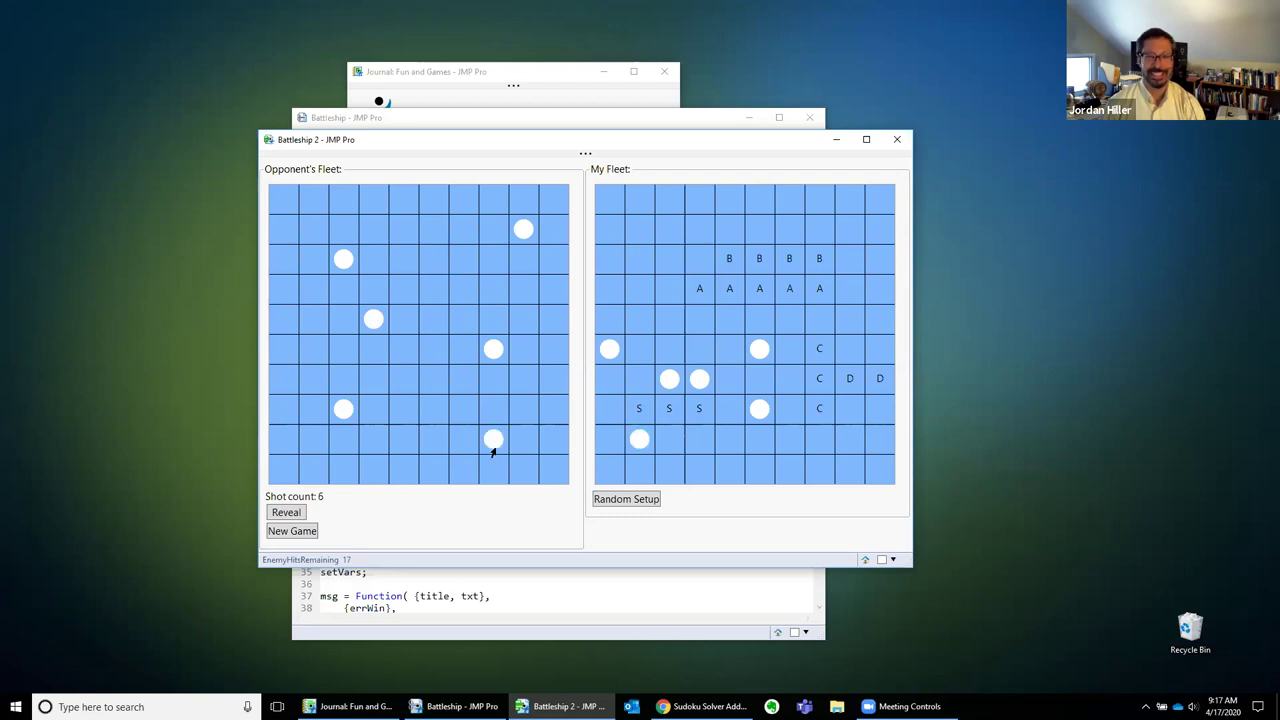
pyautogui.click(349, 472)
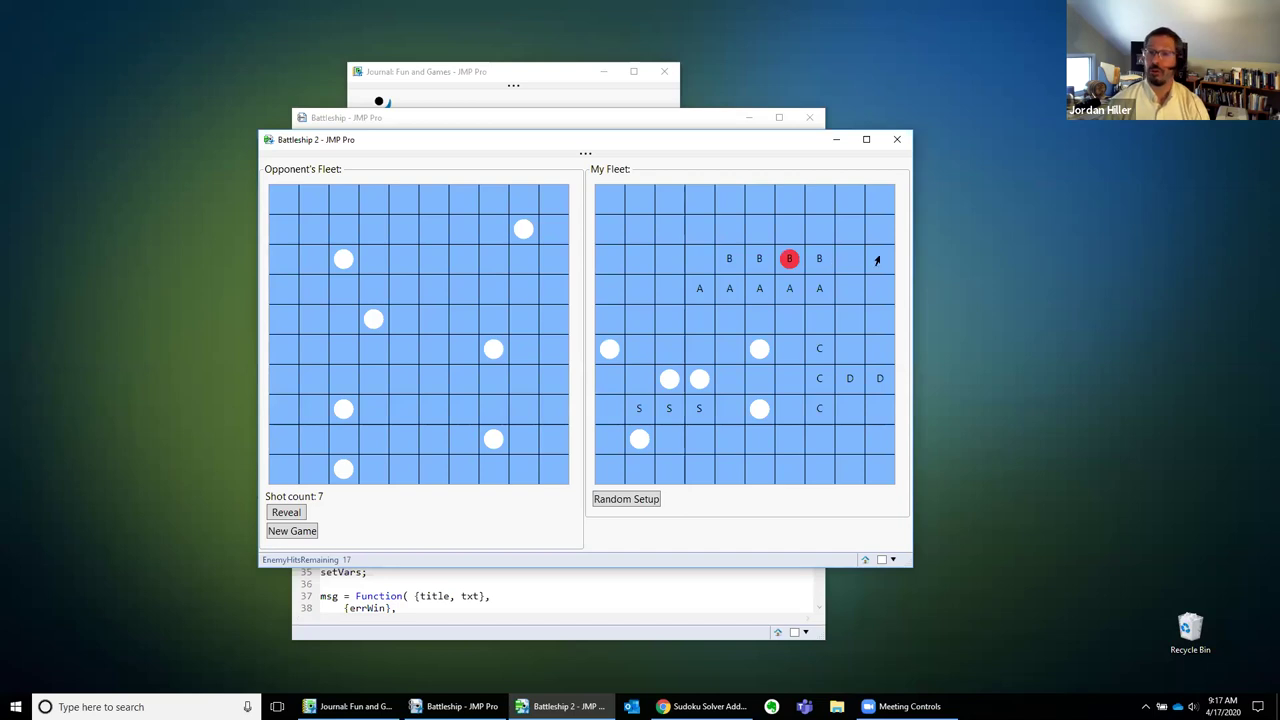
# Fire seven shots at the opponent's fleet at (row, column) (2,6), (4,10), (6,1), (1,2), (5,6), (7,6) and (7,9).
pyautogui.click(434, 232)
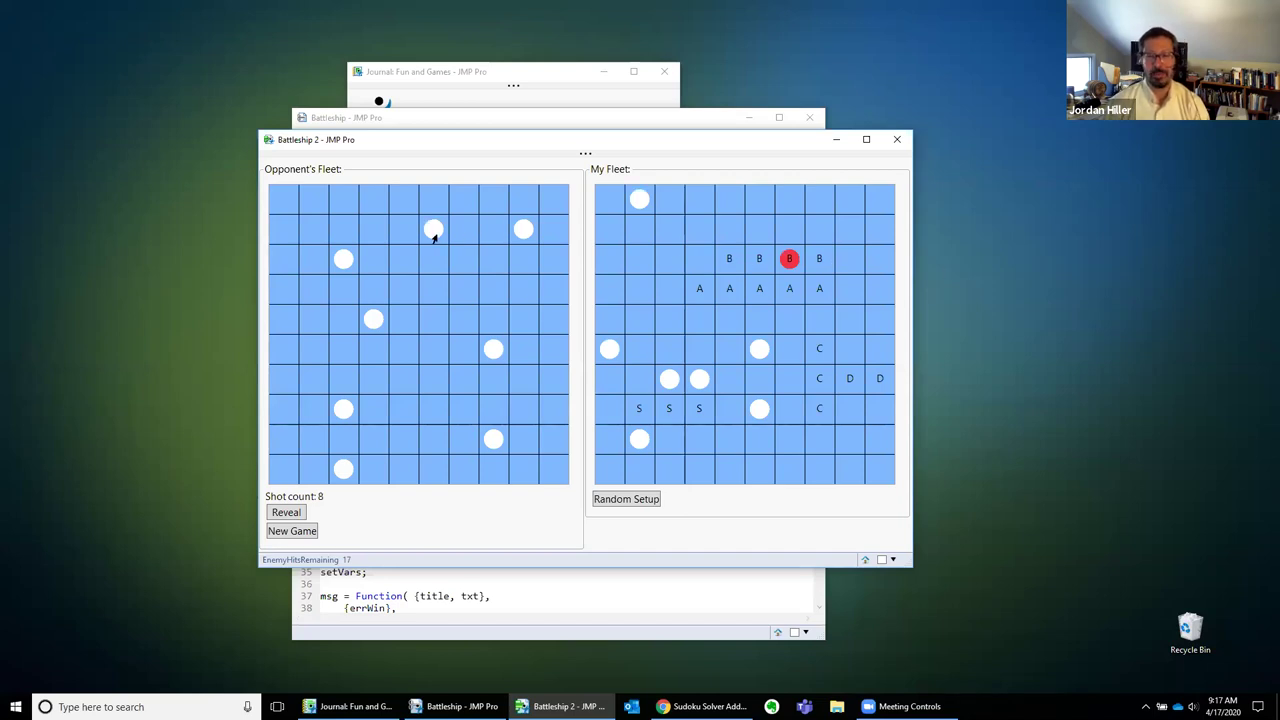
pyautogui.click(548, 296)
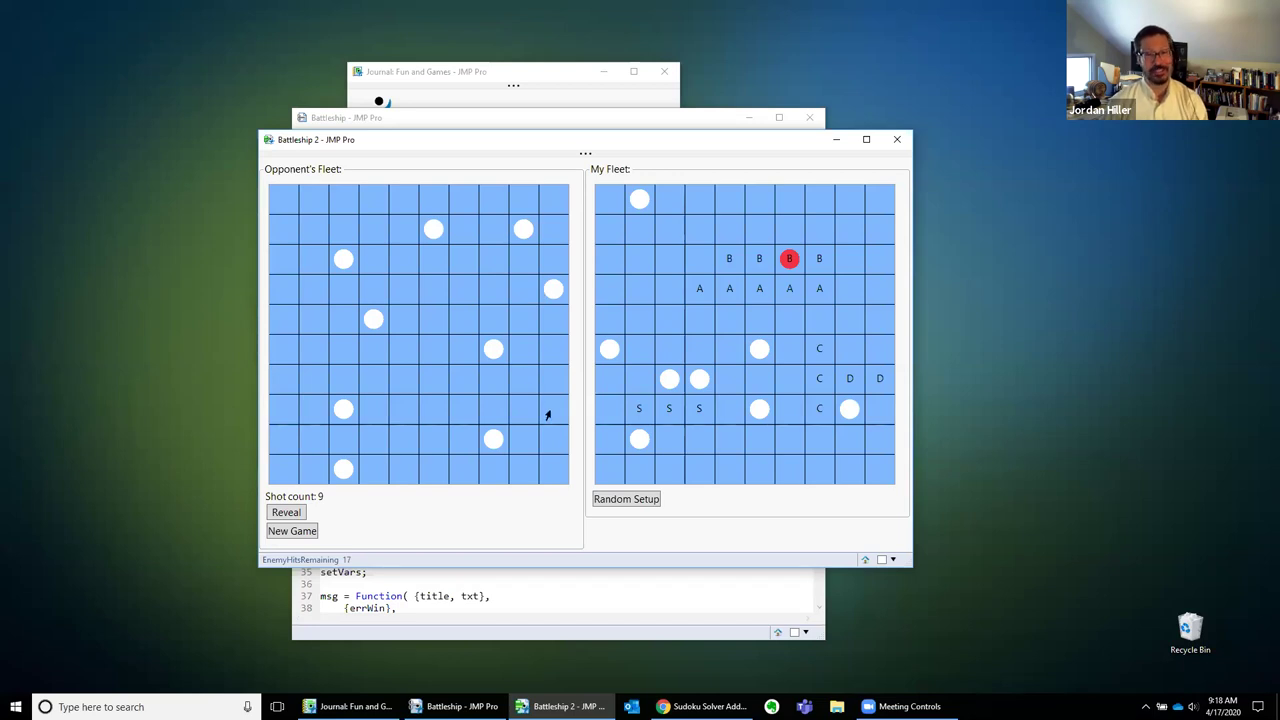
pyautogui.click(289, 355)
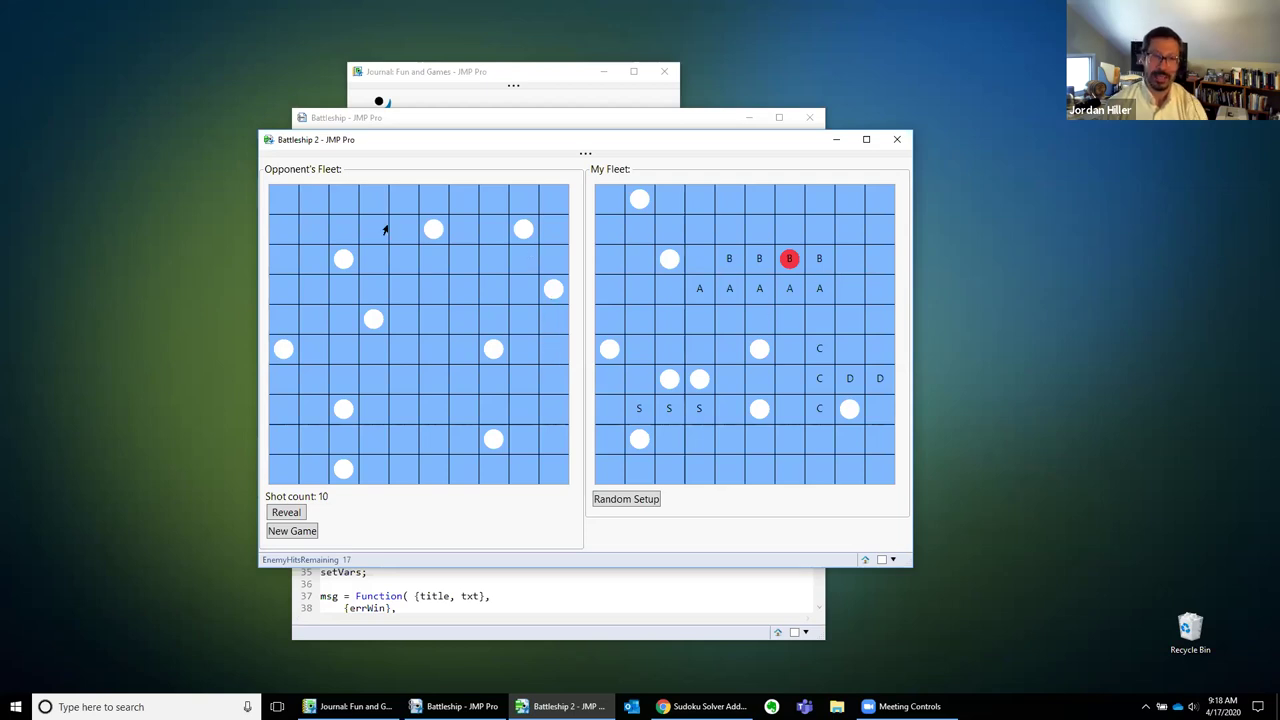
pyautogui.click(311, 201)
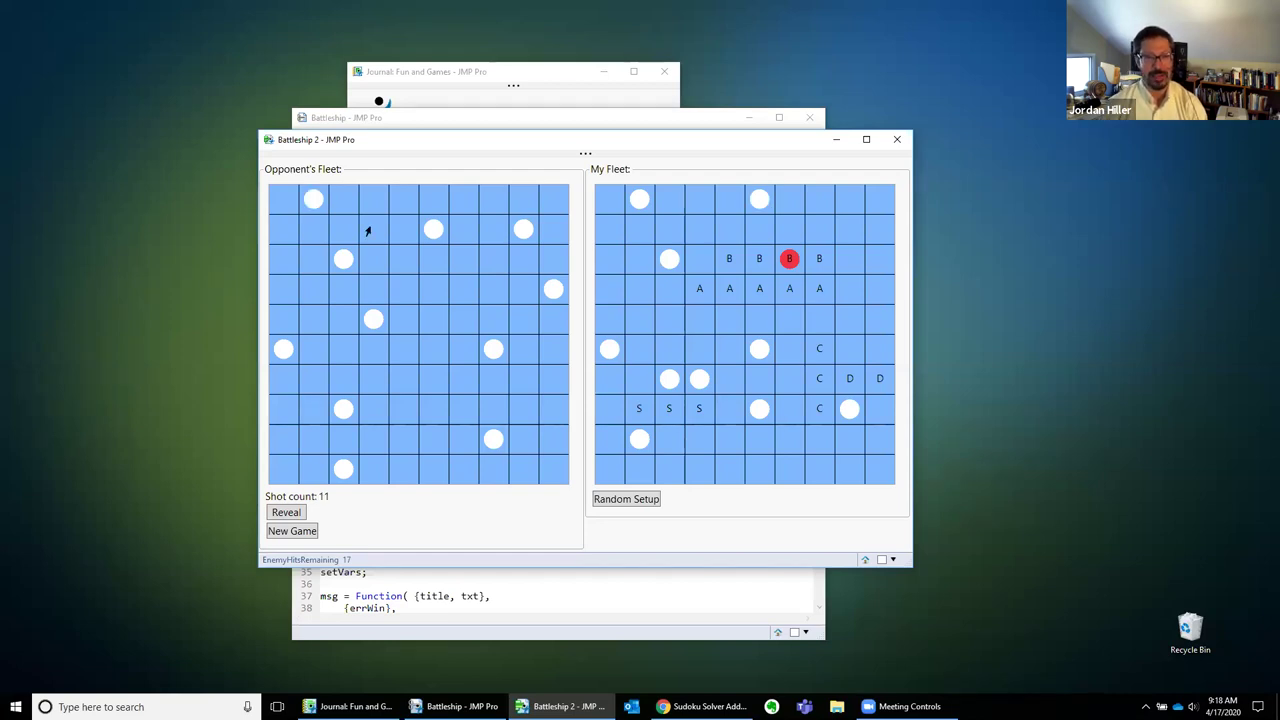
pyautogui.click(434, 320)
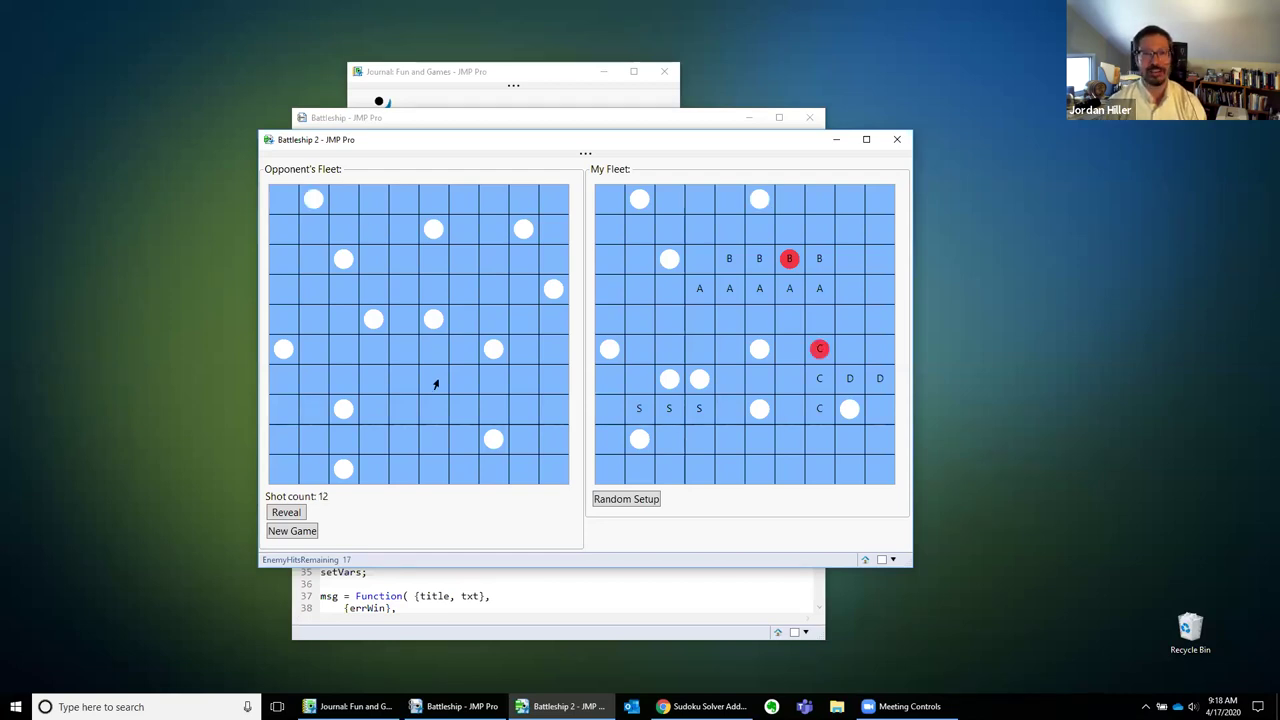
pyautogui.click(435, 383)
pyautogui.click(525, 388)
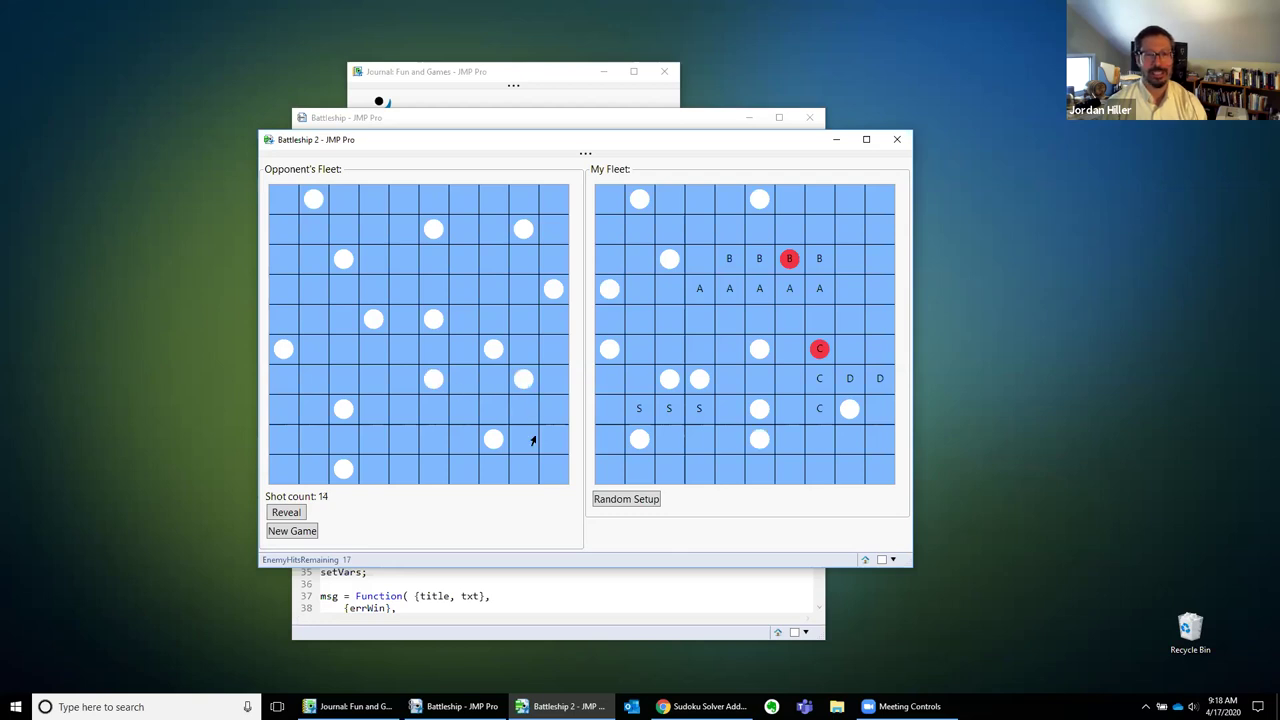
# Fire six shots at the opponent's fleet at (row, column) (9,9), (9,6), (7,4), (6,5), (4,7) and (3,7).
pyautogui.click(531, 441)
pyautogui.click(424, 444)
pyautogui.click(374, 384)
pyautogui.click(407, 353)
pyautogui.click(457, 301)
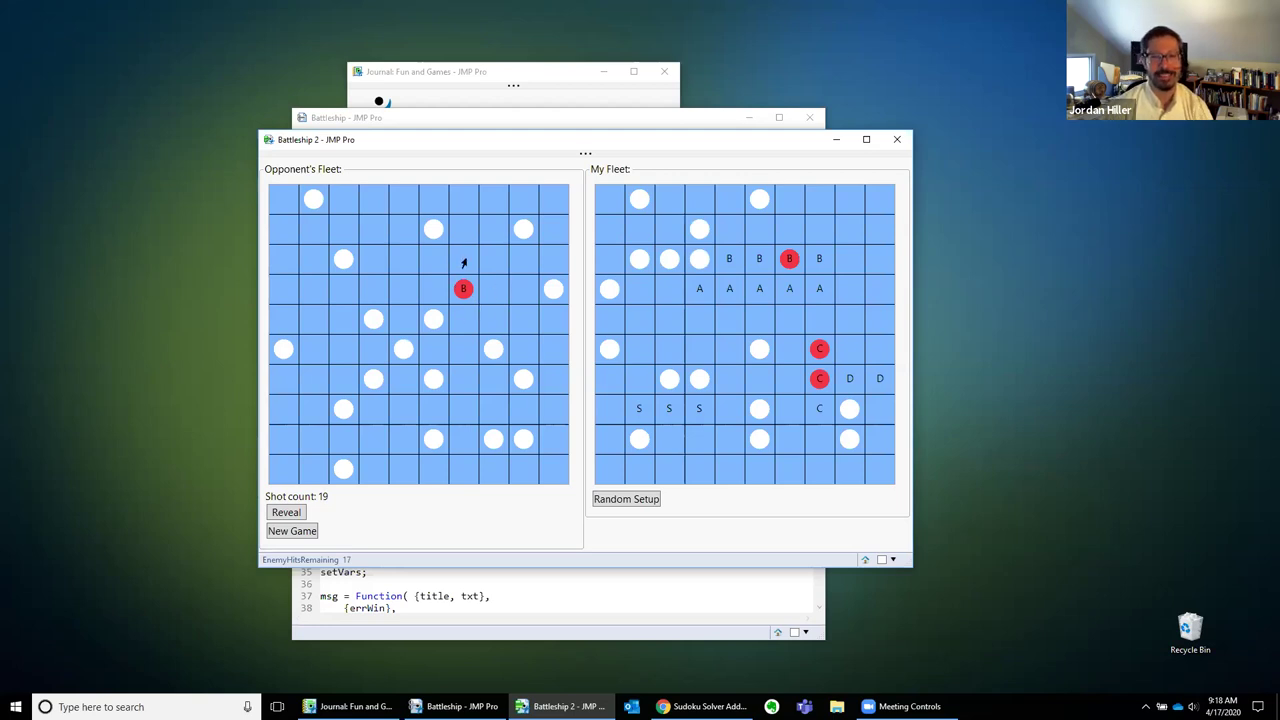
pyautogui.click(463, 262)
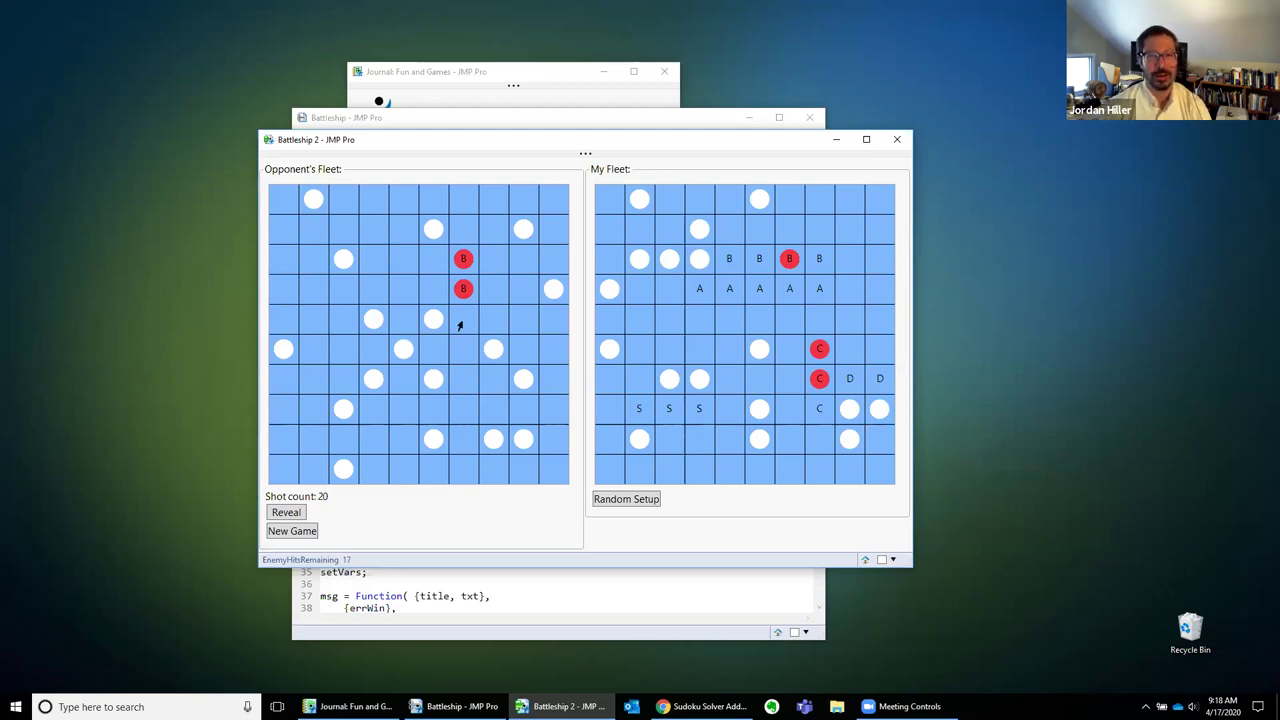
# Fire three shots at the opponent's fleet at (row, column) (5,7), (2,7) and (1,7) to finish off ship B.
pyautogui.click(460, 325)
pyautogui.click(464, 230)
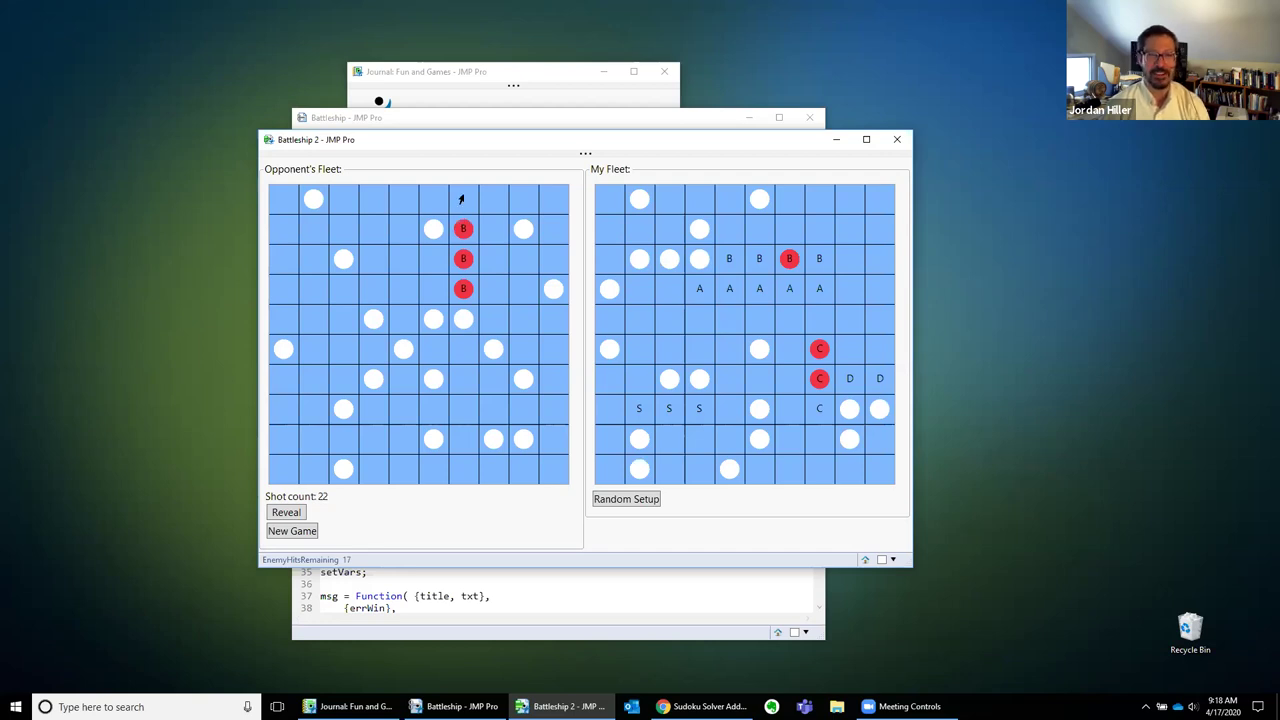
pyautogui.click(462, 205)
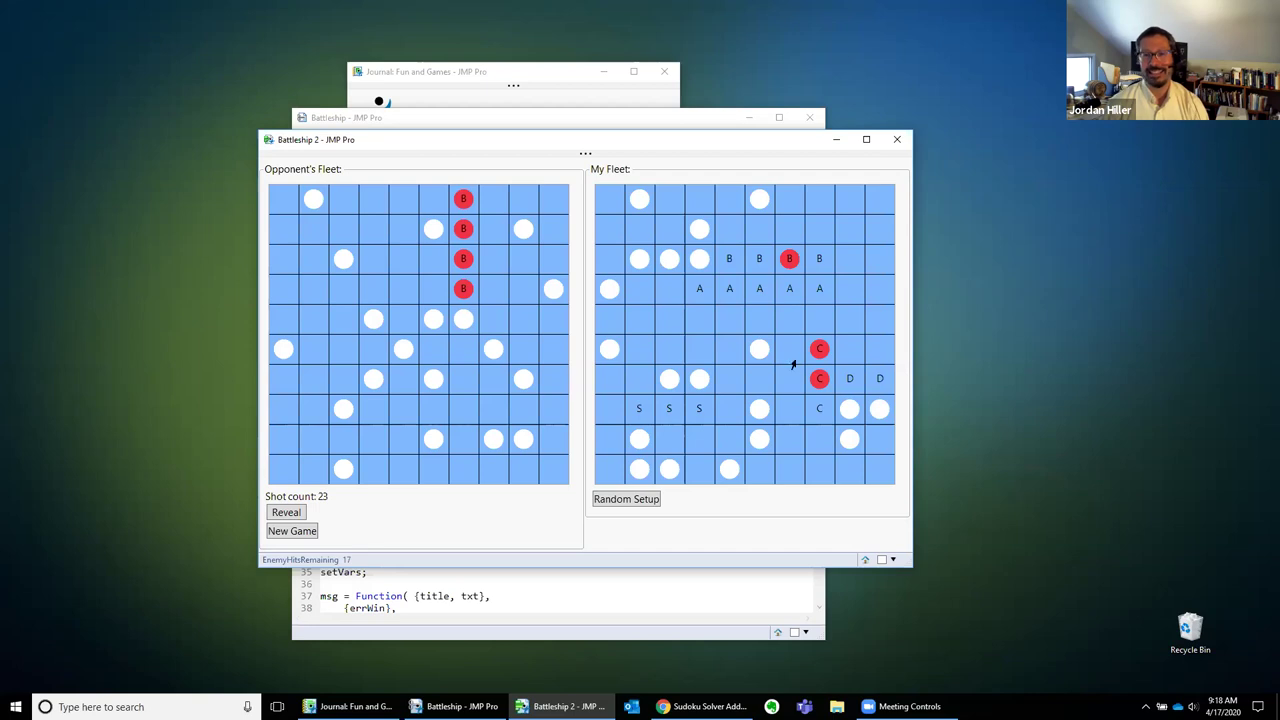
# Fire five shots along row 8 of the opponent's fleet at (row, column) (8,9), (8,6), (8,7), (8,5) and (8,8).
pyautogui.click(522, 412)
pyautogui.click(433, 416)
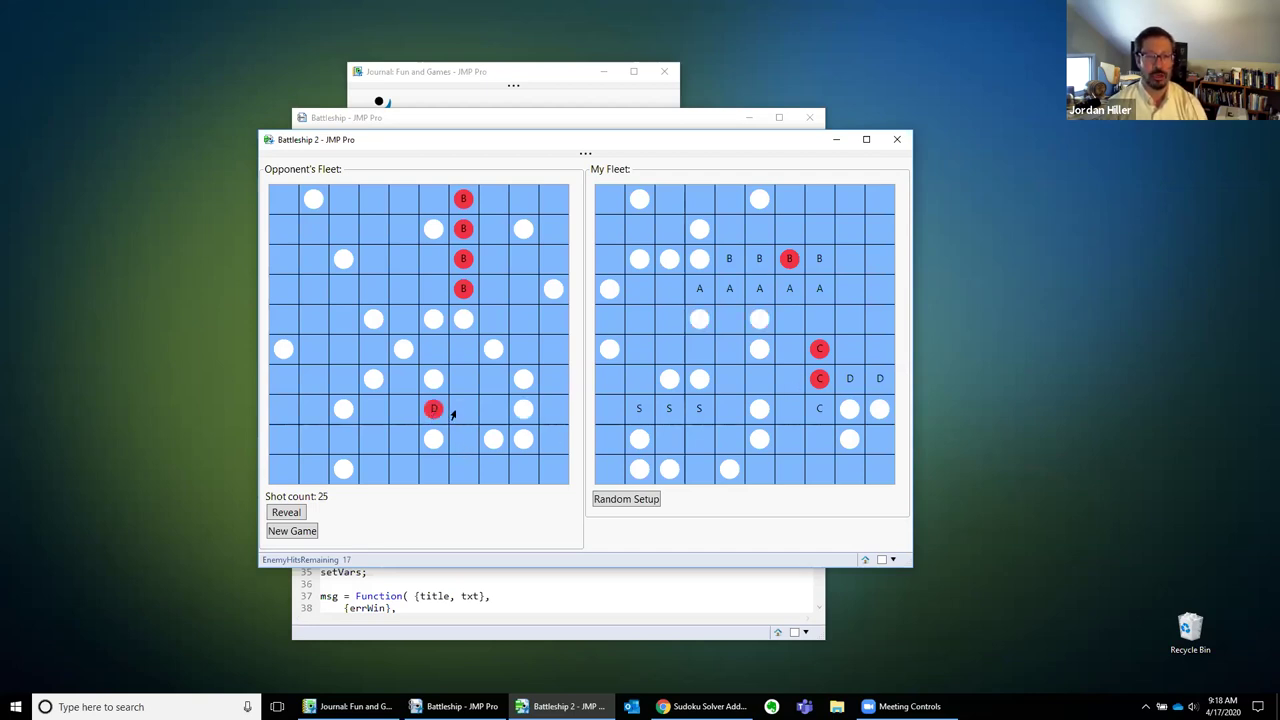
pyautogui.click(453, 413)
pyautogui.click(392, 413)
pyautogui.click(489, 412)
# Fire five shots along row 10 of the opponent's fleet at (row, column) (10,8), (10,5), (10,4), (10,6) and (10,7).
pyautogui.click(489, 473)
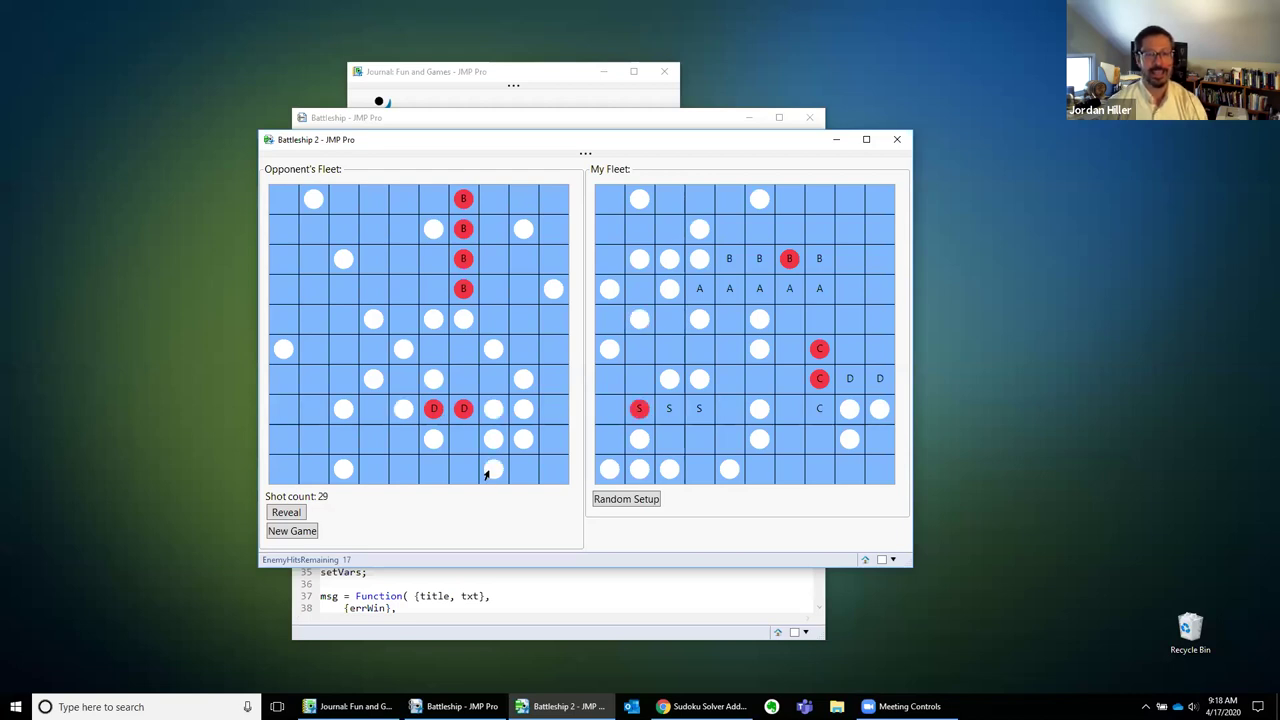
pyautogui.click(395, 477)
pyautogui.click(376, 478)
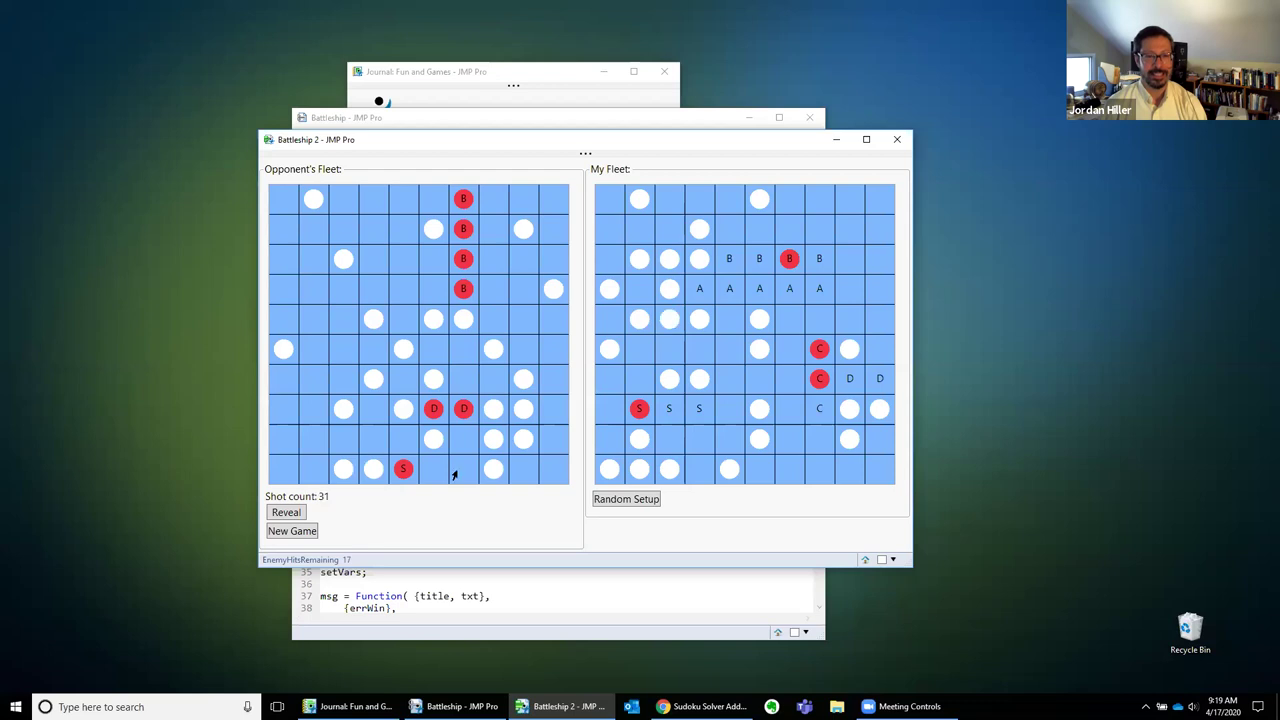
pyautogui.click(436, 475)
pyautogui.click(468, 476)
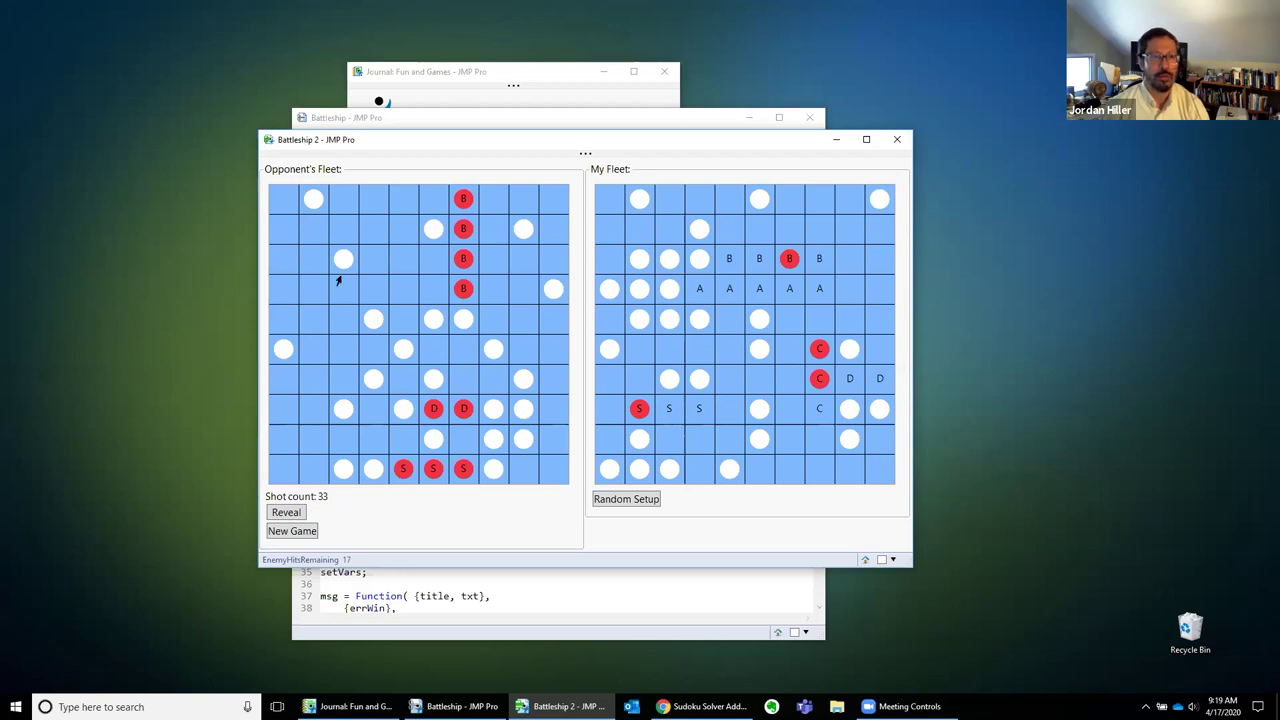
# Fire five shots down column 10 of the opponent's fleet at (row, column) (8,10), (7,10), (6,10), (5,10) and (9,10).
pyautogui.click(550, 412)
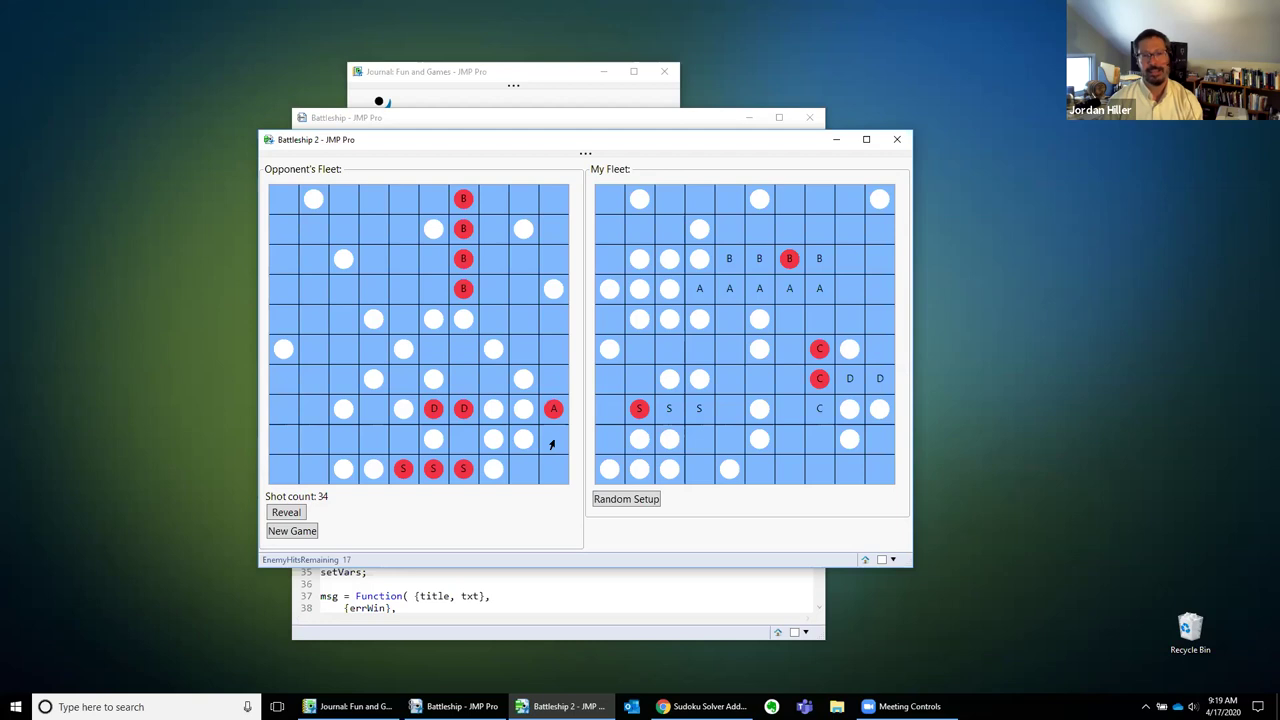
pyautogui.click(554, 376)
pyautogui.click(554, 356)
pyautogui.click(556, 318)
pyautogui.click(553, 442)
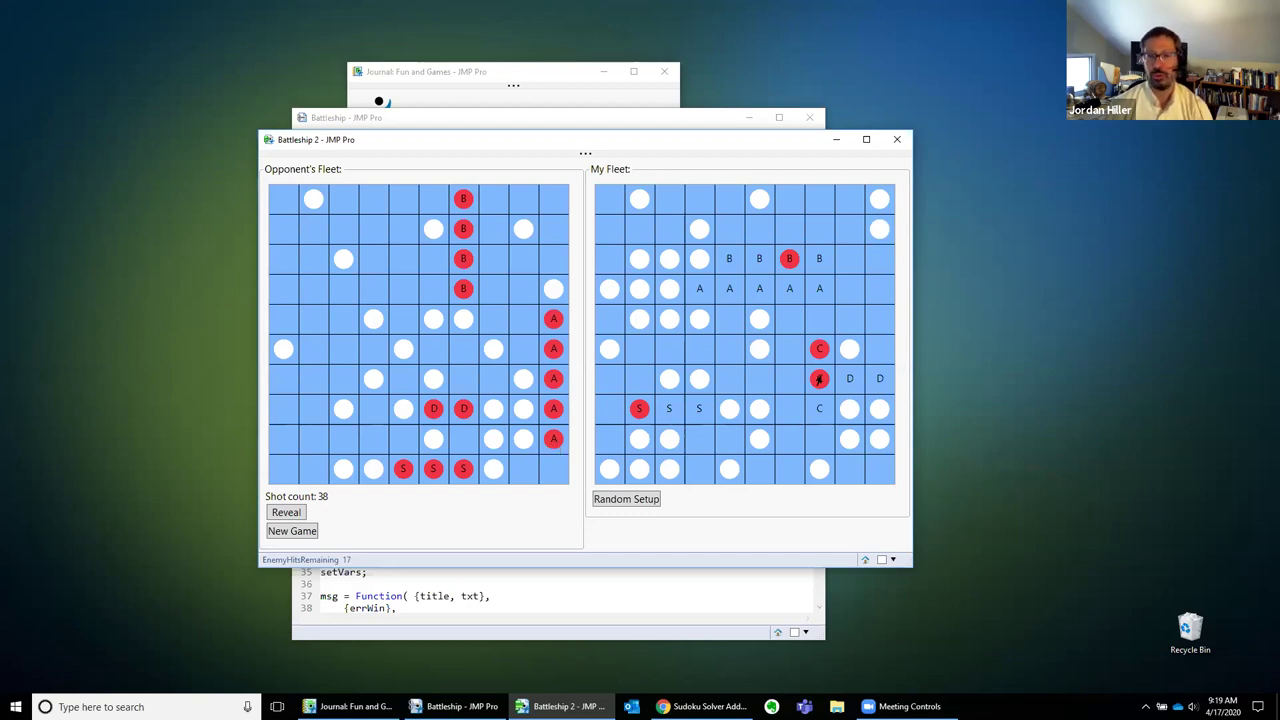
# Fire six shots at the opponent's fleet at (row, column) (9,2), (8,1), (5,2), (3,1), (2,3) and (3,5).
pyautogui.click(310, 440)
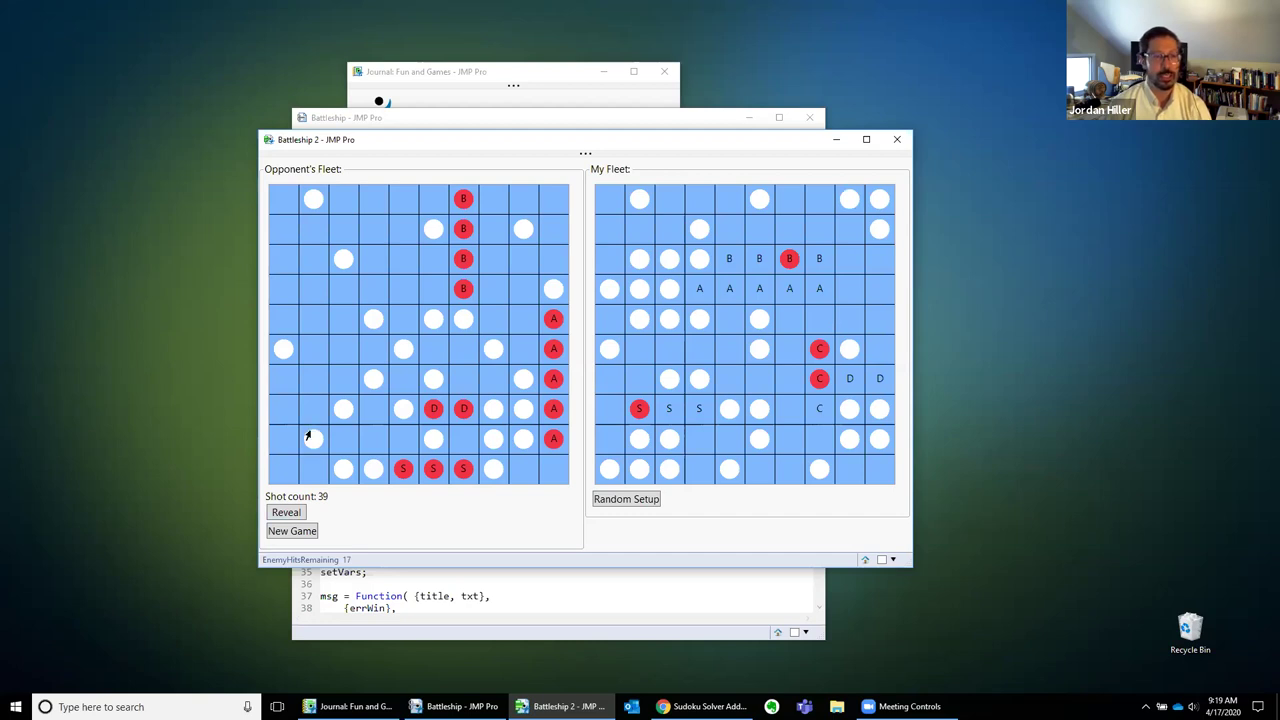
pyautogui.click(278, 418)
pyautogui.click(310, 322)
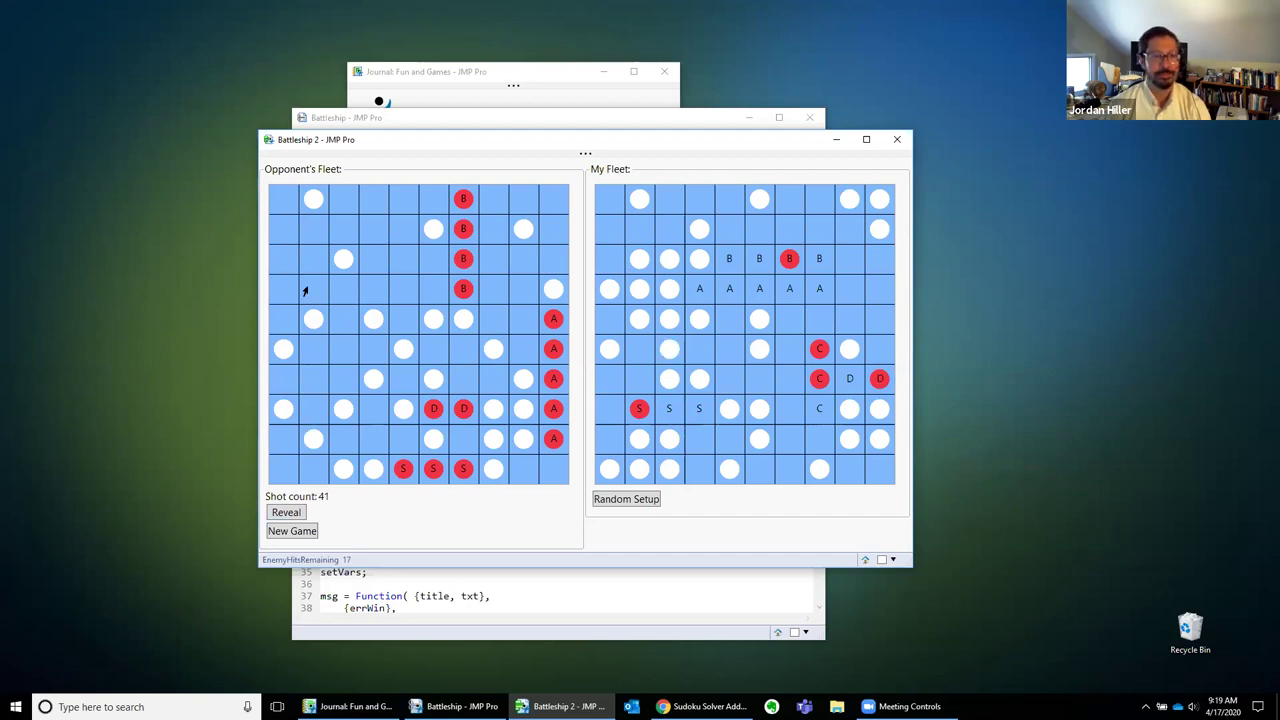
pyautogui.click(286, 262)
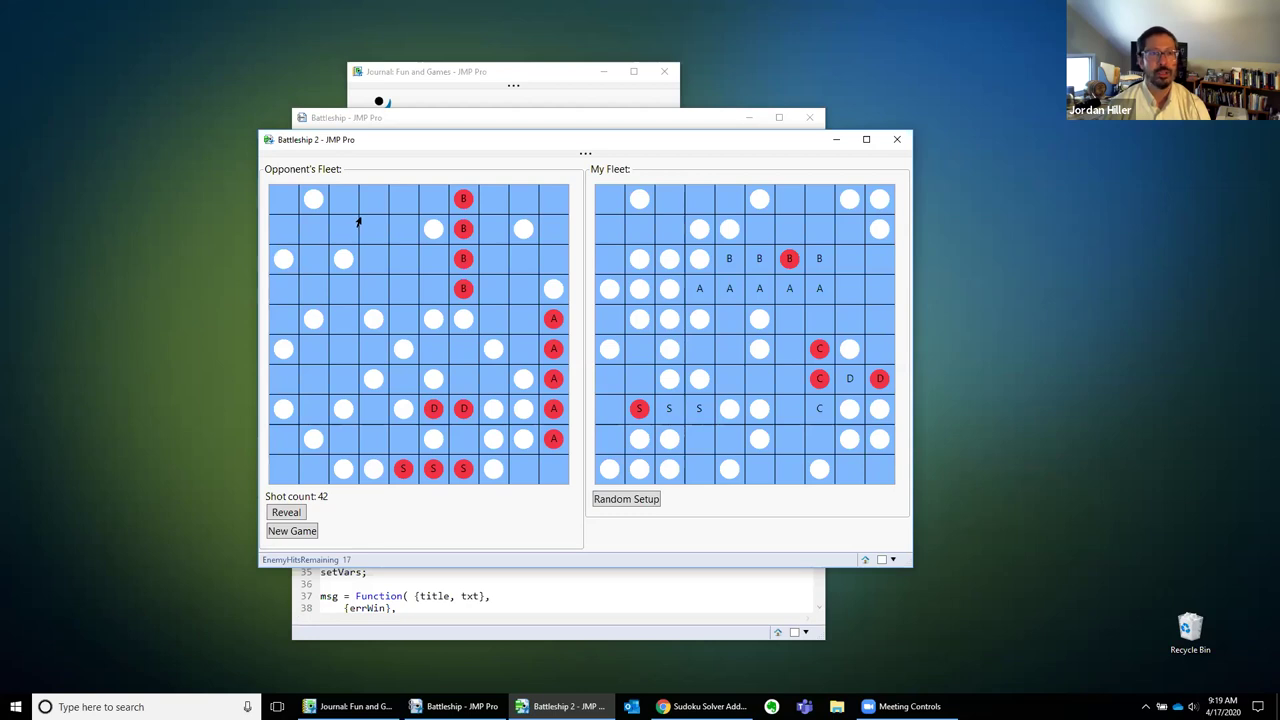
pyautogui.click(348, 233)
pyautogui.click(400, 260)
# Fire four shots at the opponent's fleet at (row, column) (1,4), (1,5), (2,4) and (3,4) to sink ship C.
pyautogui.click(369, 207)
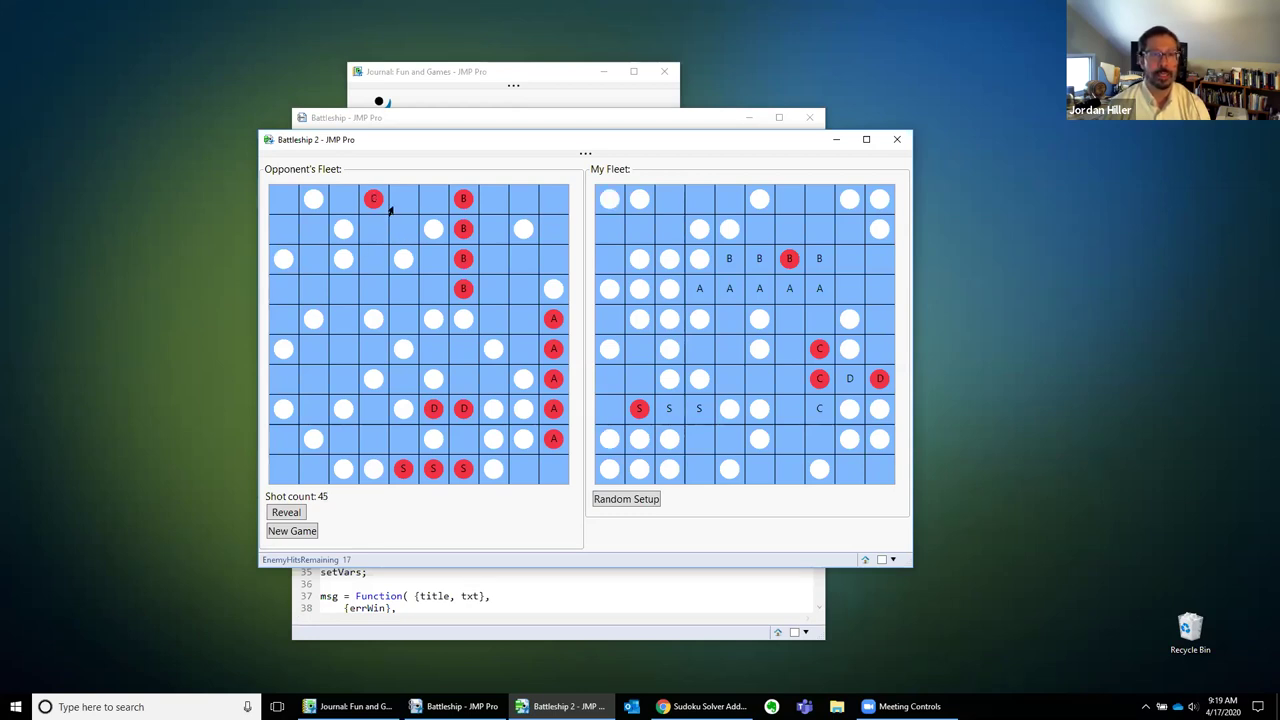
pyautogui.click(394, 207)
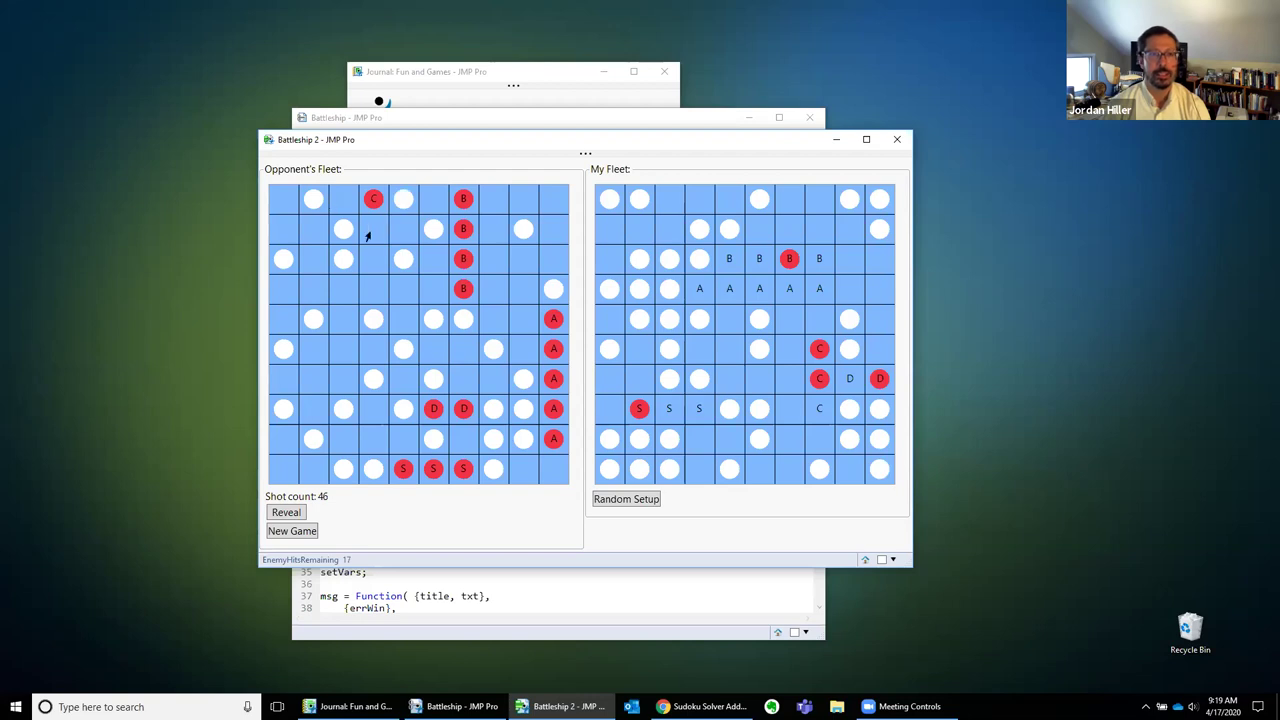
pyautogui.click(369, 232)
pyautogui.click(376, 260)
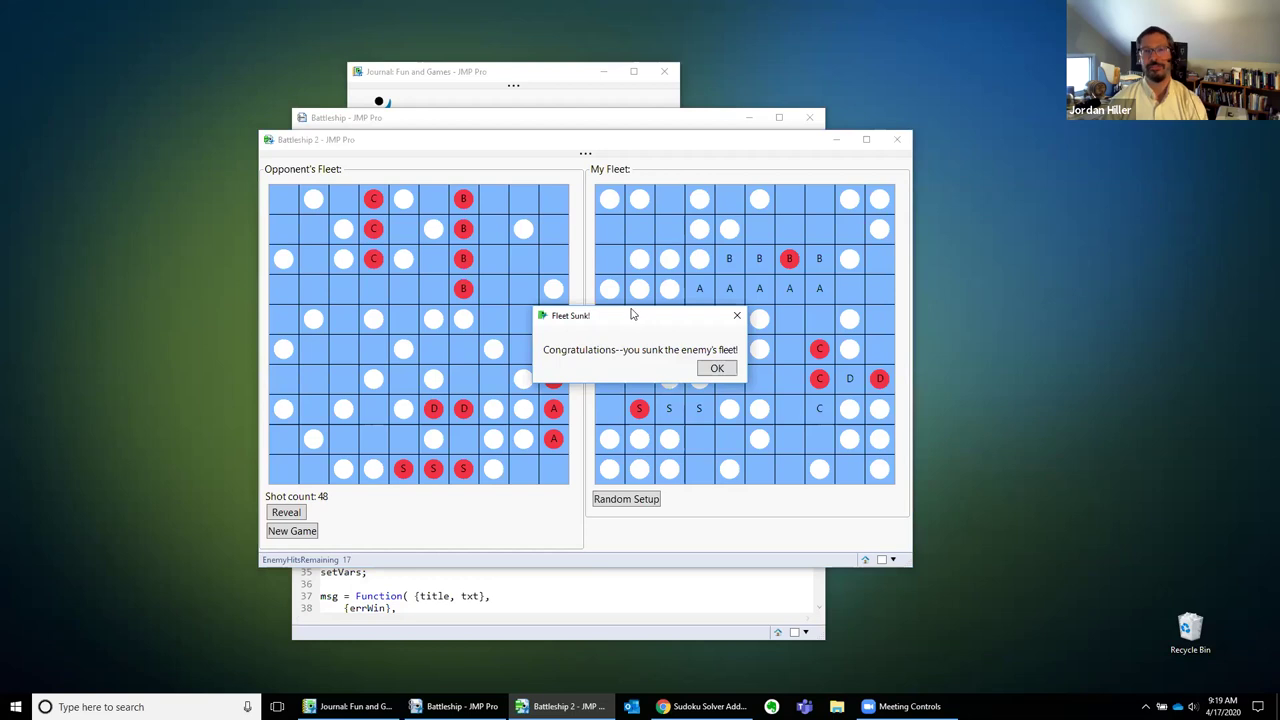
# Move the Fleet Sunk! message aside and dismiss it, and close the Battleship game and script windows.
pyautogui.moveTo(631, 315); pyautogui.dragTo(503, 301)
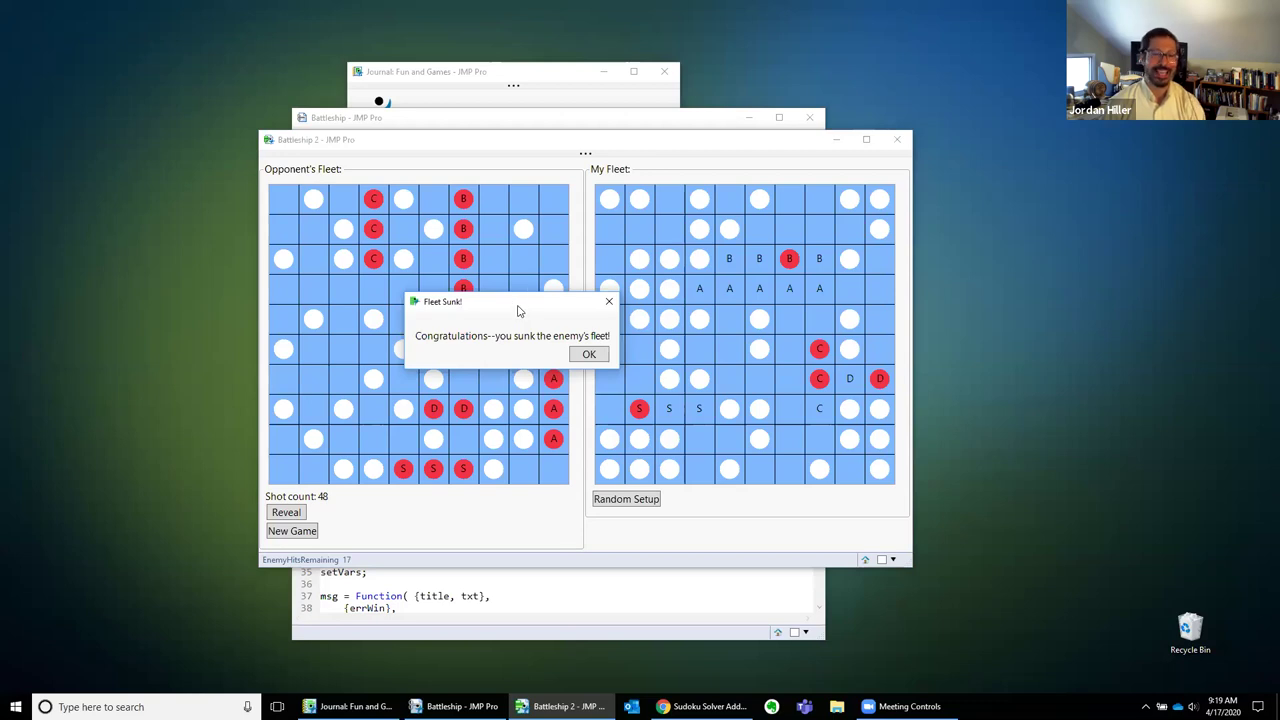
pyautogui.moveTo(518, 311); pyautogui.dragTo(410, 349)
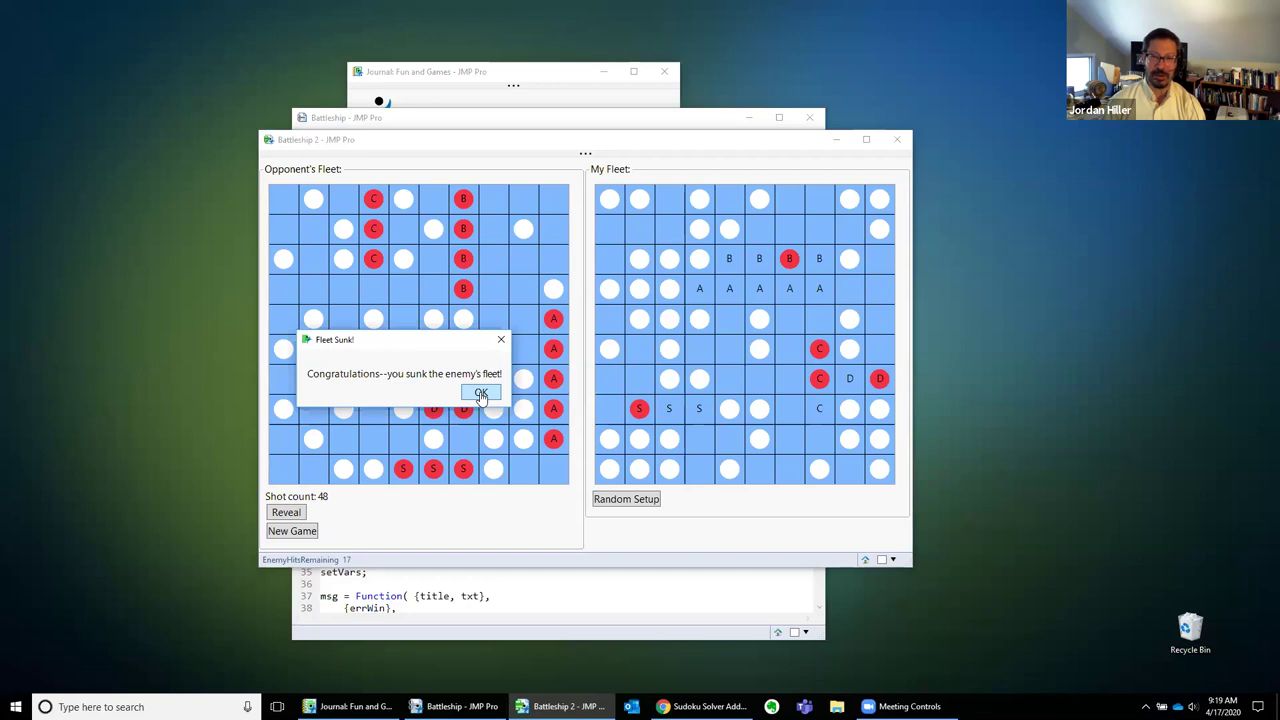
pyautogui.click(481, 393)
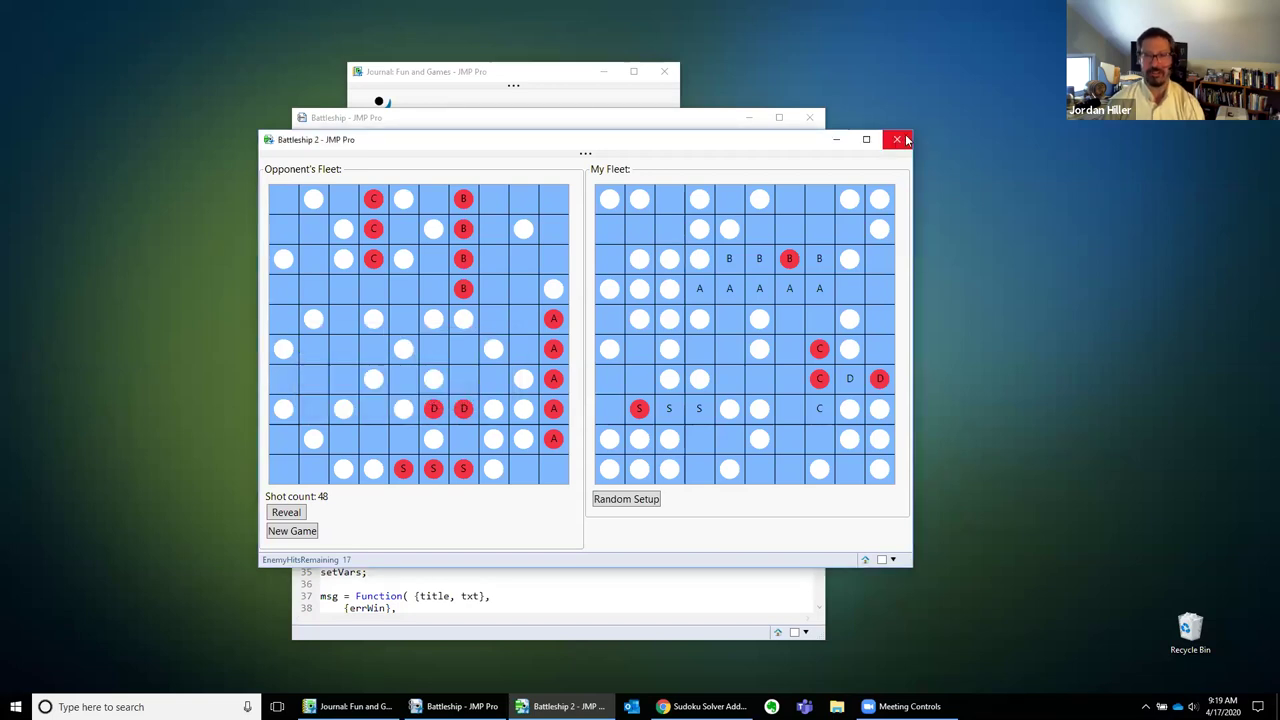
pyautogui.click(900, 141)
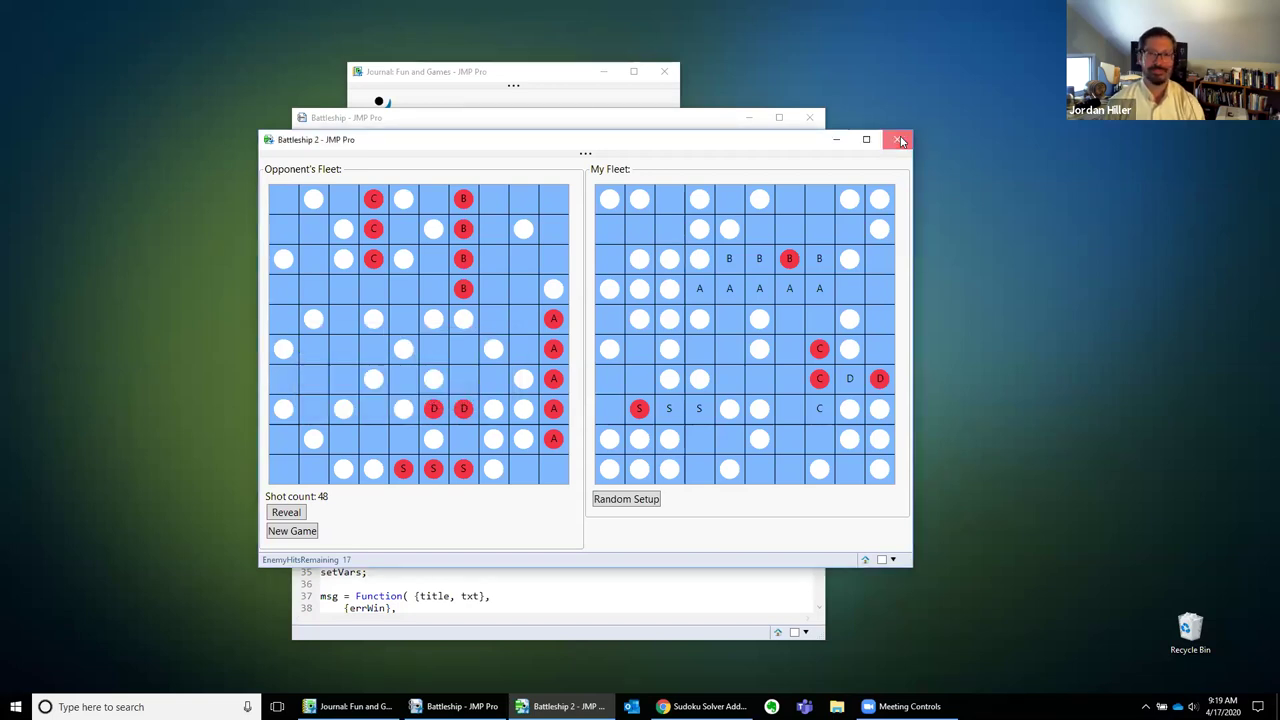
pyautogui.click(809, 117)
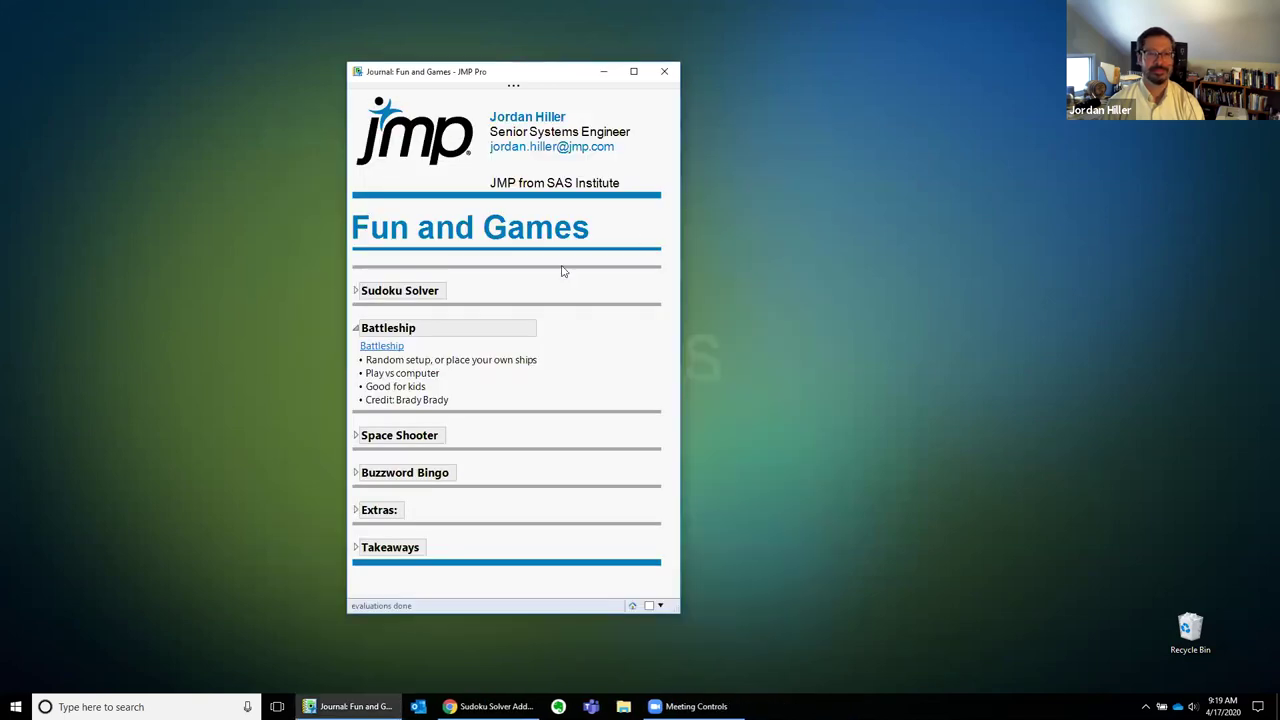
# Collapse the journal's Battleship section and launch the Asteroids game from the expanded Space Shooter section.
pyautogui.click(355, 330)
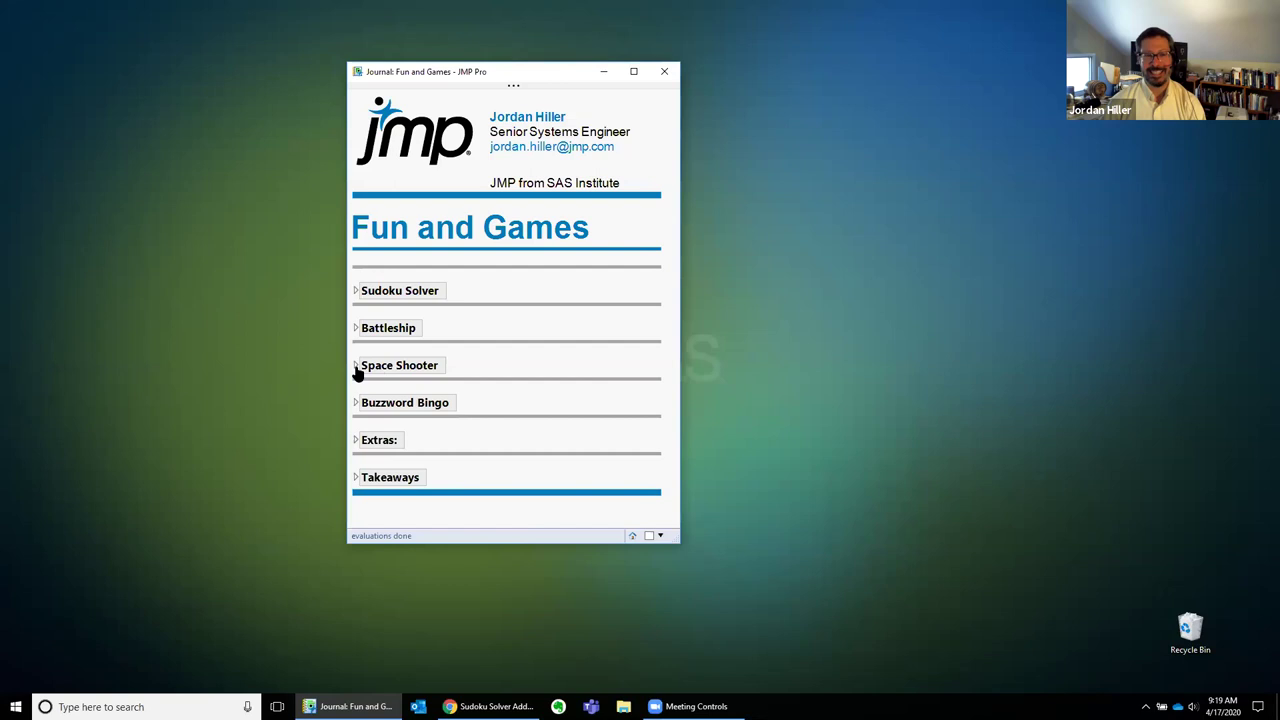
pyautogui.click(355, 366)
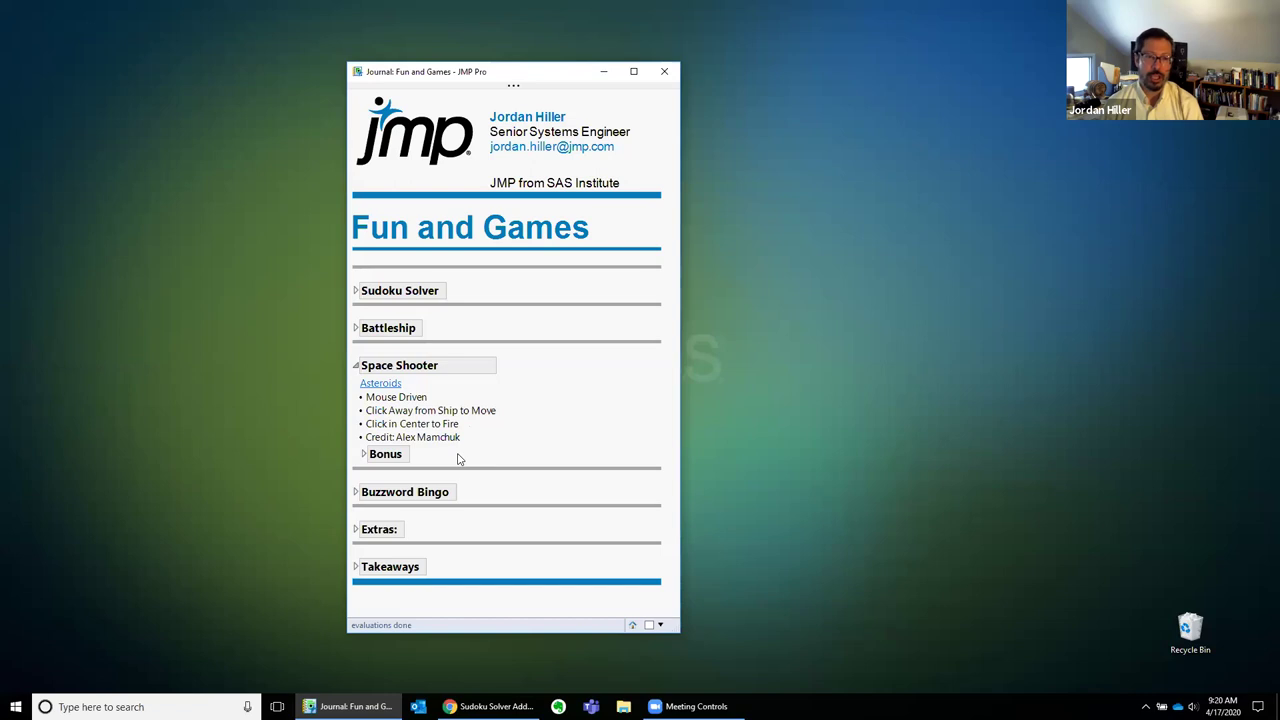
pyautogui.click(380, 384)
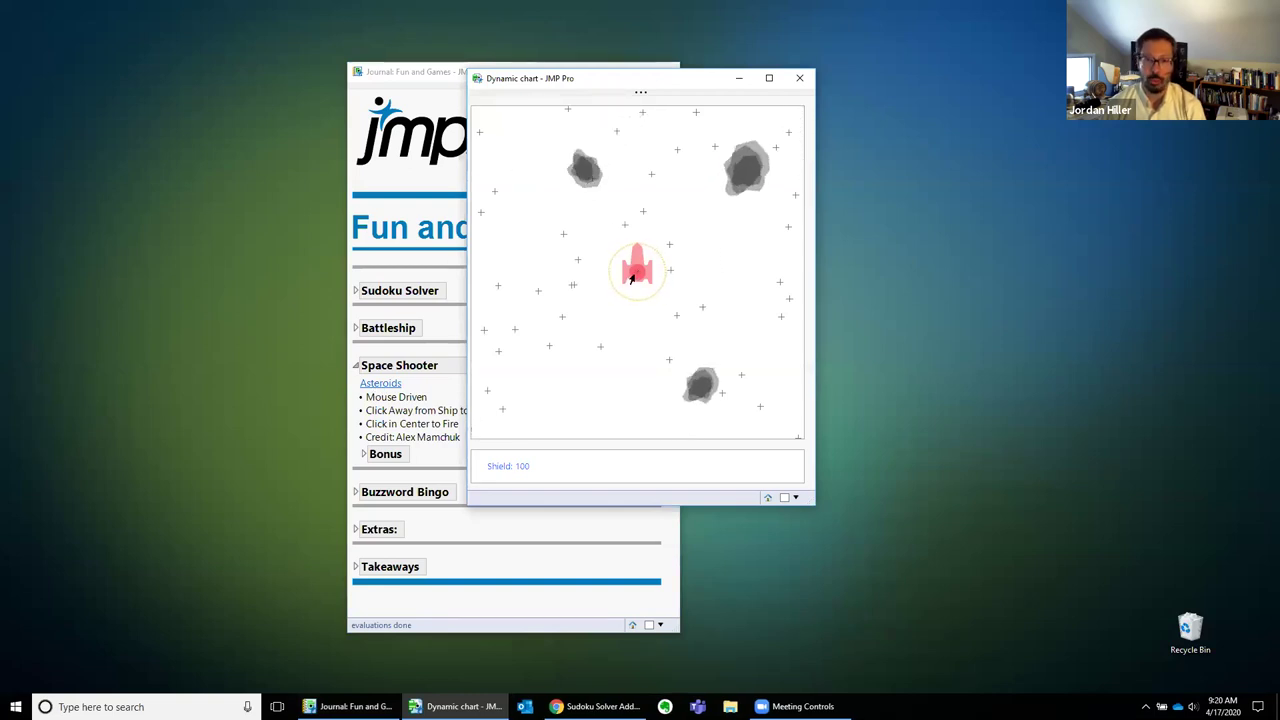
# Play Asteroids by steering the ship and firing at the asteroids until the round ends, and close the game window.
pyautogui.click(635, 277)
pyautogui.click(645, 275)
pyautogui.click(653, 273)
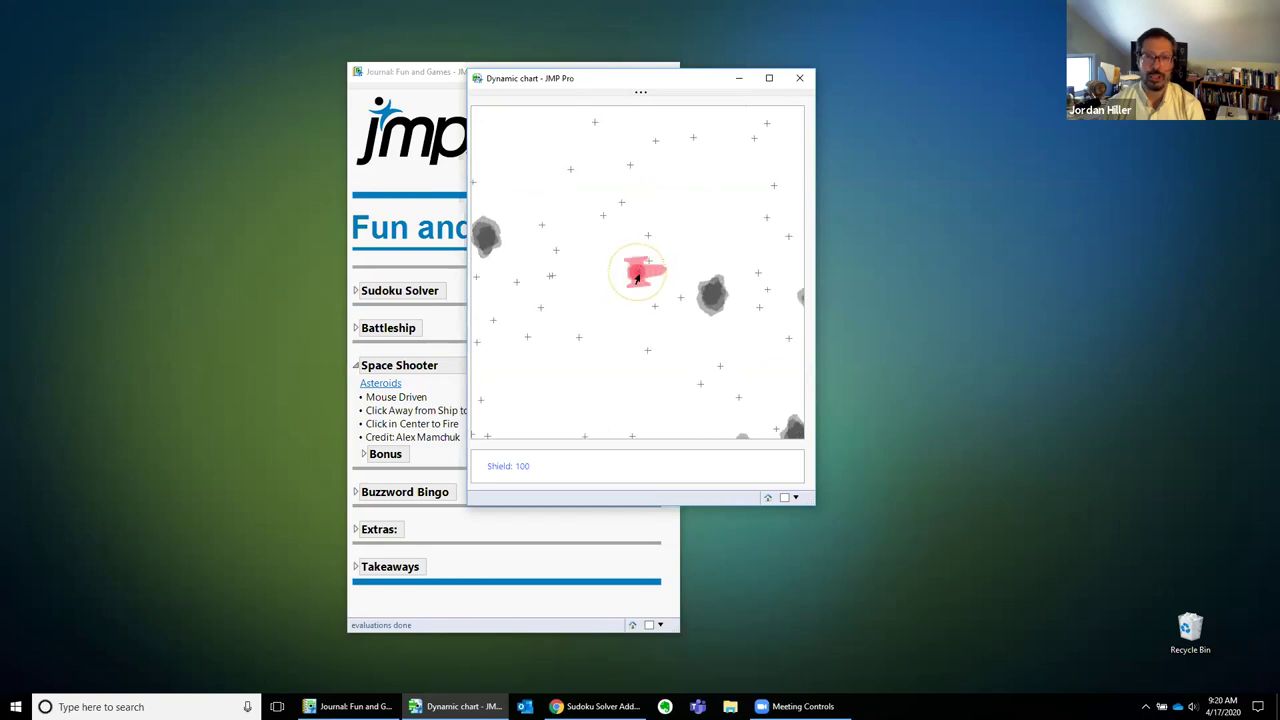
pyautogui.click(636, 278)
pyautogui.click(636, 278)
pyautogui.click(531, 217)
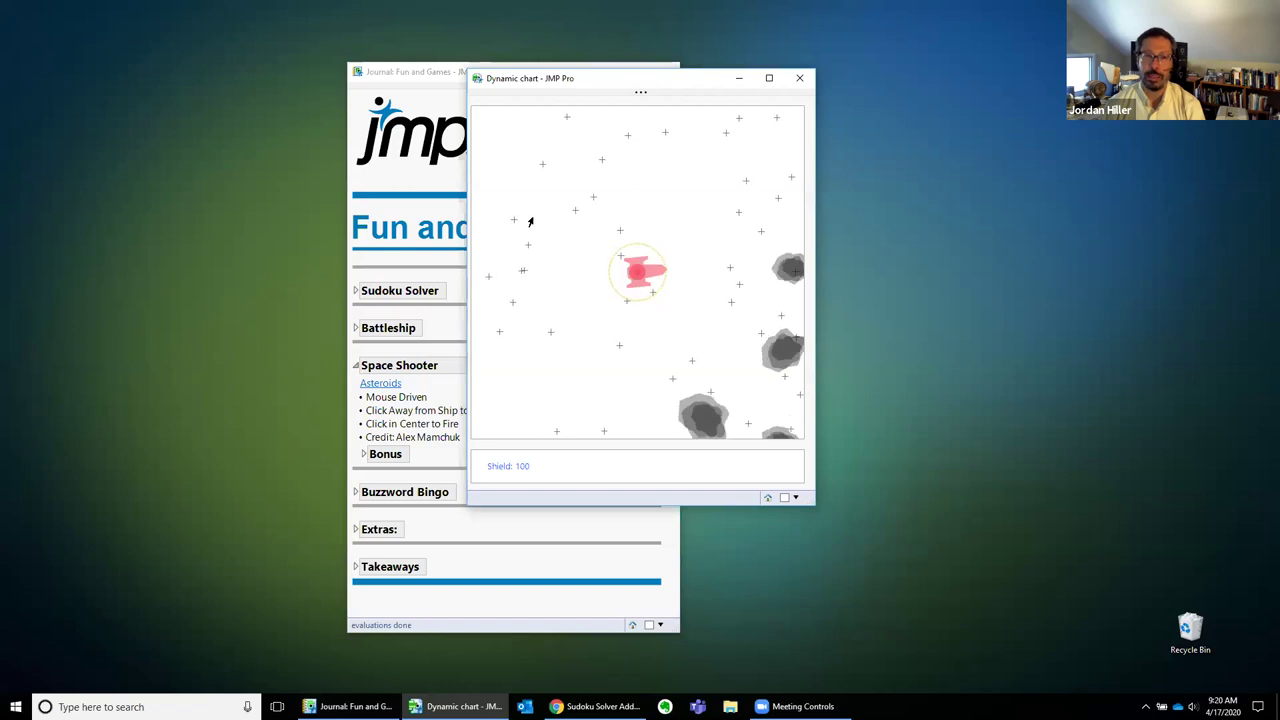
pyautogui.click(663, 271)
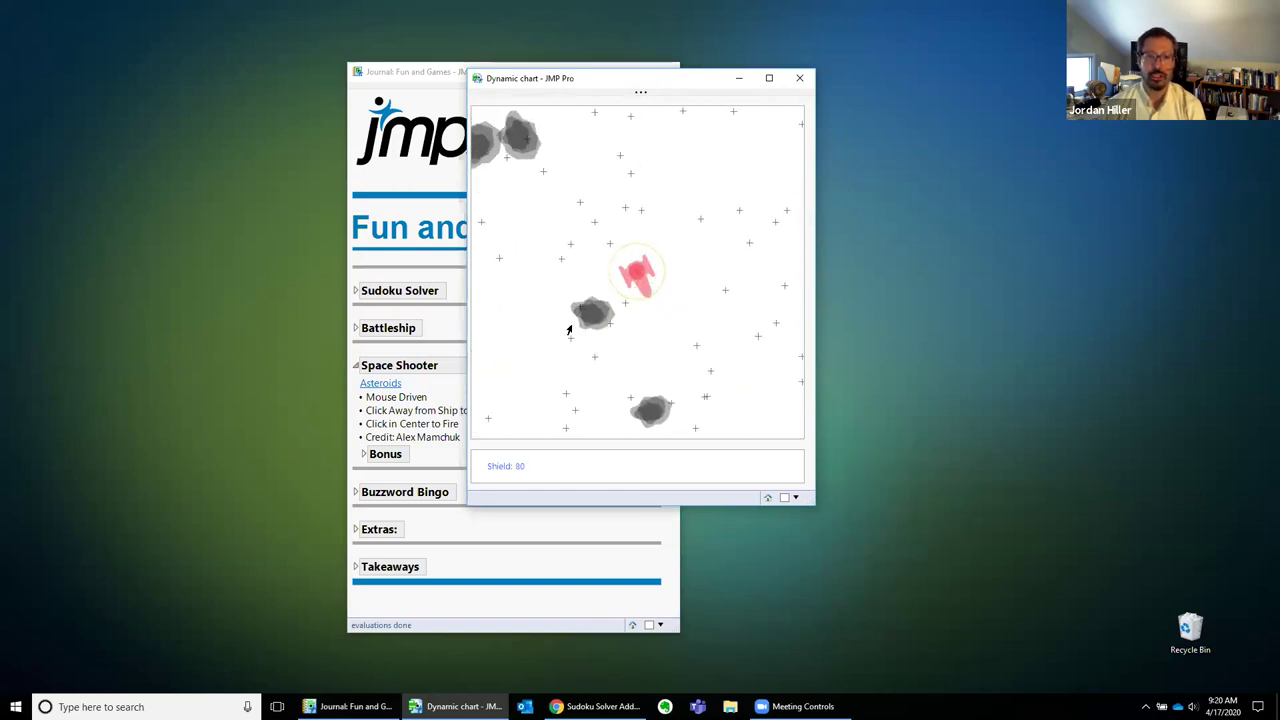
pyautogui.click(593, 318)
pyautogui.click(638, 266)
pyautogui.click(640, 270)
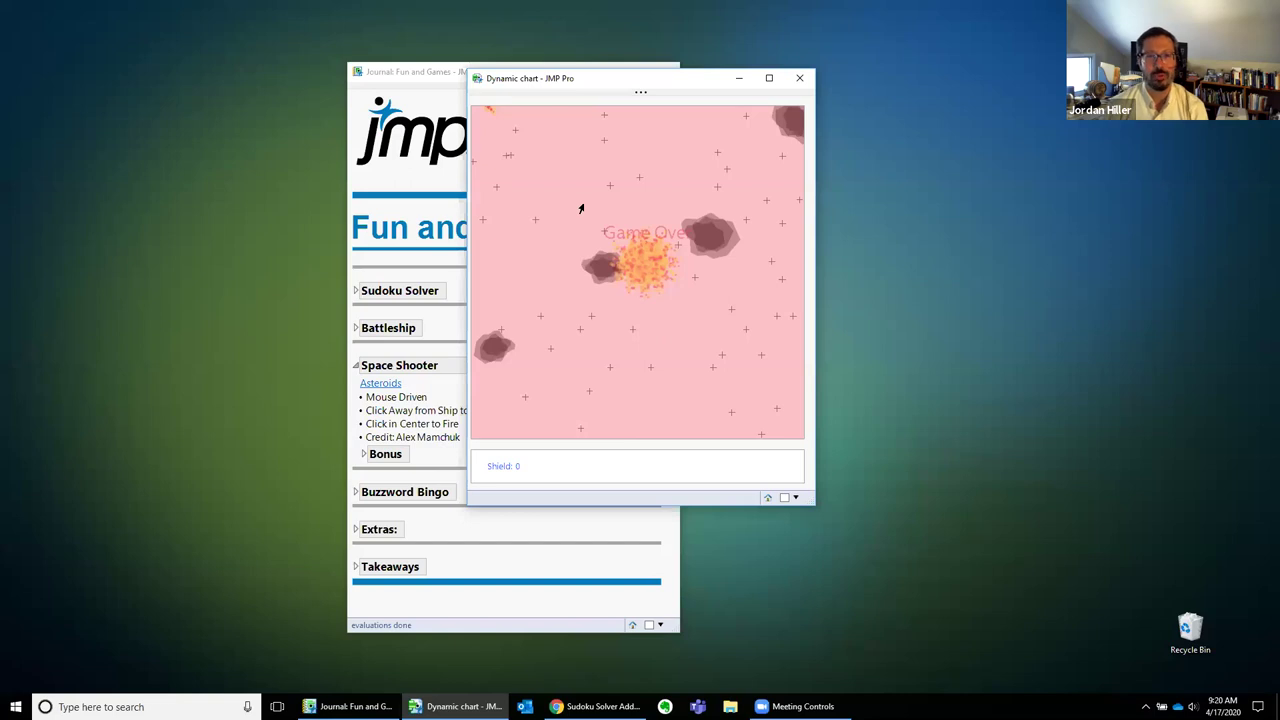
pyautogui.click(799, 77)
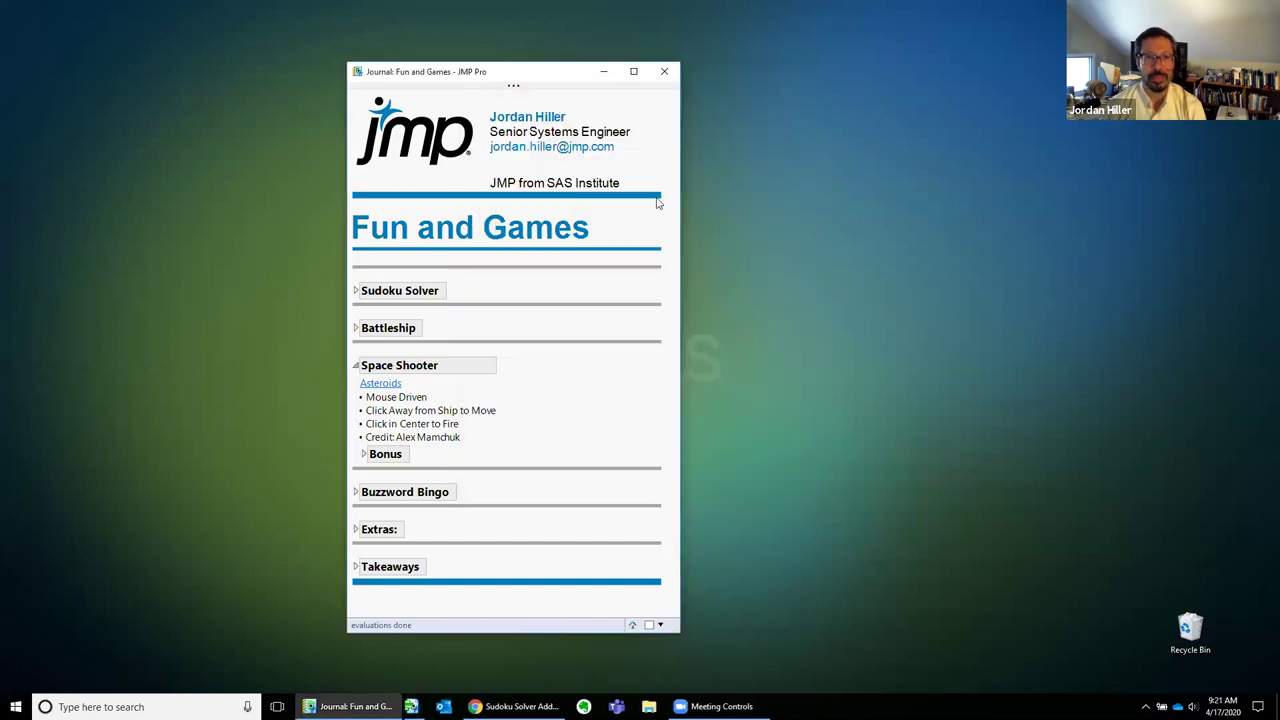
# Relaunch Asteroids, shoot down all the asteroids to win the round, and move the game window so the Space Shooter notes are uncovered.
pyautogui.click(380, 384)
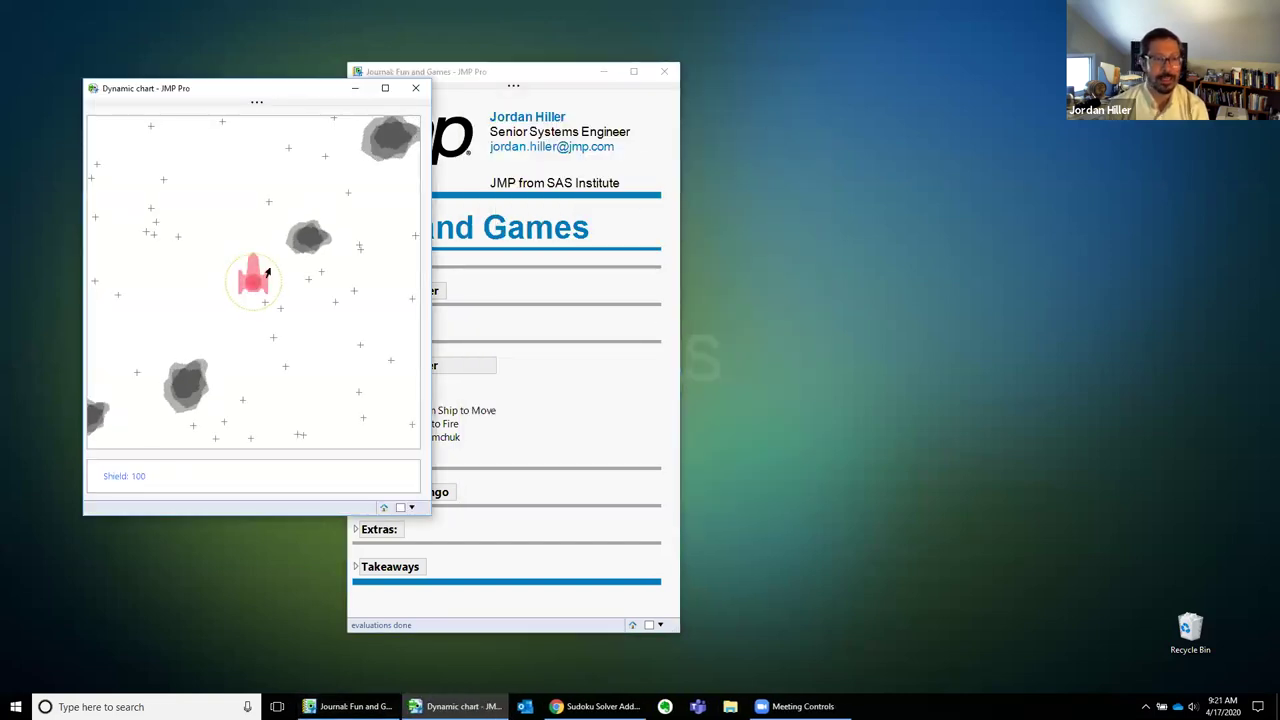
pyautogui.press('space')
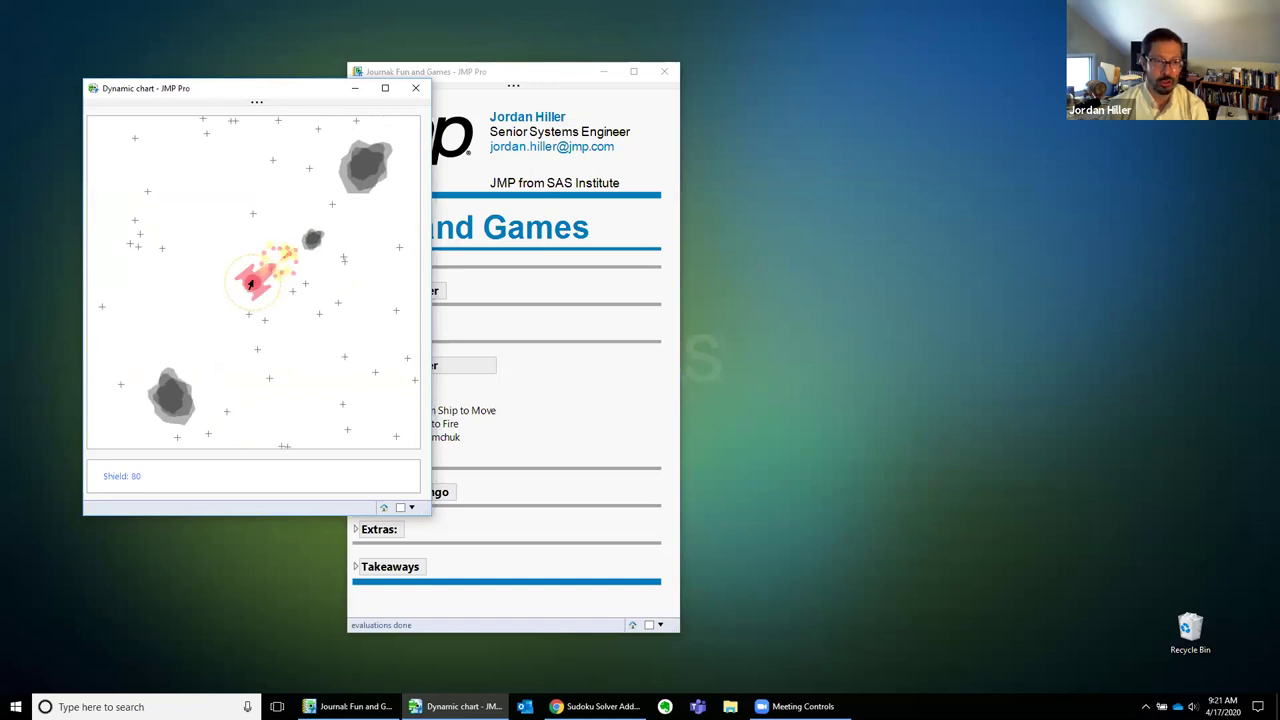
pyautogui.press('space')
pyautogui.press('space')
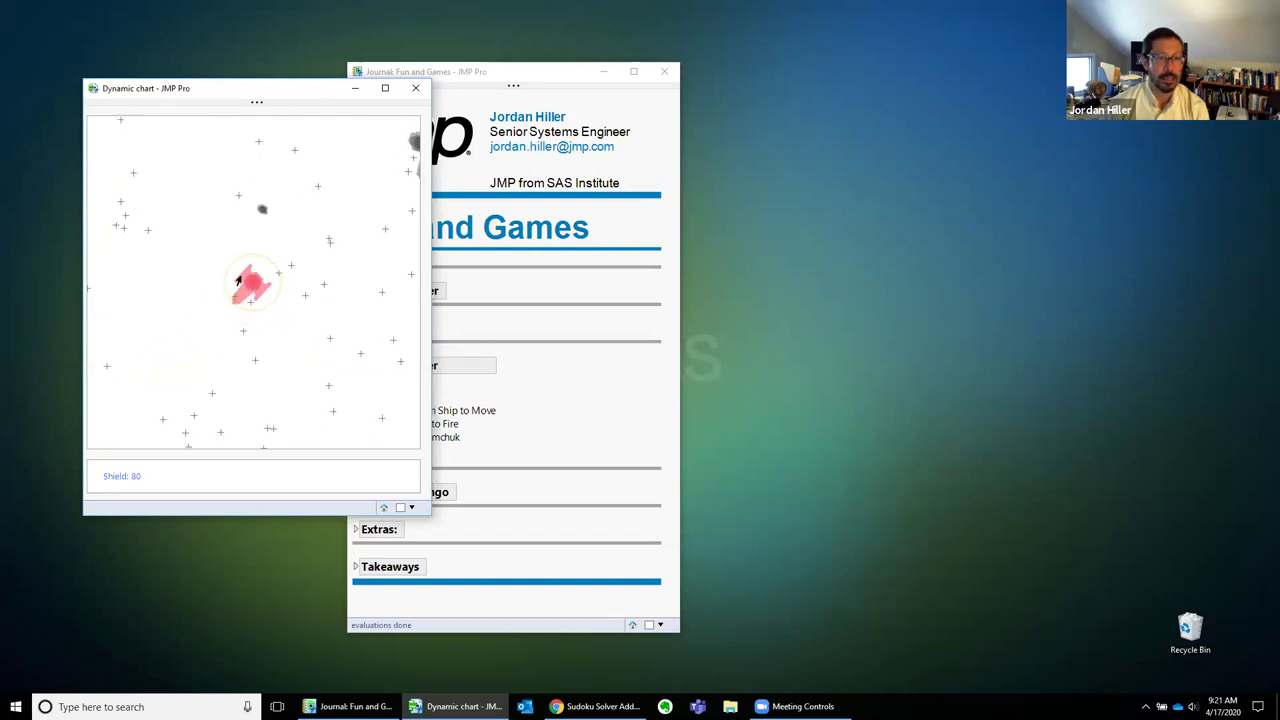
pyautogui.press('space')
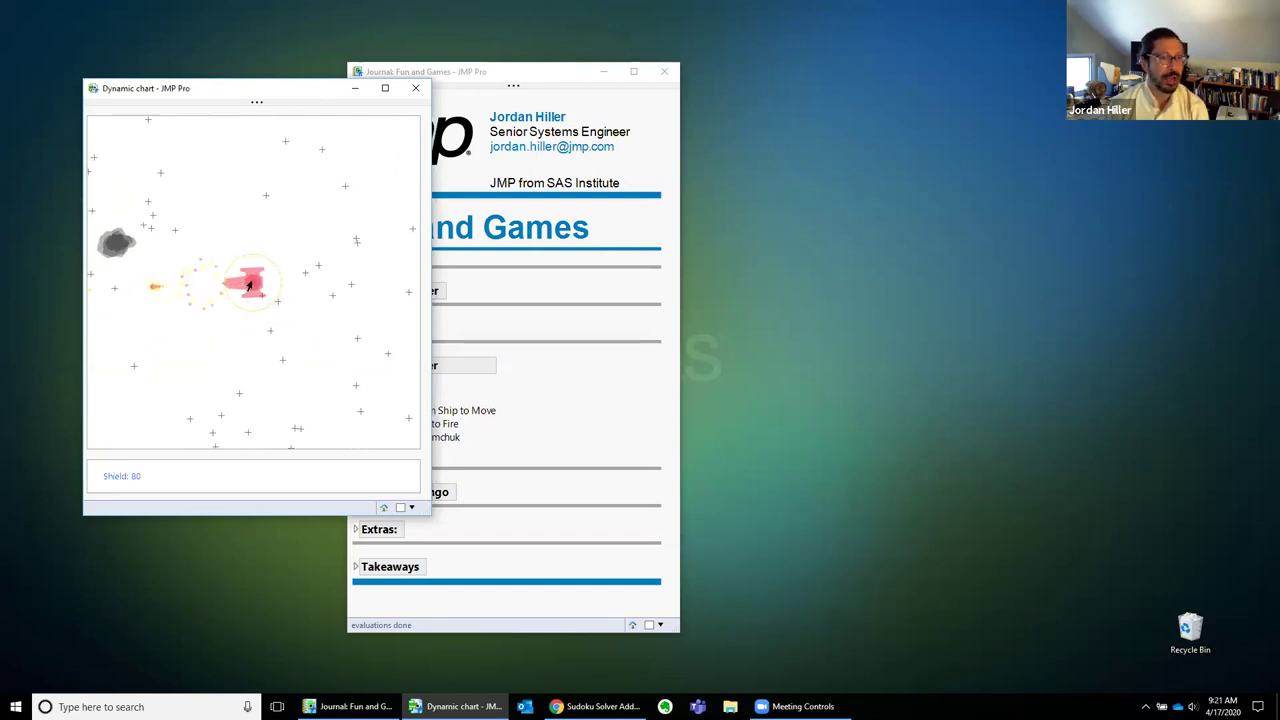
pyautogui.press('space')
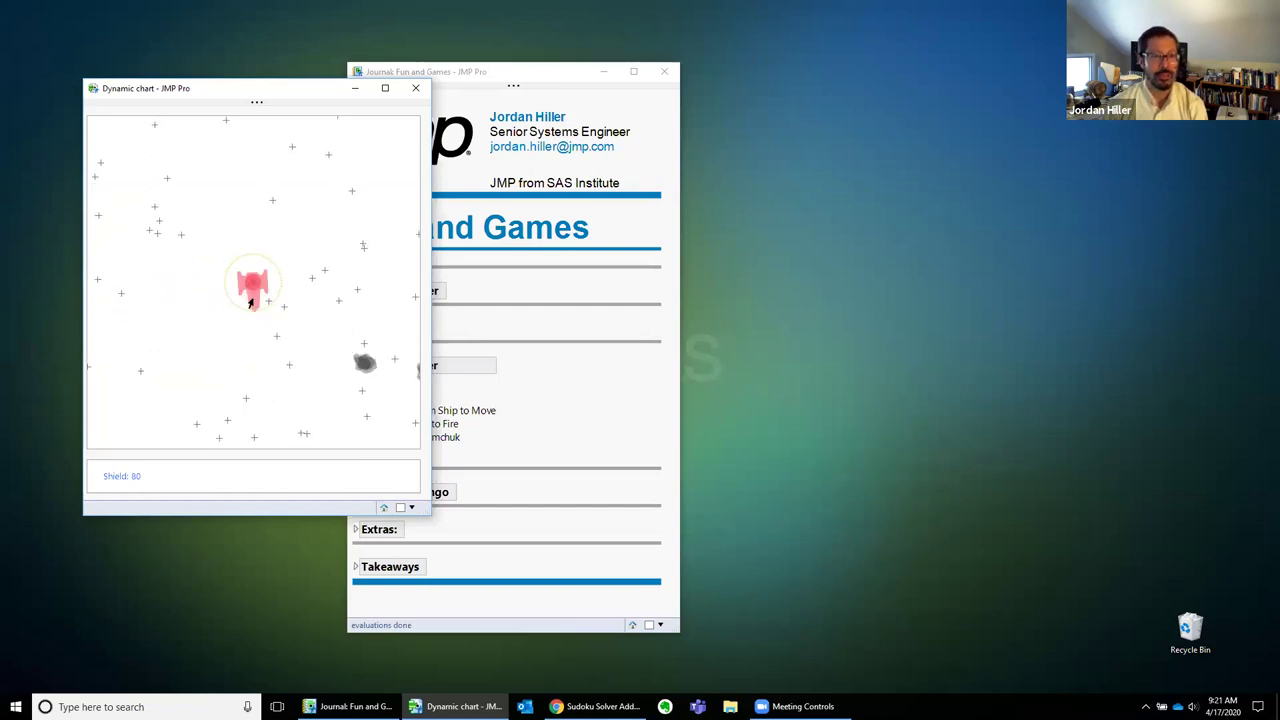
pyautogui.press('space')
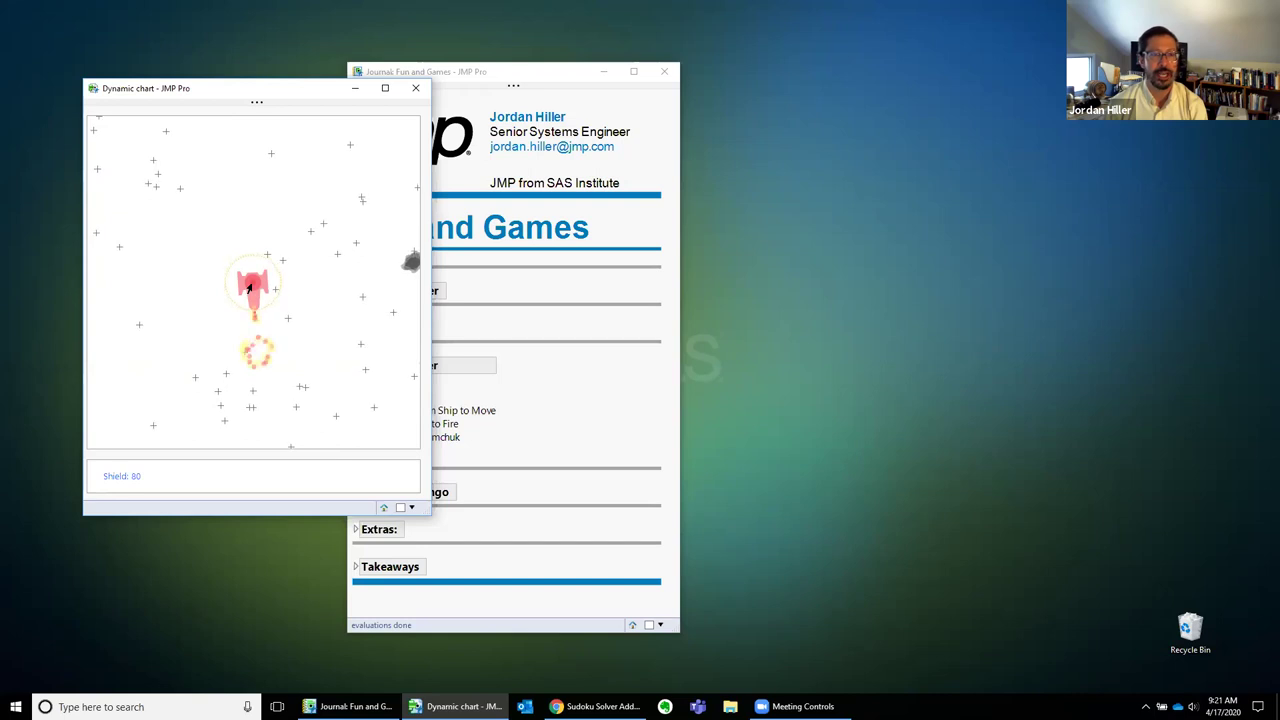
pyautogui.press('space')
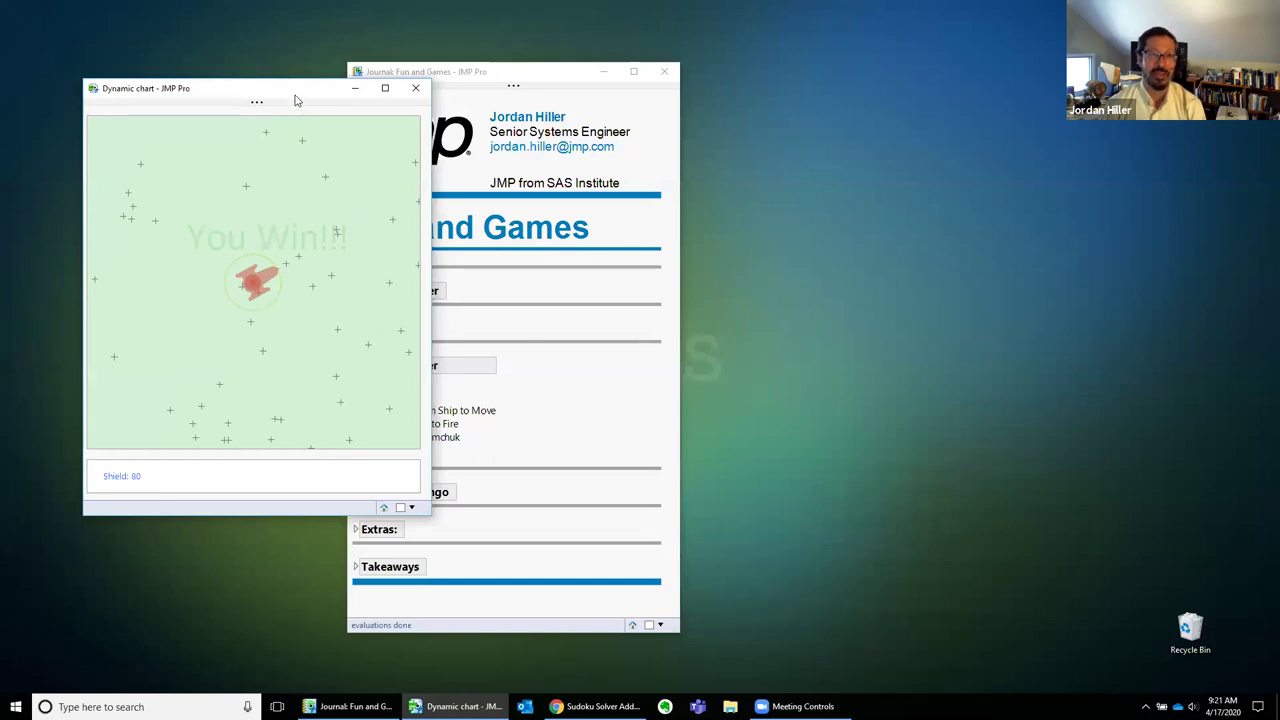
pyautogui.moveTo(295, 100); pyautogui.dragTo(733, 107)
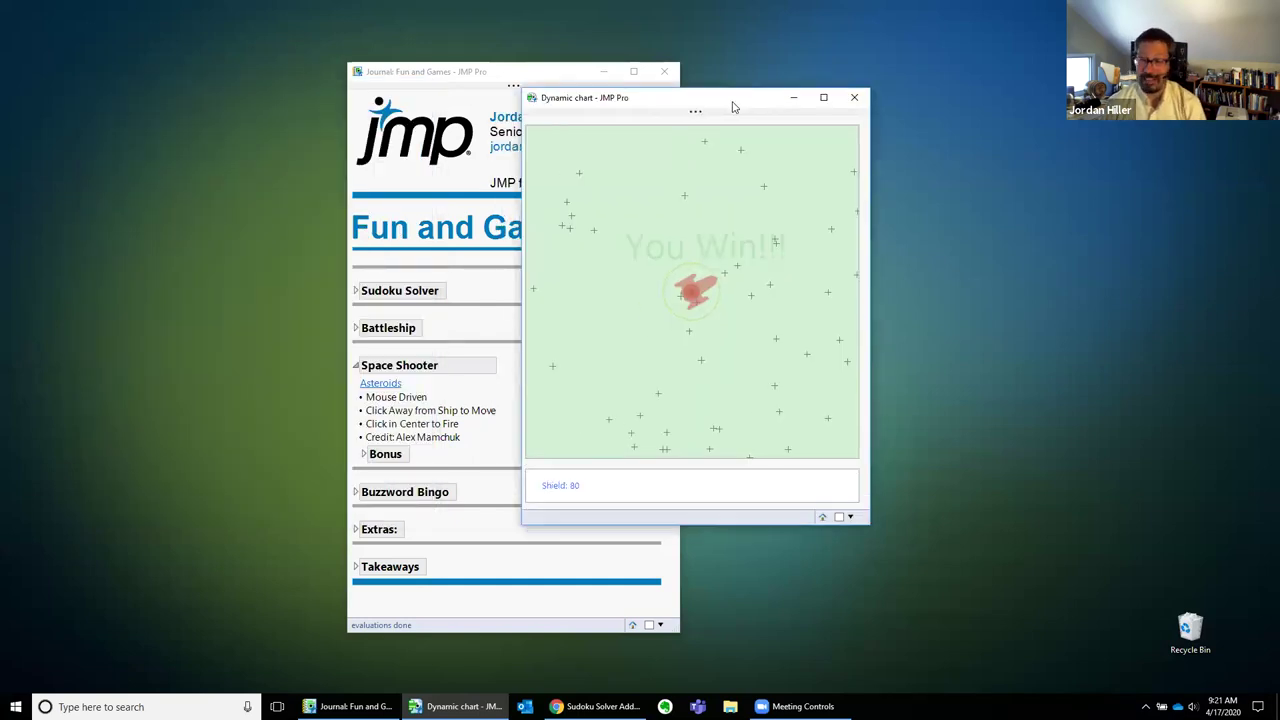
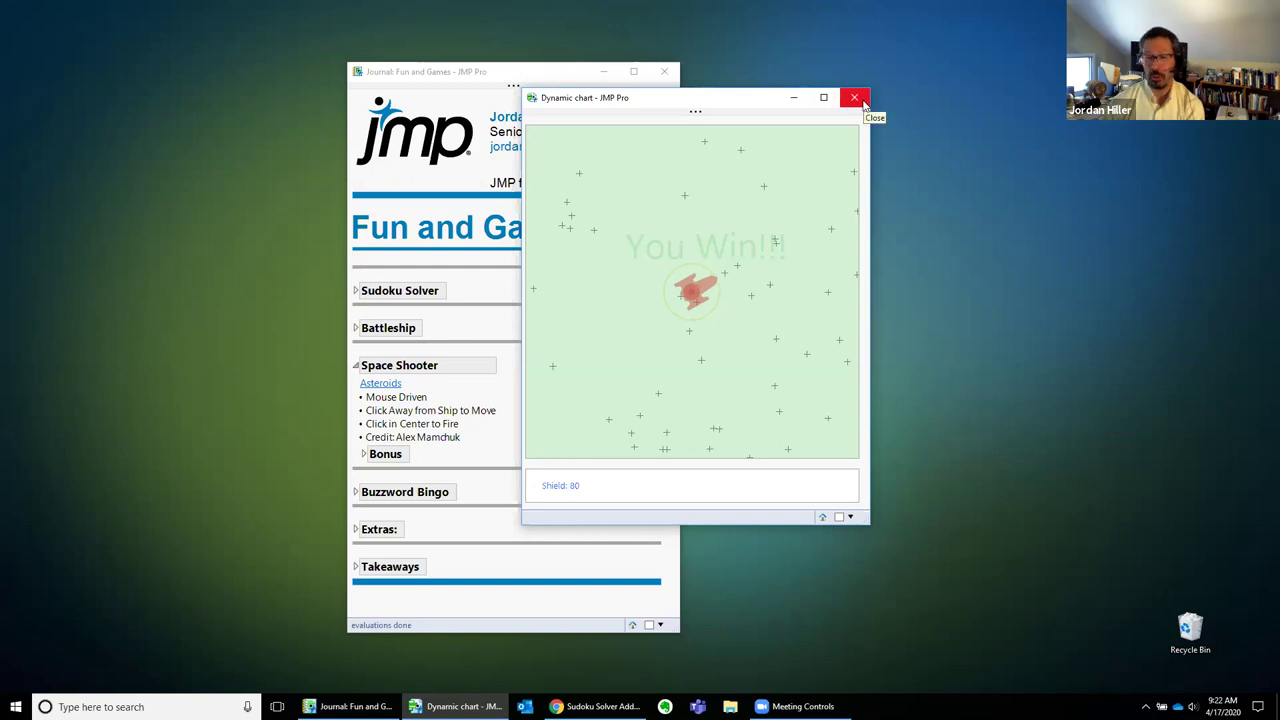
# Close the finished Asteroids window and start a new game of Tetris from the Space Shooter section's Bonus entries.
pyautogui.click(855, 98)
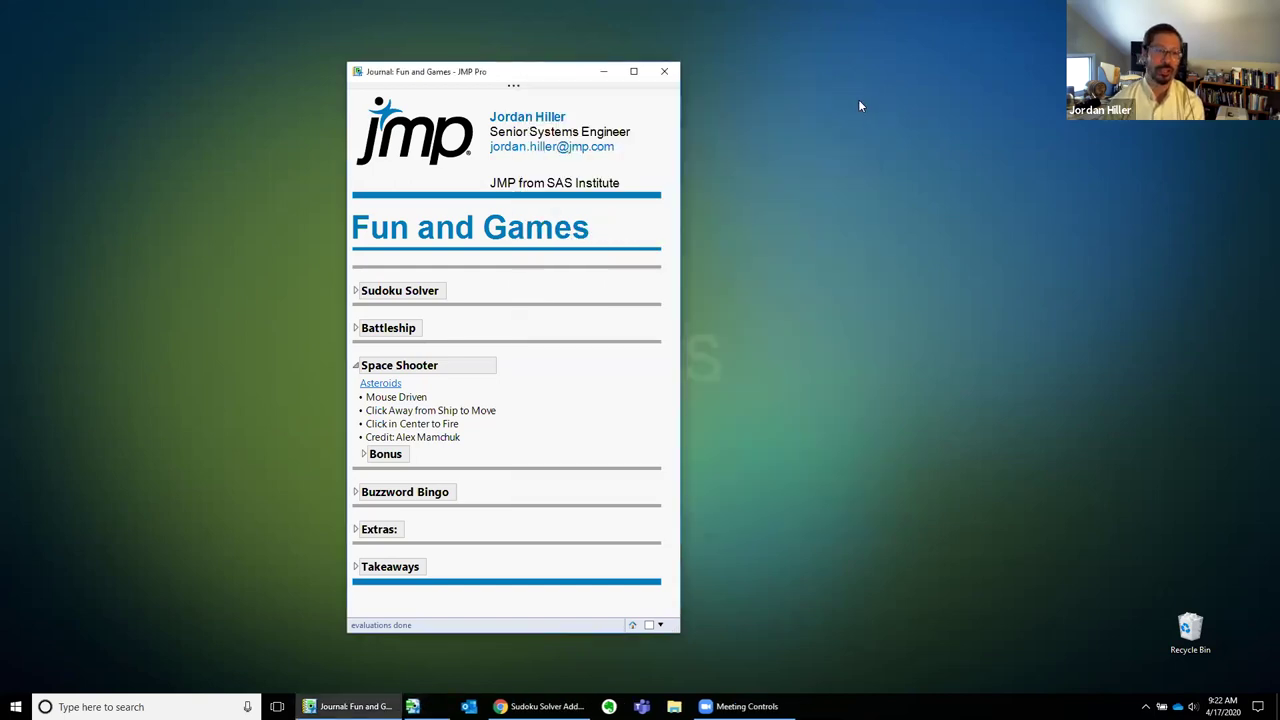
pyautogui.click(364, 456)
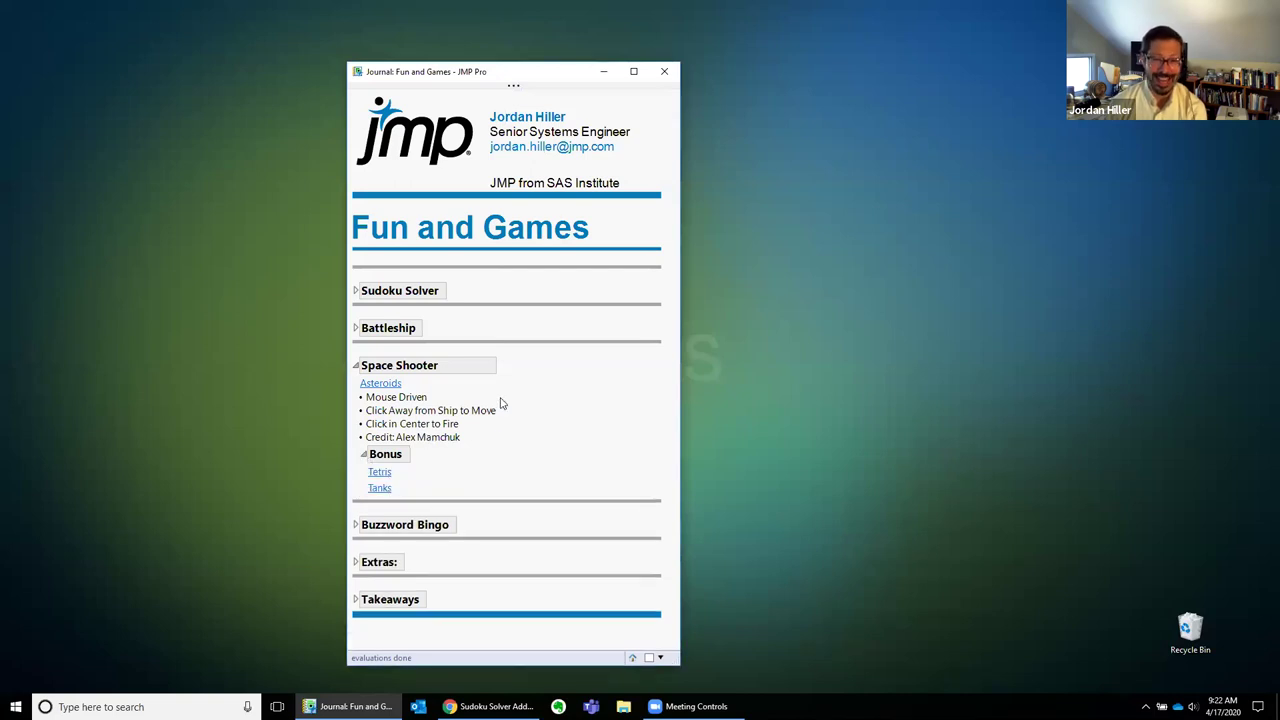
pyautogui.click(380, 477)
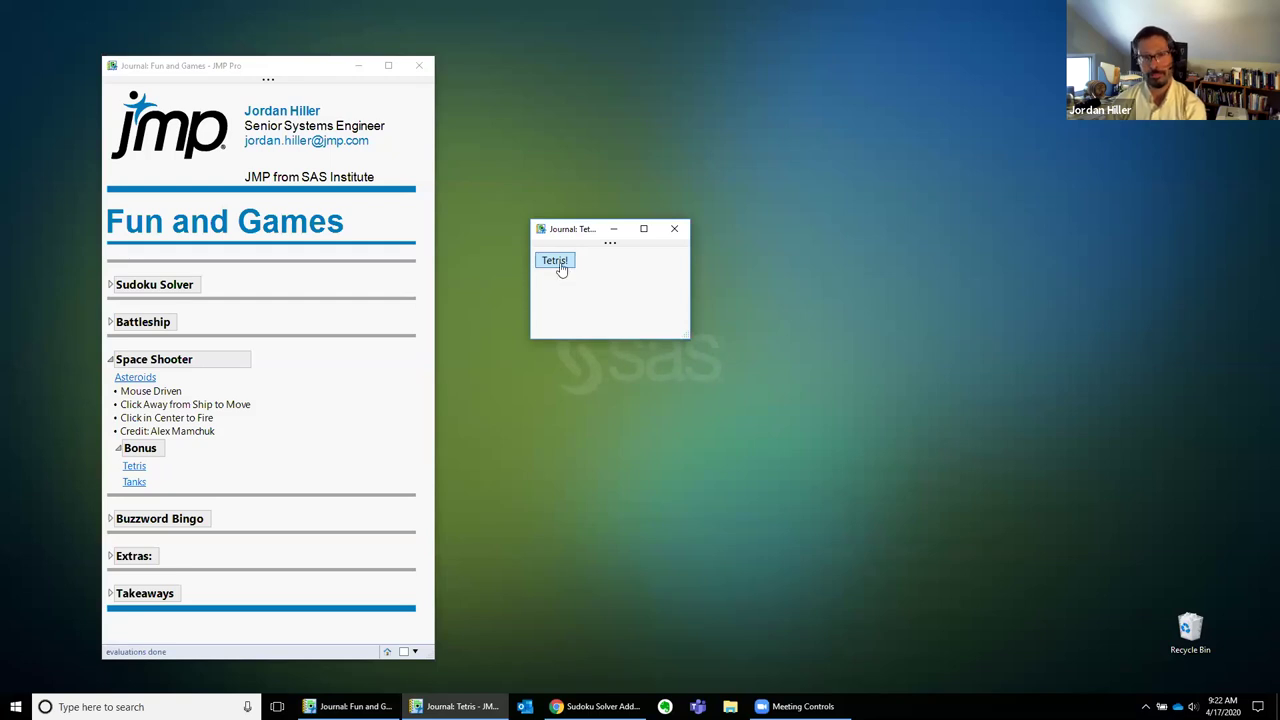
pyautogui.click(556, 261)
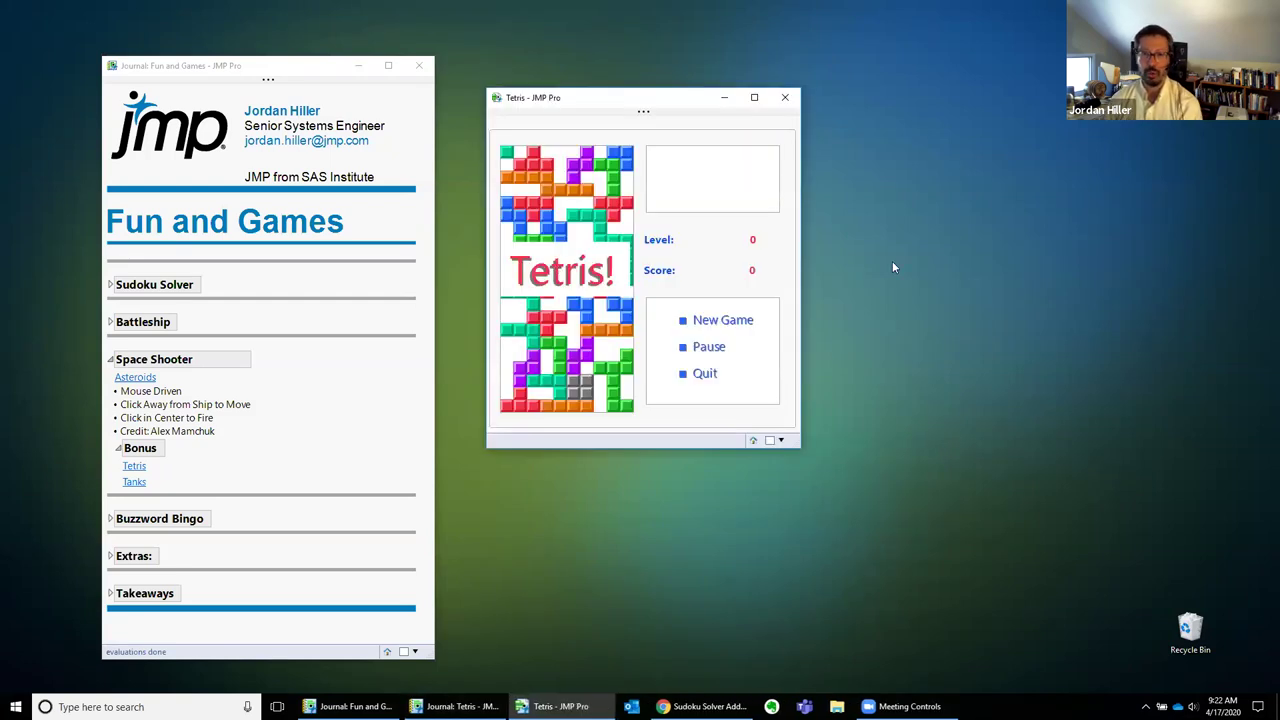
pyautogui.click(720, 318)
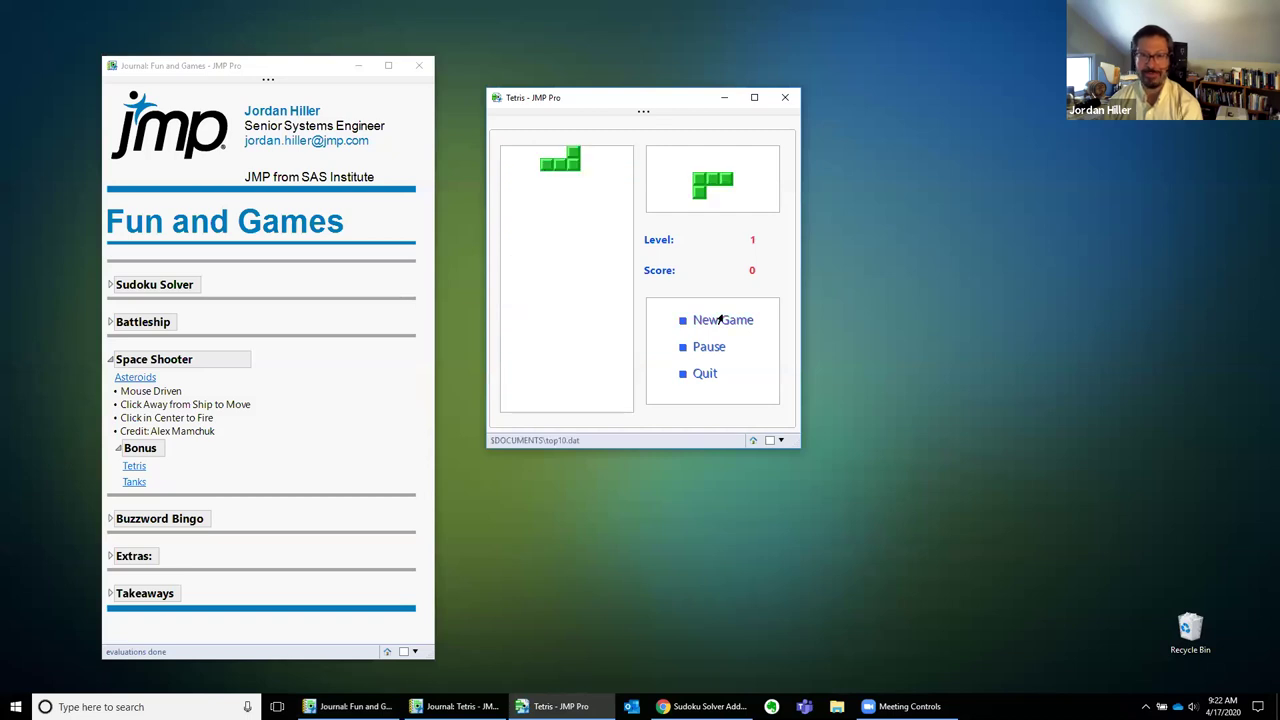
# Rotate the first green Tetris piece upright and land it against the left wall of the playing field.
pyautogui.press('Up')
pyautogui.press('Up')
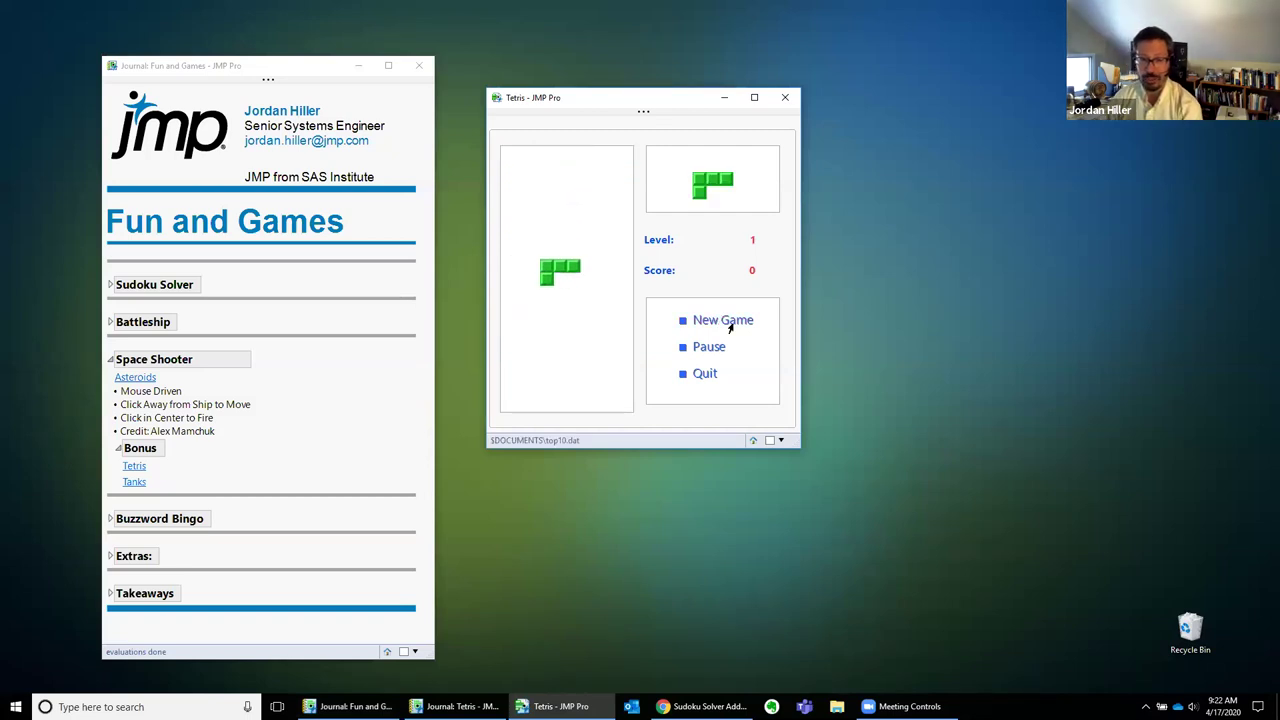
pyautogui.press('Up')
pyautogui.press('Up')
pyautogui.press('Up')
pyautogui.press('Up')
pyautogui.press('Up')
pyautogui.press('Up')
pyautogui.press('Up')
pyautogui.press('Left')
pyautogui.press('Left')
pyautogui.press('Left')
pyautogui.press('Left')
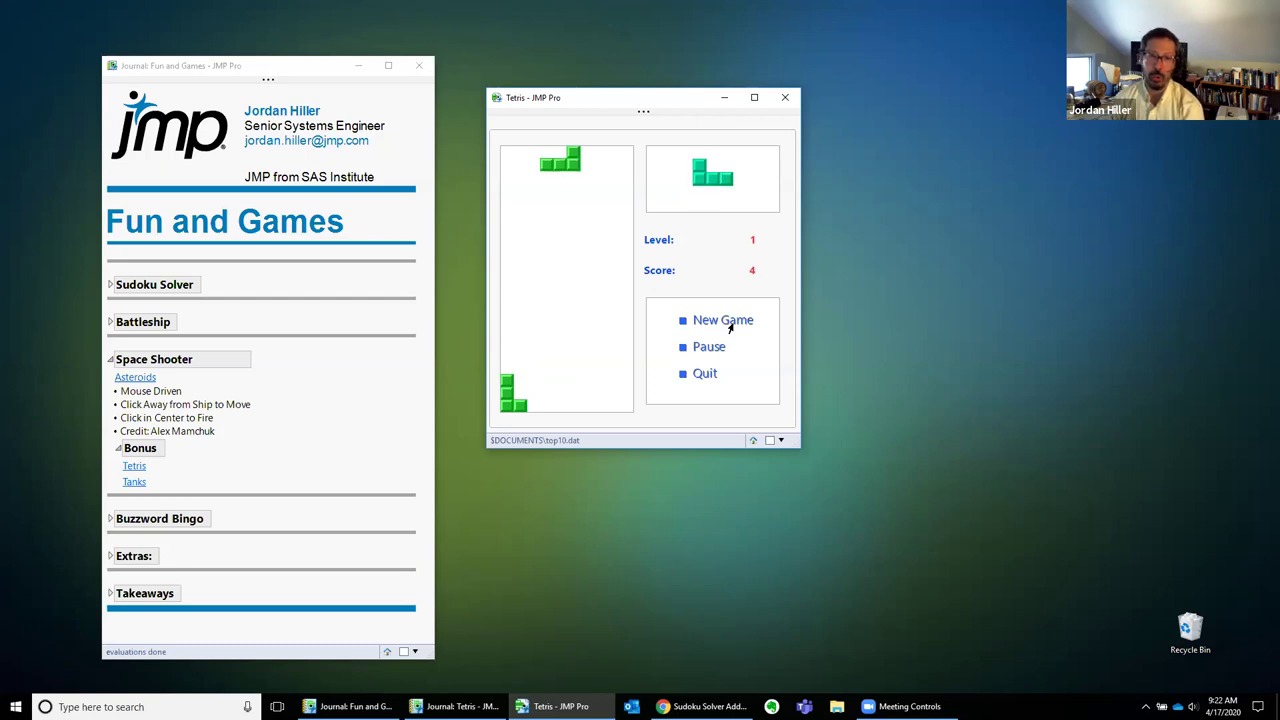
# Rotate the second green Tetris piece flat and land it against the right wall of the playing field.
pyautogui.press('Up')
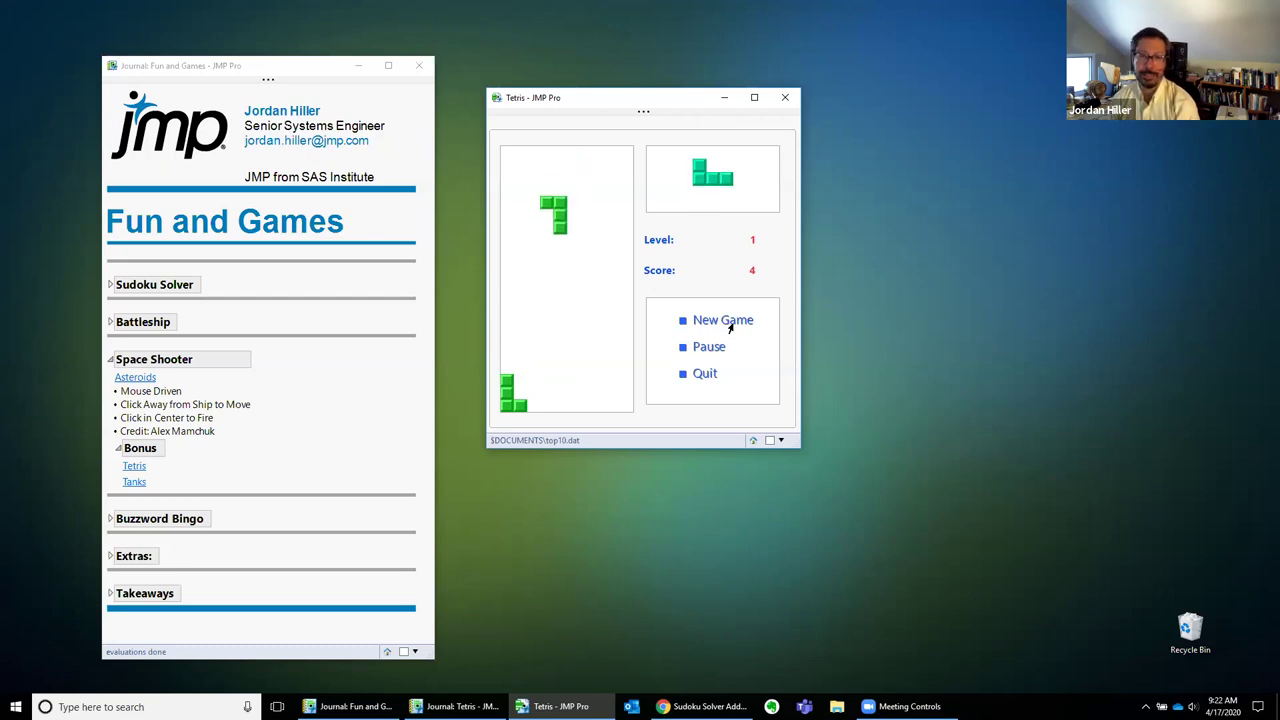
pyautogui.press('Up')
pyautogui.press('Up')
pyautogui.press('Up')
pyautogui.press('Right')
pyautogui.press('Right')
pyautogui.press('Up')
pyautogui.press('Left')
pyautogui.press('Left')
pyautogui.press('Up')
pyautogui.press('Right')
pyautogui.press('Right')
pyautogui.press('Right')
pyautogui.press('Right')
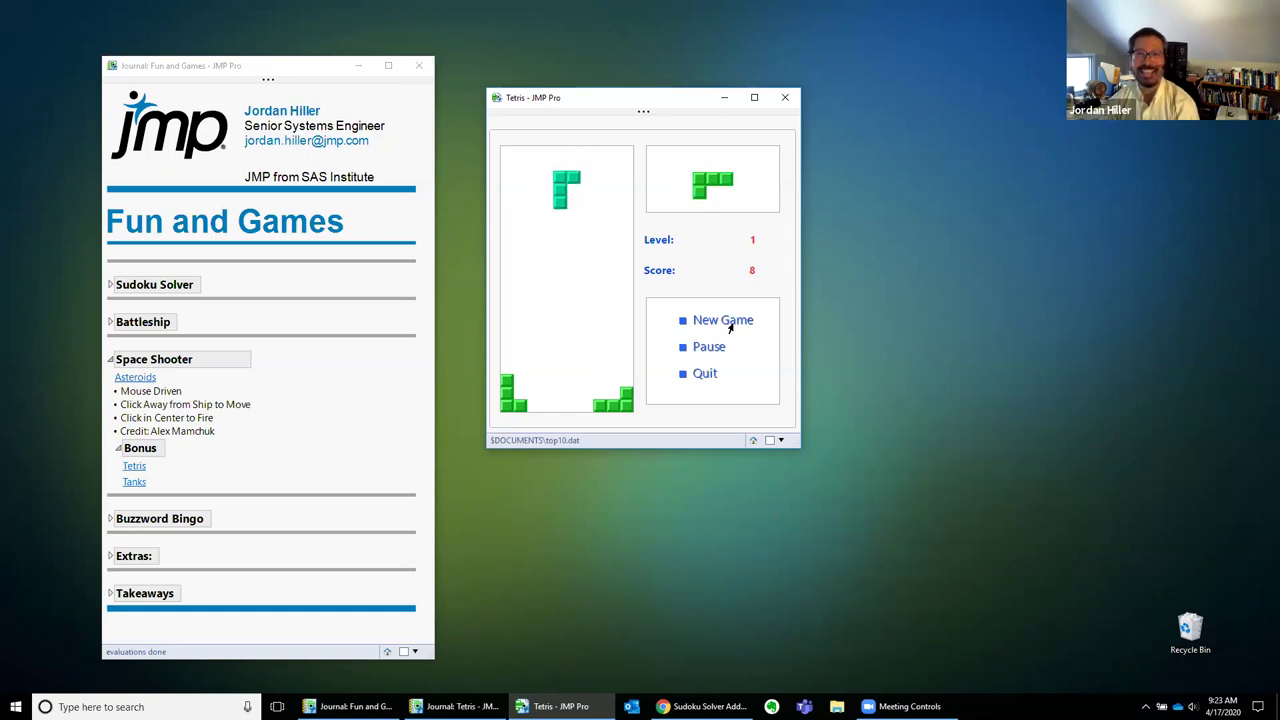
# Rotate and shift the following Tetris pieces to fill the gap between the landed blocks and complete the bottom row.
pyautogui.press('Up')
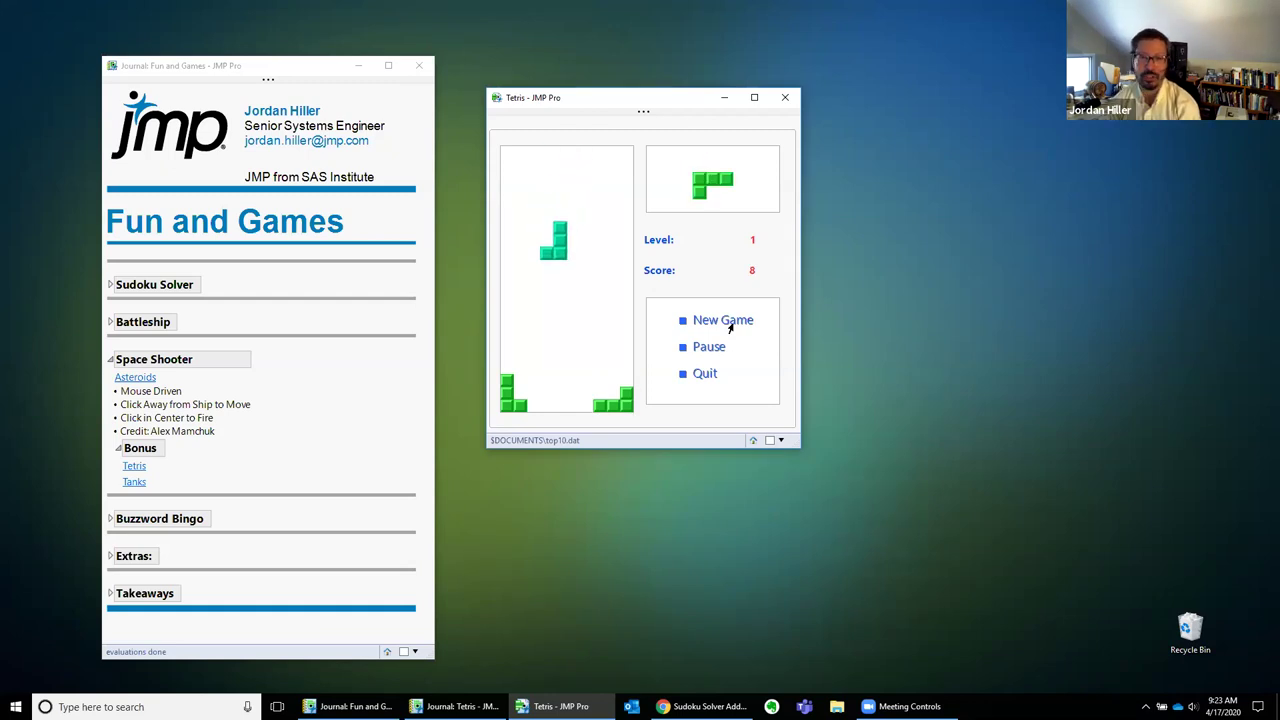
pyautogui.press('Left')
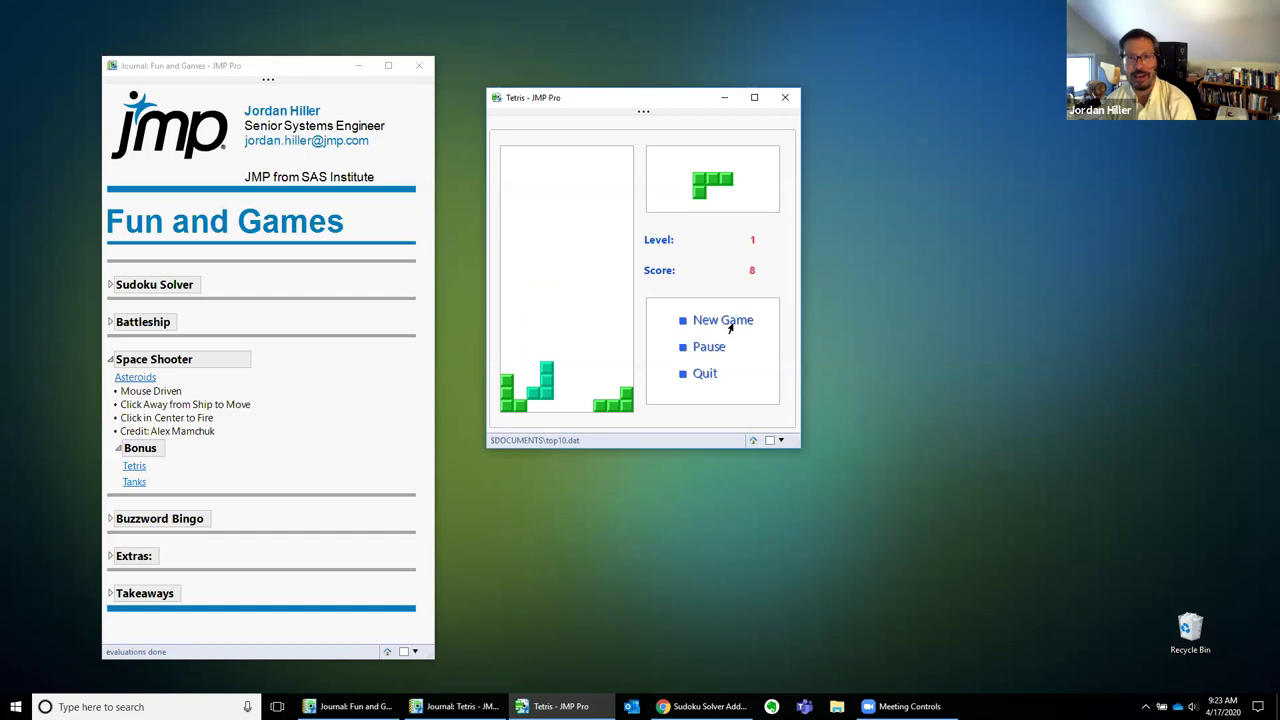
pyautogui.press('Up')
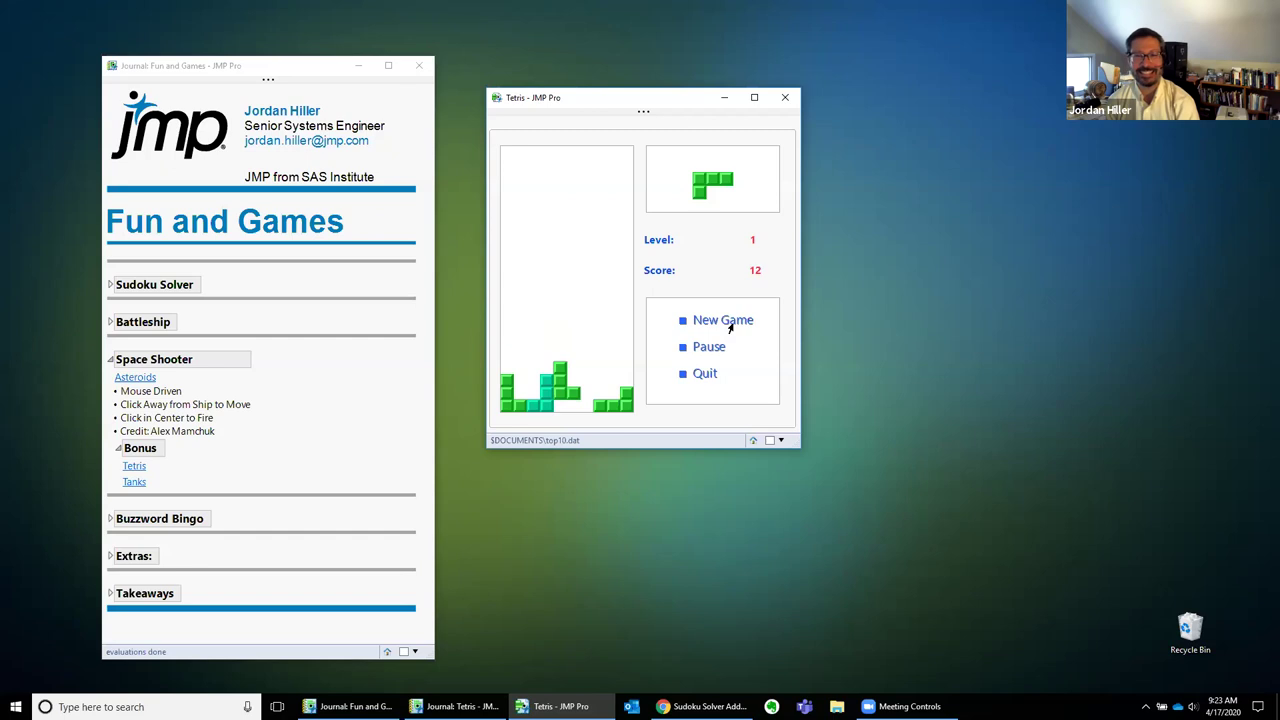
pyautogui.press('Up')
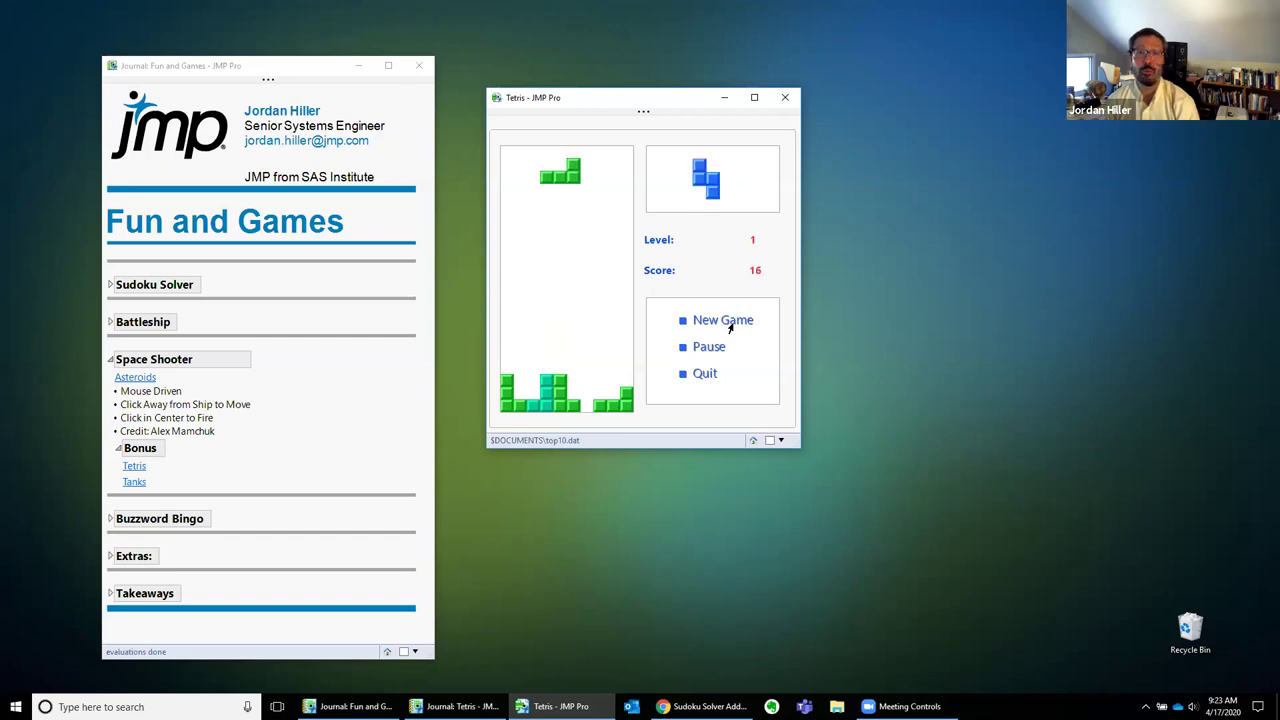
pyautogui.press('Right')
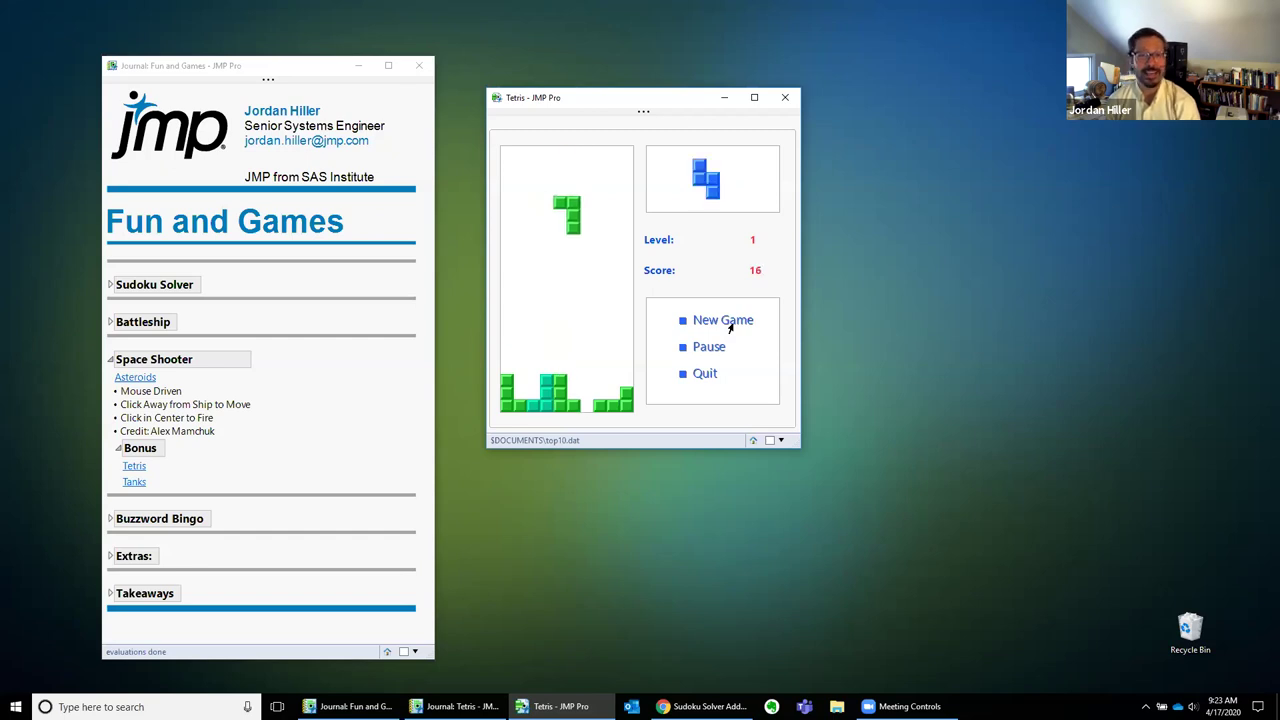
pyautogui.press('Right')
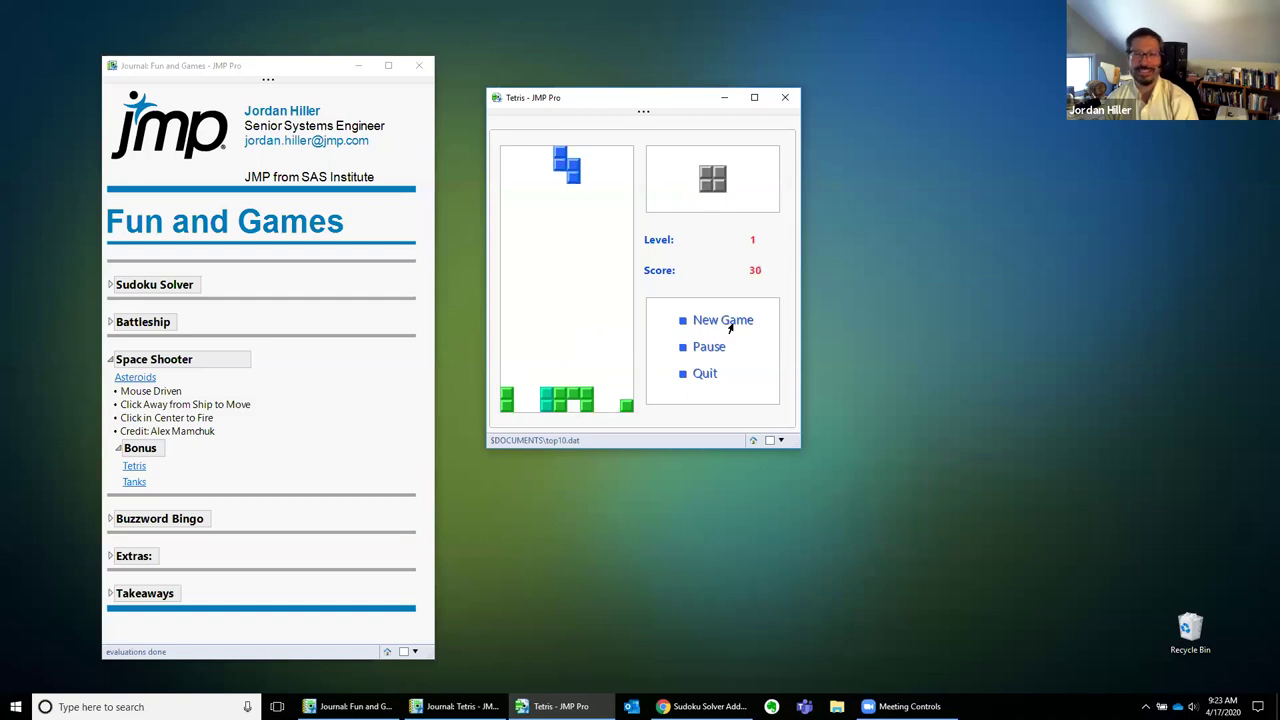
pyautogui.press('Up')
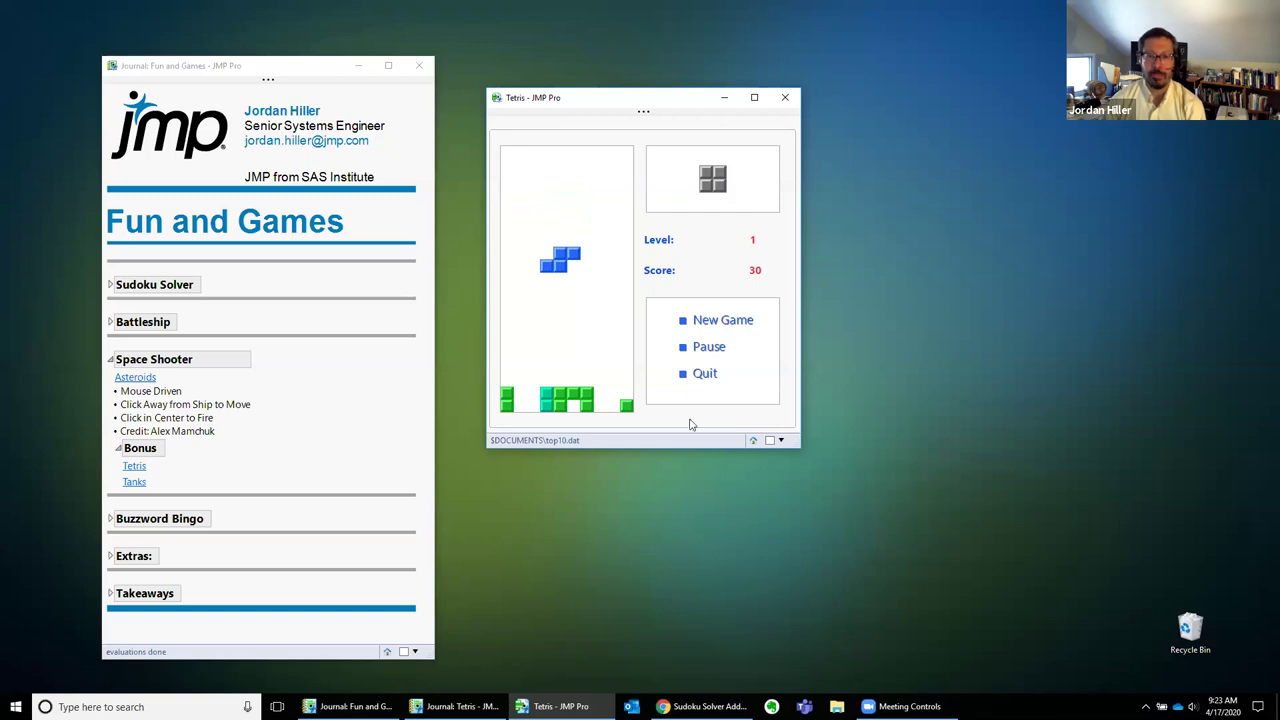
# Quit the Tetris game and submit the player's name for the high score.
pyautogui.click(705, 376)
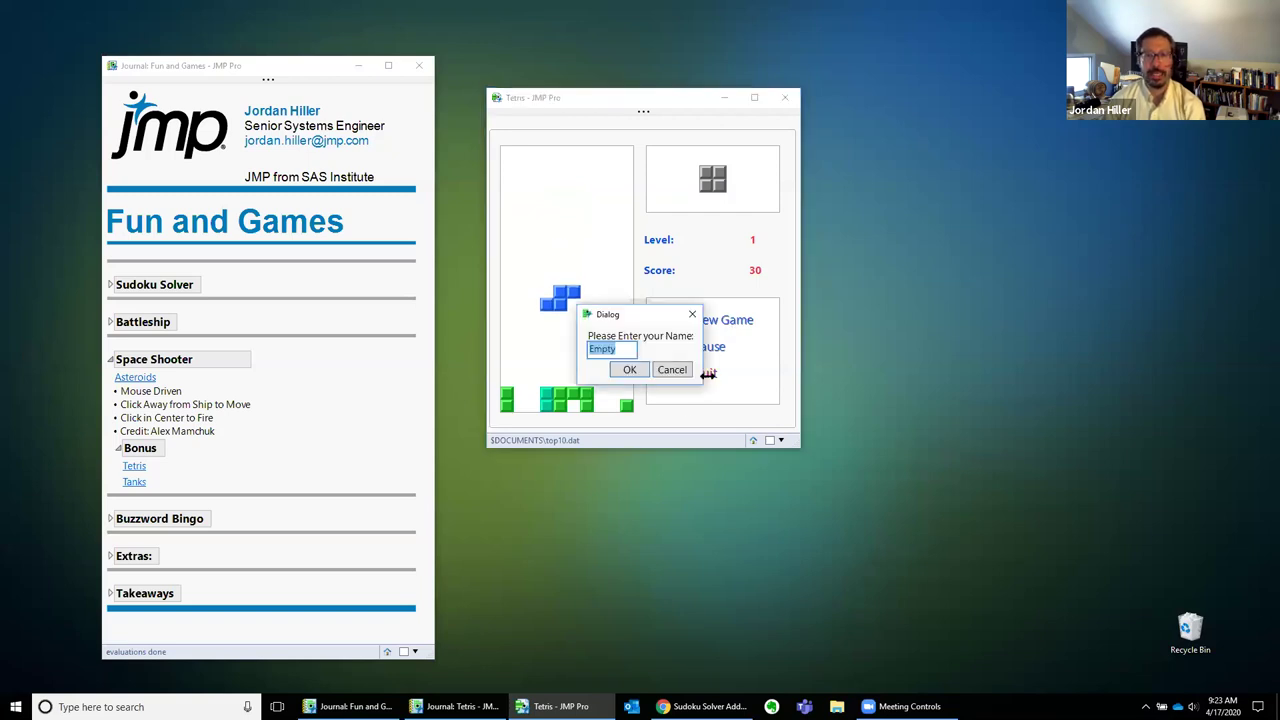
pyautogui.write('Jo')
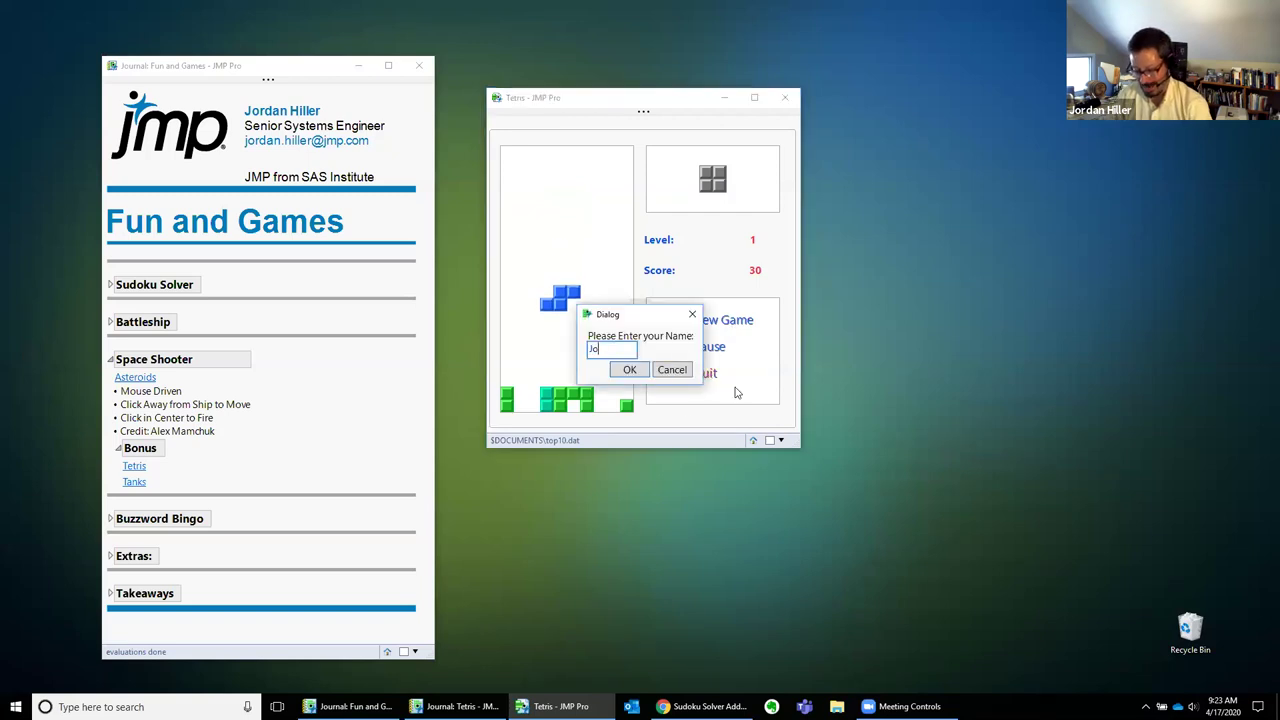
pyautogui.write('rdan')
pyautogui.press('Return')
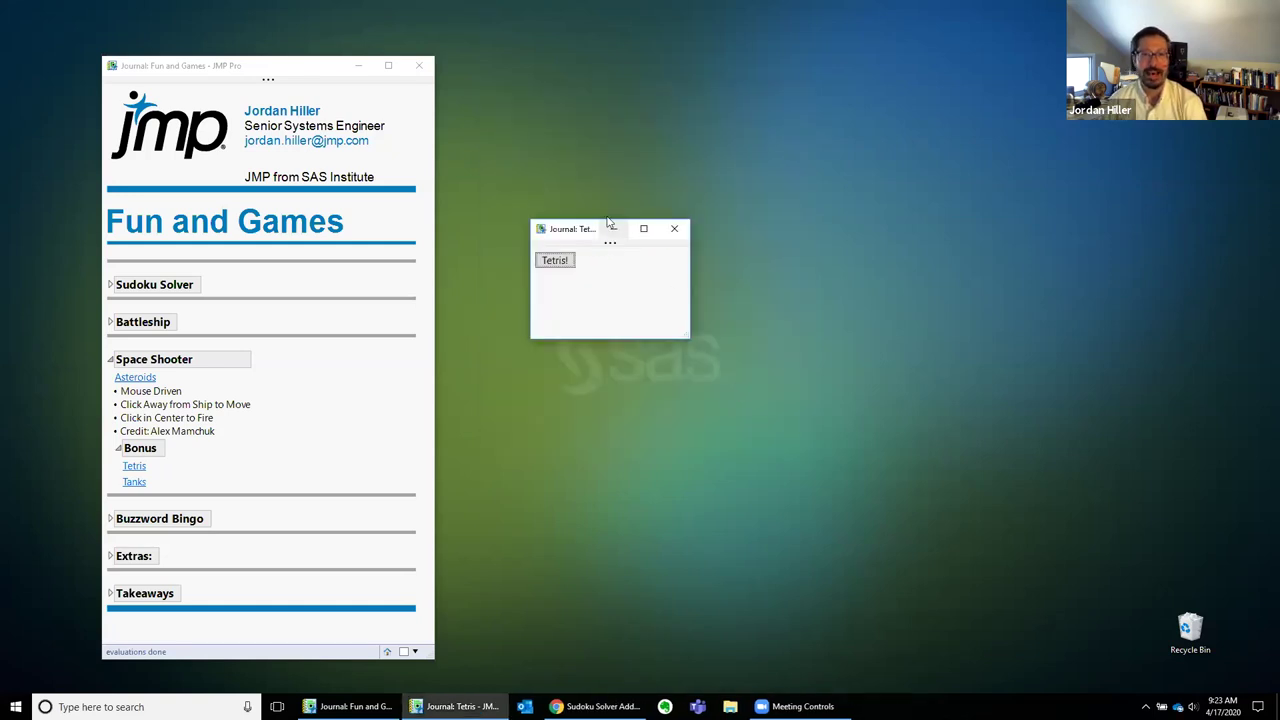
# Relaunch Tetris without starting a game, and close both the game window and the Tetris journal.
pyautogui.click(556, 262)
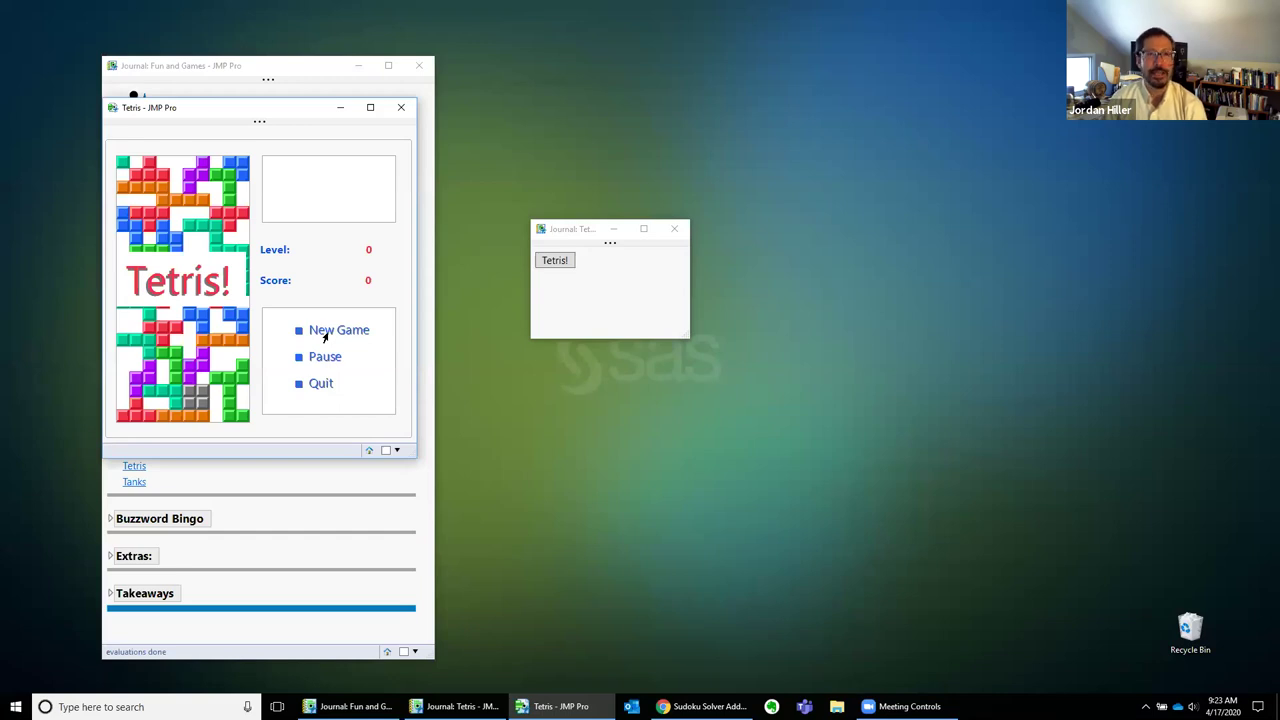
pyautogui.click(403, 110)
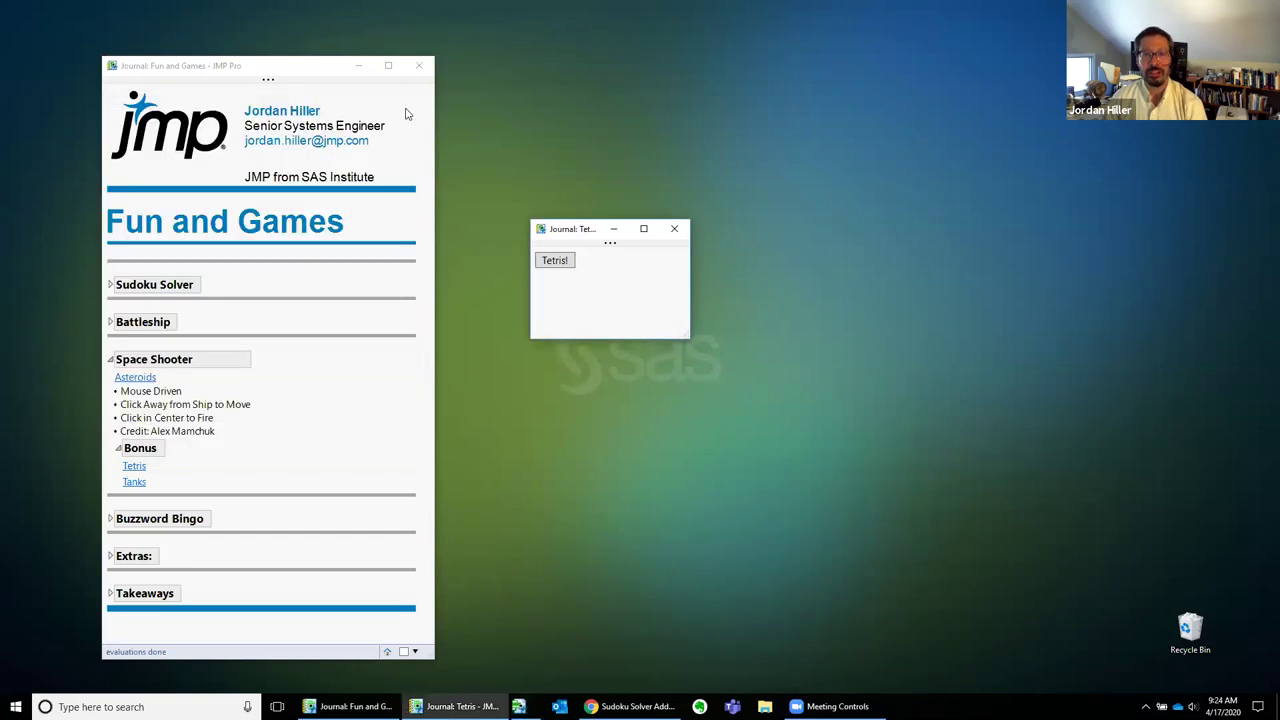
pyautogui.click(675, 229)
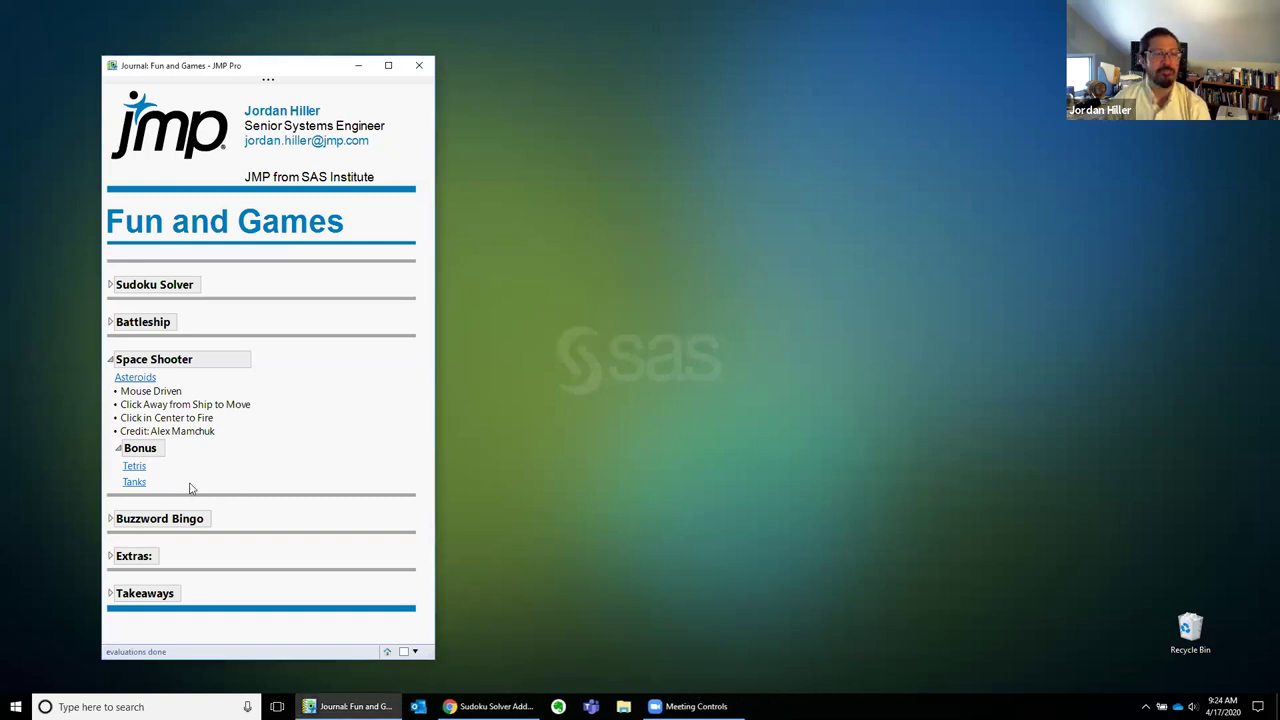
# Move the Fun and Games journal closer to the middle of the desktop and launch the Tanks game from its Bonus section.
pyautogui.moveTo(219, 487)
pyautogui.mouseDown()
pyautogui.moveTo(106, 486)
pyautogui.moveTo(181, 497)
pyautogui.moveTo(169, 491)
pyautogui.moveTo(318, 466)
pyautogui.mouseUp()
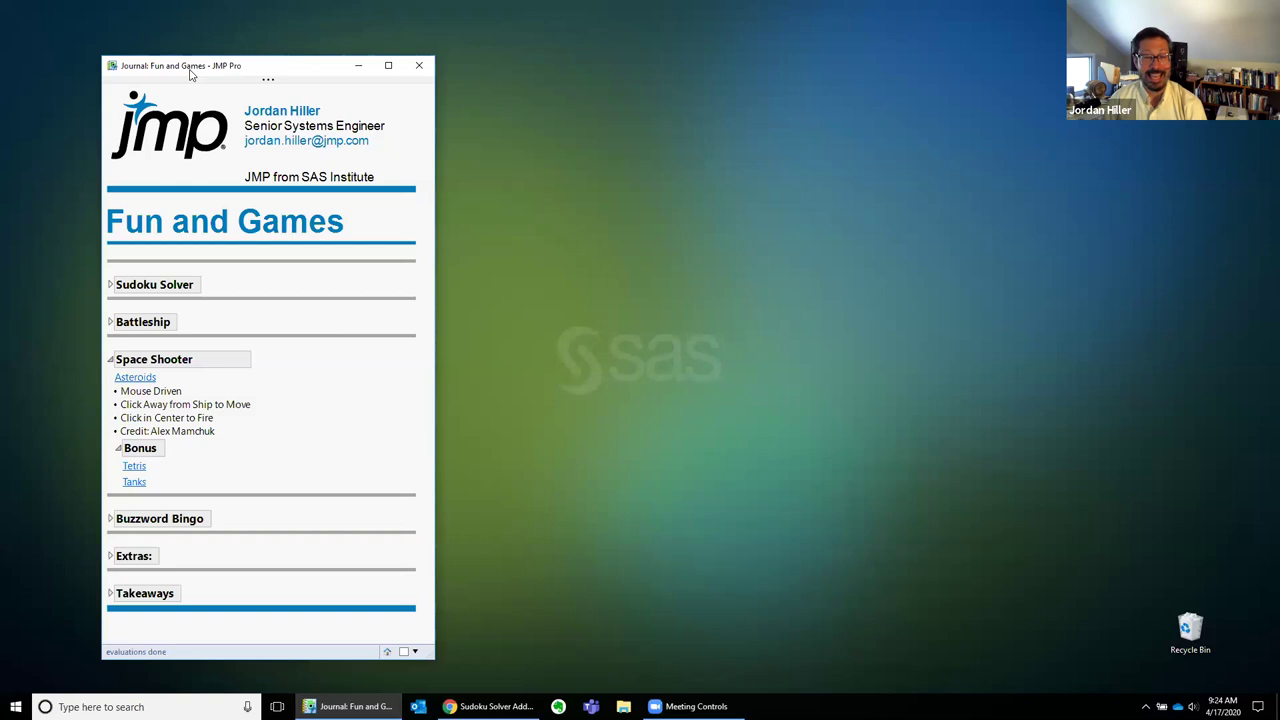
pyautogui.moveTo(197, 70); pyautogui.dragTo(386, 57)
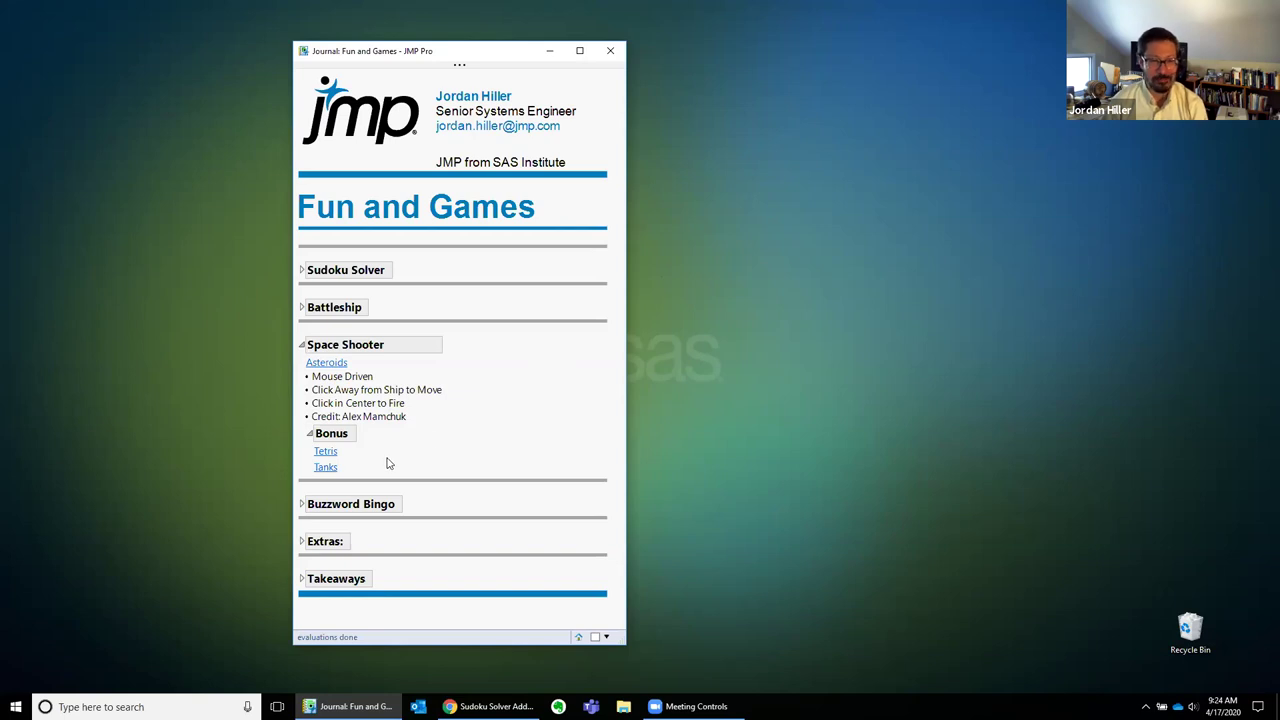
pyautogui.click(326, 468)
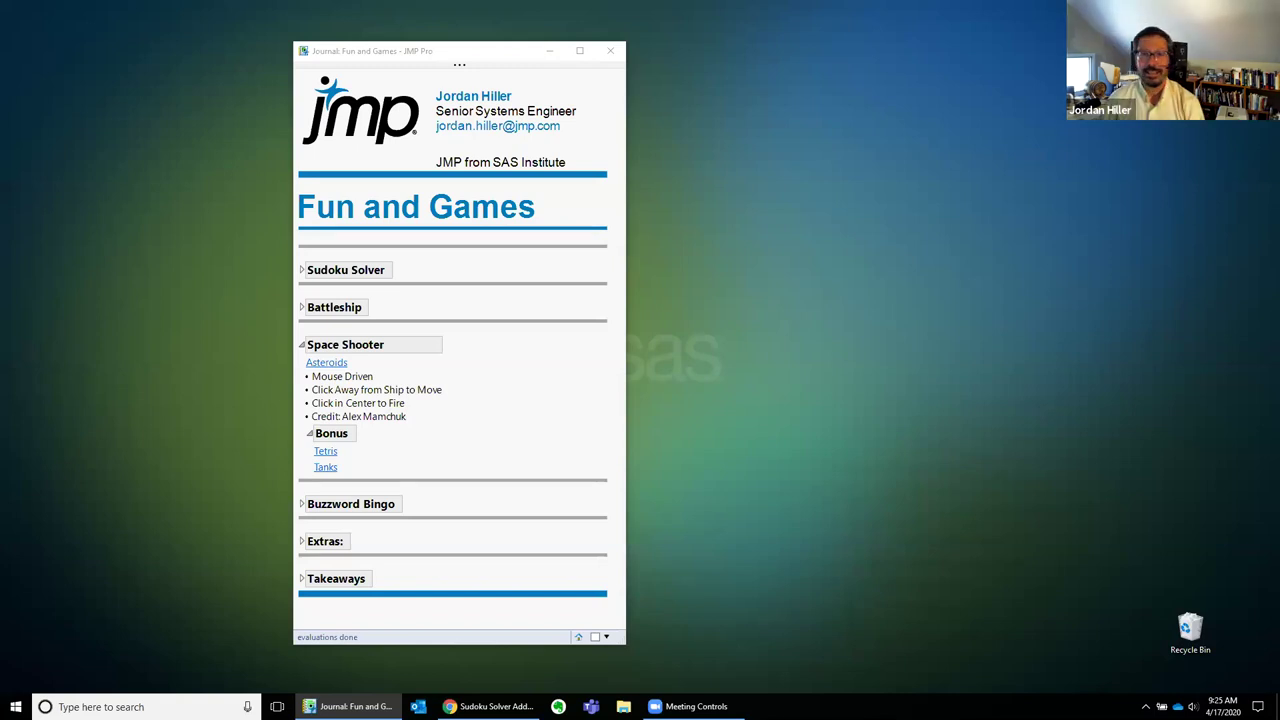
pyautogui.click(325, 467)
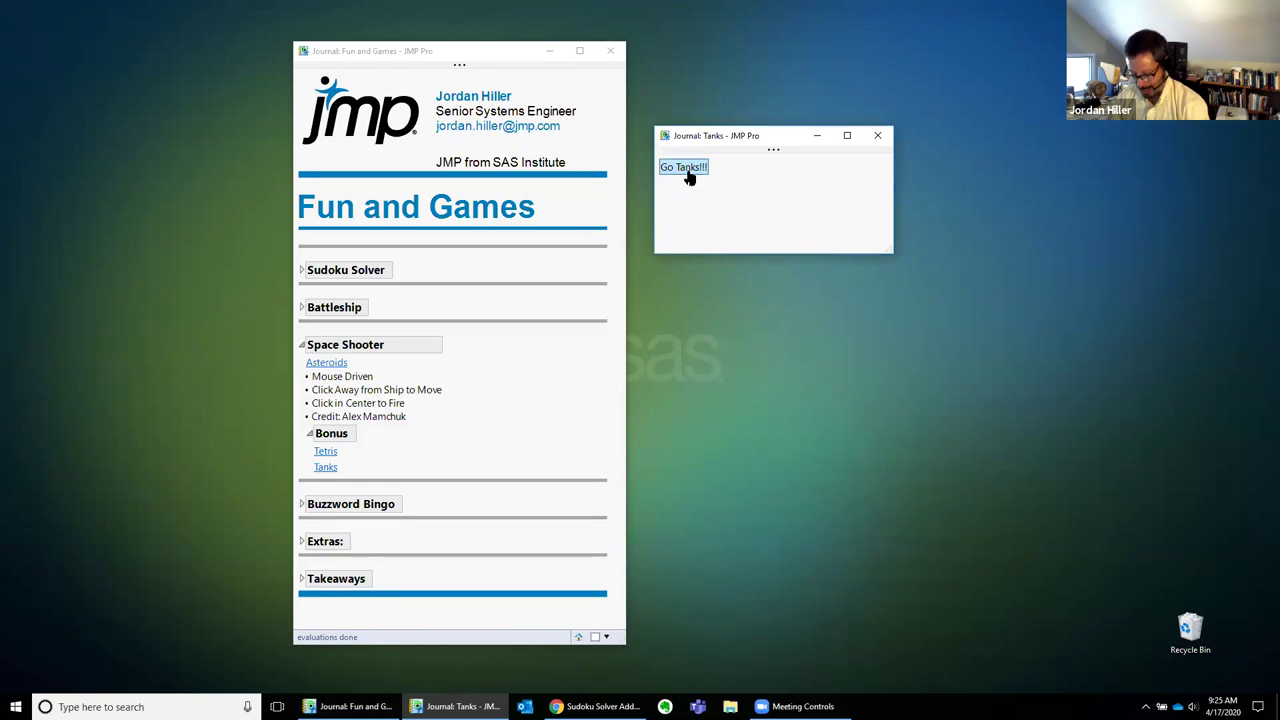
pyautogui.click(686, 170)
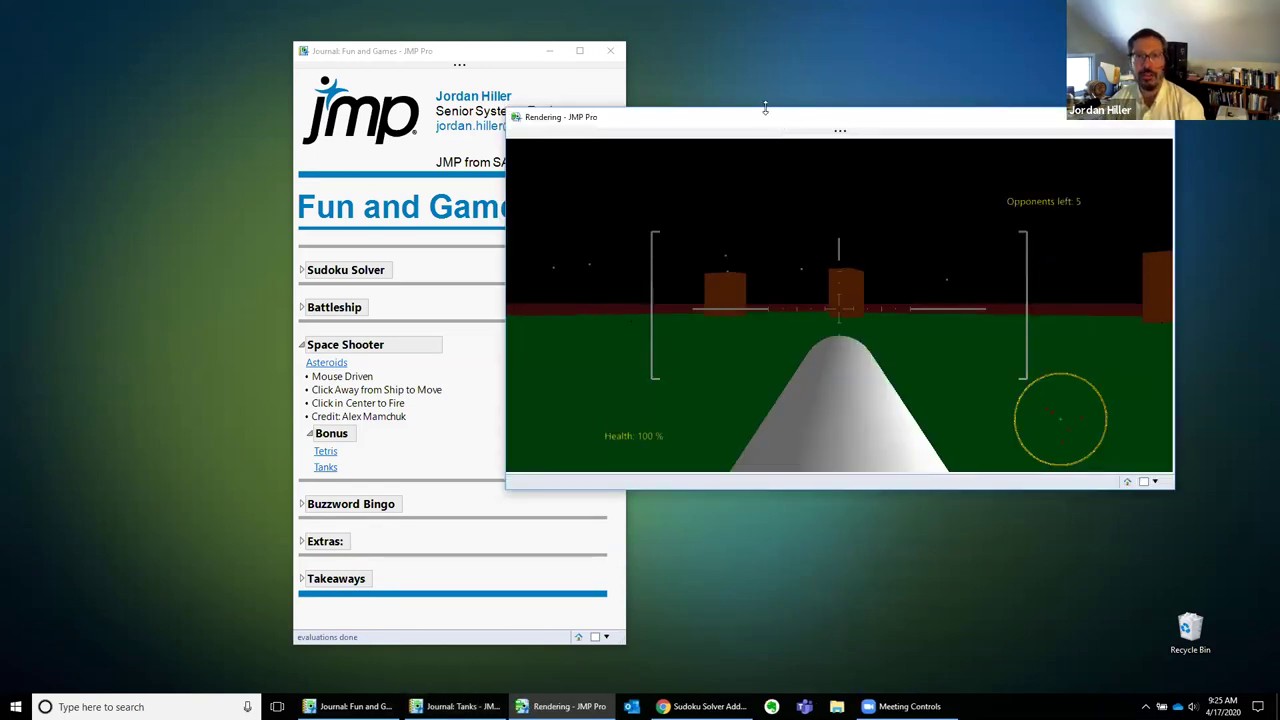
# Move the Tanks game window toward the middle of the desktop and steer the tank around the obstacles in search of opponents.
pyautogui.moveTo(766, 119); pyautogui.dragTo(579, 129)
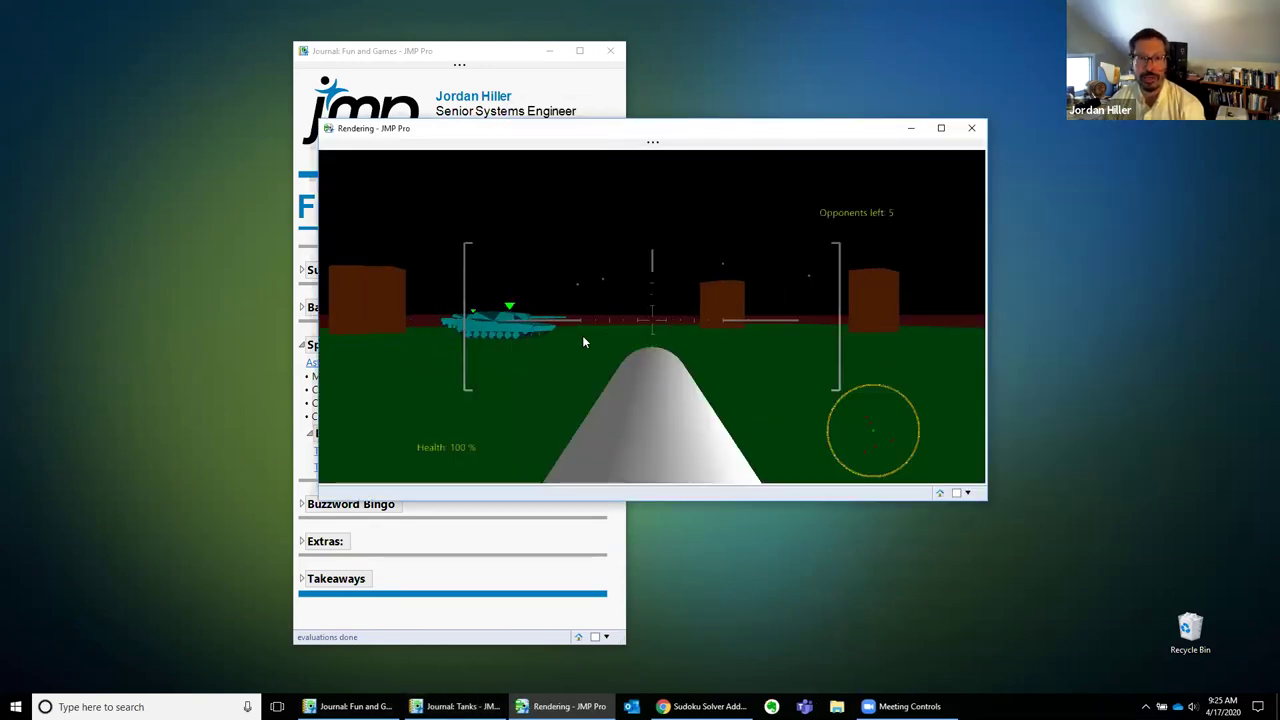
pyautogui.press('Left')
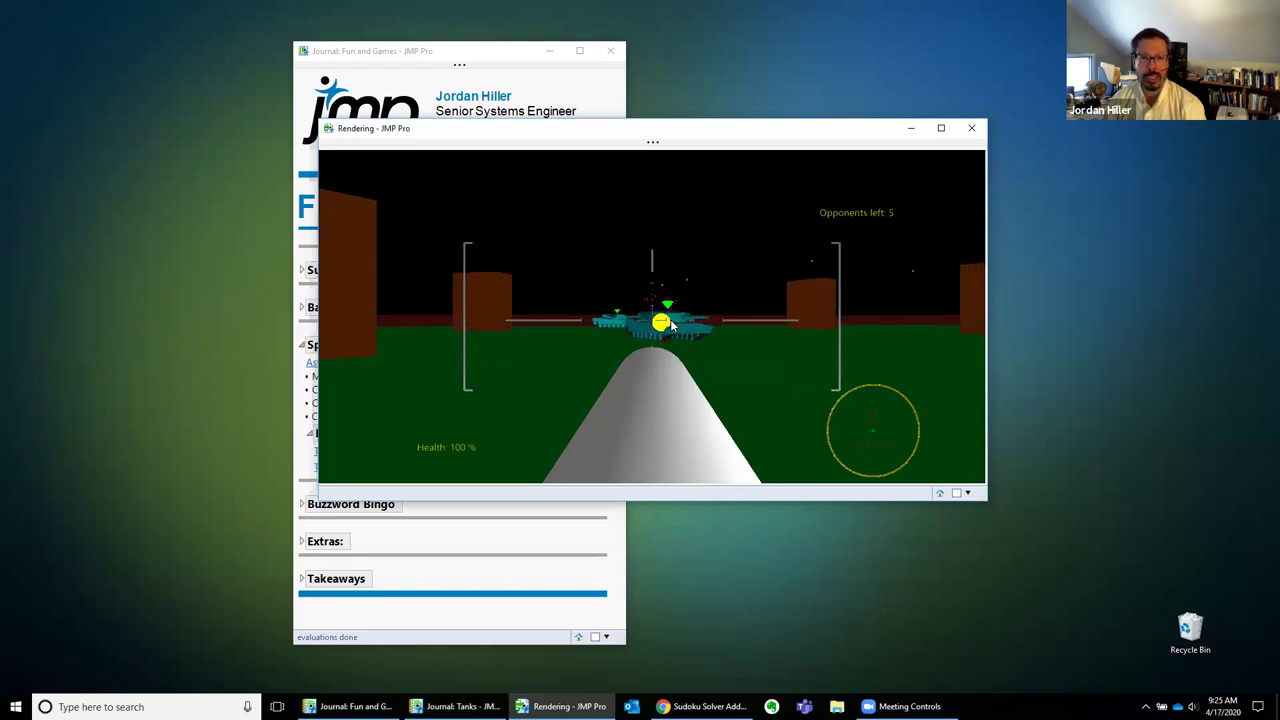
pyautogui.press('Left')
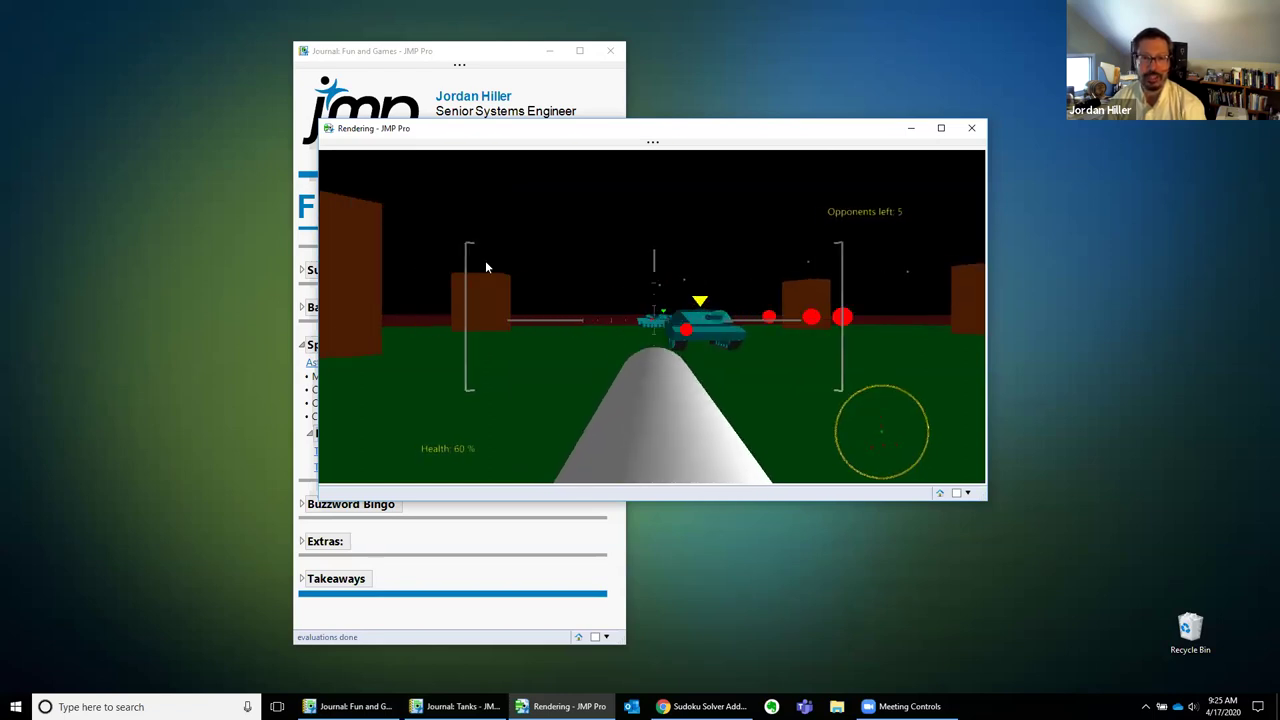
pyautogui.press('Right')
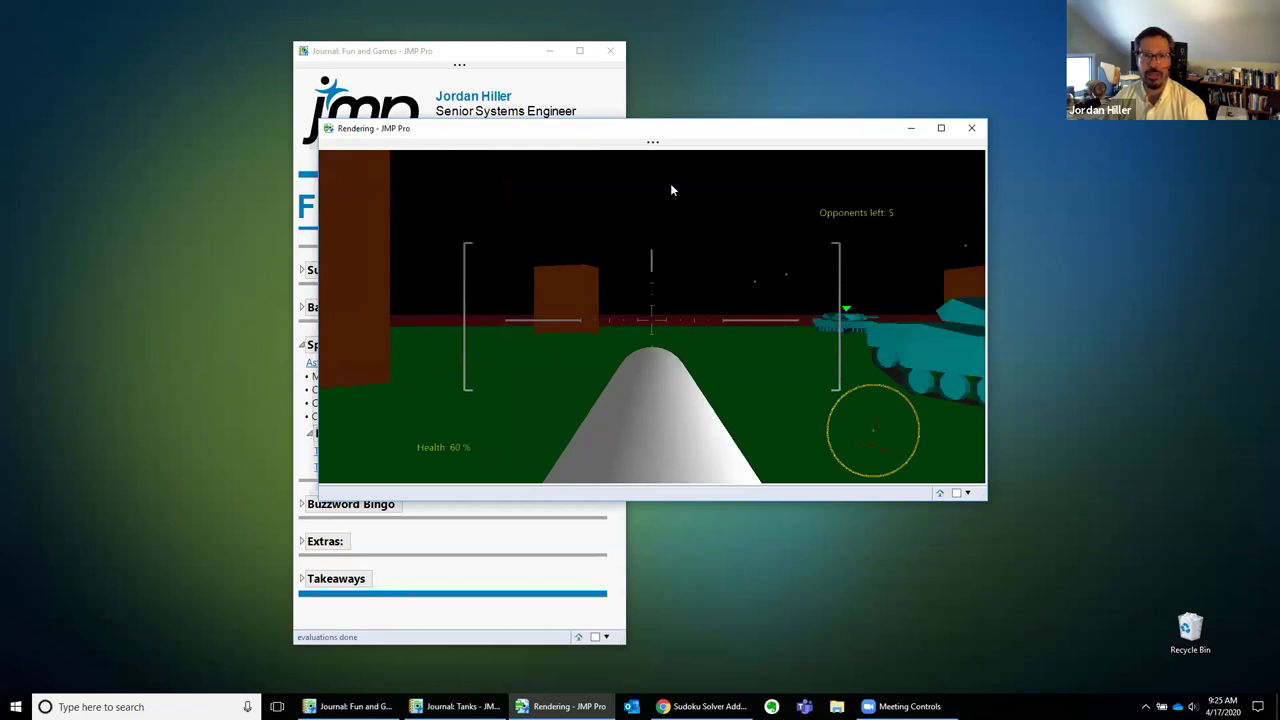
pyautogui.press('Up')
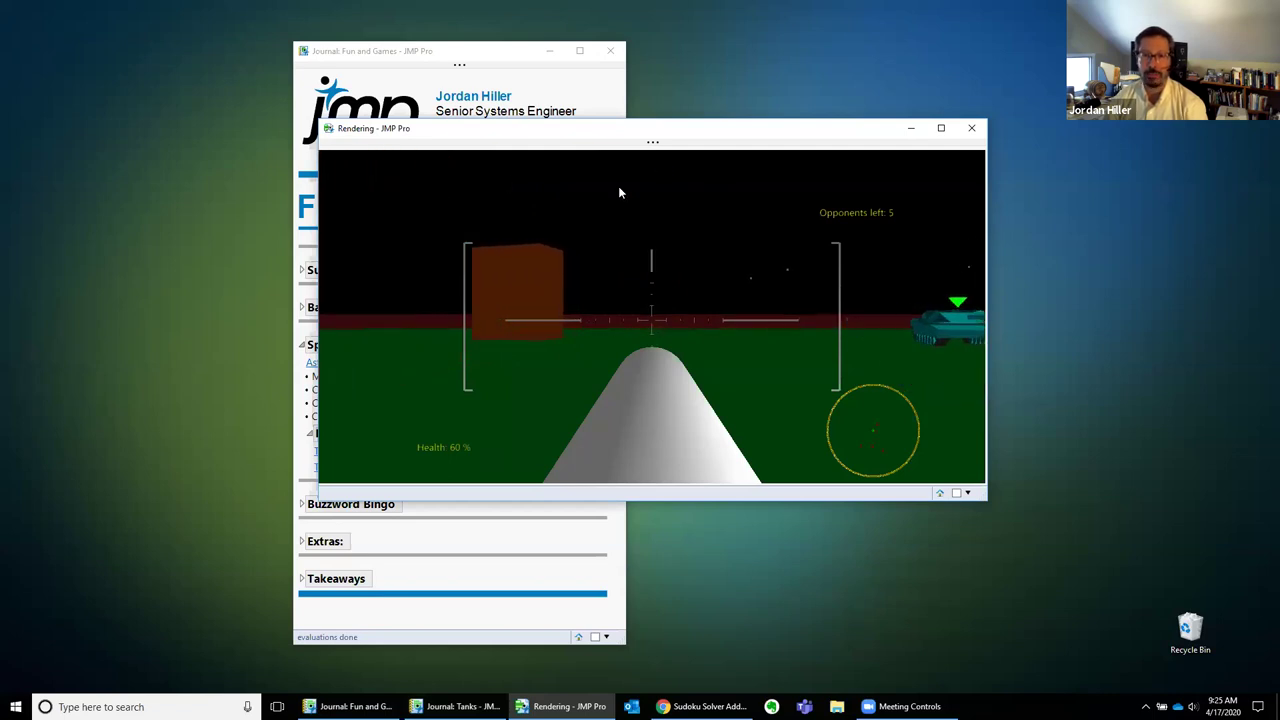
pyautogui.press('Left')
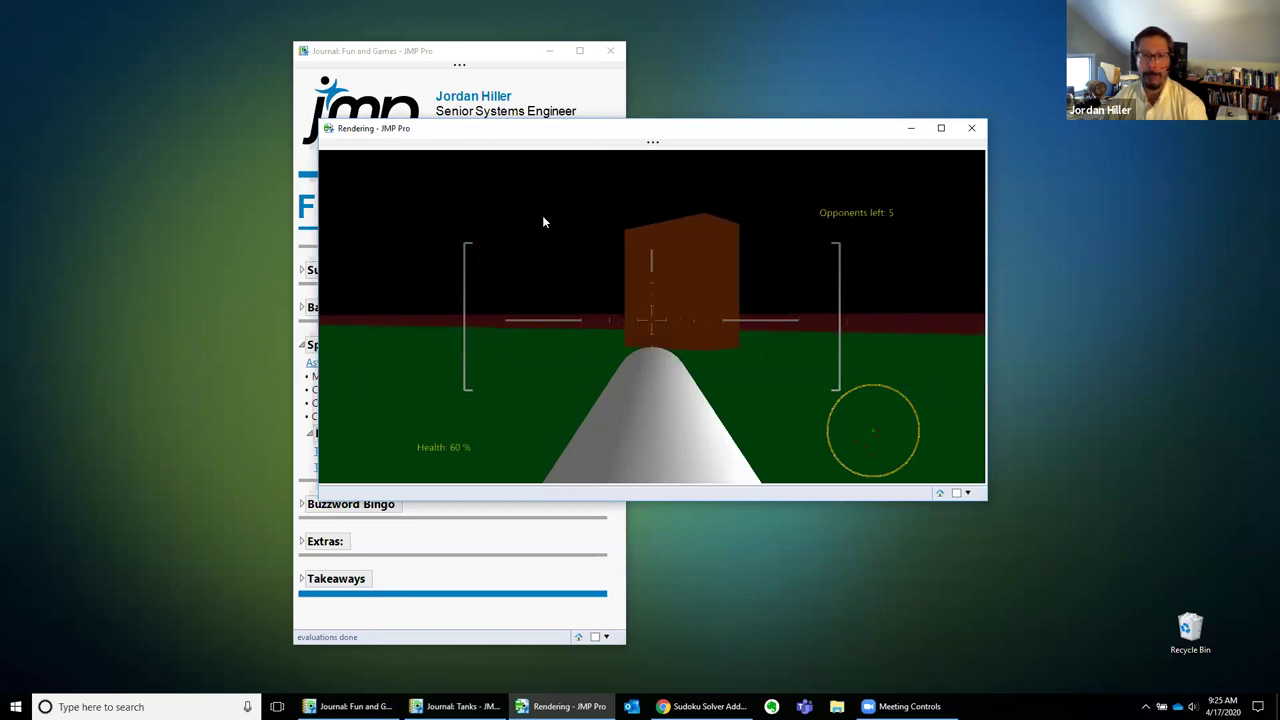
pyautogui.press('Left')
pyautogui.press('Right')
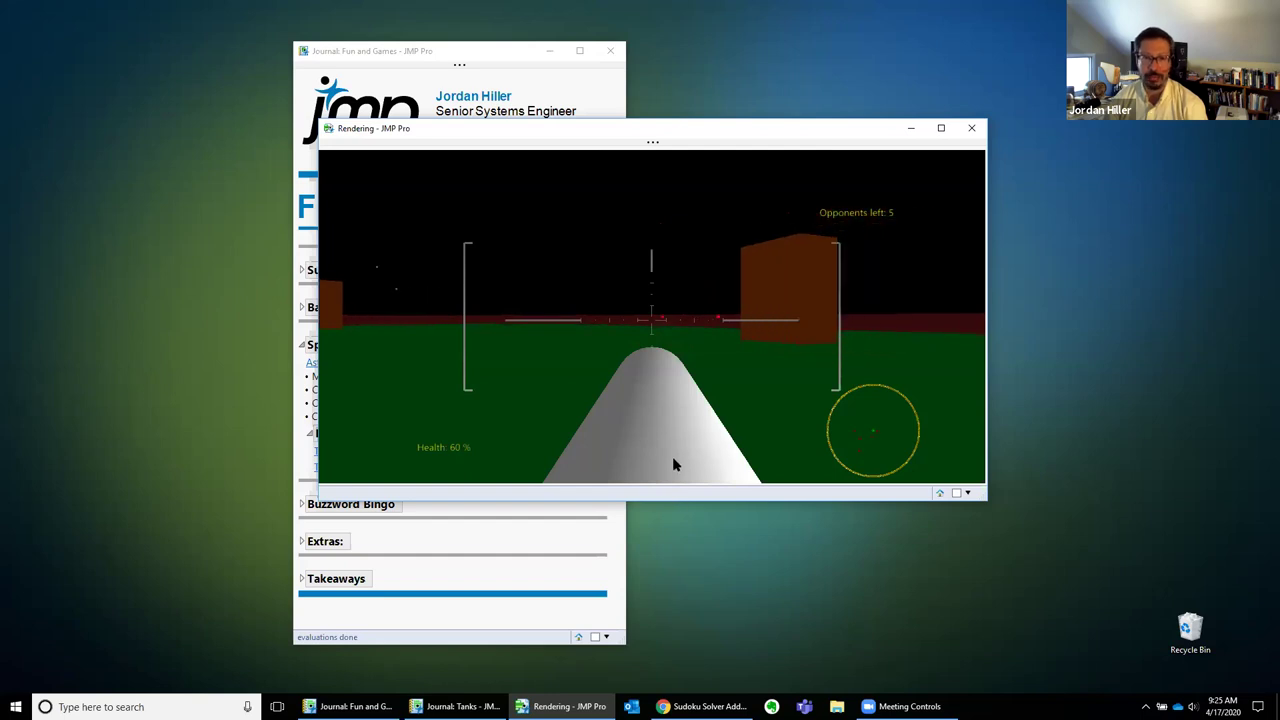
pyautogui.press('Left')
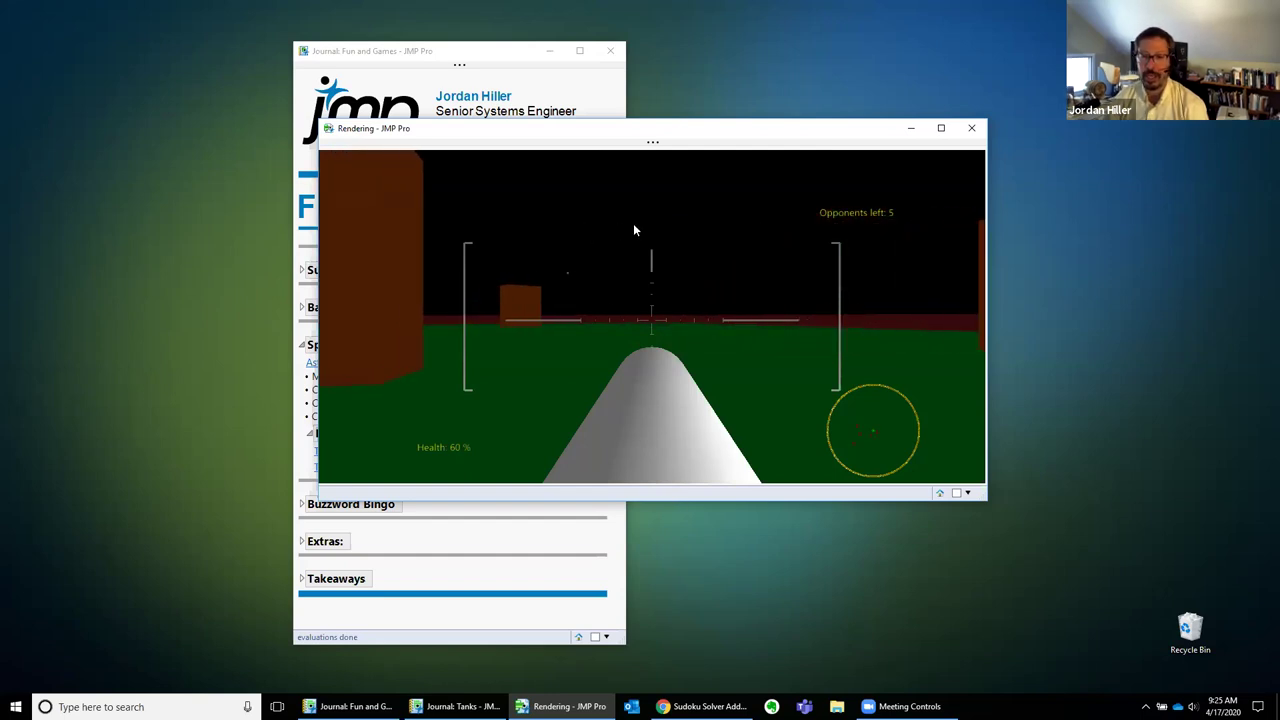
pyautogui.press('Left')
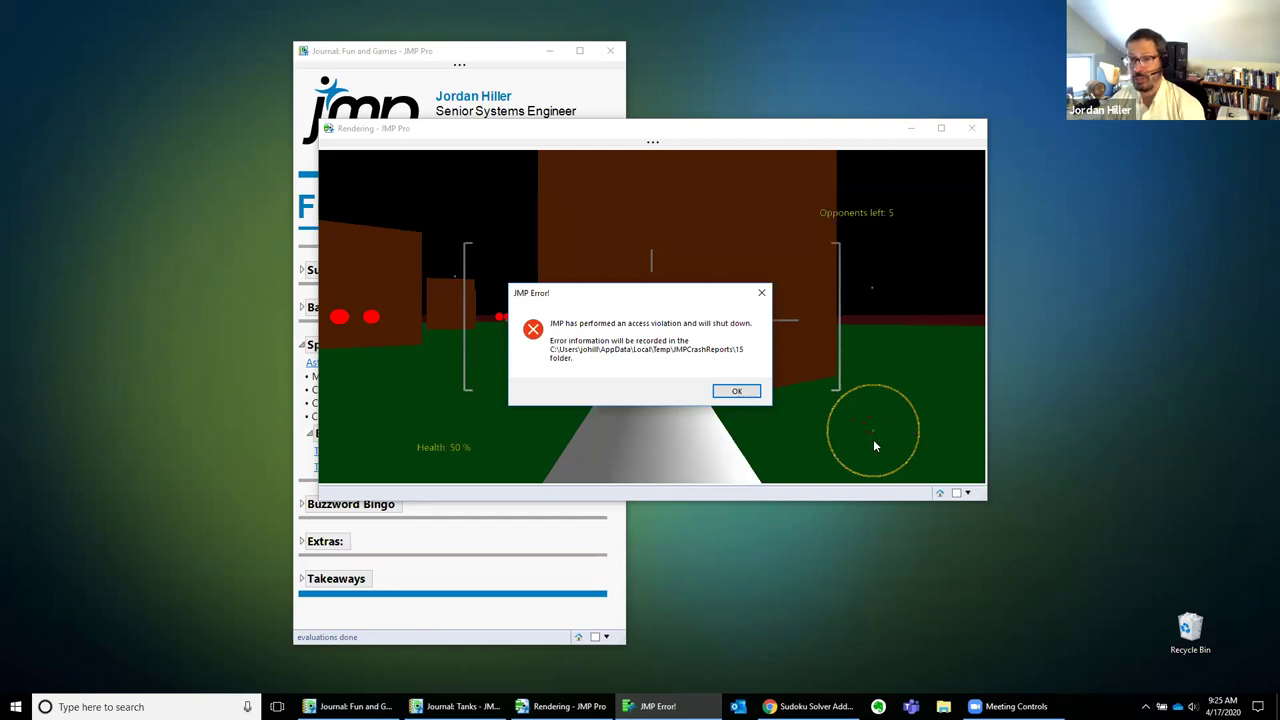
# Dismiss the JMP error and its recoverable session files, and reopen Fun and Games.jrn from the recent files.
pyautogui.click(749, 395)
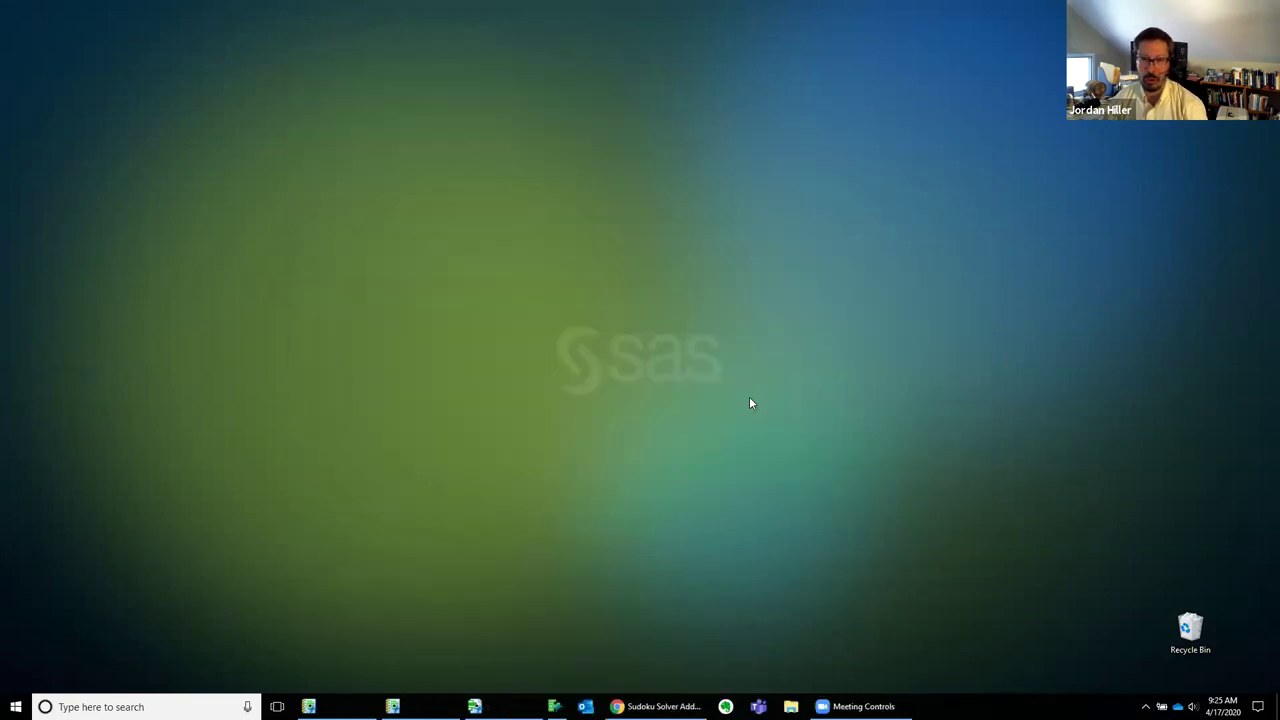
pyautogui.moveTo(415, 706)
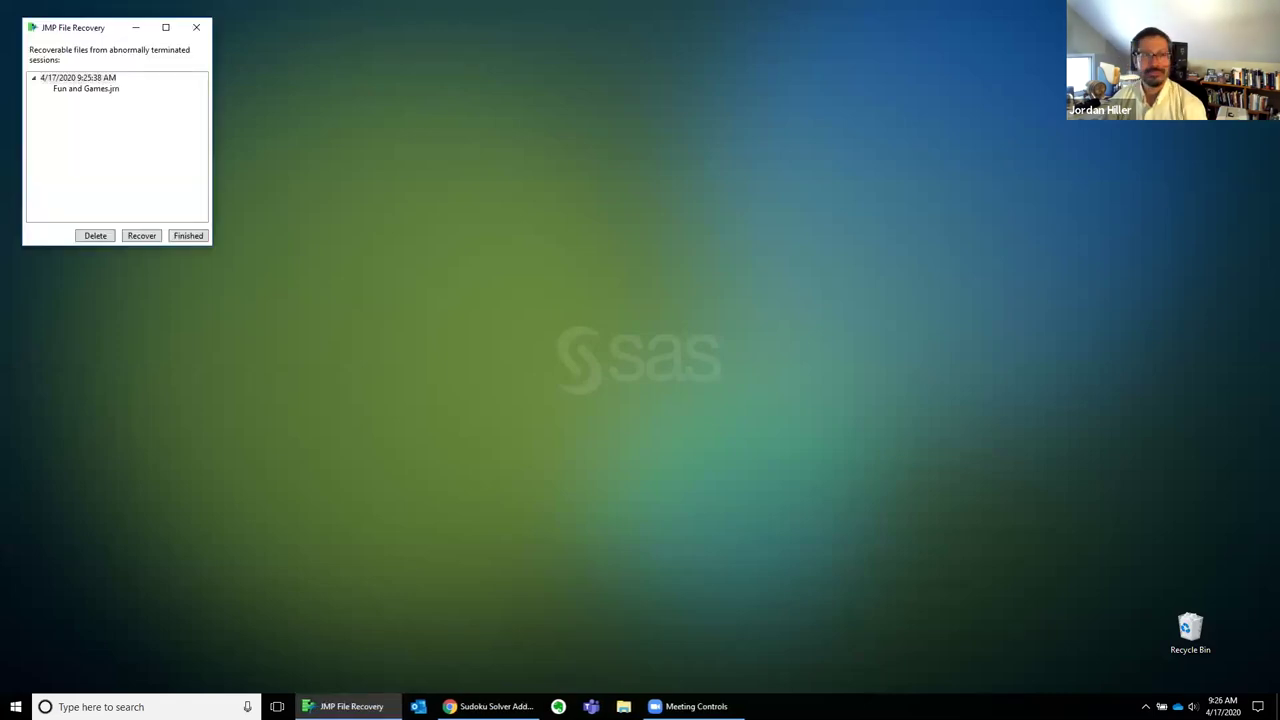
pyautogui.click(95, 235)
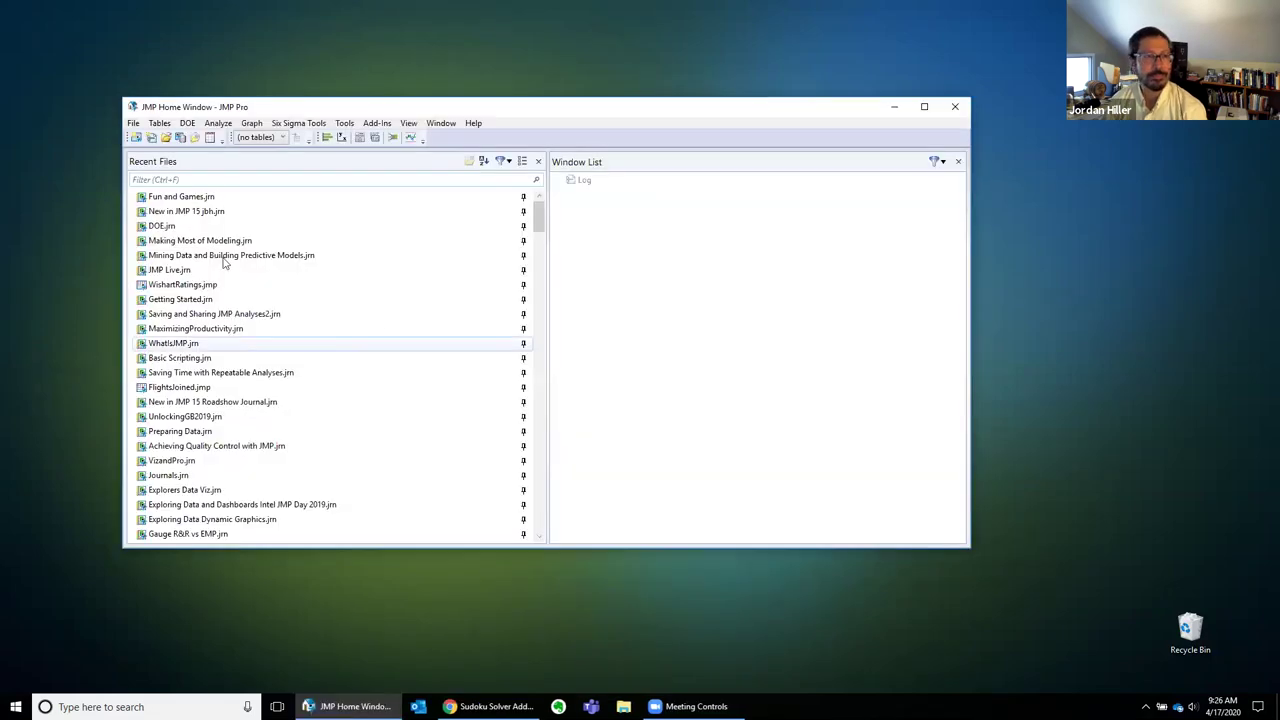
pyautogui.doubleClick(193, 203)
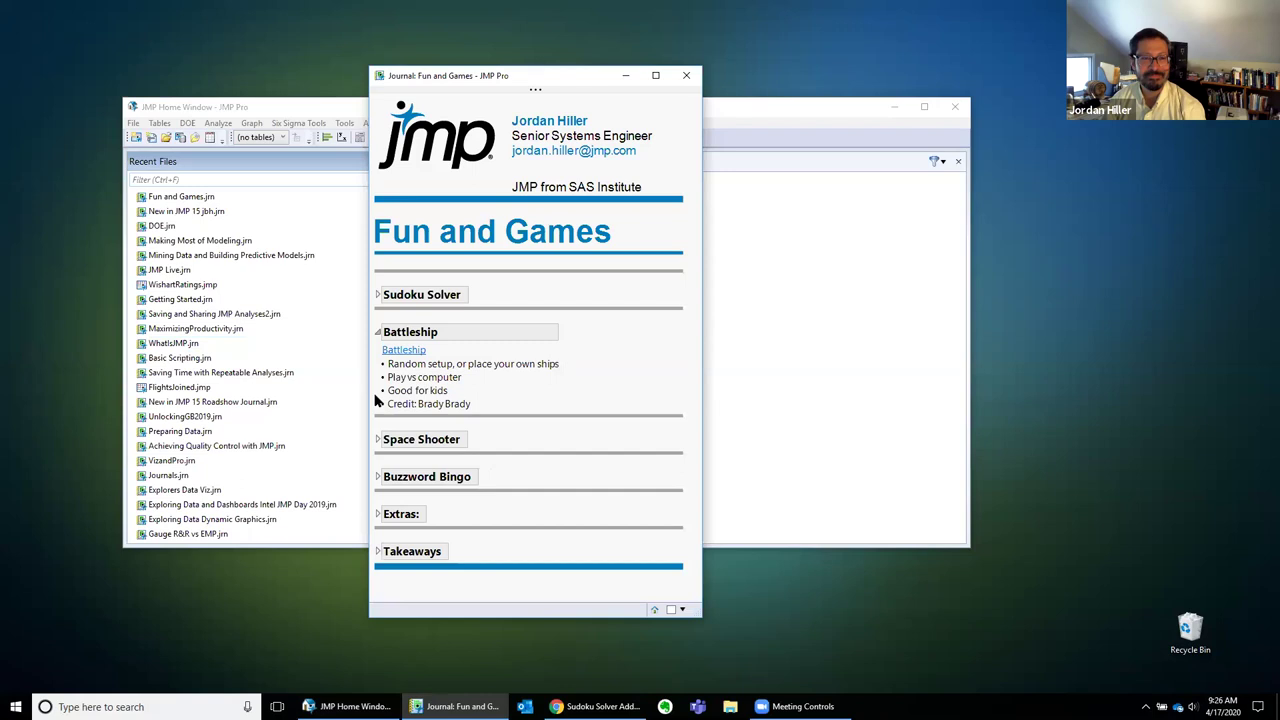
# Launch Tanks from the Bonus section under Space Shooter, and turn the tank left to fire at an opponent.
pyautogui.click(378, 440)
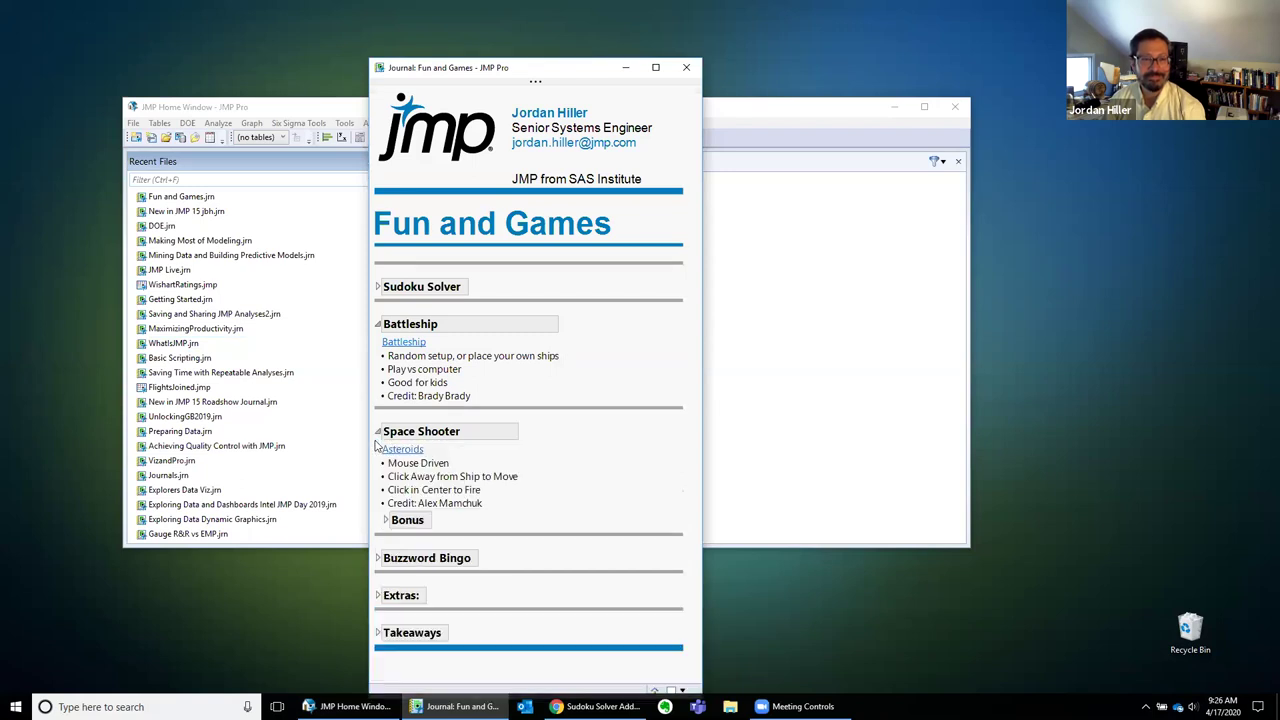
pyautogui.click(385, 520)
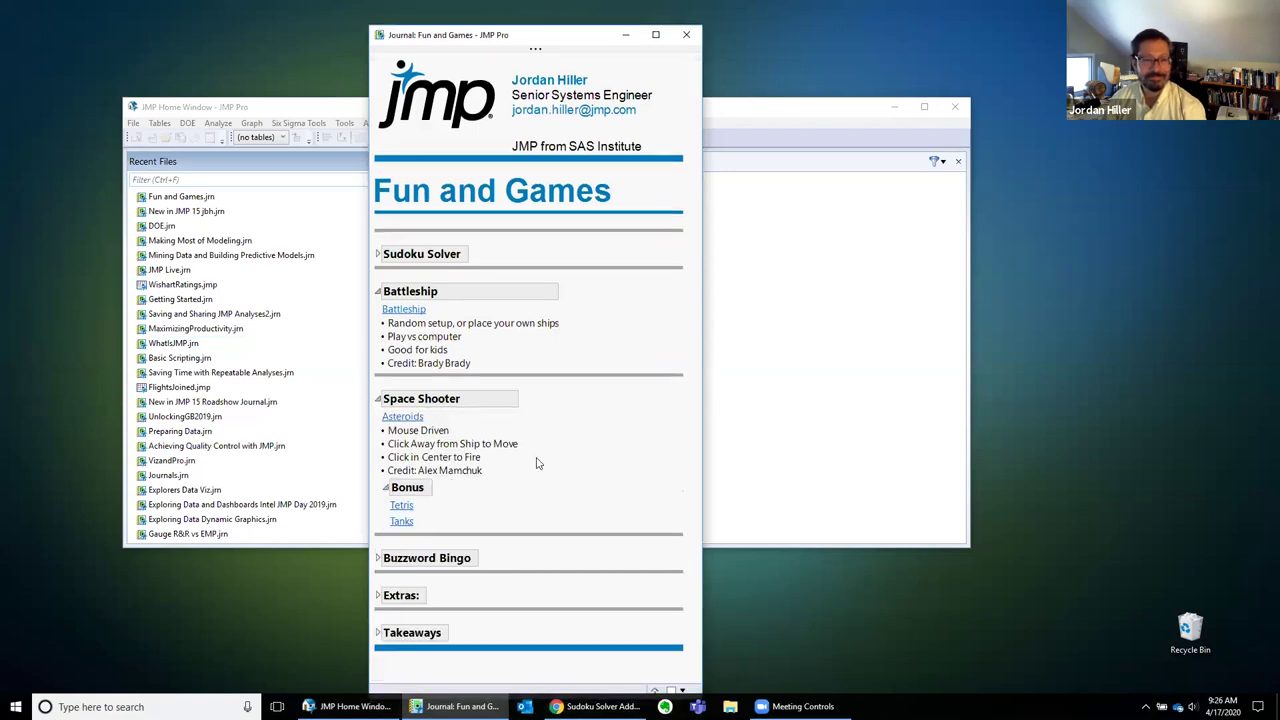
pyautogui.click(401, 522)
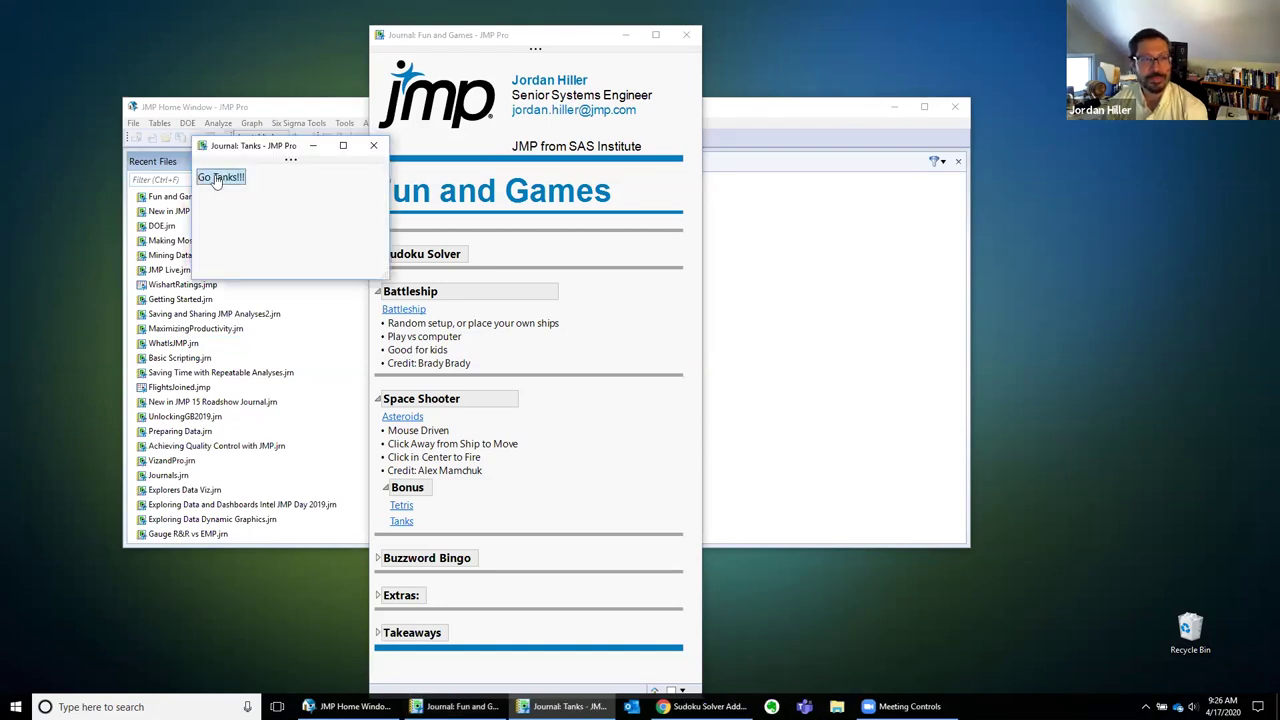
pyautogui.click(218, 178)
pyautogui.press('Left')
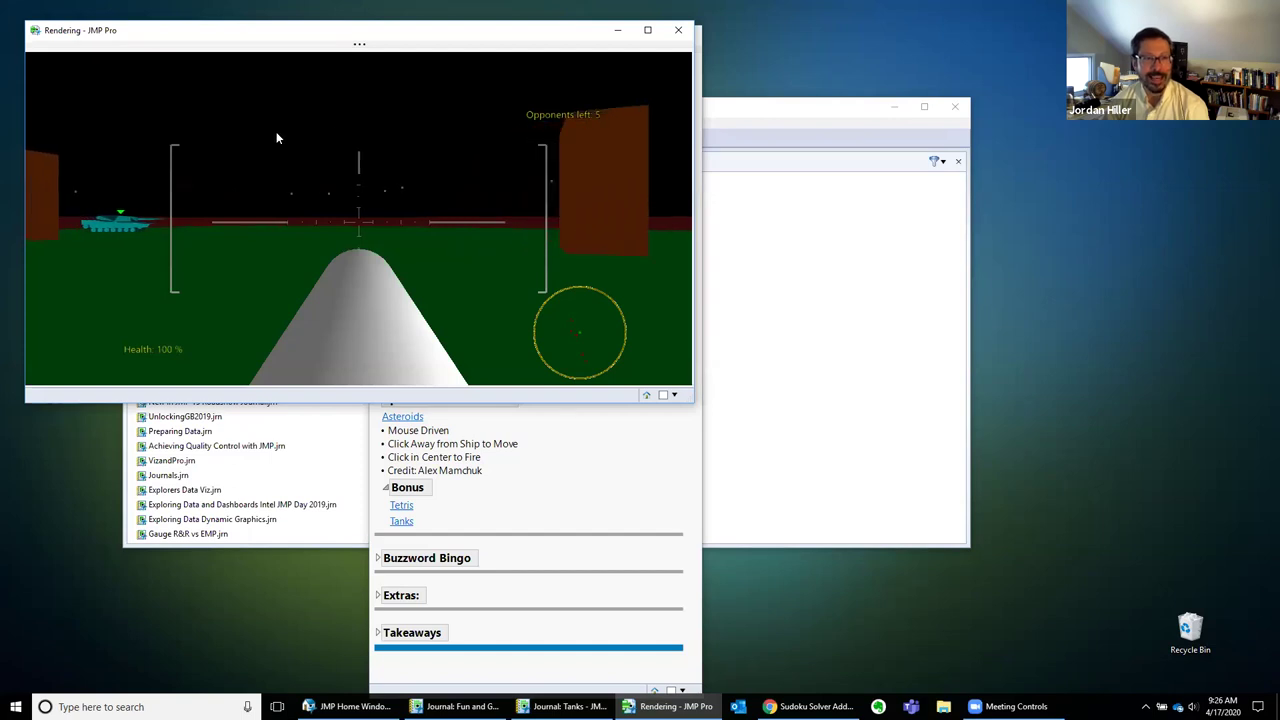
pyautogui.press('Left')
pyautogui.press('space')
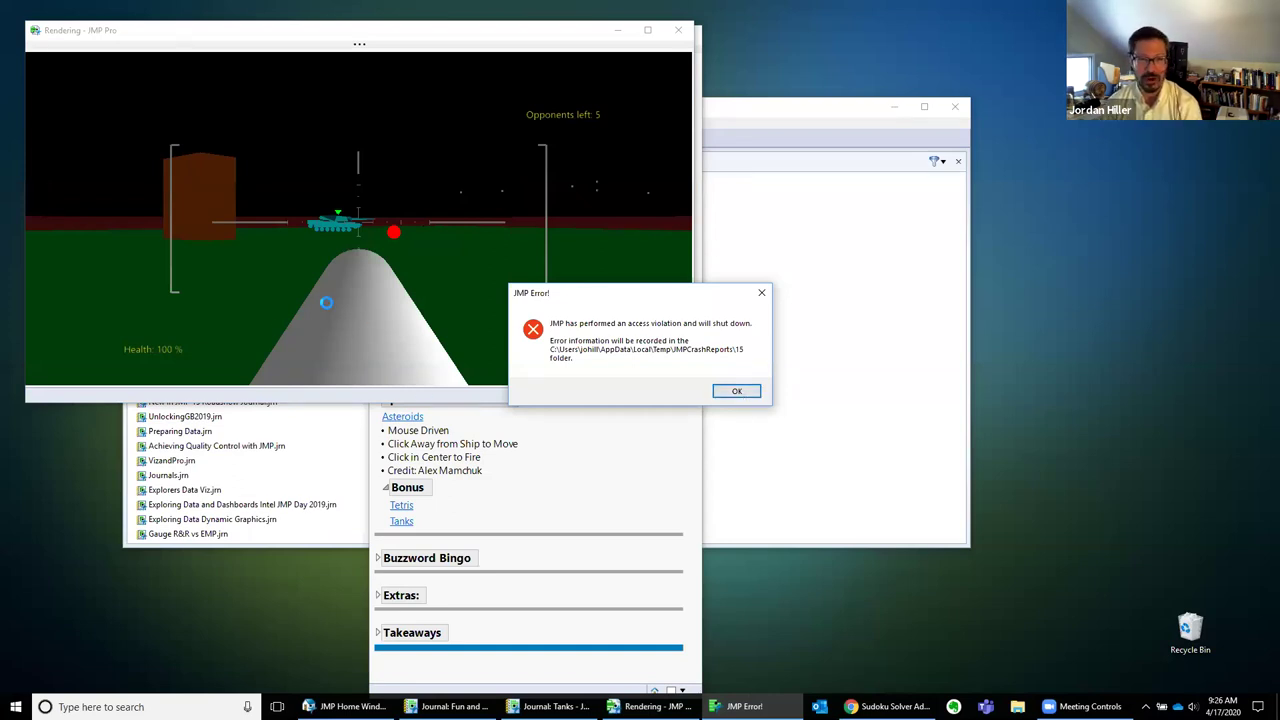
# Acknowledge the JMP error and delete the recoverable files from the terminated session.
pyautogui.click(750, 394)
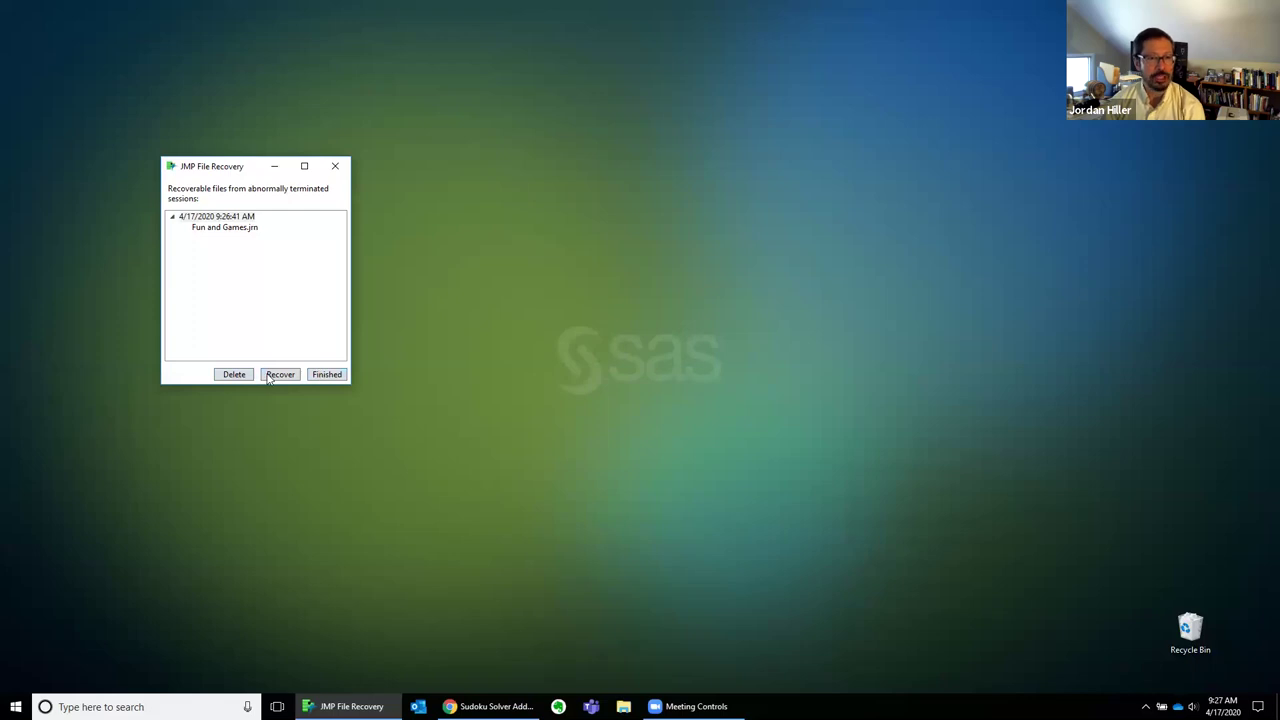
pyautogui.click(229, 375)
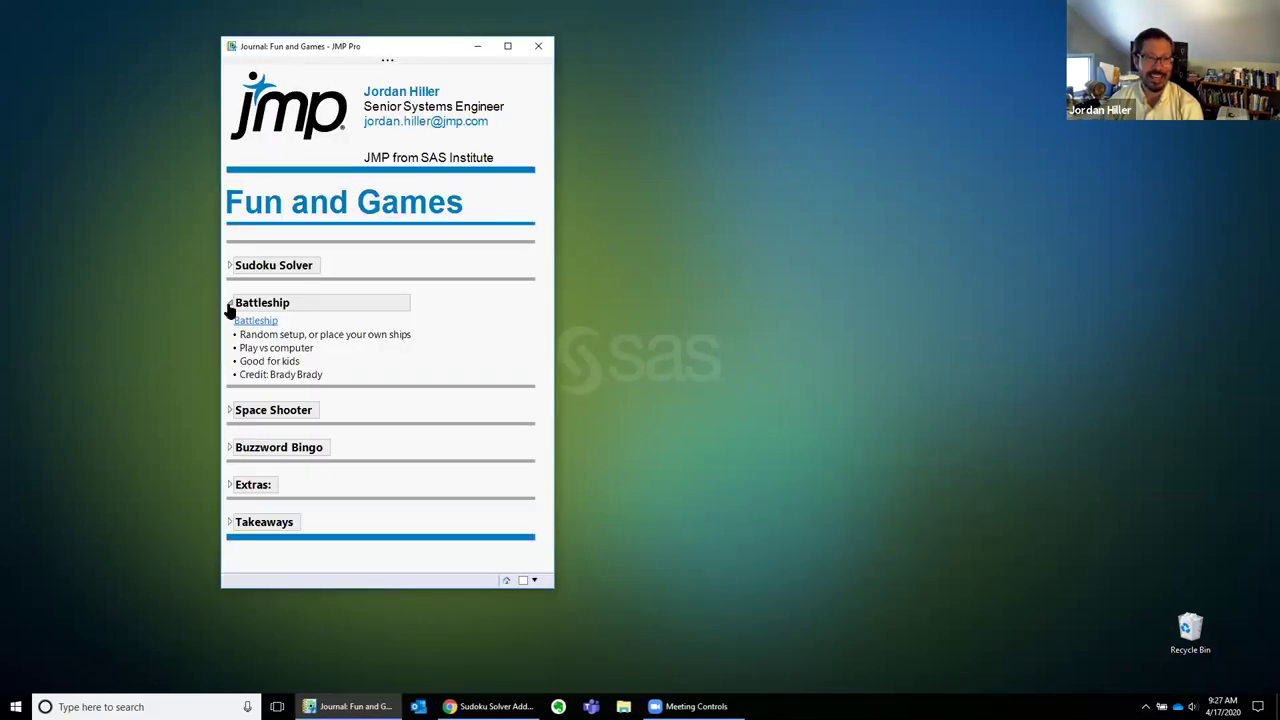
# Open BS Bingo from the journal's Buzzword Bingo section and enlarge its window and card so the phrases fit their squares.
pyautogui.click(229, 303)
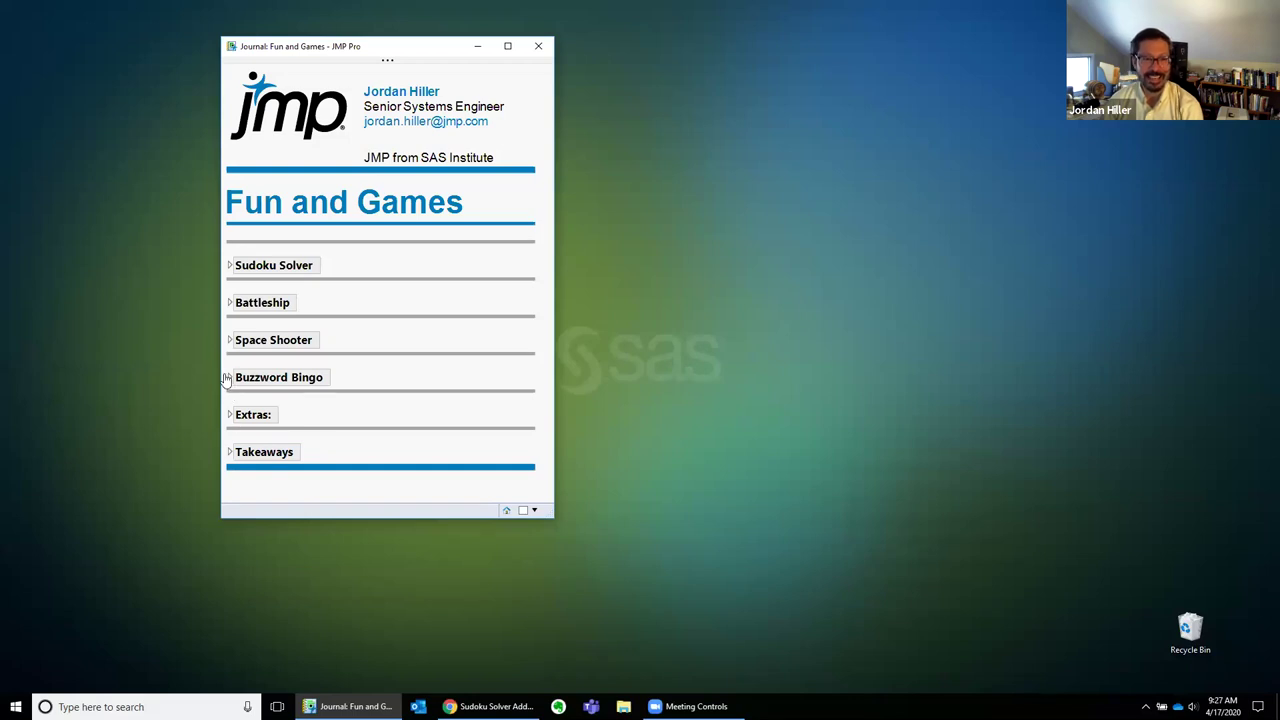
pyautogui.click(229, 377)
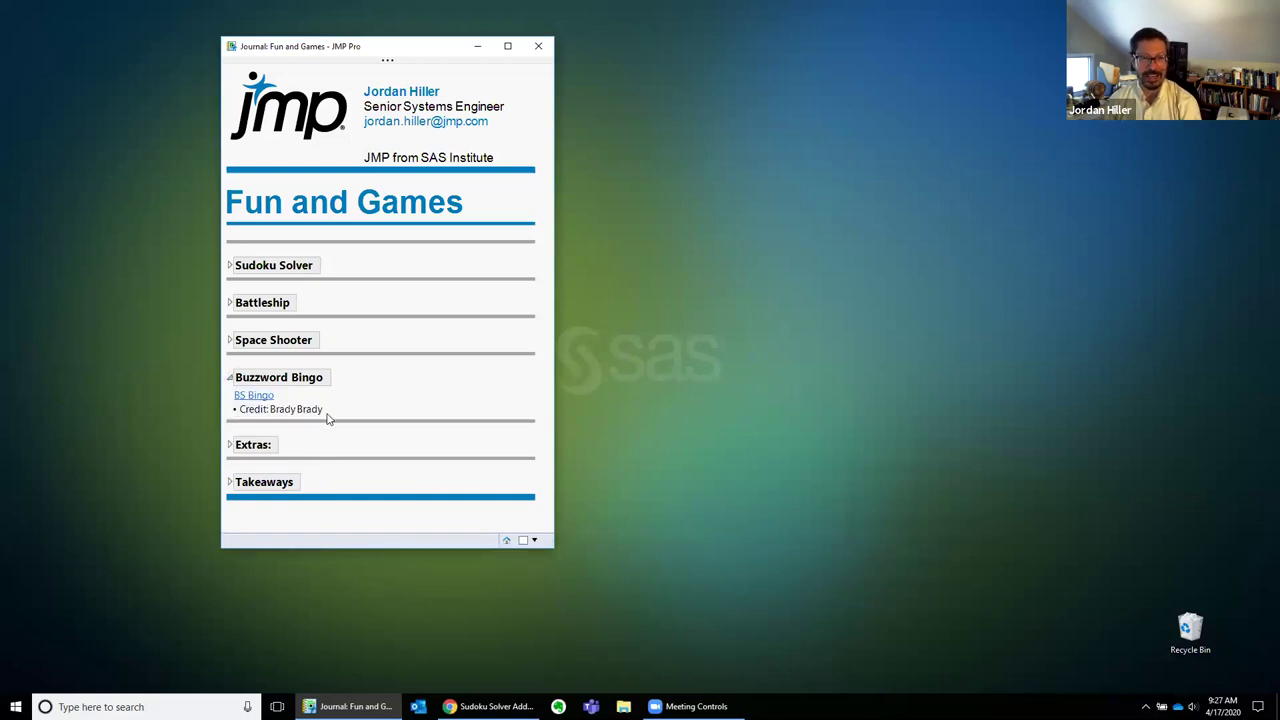
pyautogui.click(255, 396)
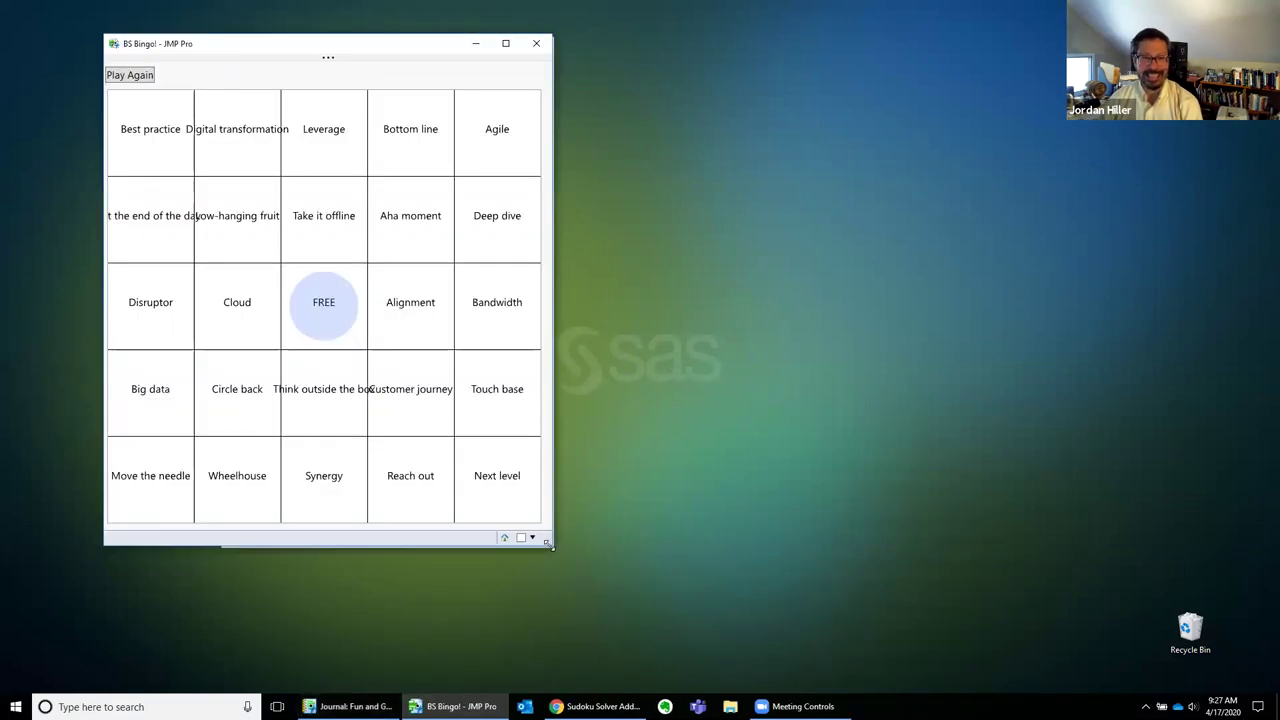
pyautogui.moveTo(548, 543); pyautogui.dragTo(712, 623)
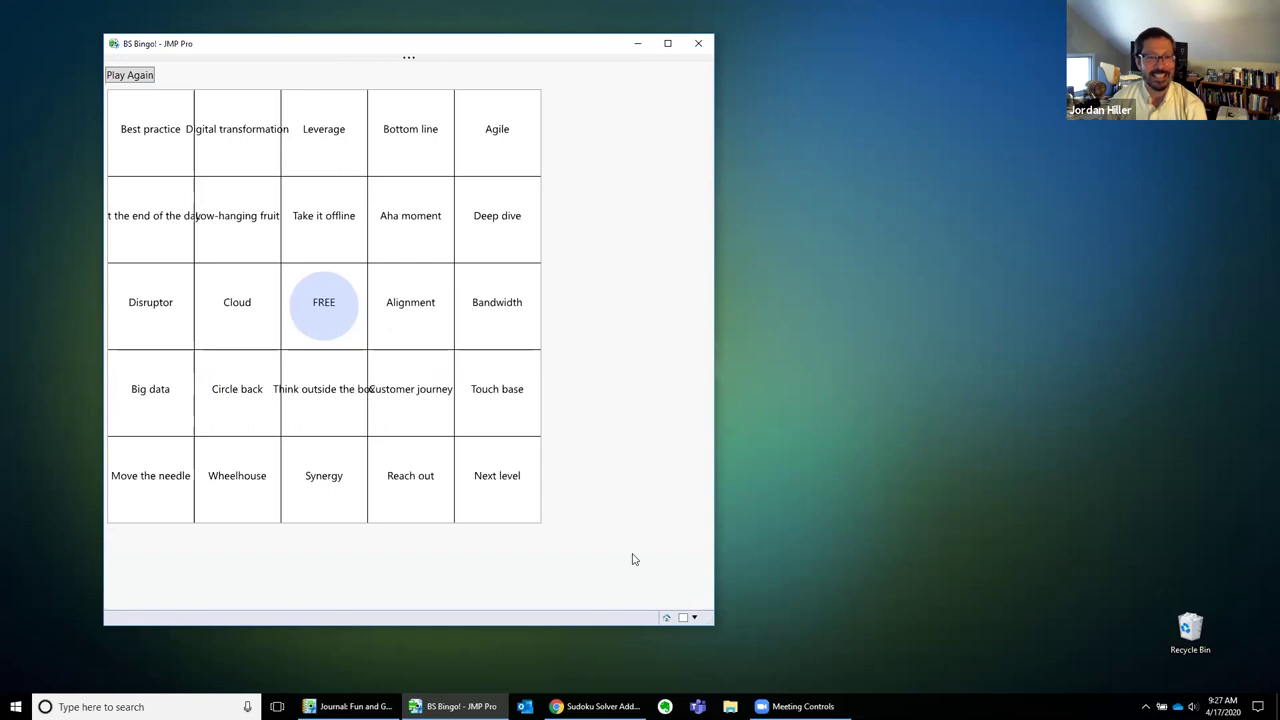
pyautogui.moveTo(538, 523); pyautogui.dragTo(644, 586)
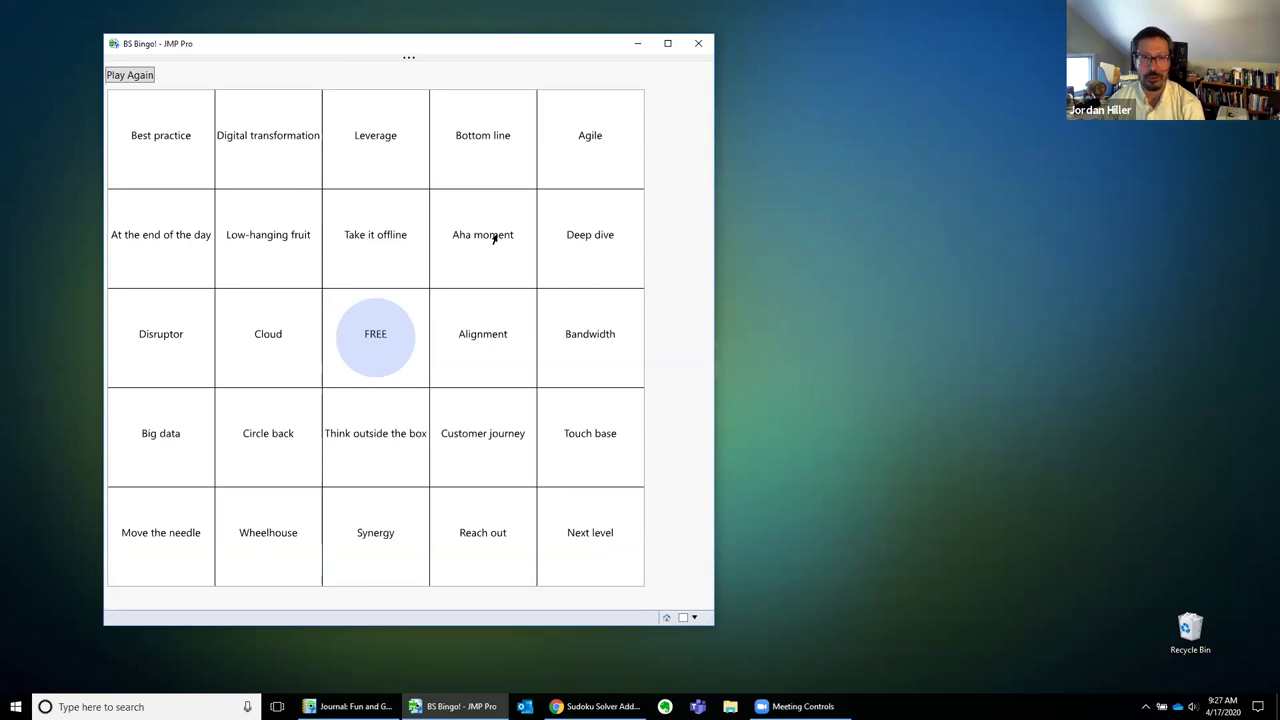
# Mark Deep dive and Digital transformation on the bingo card, and complete the middle row with Alignment, Cloud, Disruptor and Bandwidth.
pyautogui.click(476, 338)
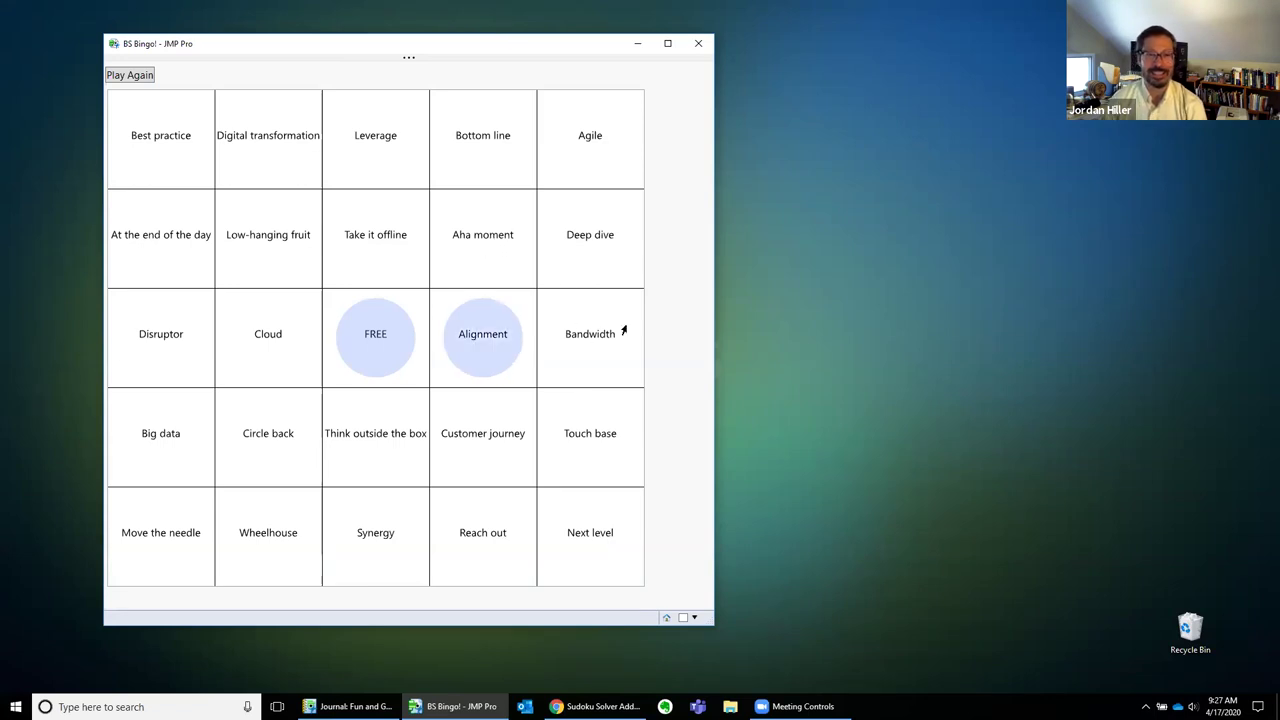
pyautogui.click(594, 240)
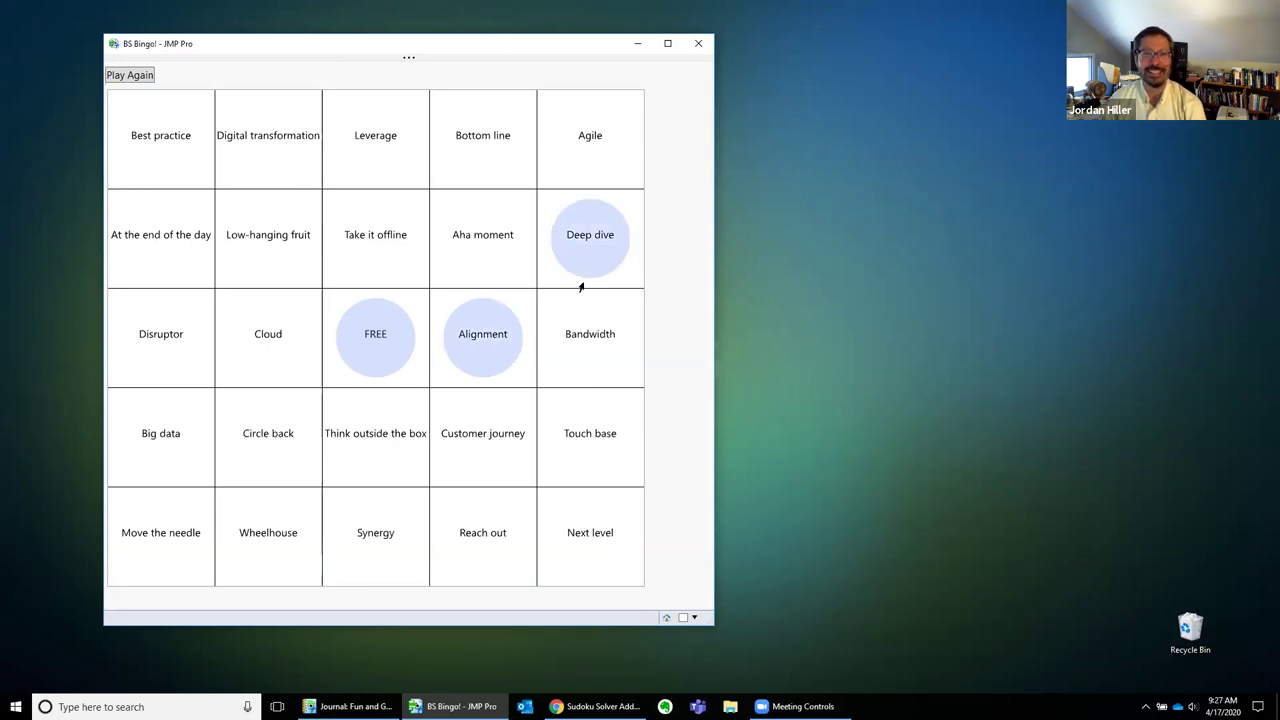
pyautogui.click(278, 148)
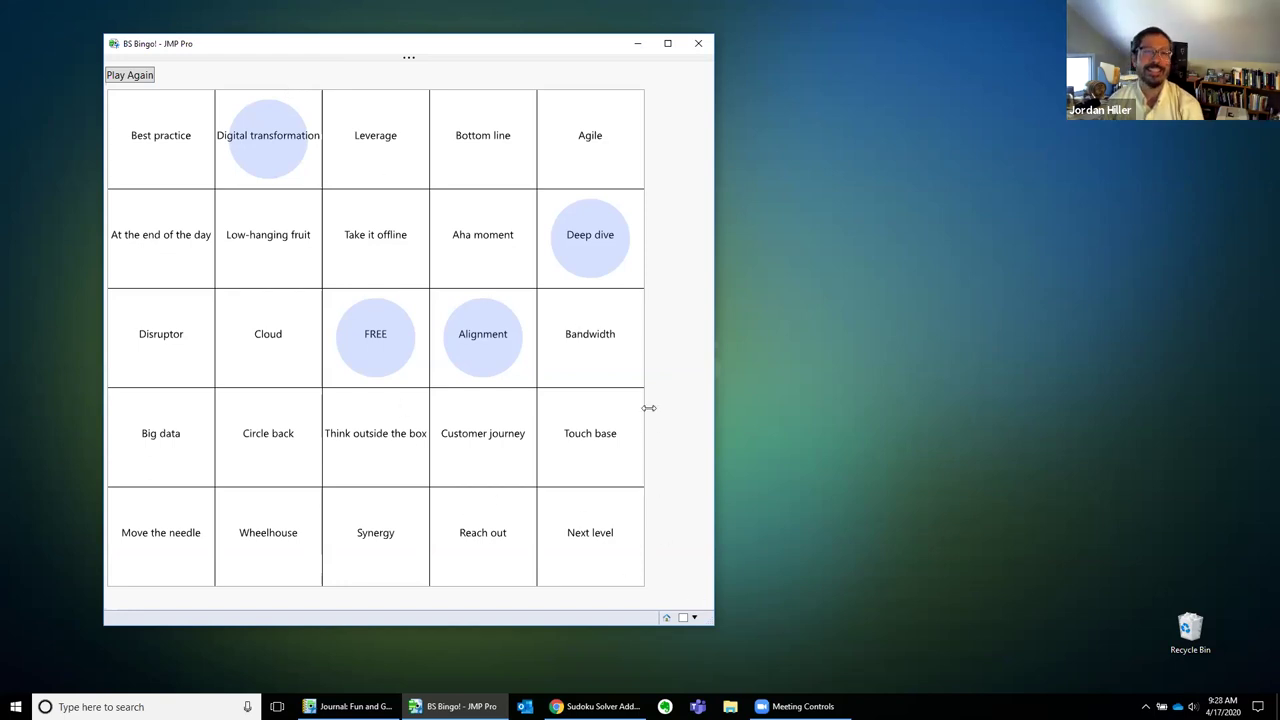
pyautogui.click(266, 342)
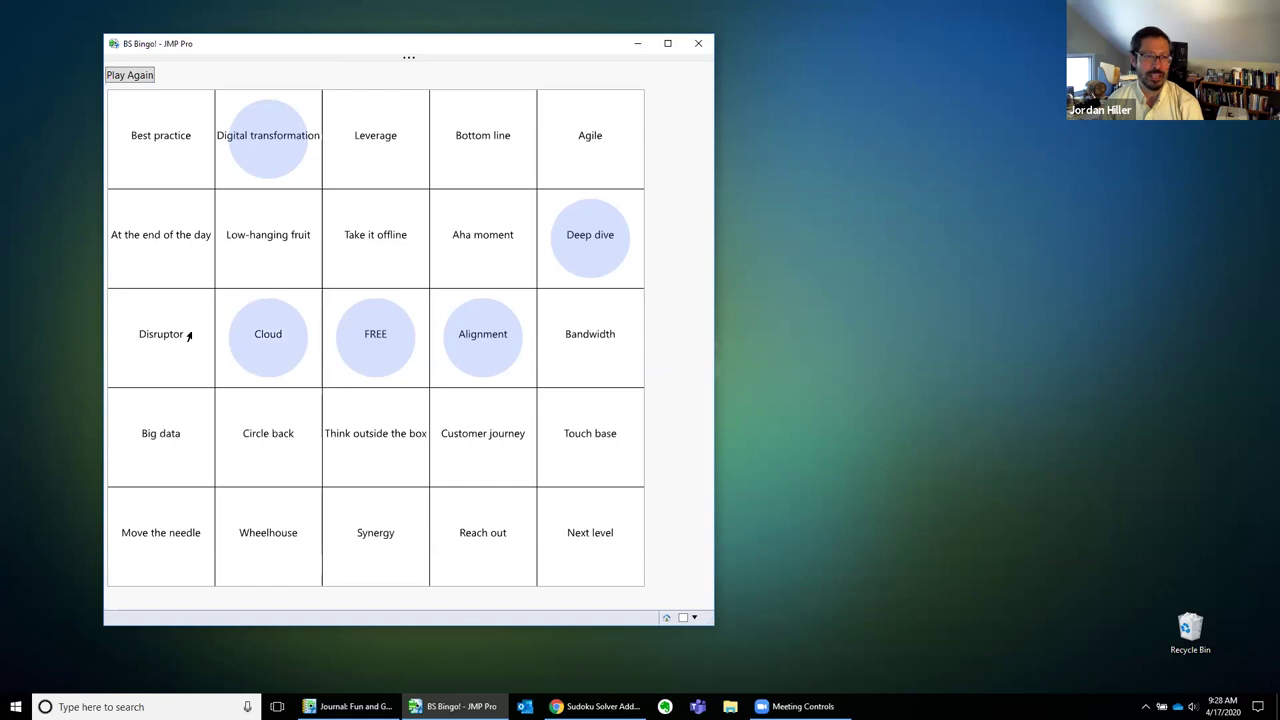
pyautogui.click(589, 341)
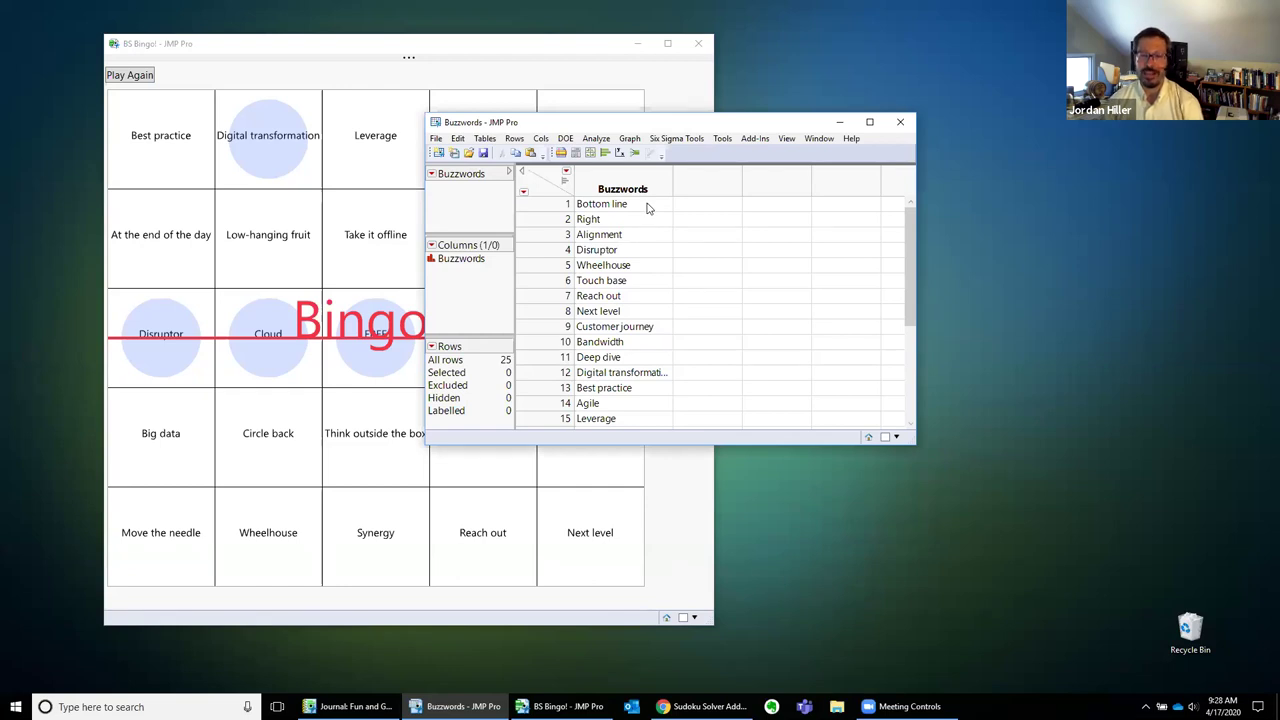
# Replace the first three entries in the Buzzwords table with Flatten the curve, Wash your hands and Social Distancing.
pyautogui.doubleClick(647, 204)
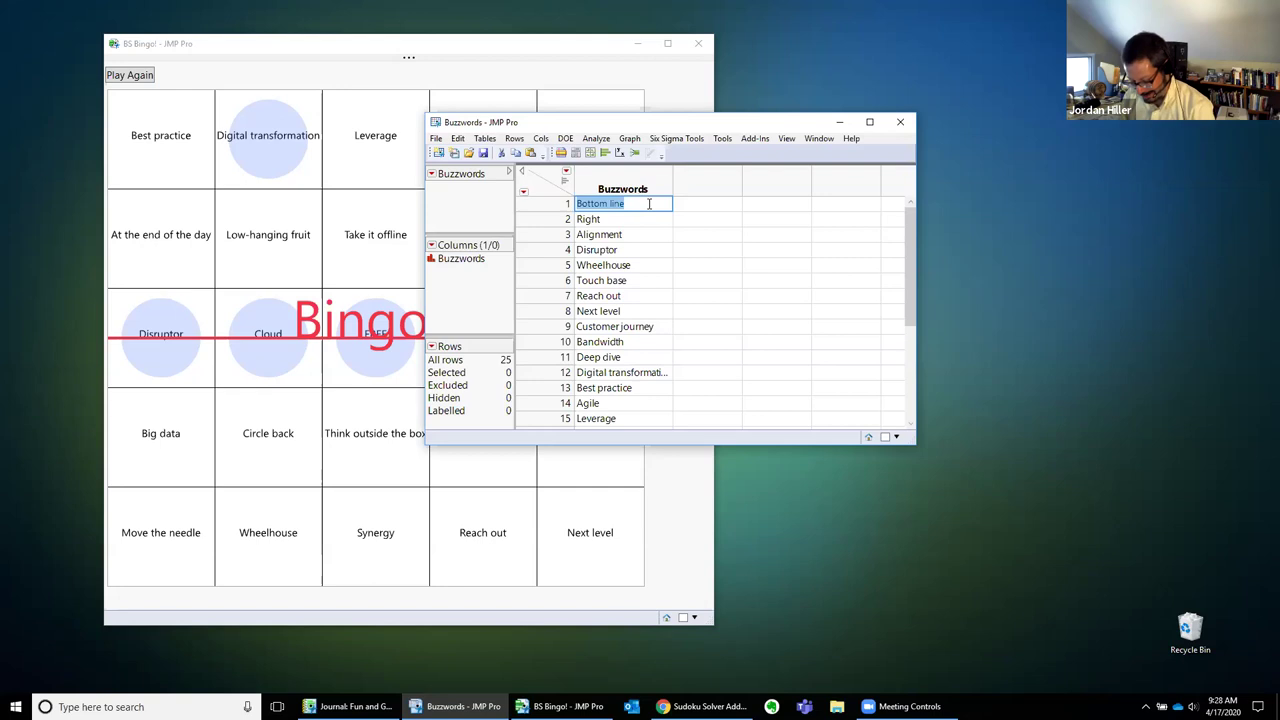
pyautogui.write('Flatten the curve')
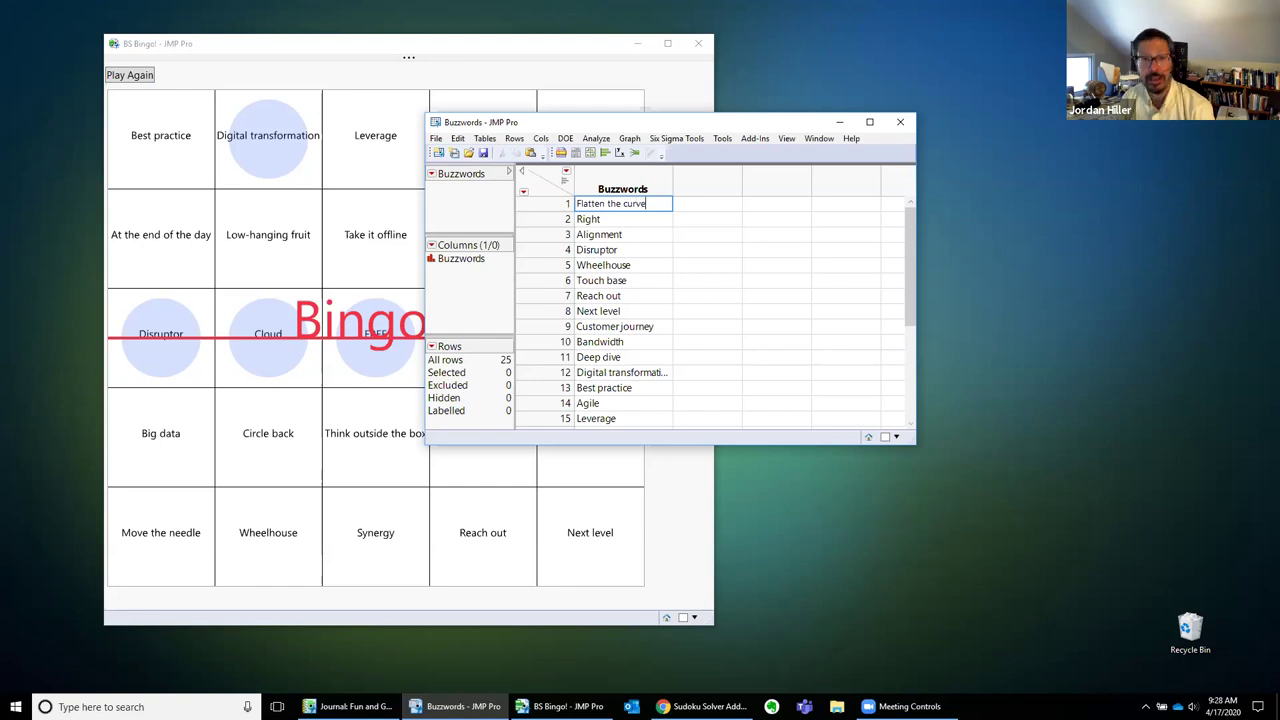
pyautogui.click(617, 223)
pyautogui.click(618, 221)
pyautogui.write('Wash ')
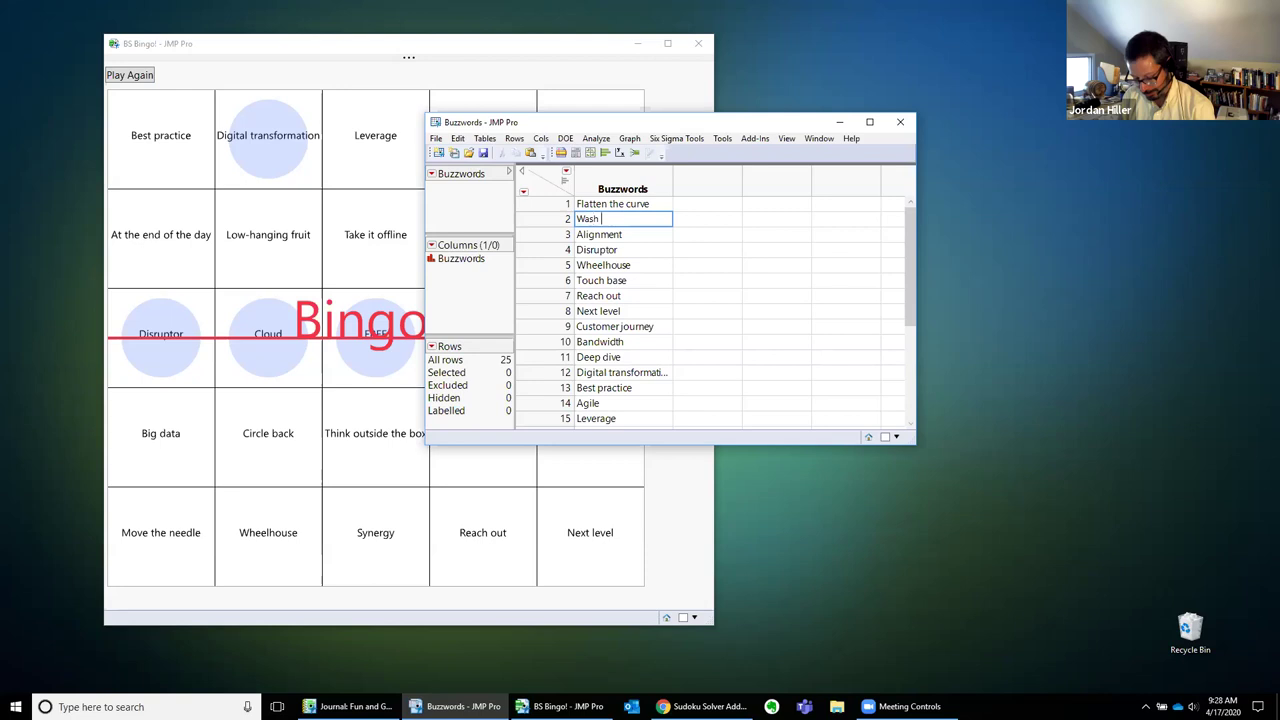
pyautogui.write('your hands')
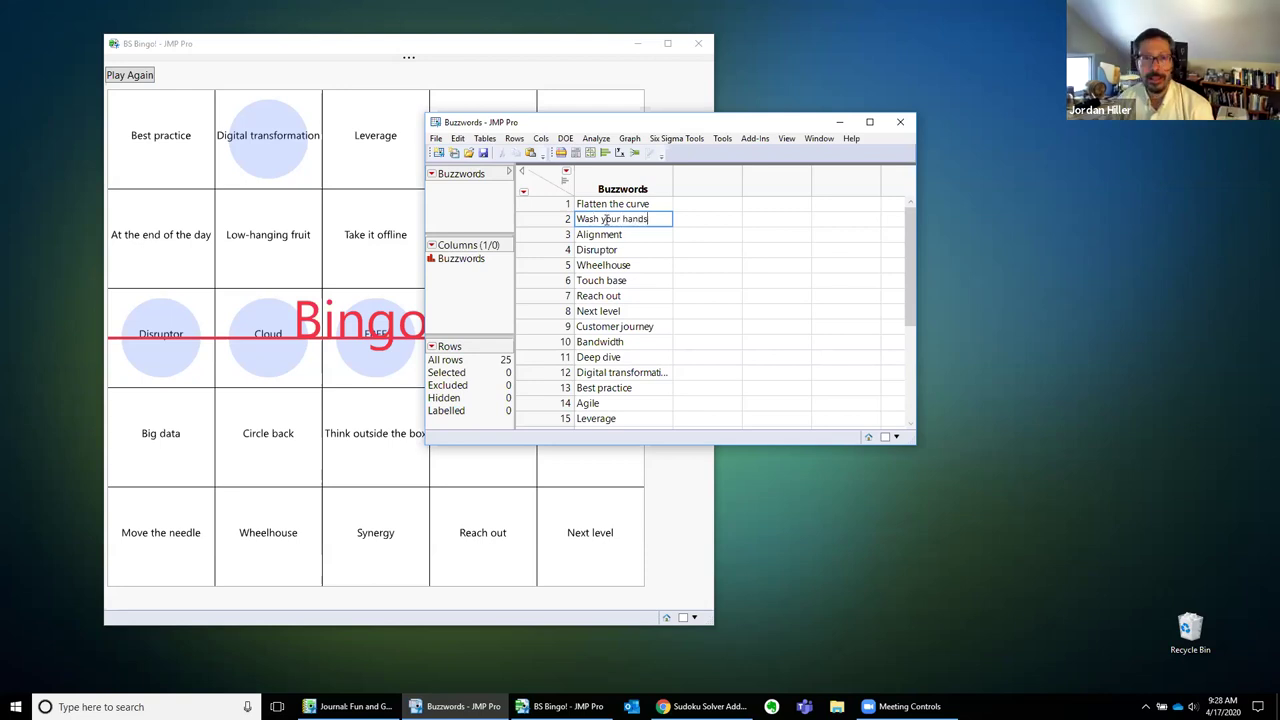
pyautogui.click(637, 235)
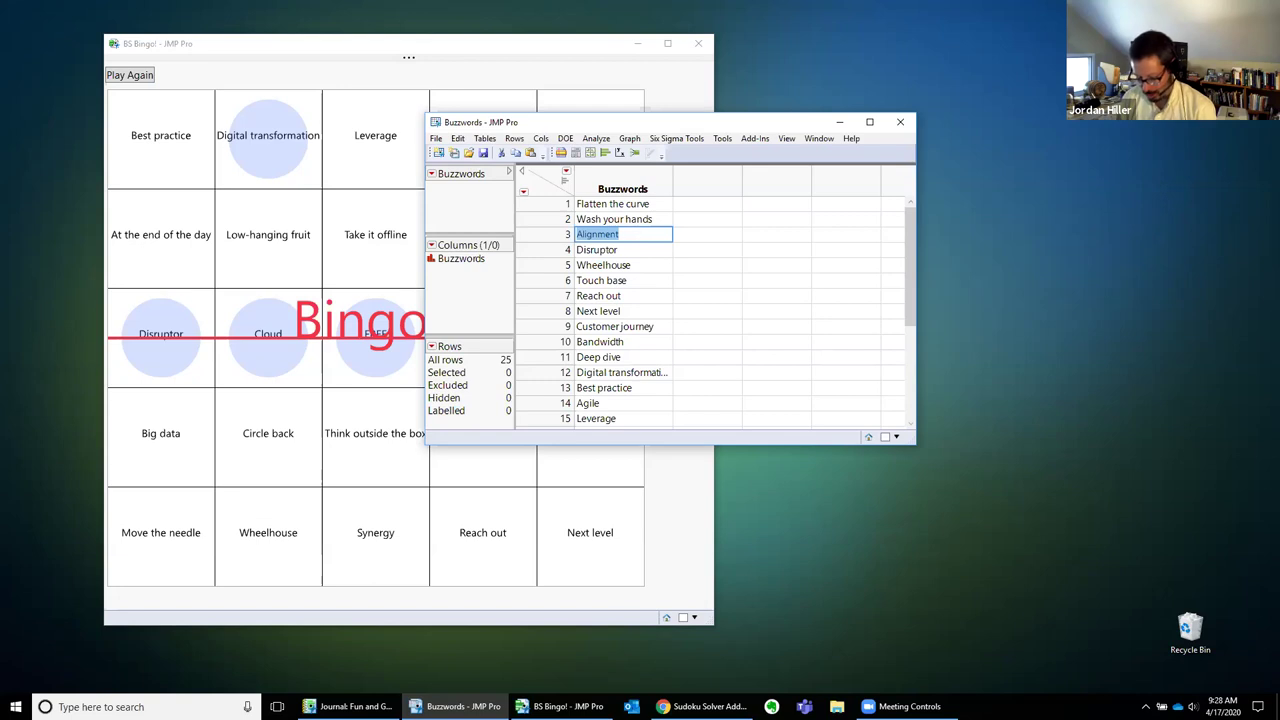
pyautogui.write('Social Distancing')
pyautogui.click(698, 230)
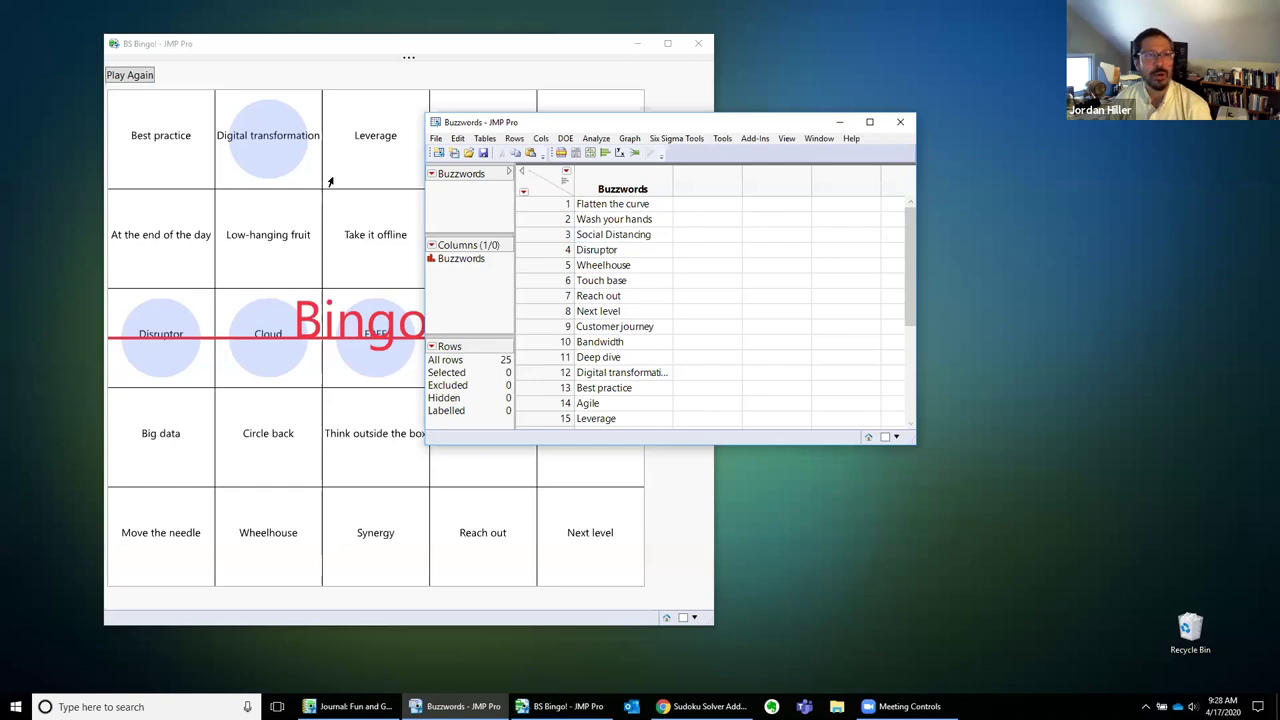
# Generate a new bingo card and enlarge it, mark Wash your hands and Flatten the curve, and close the game.
pyautogui.click(136, 78)
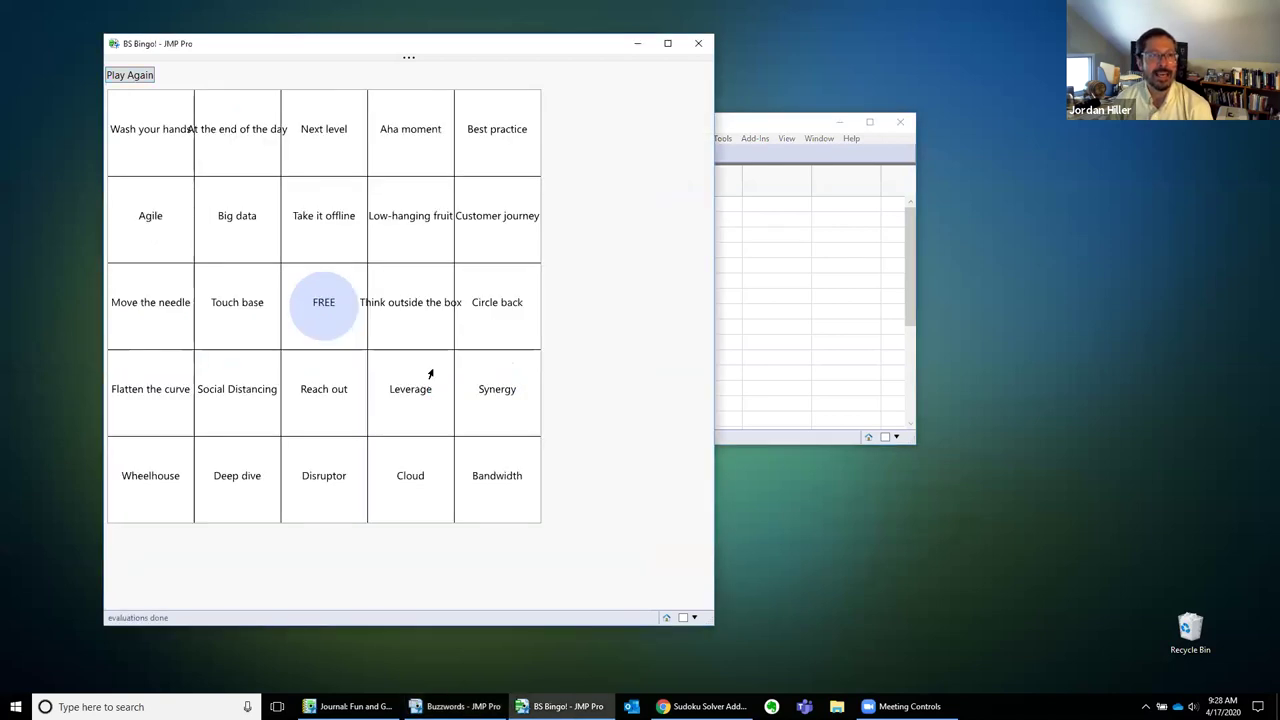
pyautogui.moveTo(538, 522); pyautogui.dragTo(680, 611)
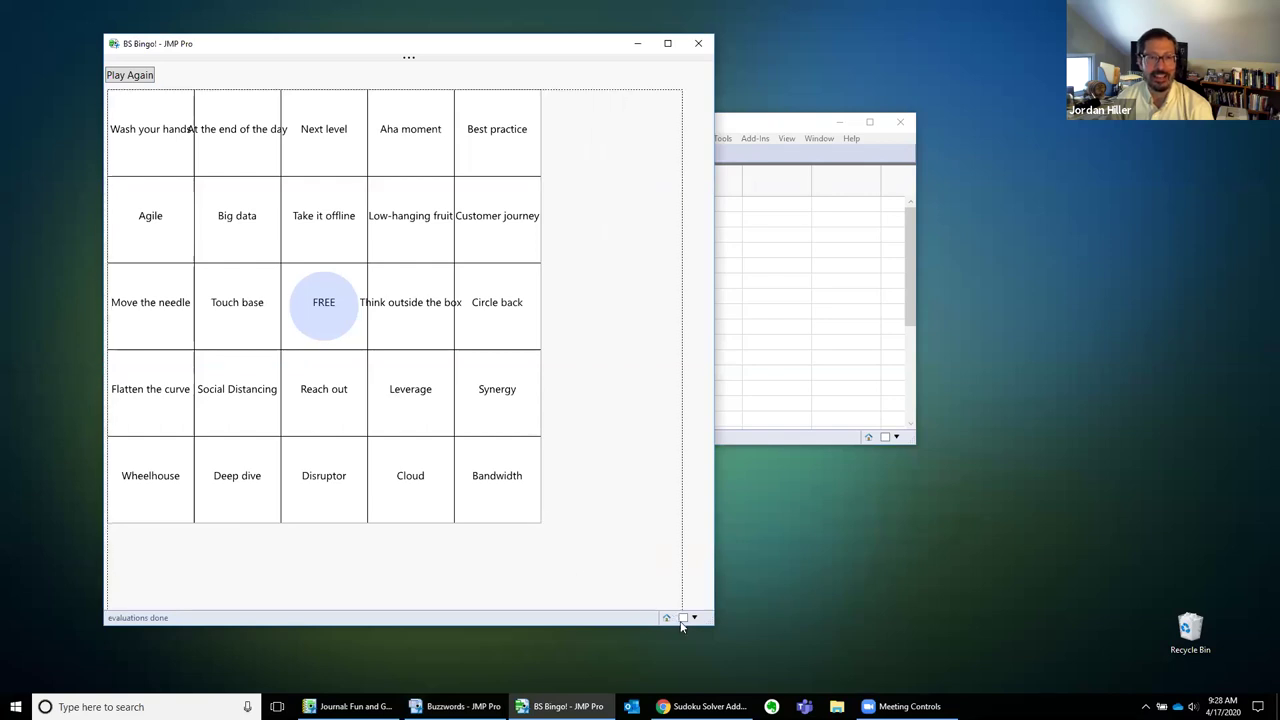
pyautogui.click(164, 140)
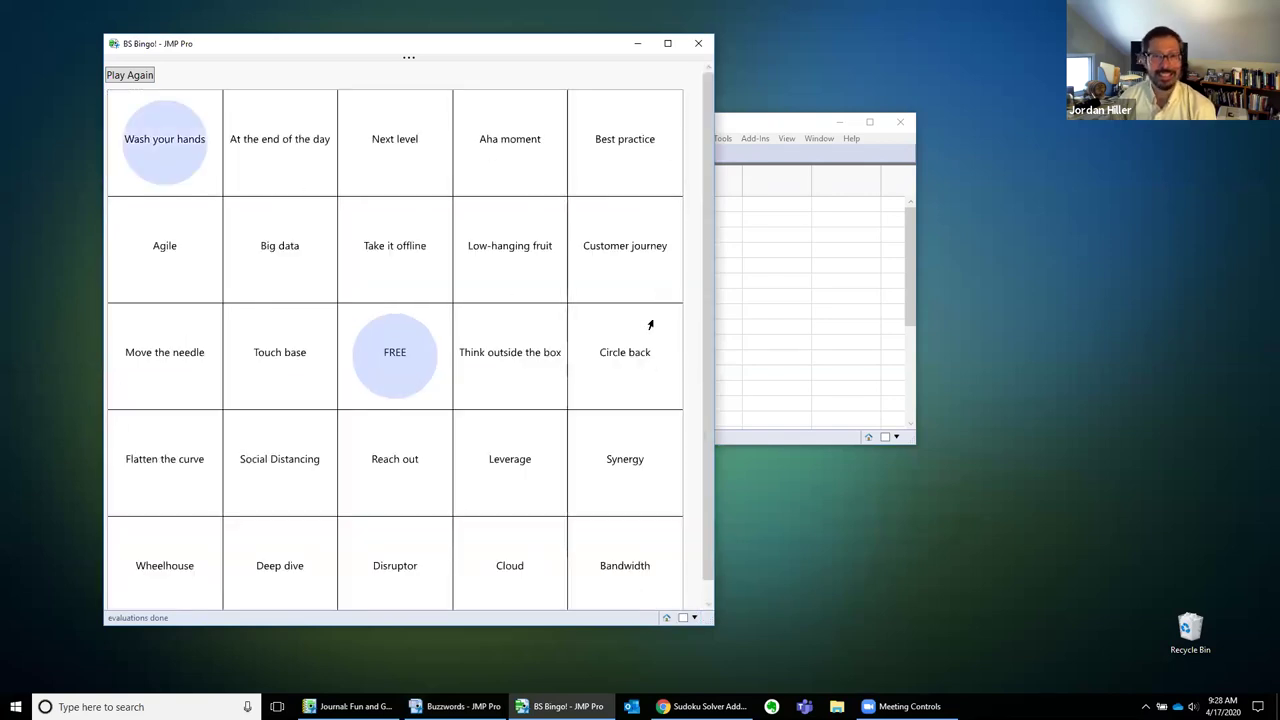
pyautogui.click(166, 461)
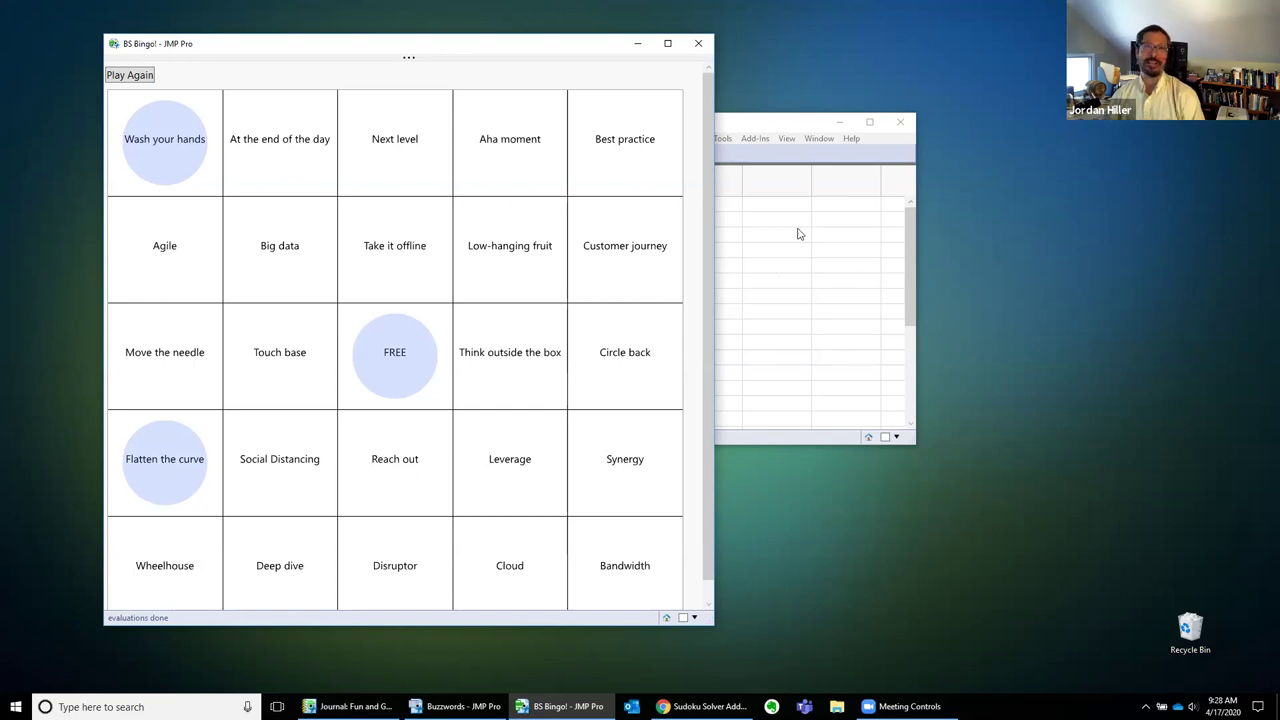
pyautogui.click(700, 45)
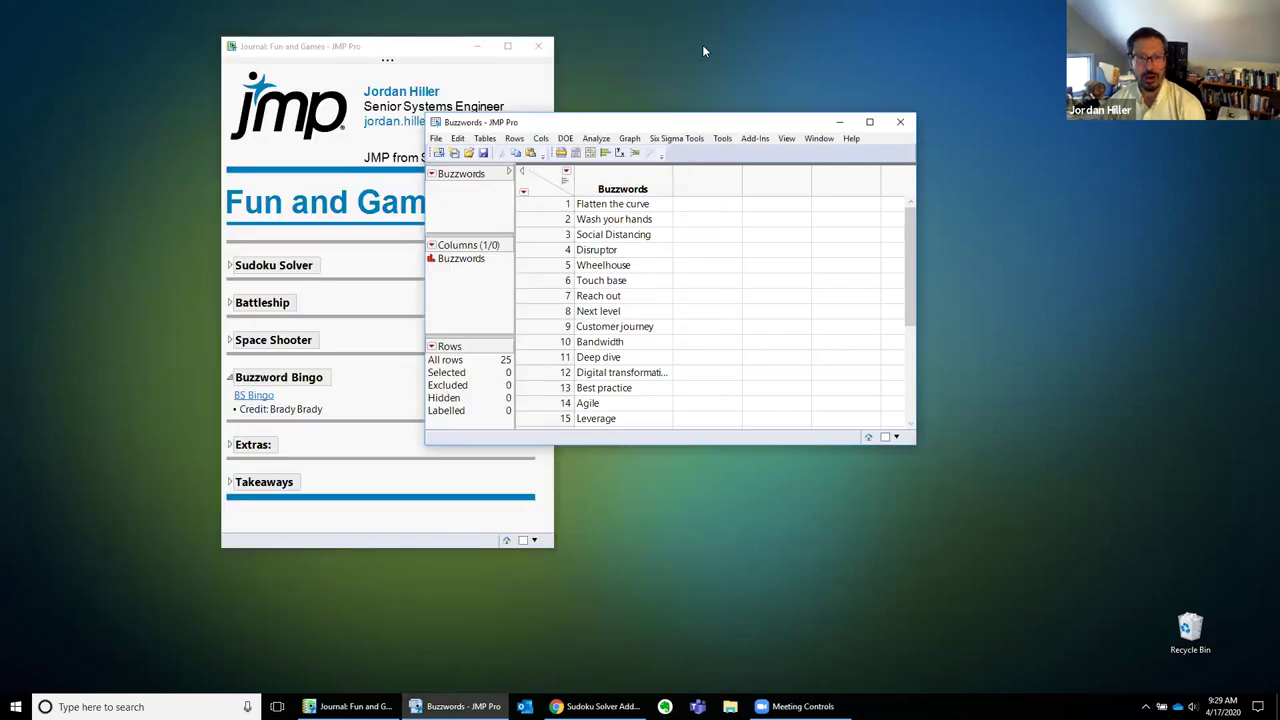
# Expand the journal's Extras and Takeaways sections and highlight the Add-ins takeaway.
pyautogui.click(228, 453)
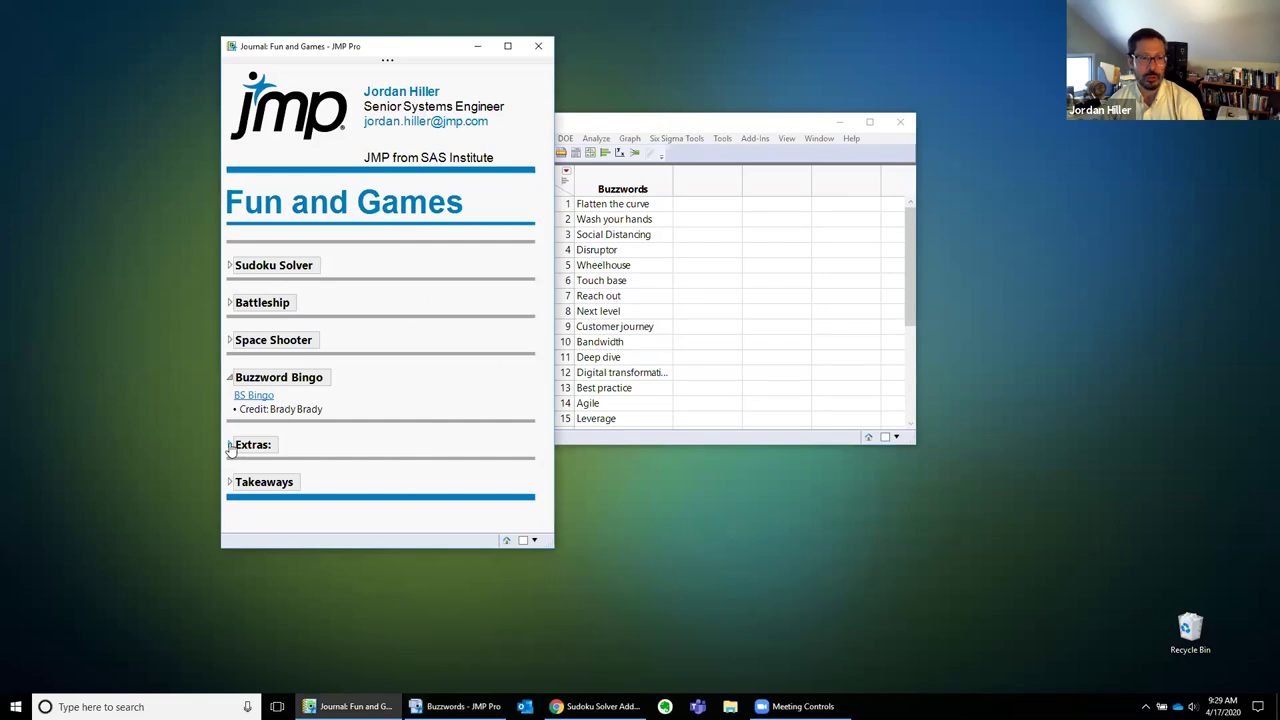
pyautogui.click(230, 445)
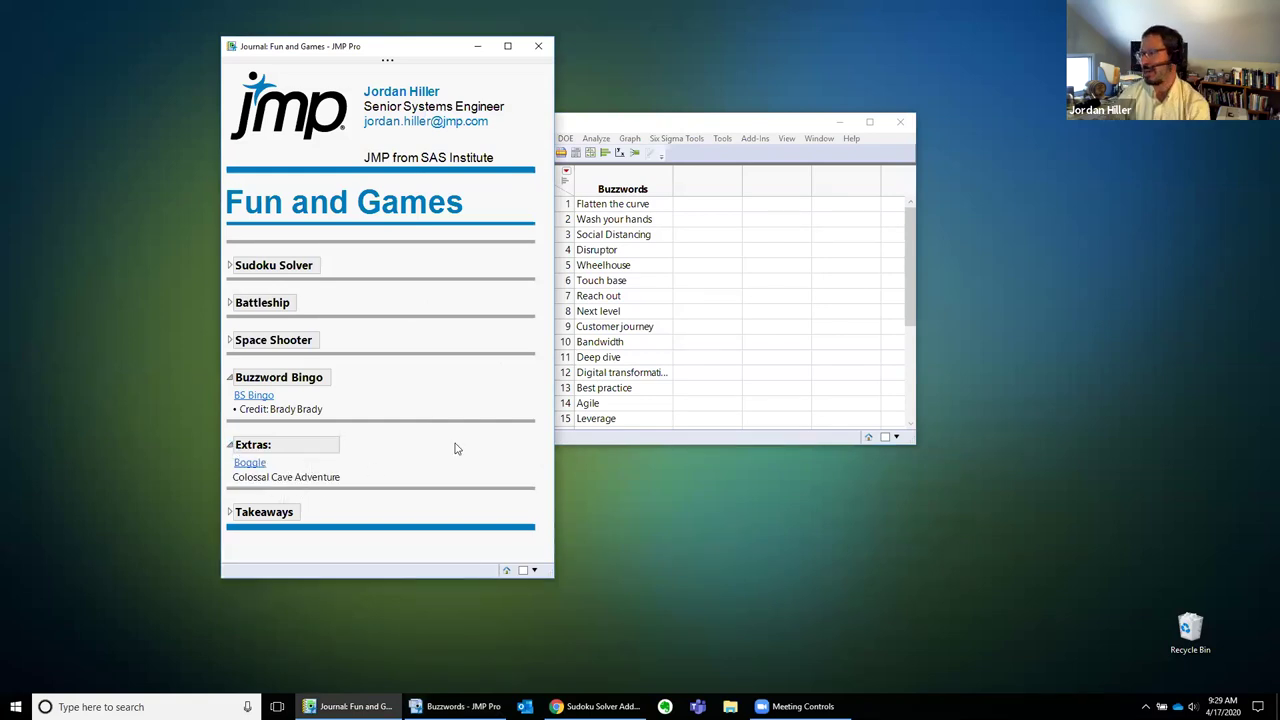
pyautogui.click(230, 512)
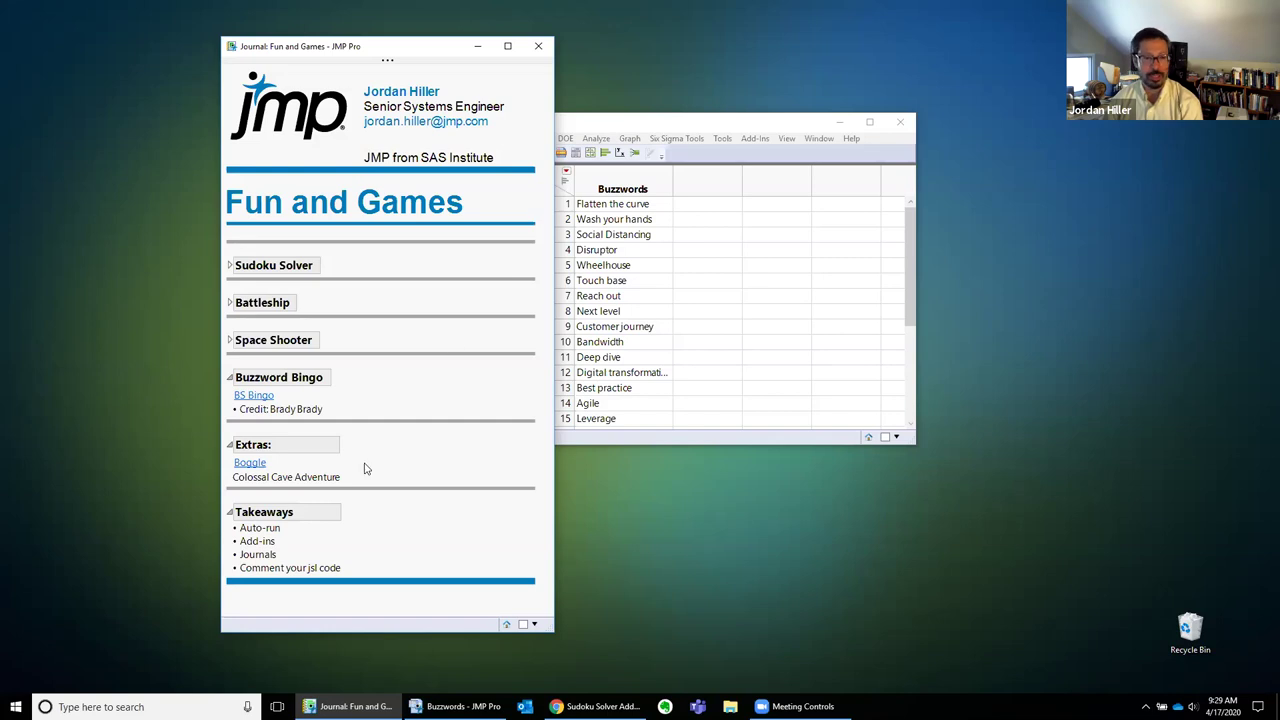
pyautogui.click(256, 541)
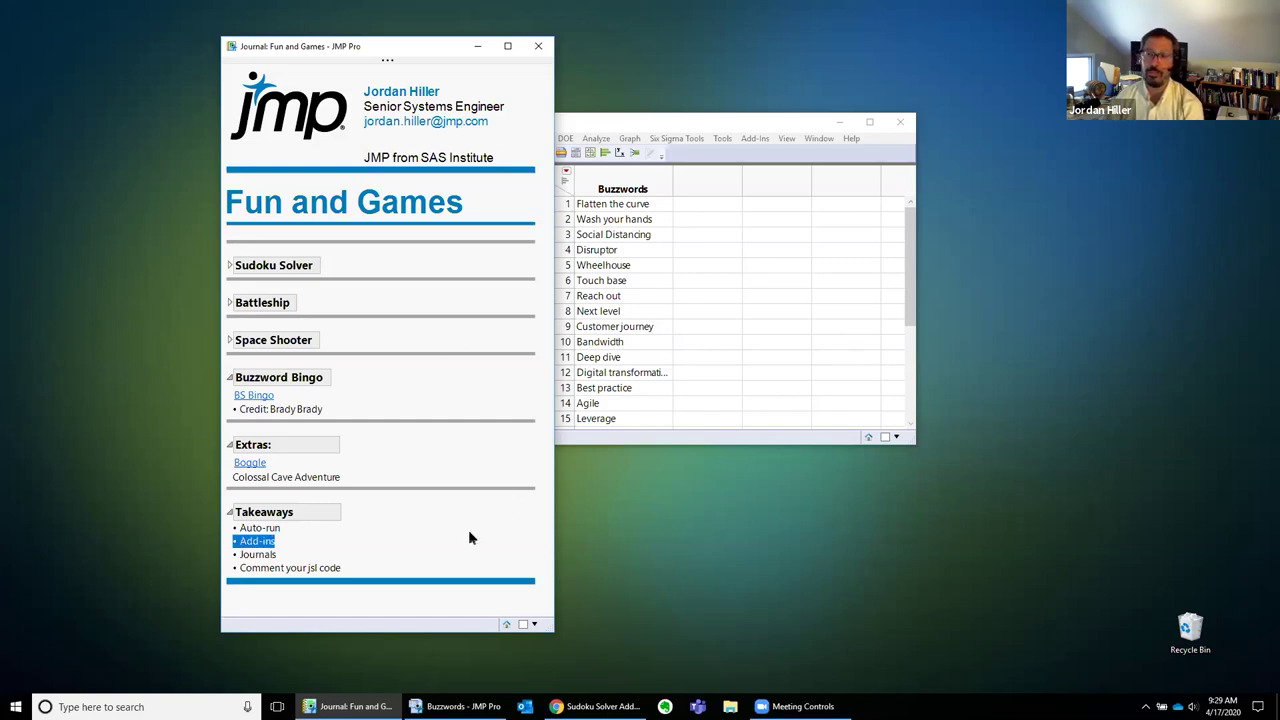
# Review the list of installed add-ins from the Buzzwords table window, and return to the journal.
pyautogui.click(716, 127)
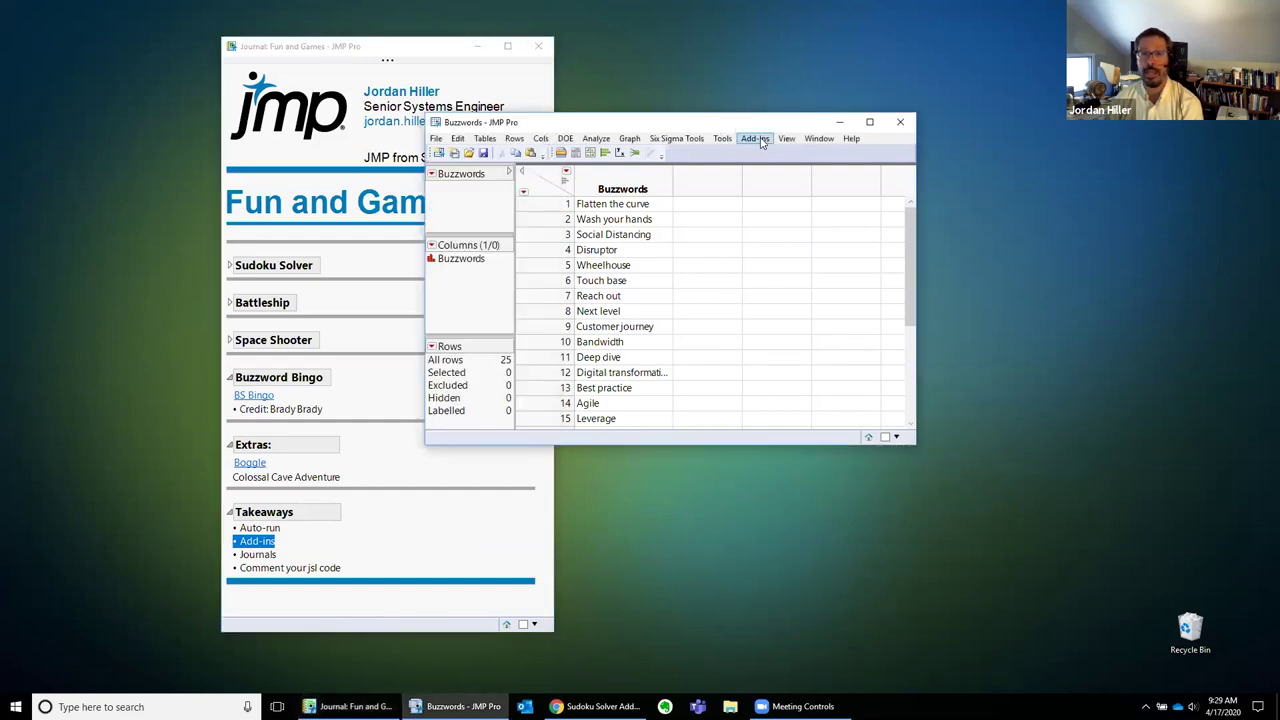
pyautogui.click(756, 139)
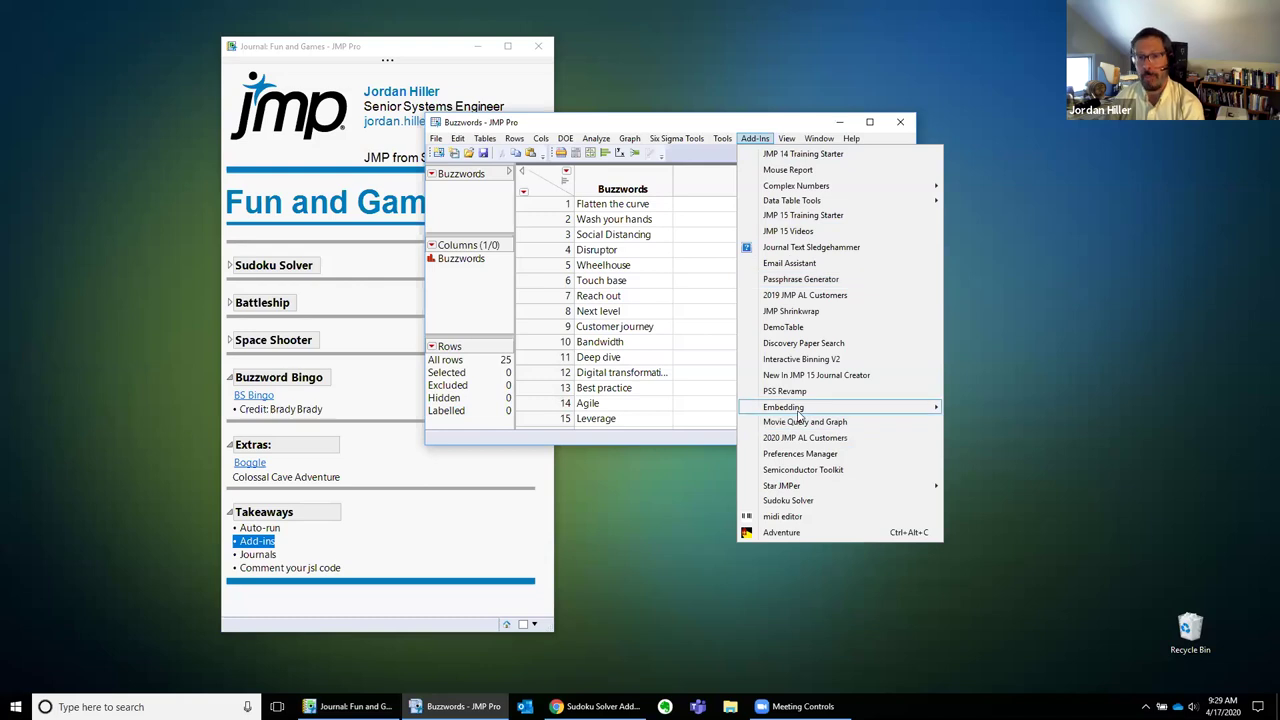
pyautogui.moveTo(799, 412)
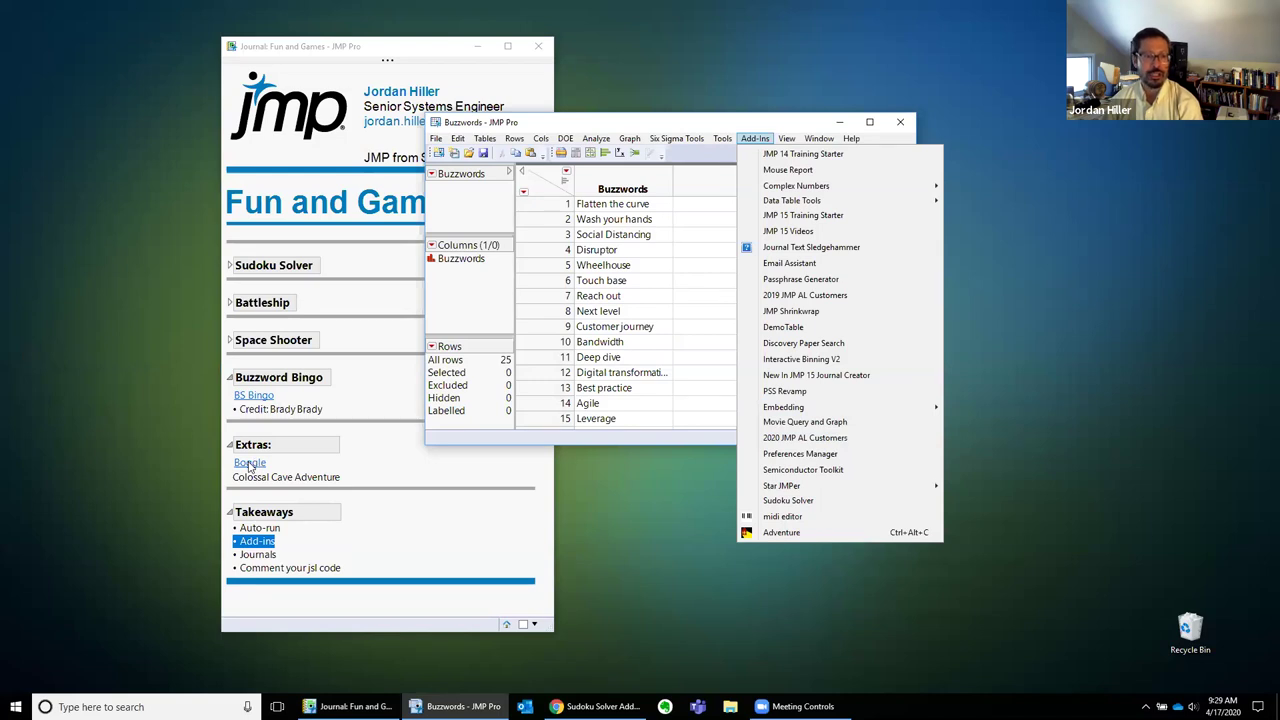
pyautogui.click(406, 467)
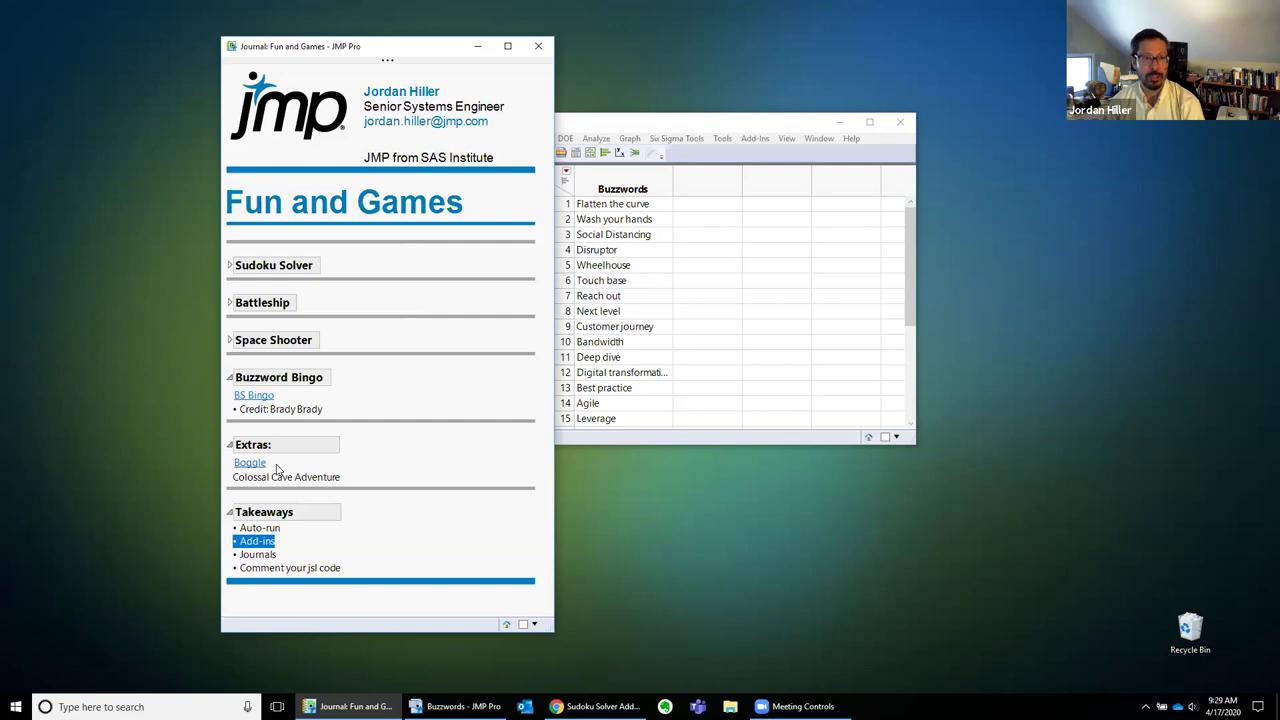
# Expand the Space Shooter section, launch Asteroids to show it running straight from its link, and close it.
pyautogui.click(229, 339)
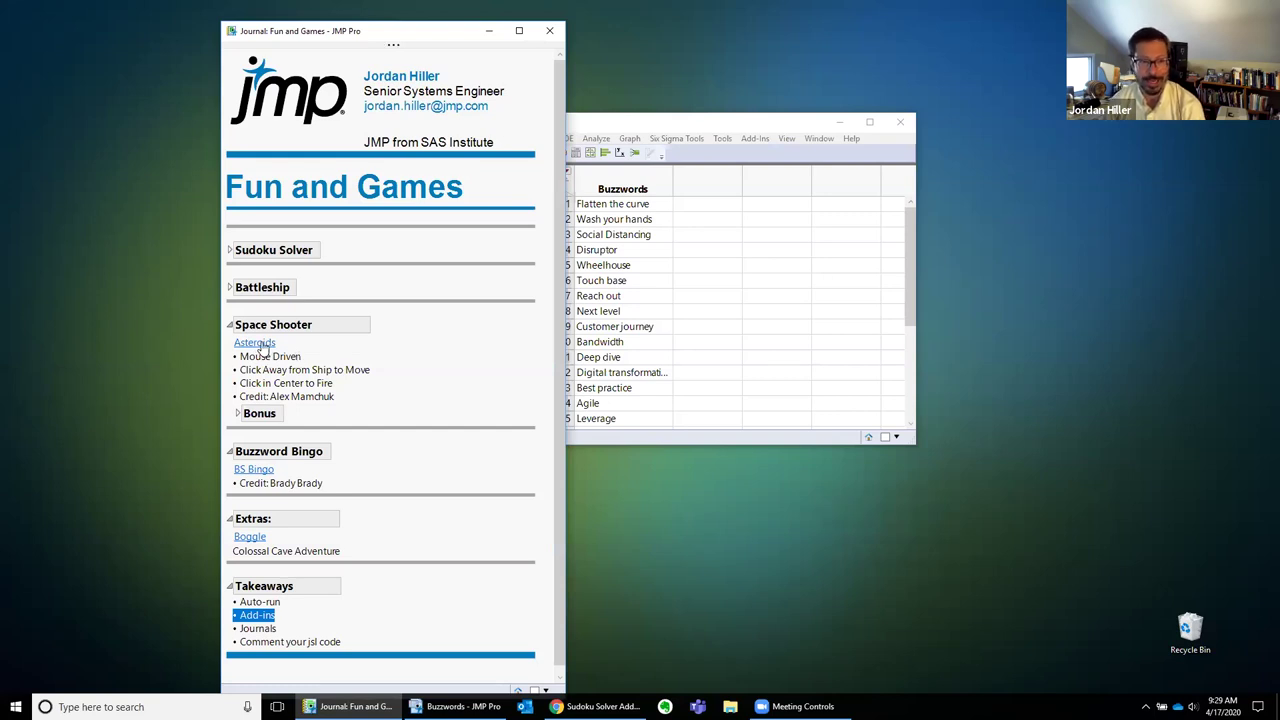
pyautogui.click(255, 343)
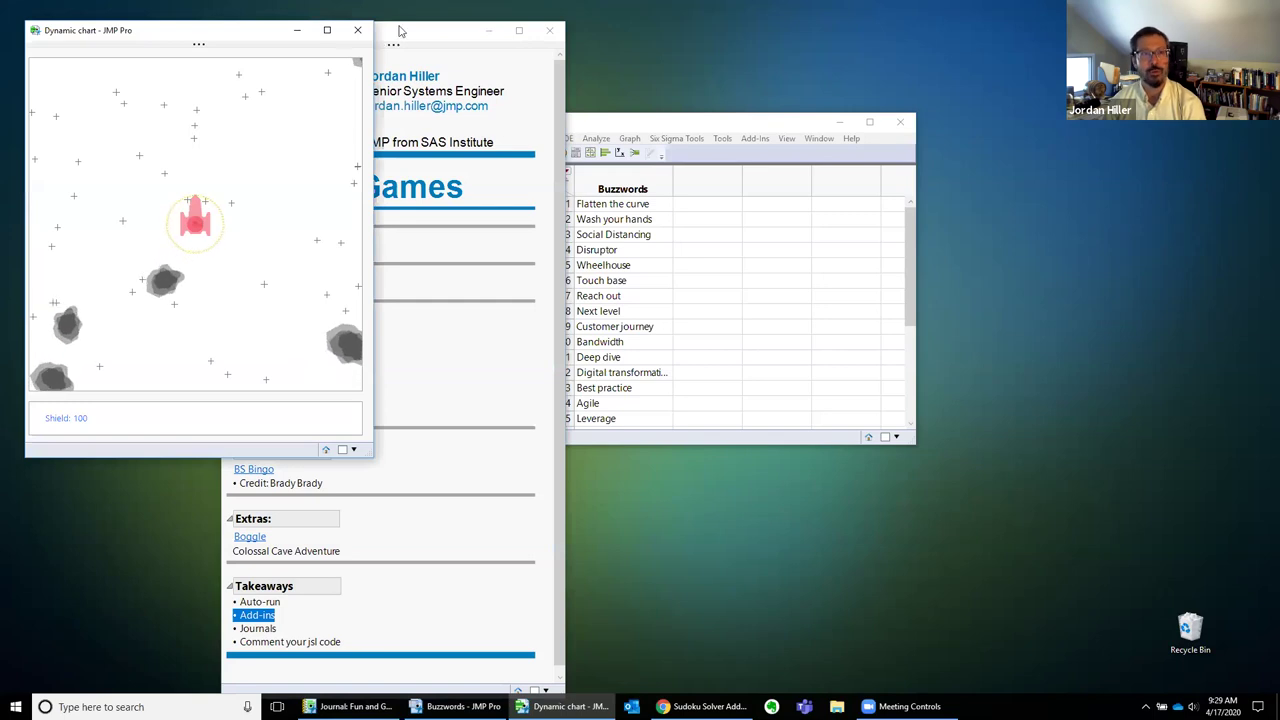
pyautogui.click(359, 32)
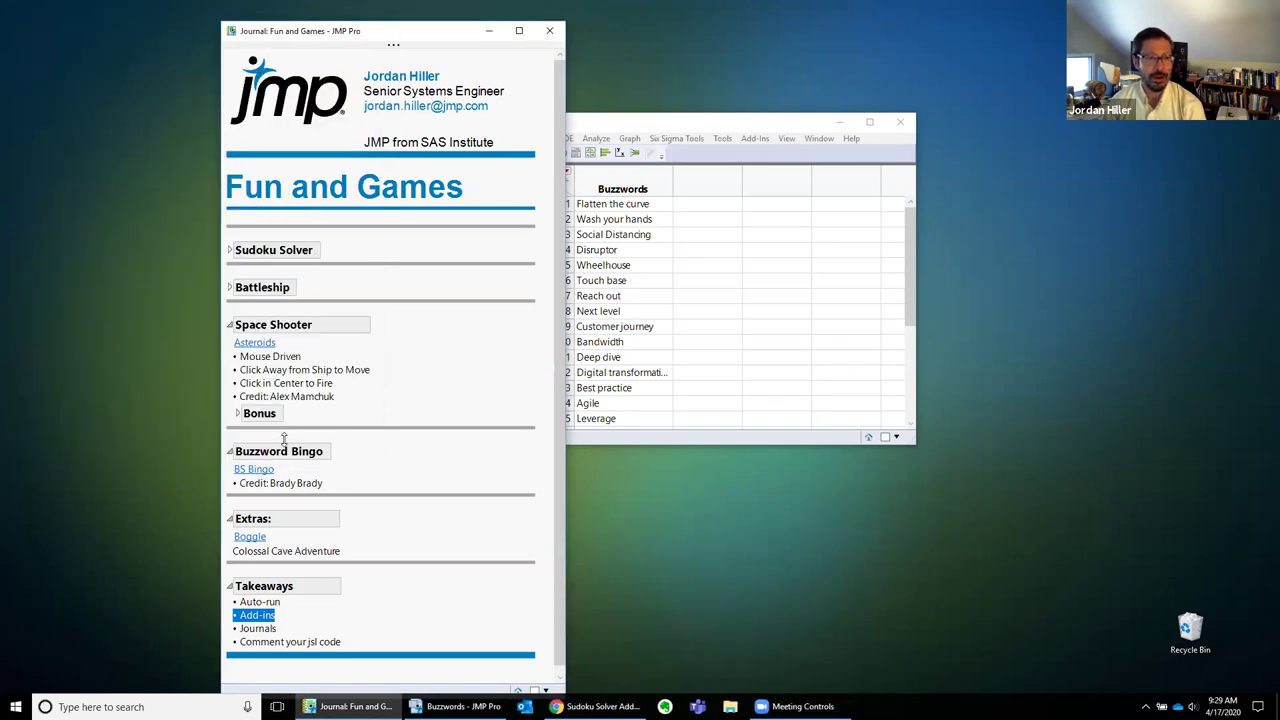
# Open the BS Bingo script from the journal, insert //! as its first line to make it auto-run, and save and close it.
pyautogui.click(256, 470)
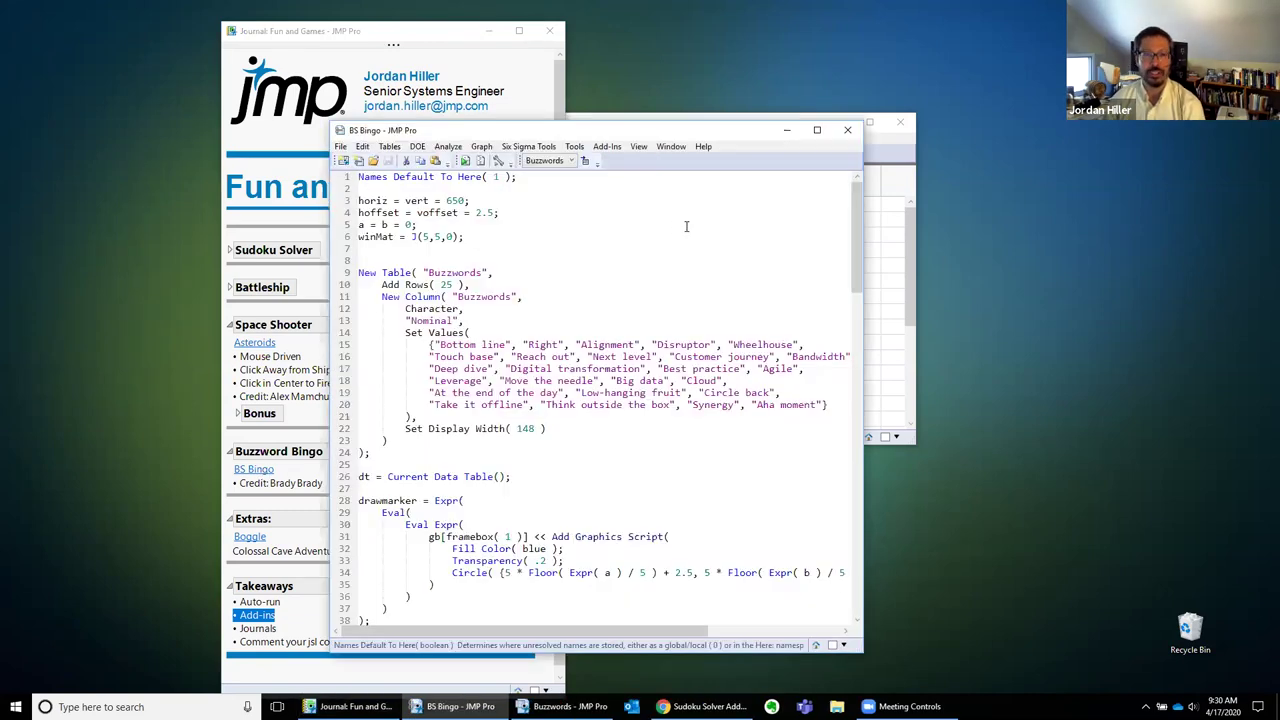
pyautogui.press('Return')
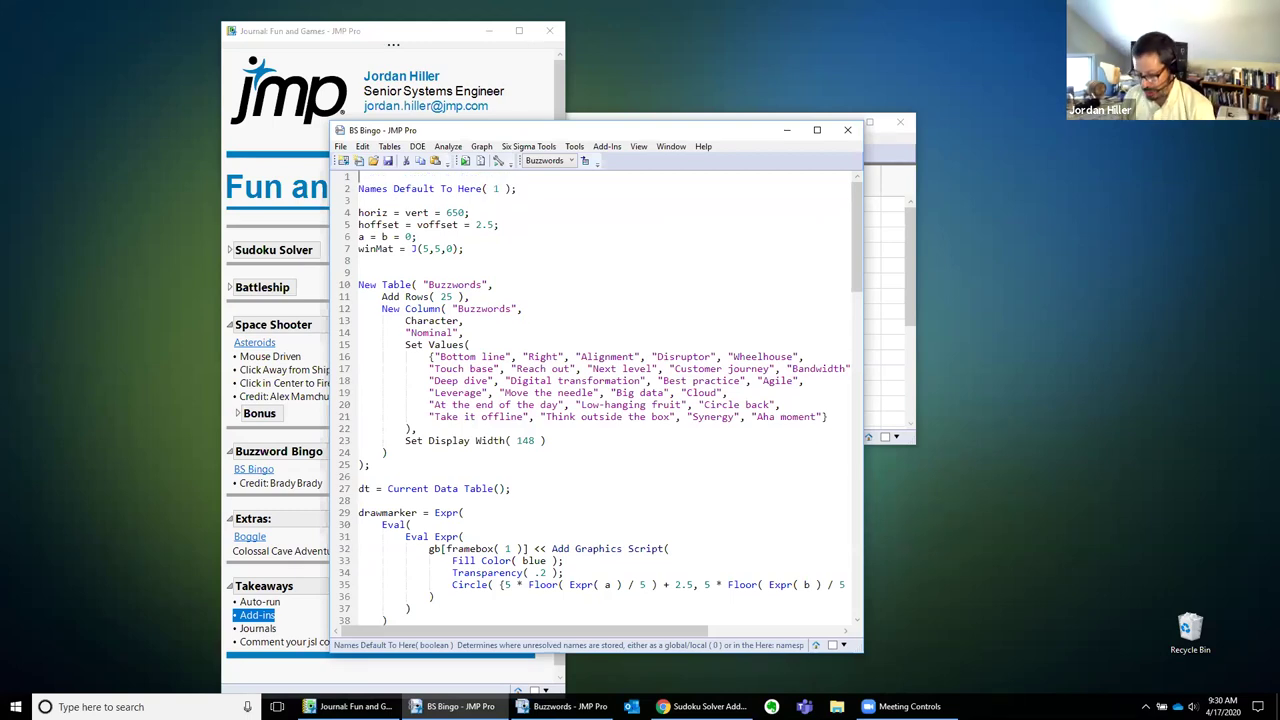
pyautogui.write('//!')
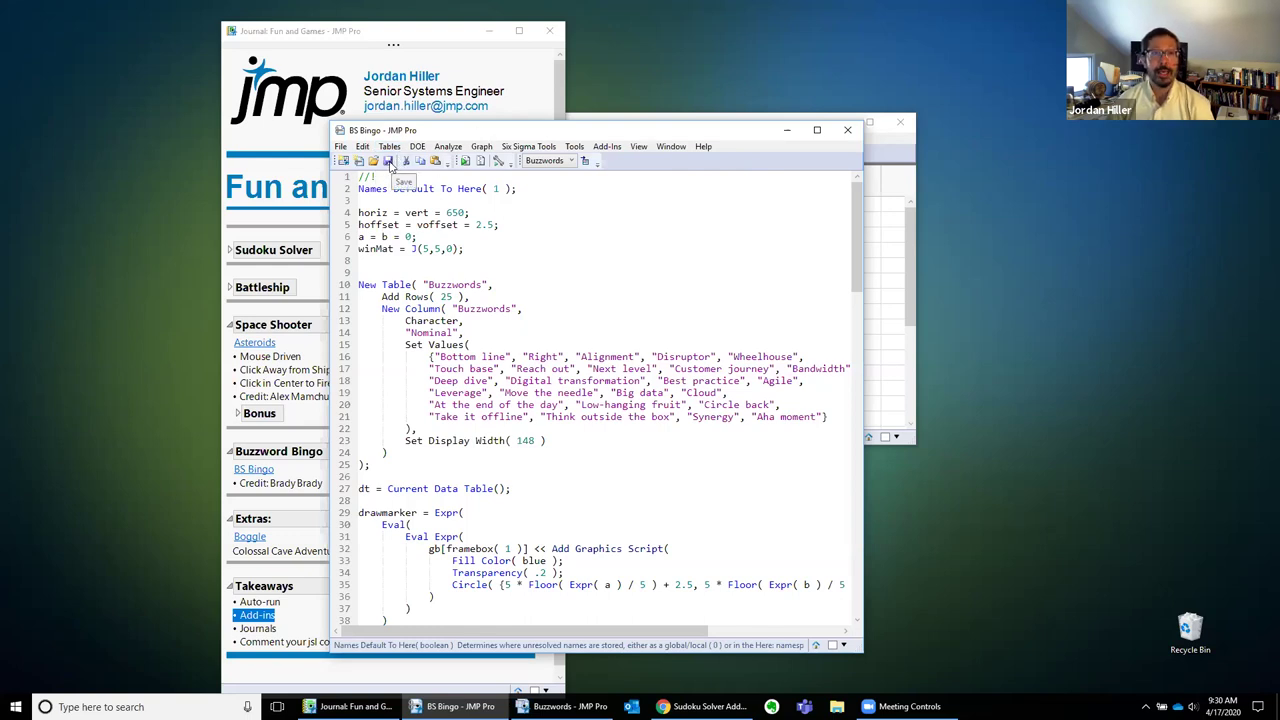
pyautogui.click(849, 132)
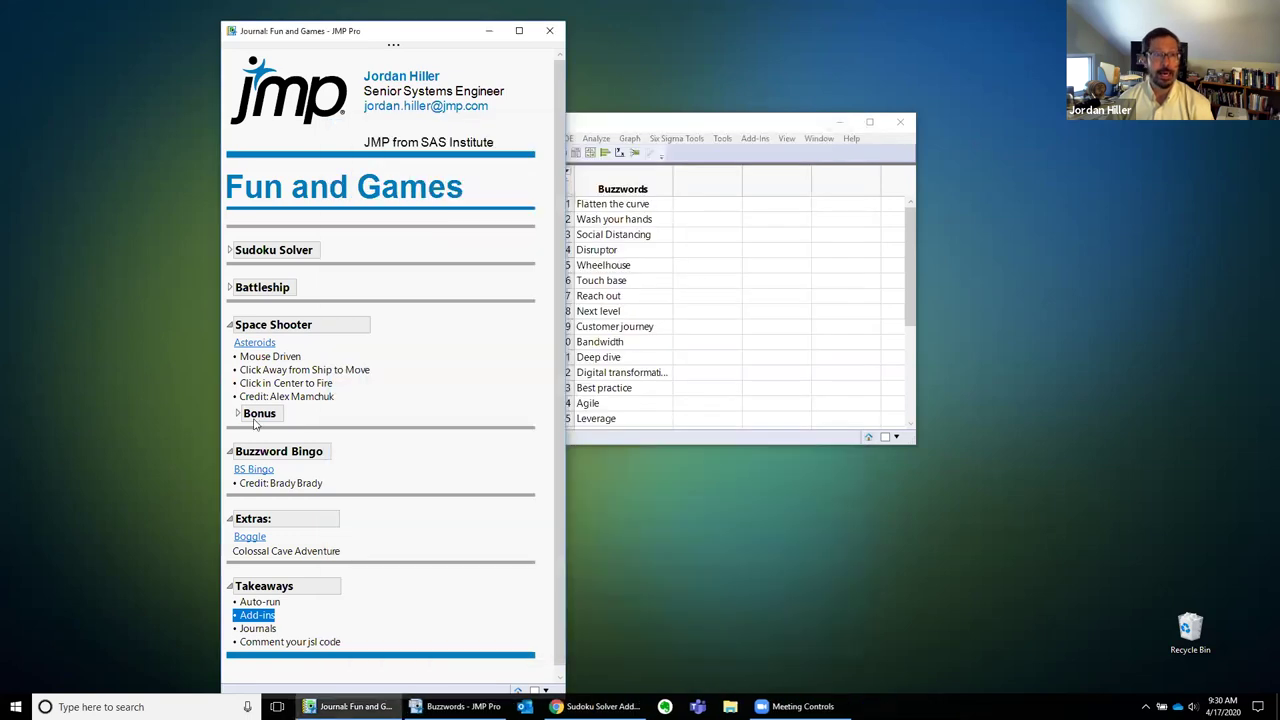
# Run BS Bingo from the journal to test the auto-run, and close the game and its new Buzzwords 2 table.
pyautogui.click(256, 472)
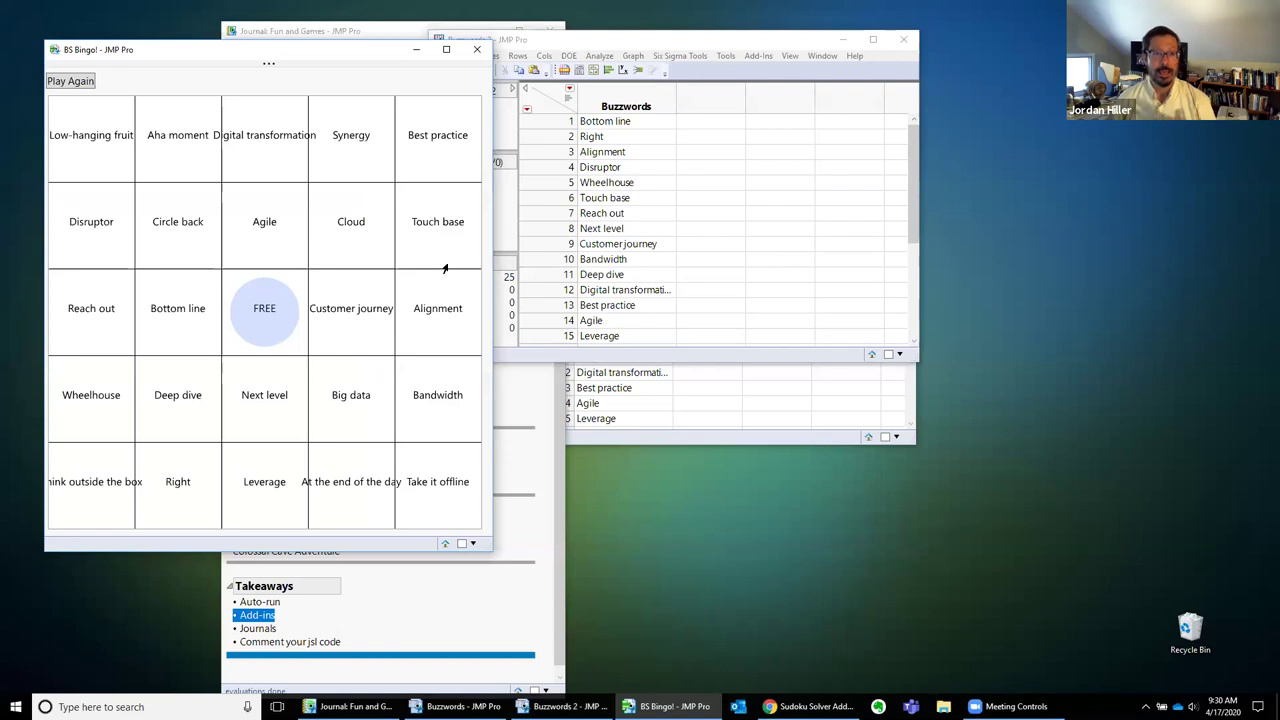
pyautogui.click(480, 52)
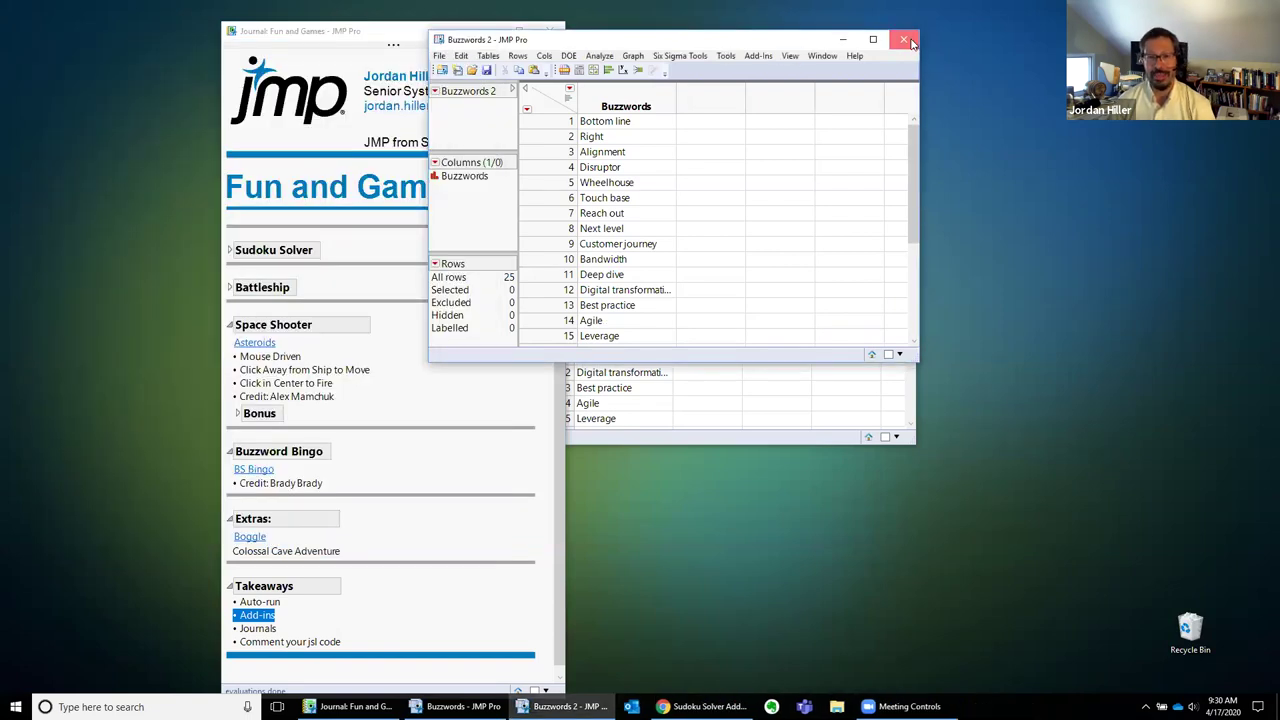
pyautogui.click(903, 39)
pyautogui.click(645, 376)
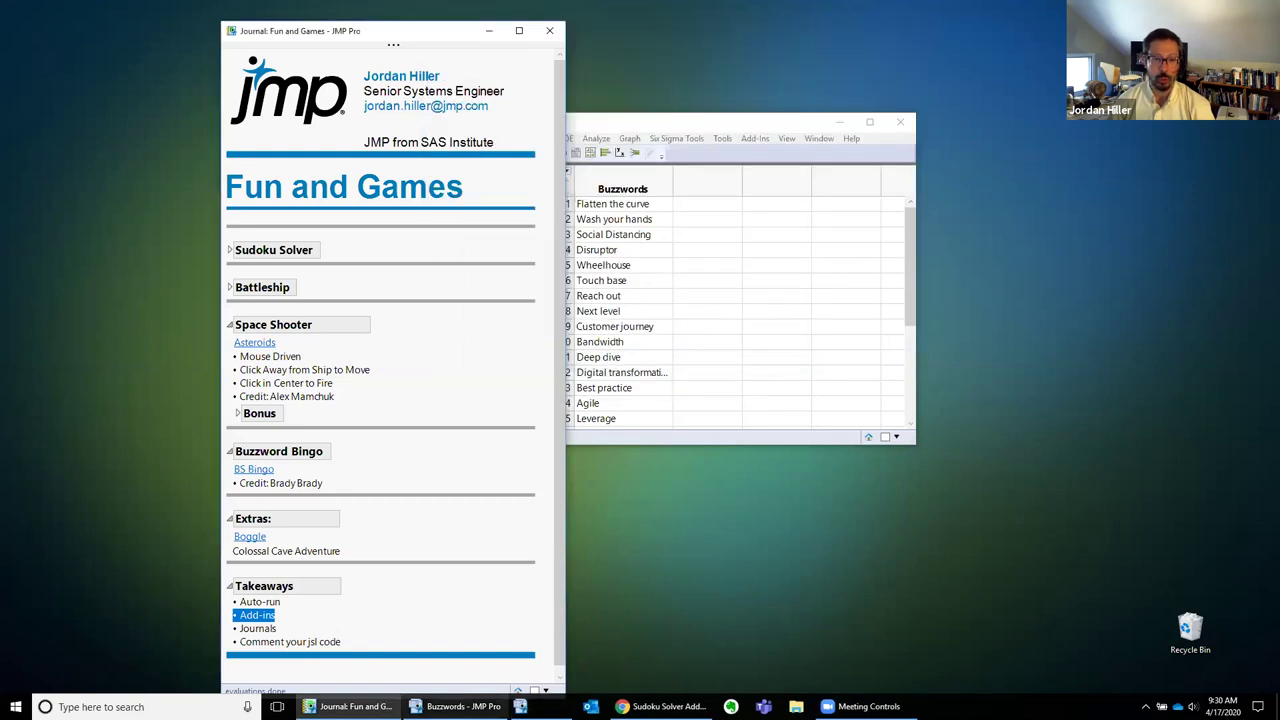
# Open BS Bingo.jsl for editing from the recent files in the JMP Home Window, and minimize the script window.
pyautogui.click(519, 690)
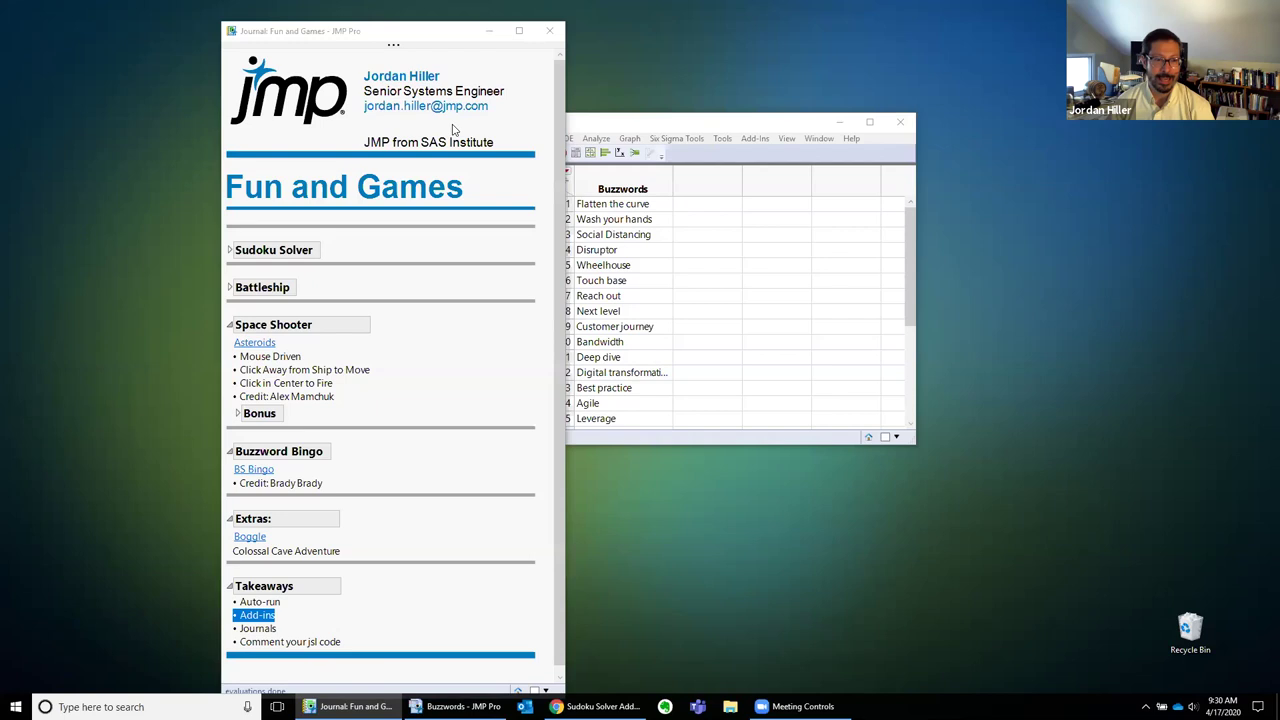
pyautogui.scroll(-10, 354, 354)
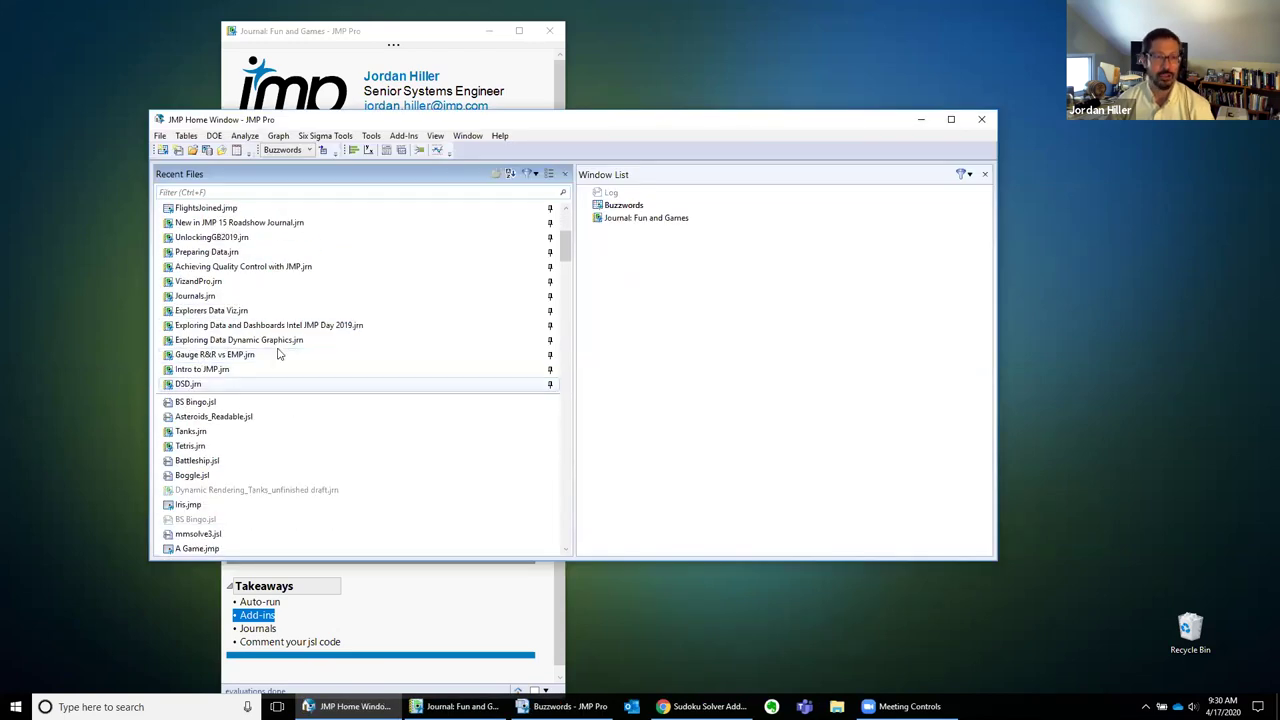
pyautogui.rightClick(233, 406)
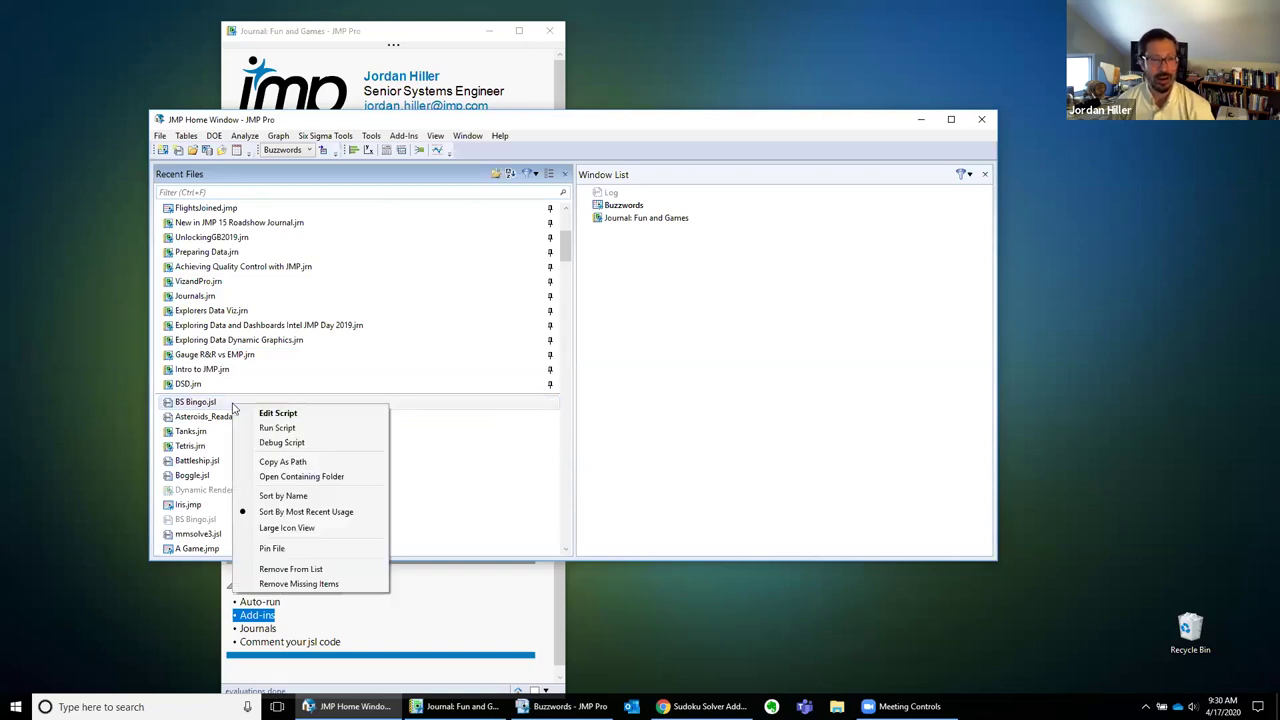
pyautogui.click(277, 413)
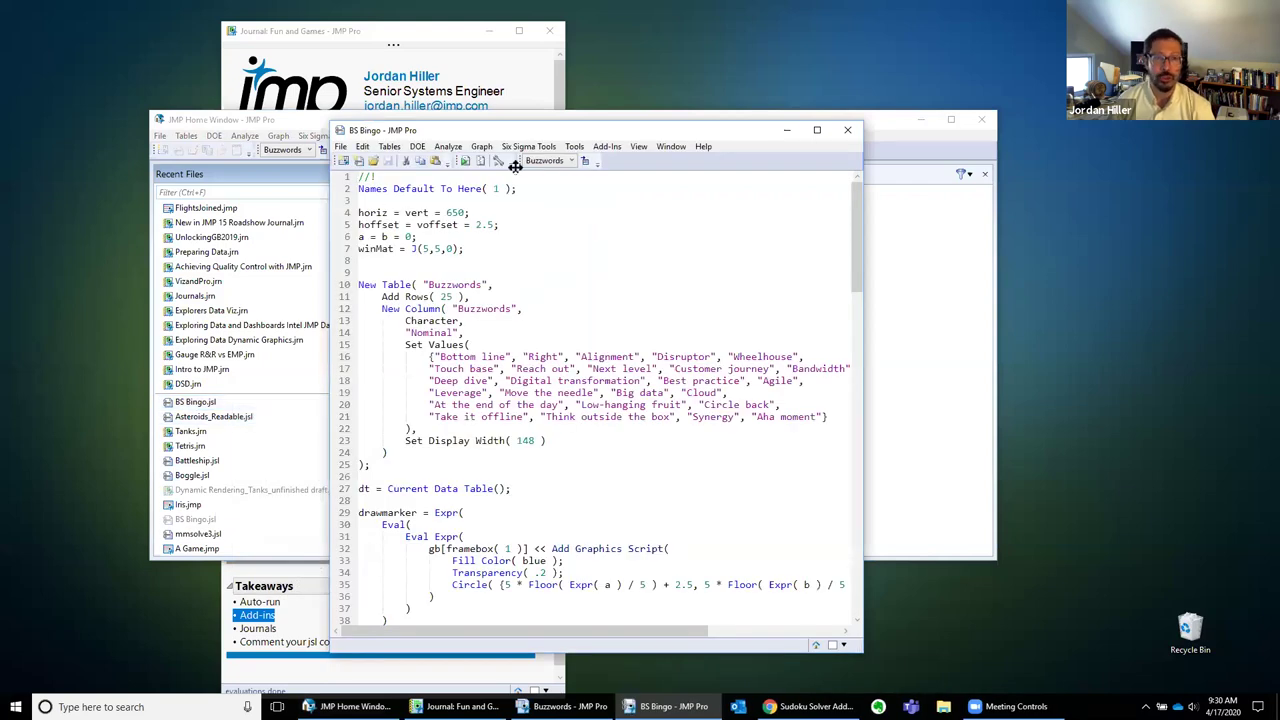
pyautogui.click(788, 132)
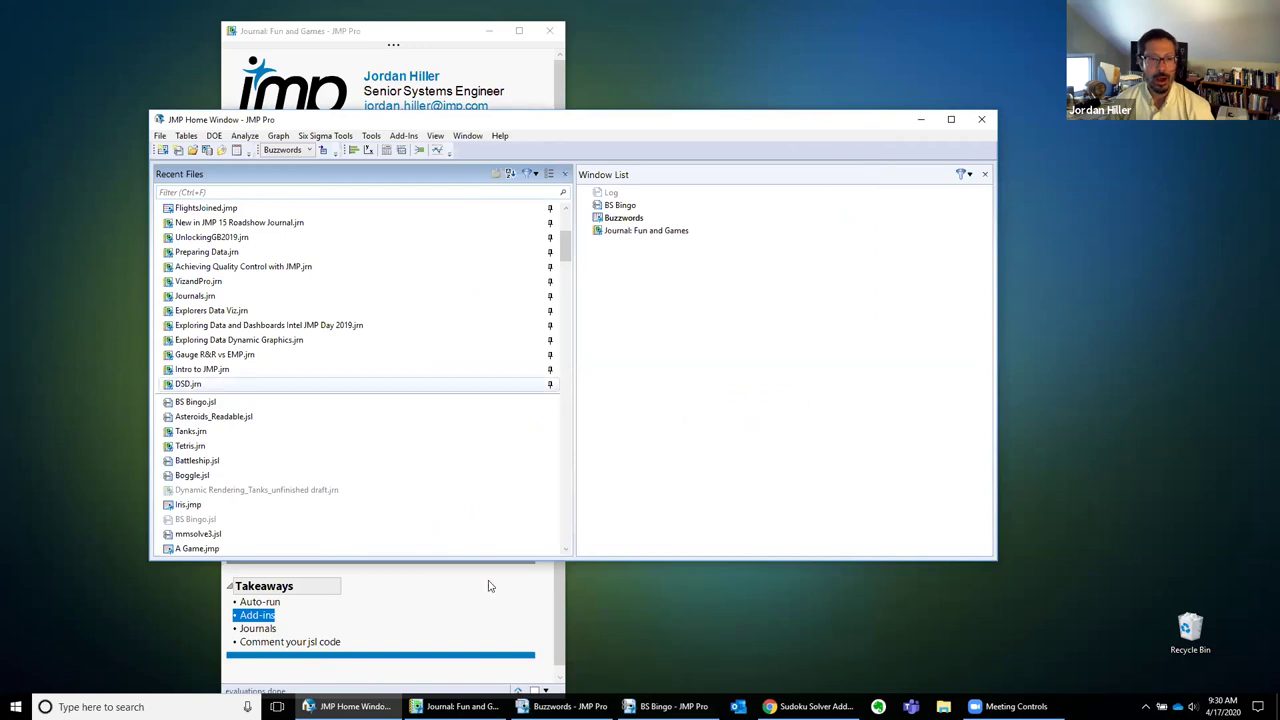
# Return to the journal and highlight the Journals takeaway followed by Comment your jsl code.
pyautogui.click(479, 610)
pyautogui.click(257, 629)
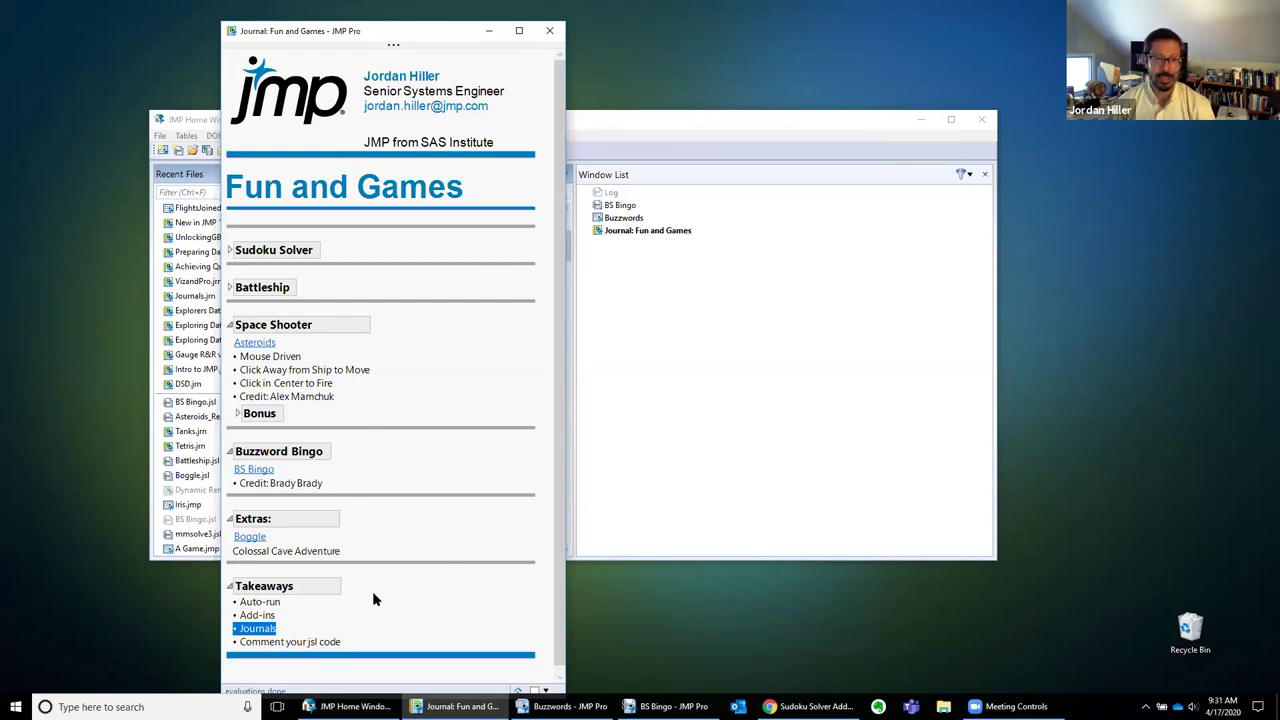
pyautogui.click(312, 644)
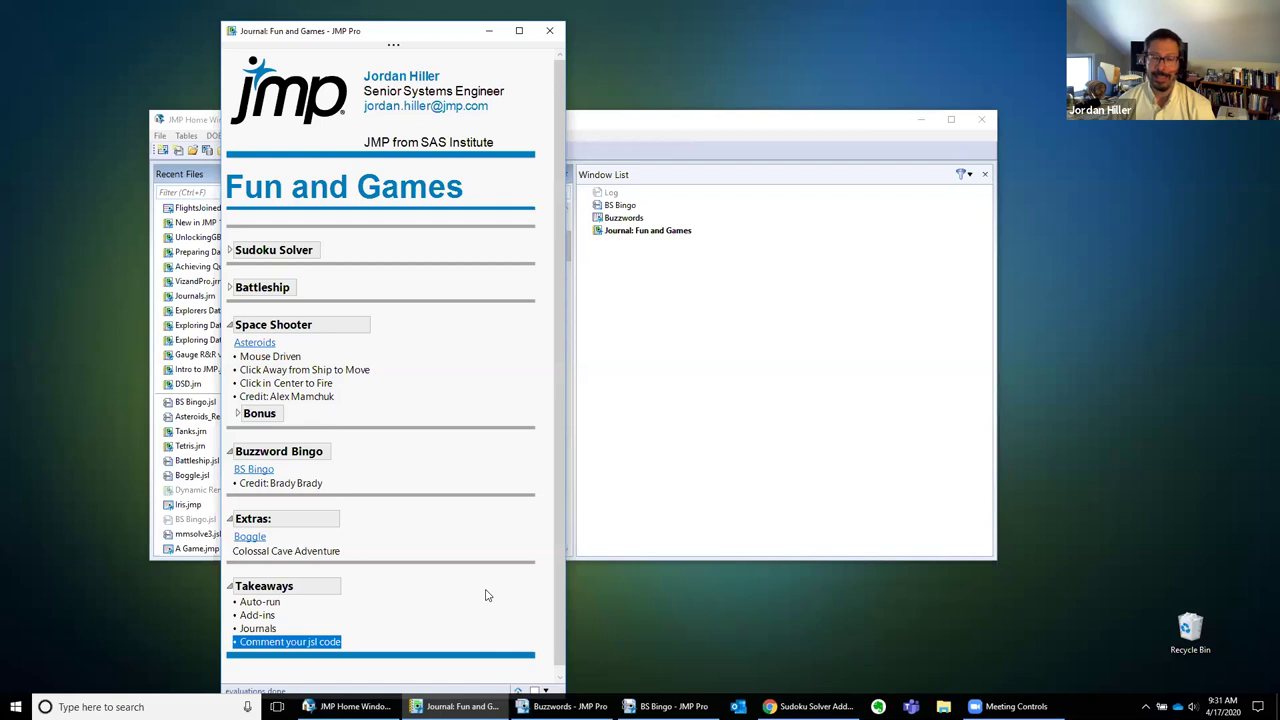